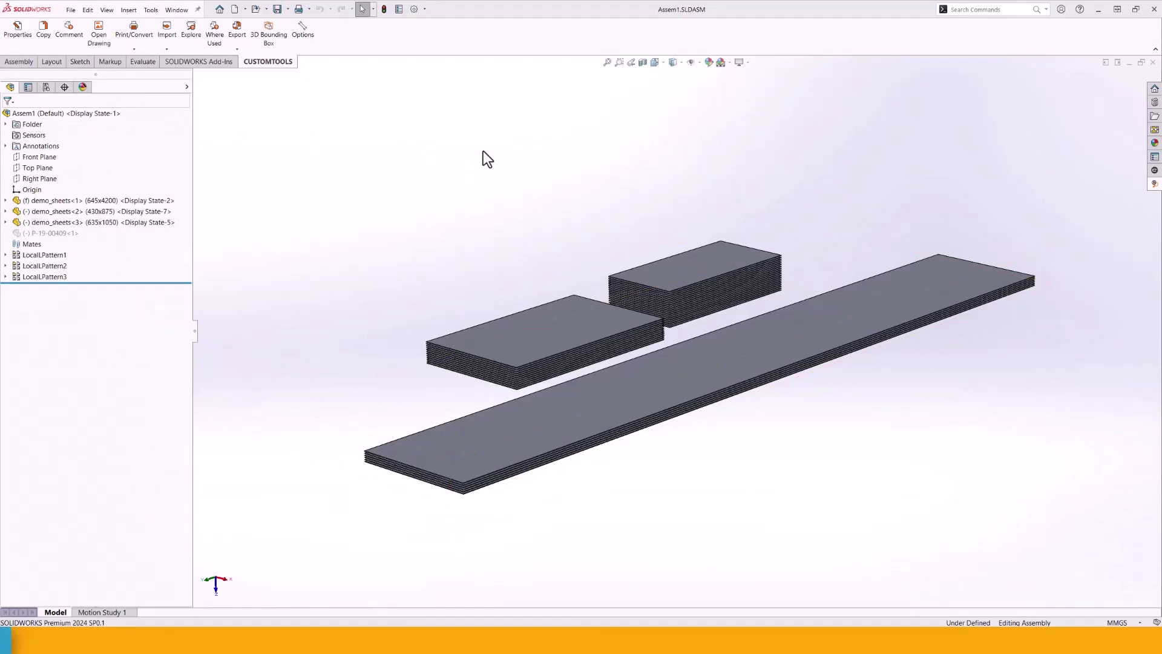
Add the CUSTOMTOOLS flyout to the heads-up view toolbar through the interface customization
{"action": "right_click", "coordinate": [544, 42]}
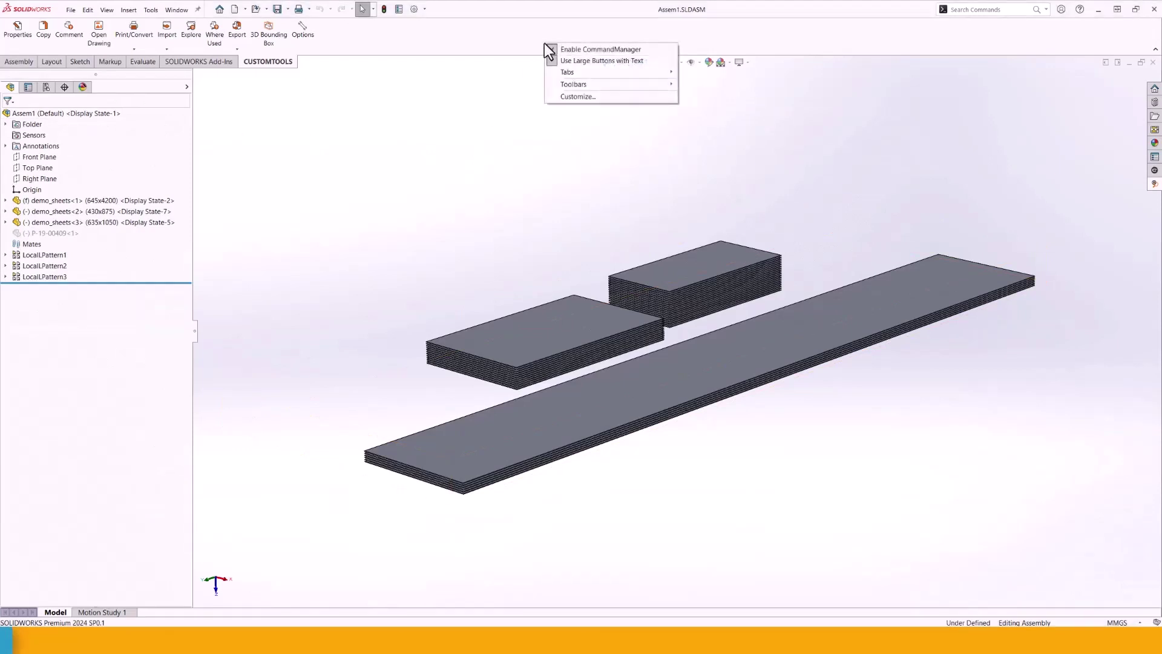
{"action": "left_click", "coordinate": [602, 98]}
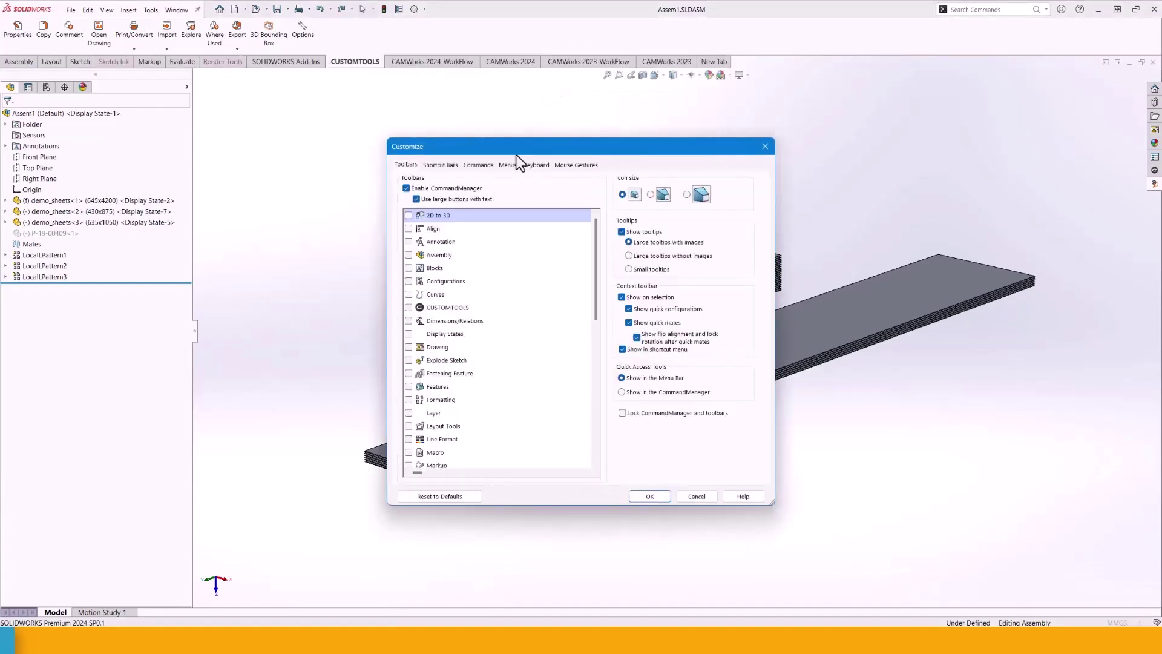
{"action": "left_click", "coordinate": [448, 166]}
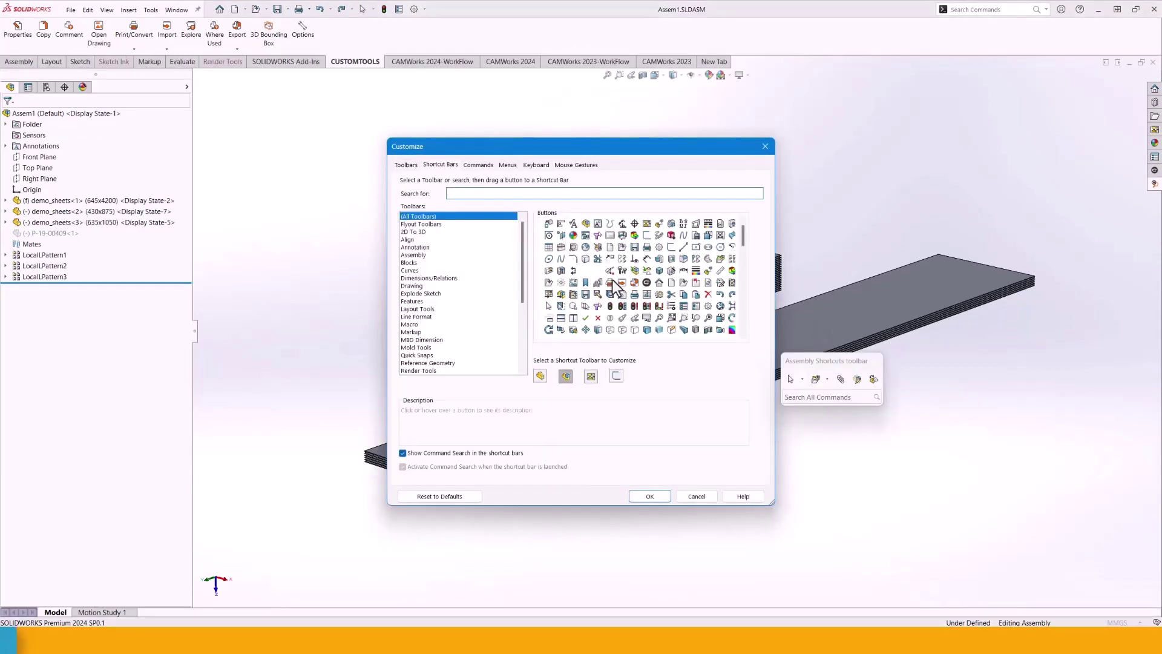
{"action": "left_click_drag", "start_coordinate": [645, 283], "coordinate": [599, 75]}
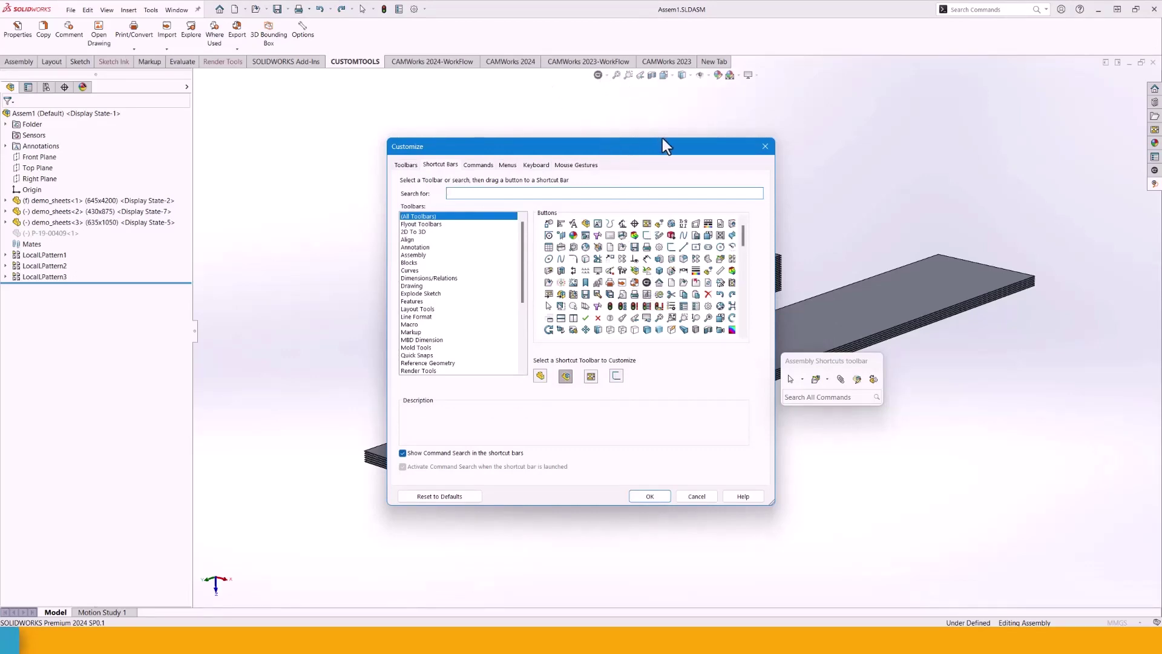
{"action": "left_click", "coordinate": [765, 146]}
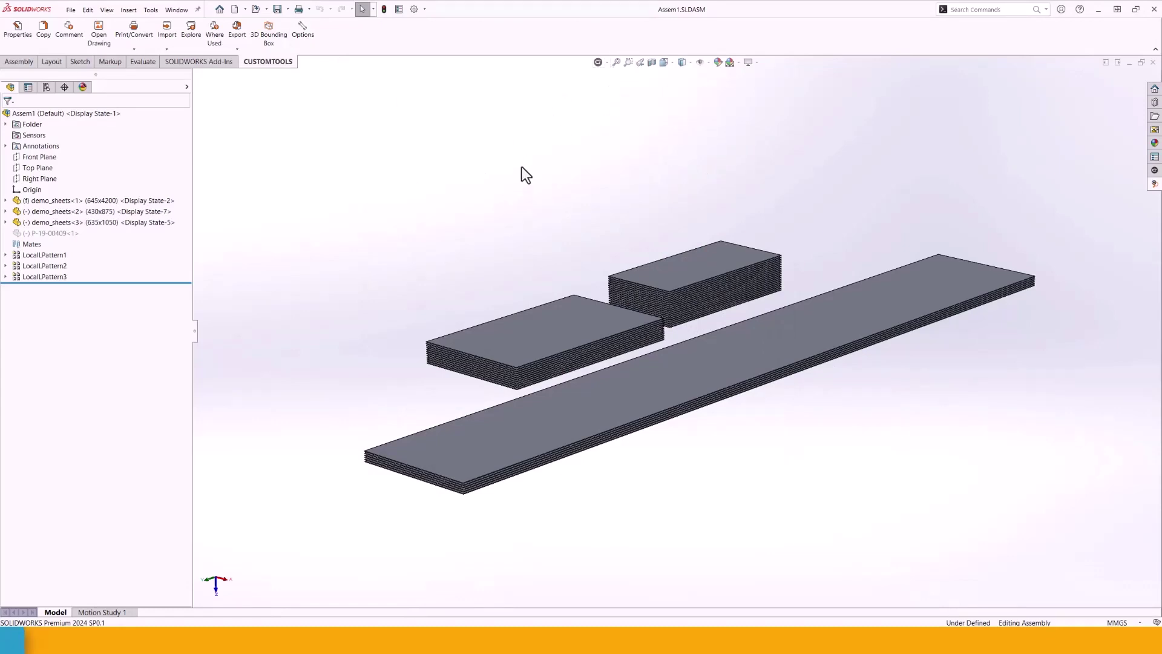
Export the assembly to an Excel report with the Basic Export profile, then close the generated workbook
{"action": "left_click", "coordinate": [608, 67]}
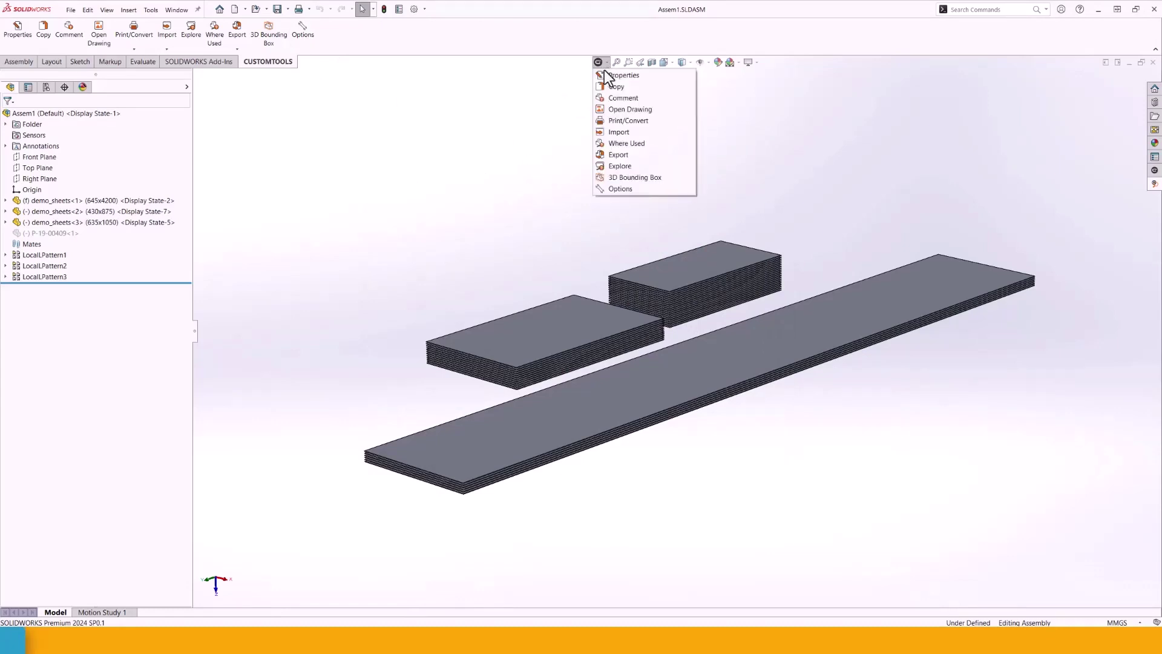
{"action": "left_click", "coordinate": [624, 156]}
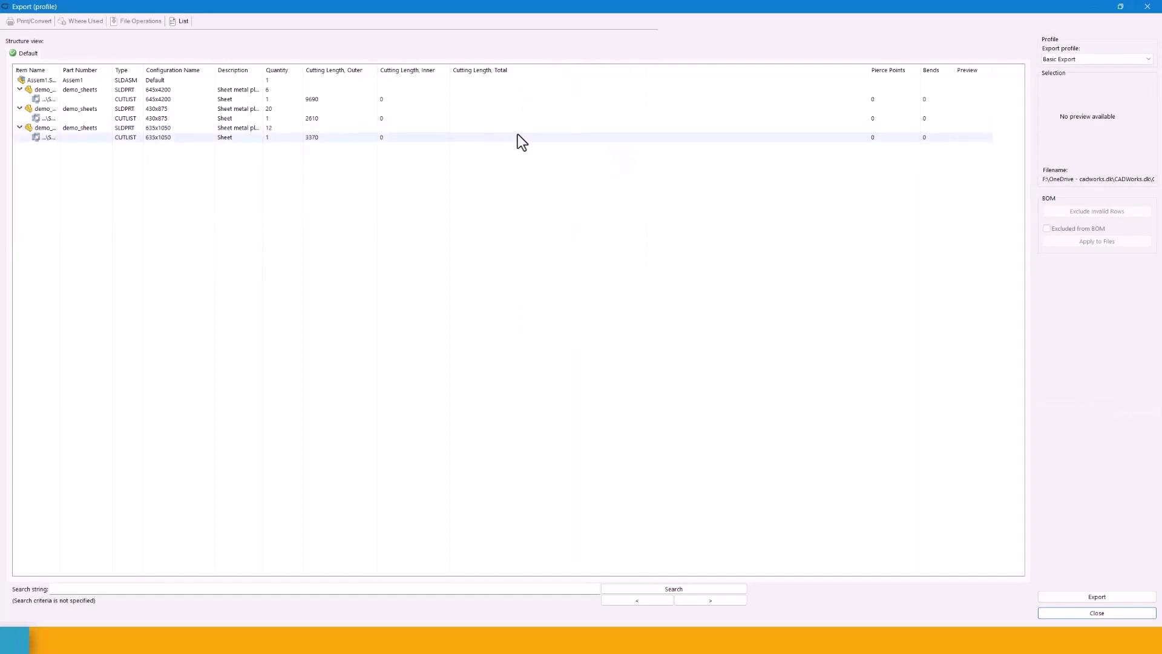
{"action": "left_click", "coordinate": [1102, 599]}
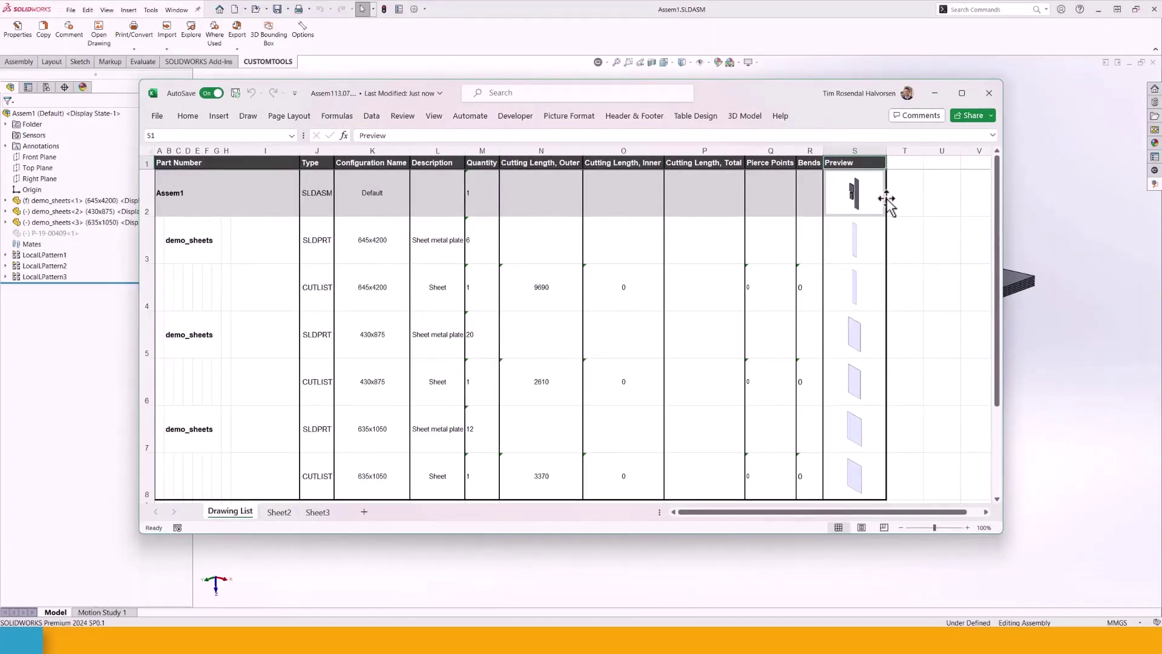
{"action": "left_click", "coordinate": [994, 94]}
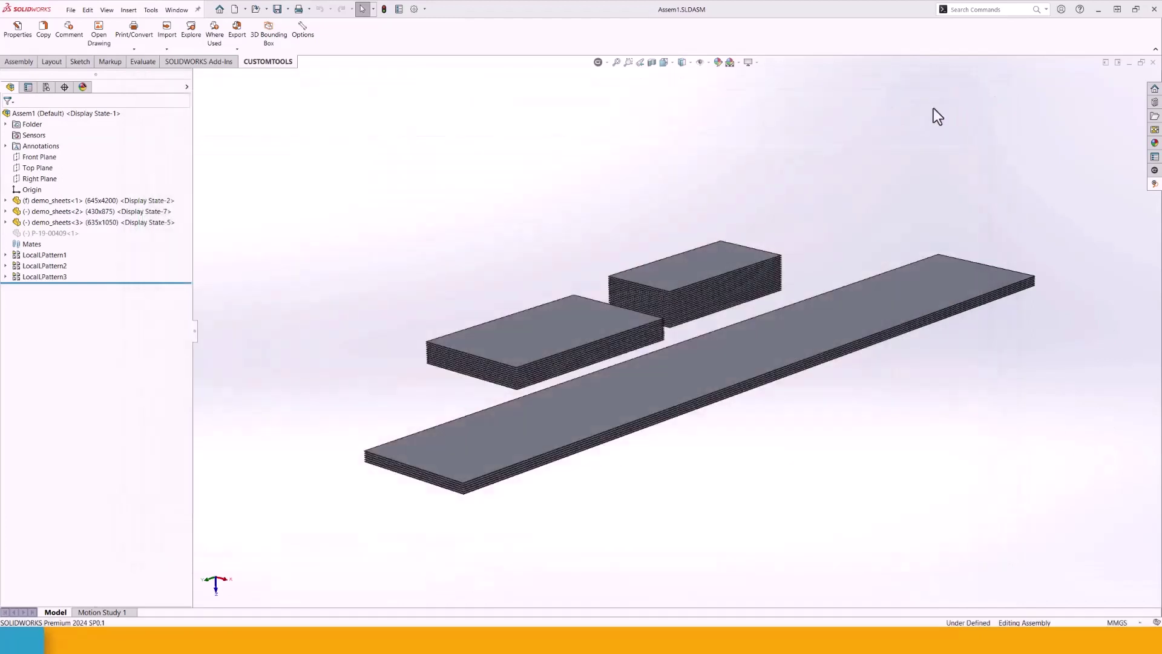
Bring up the profile fields of the Basic Export profile in the CUSTOMTOOLS options
{"action": "left_click", "coordinate": [607, 63]}
{"action": "left_click", "coordinate": [626, 186]}
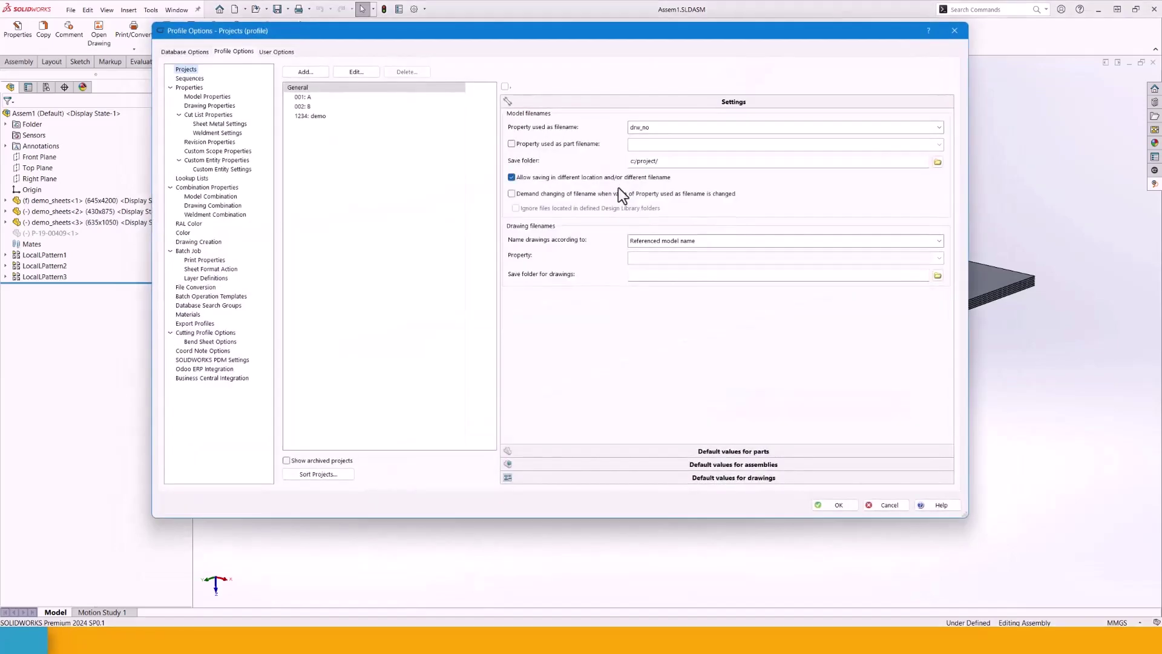
{"action": "left_click", "coordinate": [191, 324]}
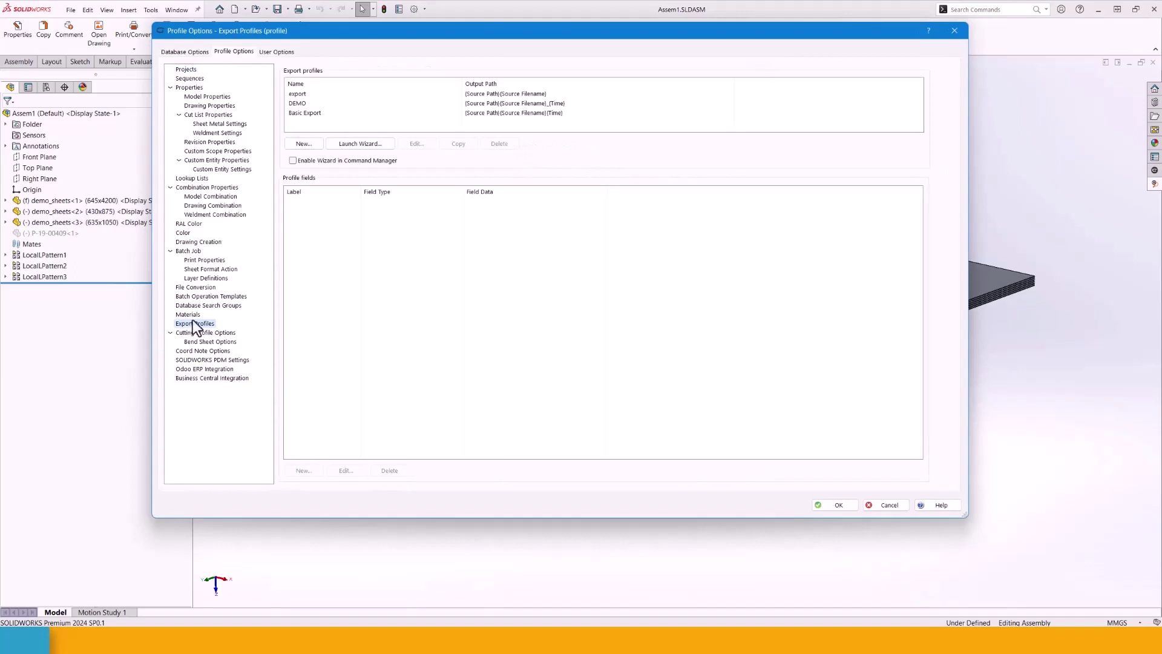
{"action": "left_click", "coordinate": [303, 113]}
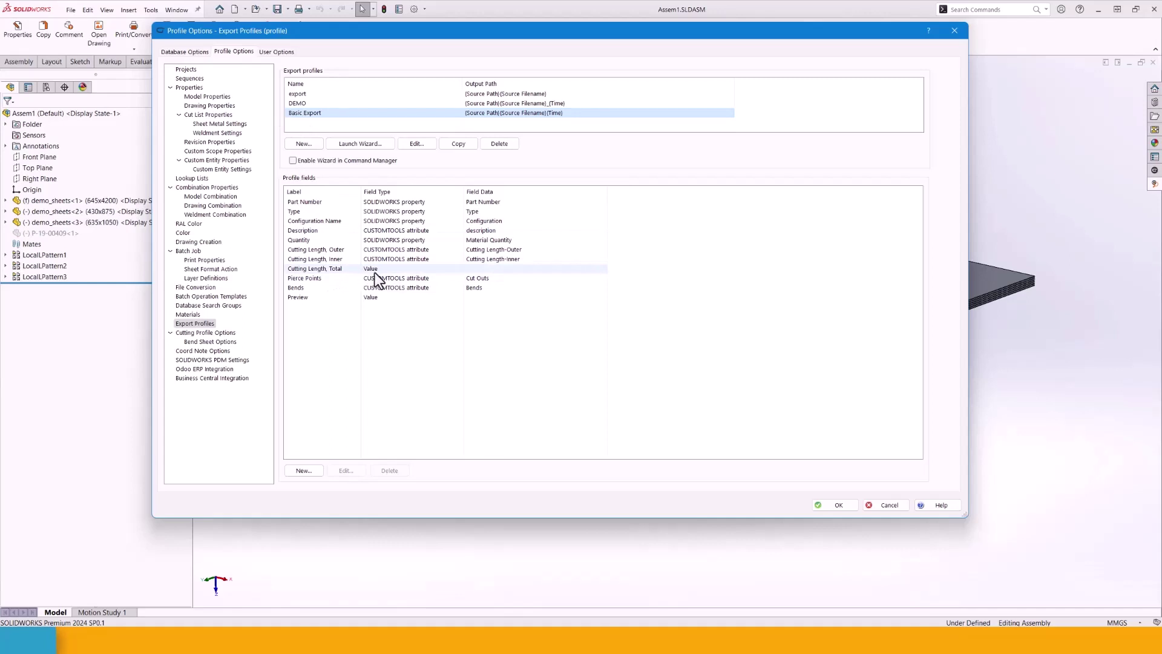
{"action": "left_click", "coordinate": [311, 300]}
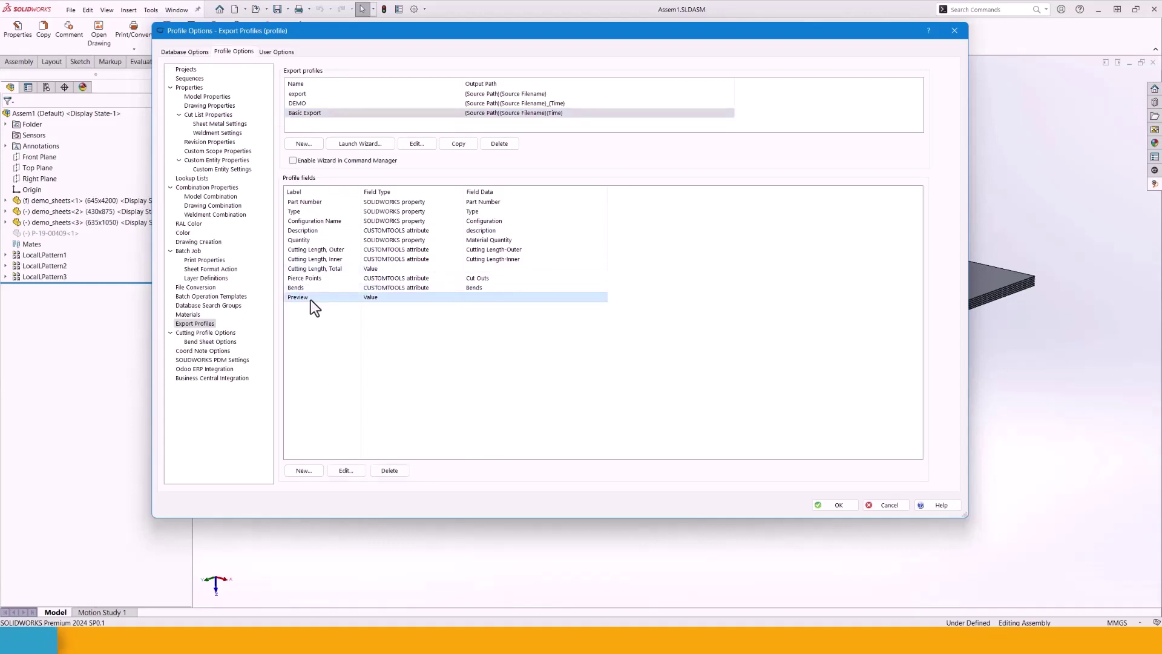
Add a Value-type field labelled Order to the Basic Export profile, place it above Preview and save the options
{"action": "left_click", "coordinate": [307, 471]}
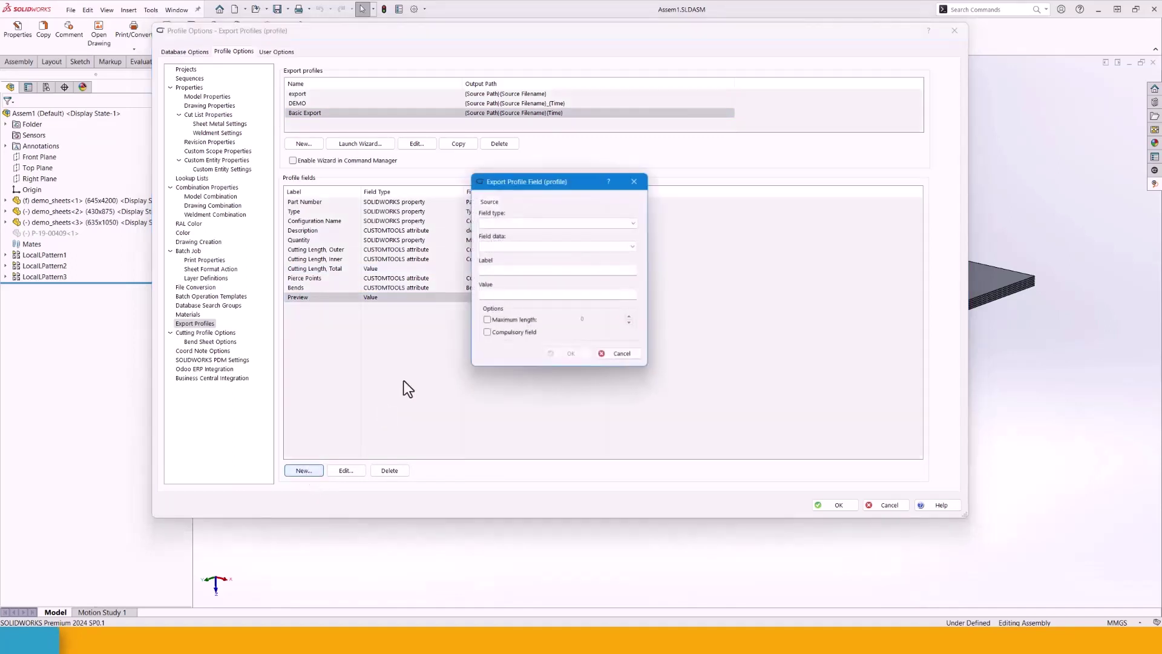
{"action": "left_click", "coordinate": [521, 222]}
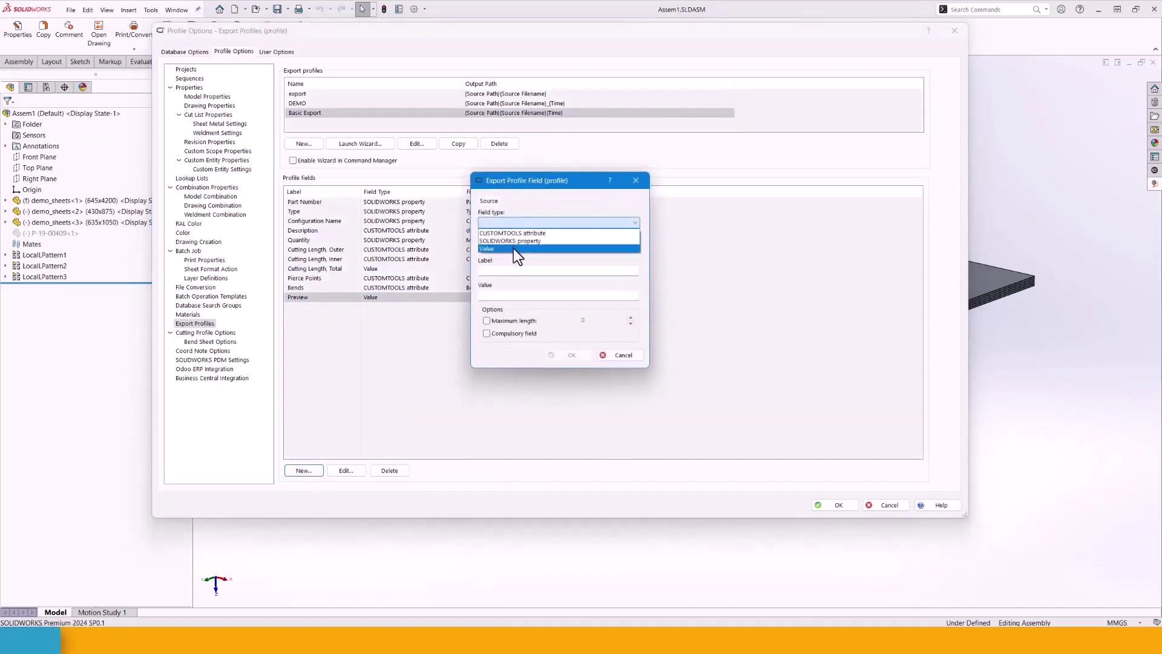
{"action": "left_click", "coordinate": [513, 248]}
{"action": "left_click", "coordinate": [514, 272]}
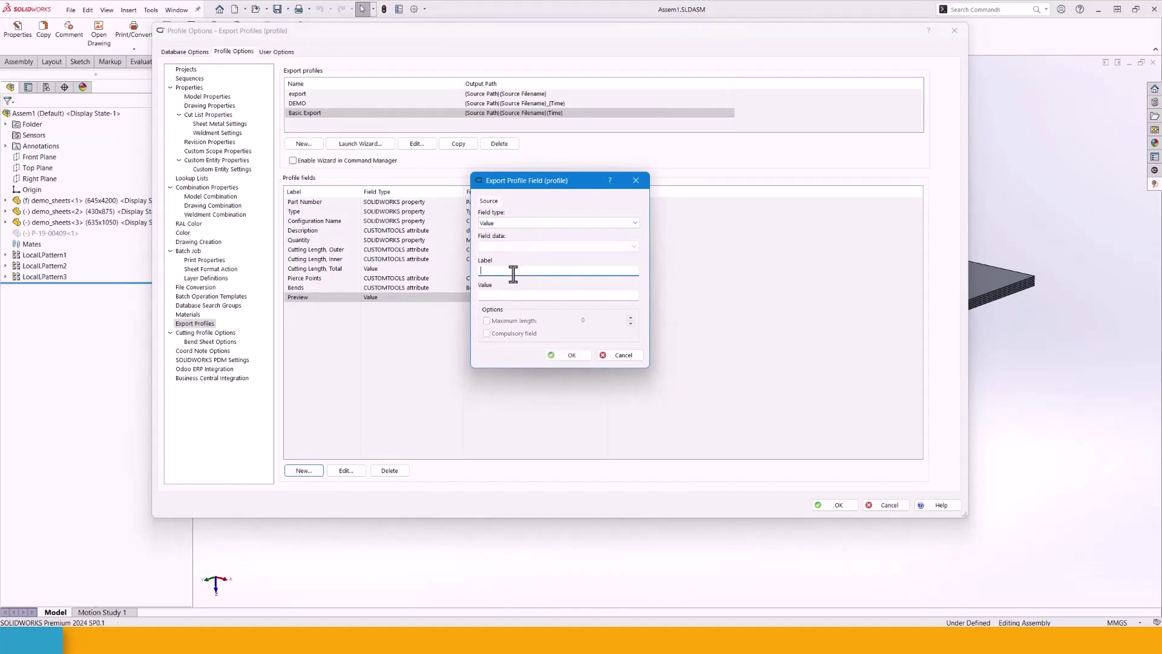
{"action": "type", "text": "Order"}
{"action": "left_click", "coordinate": [571, 355]}
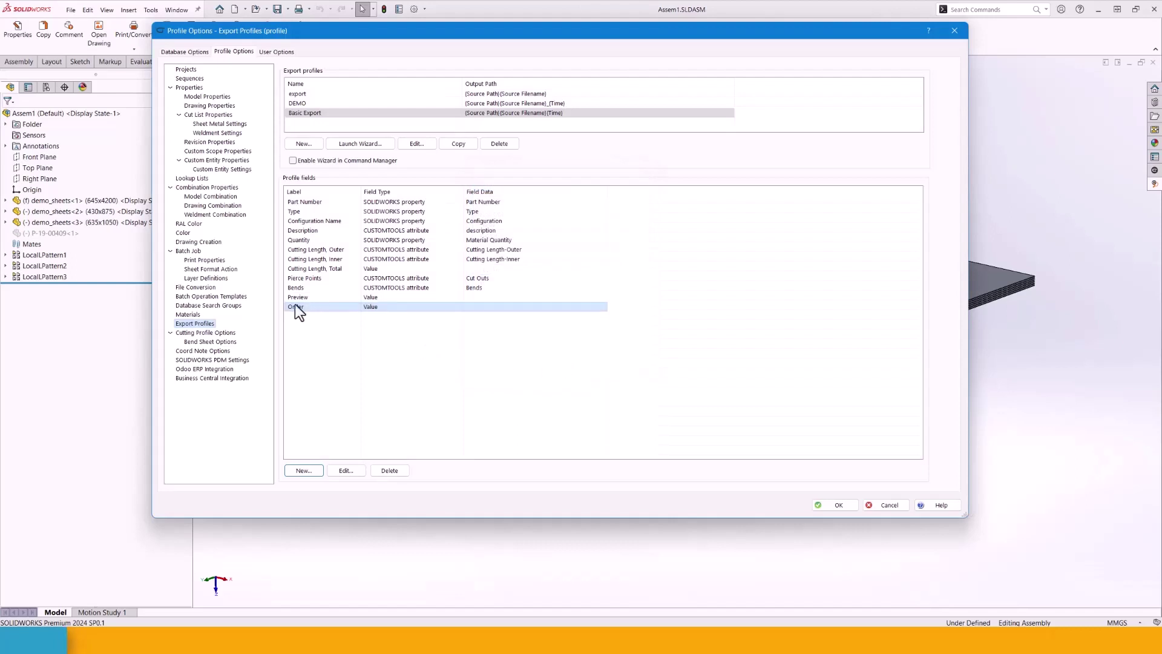
{"action": "left_click_drag", "start_coordinate": [296, 296], "coordinate": [302, 296]}
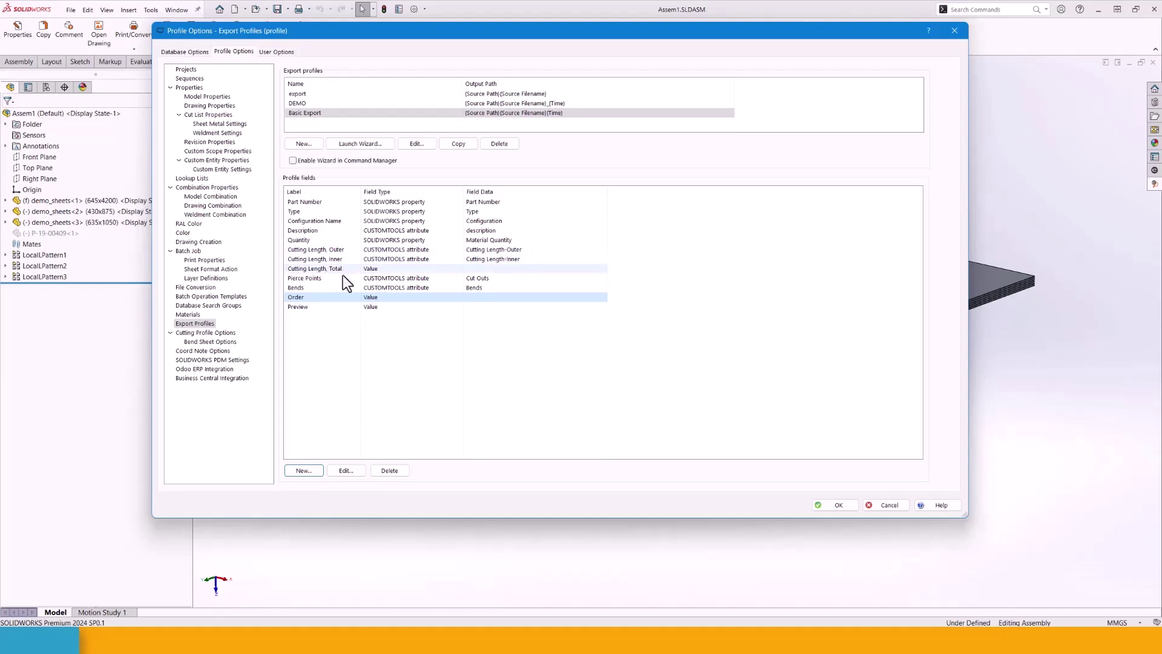
{"action": "left_click", "coordinate": [841, 506]}
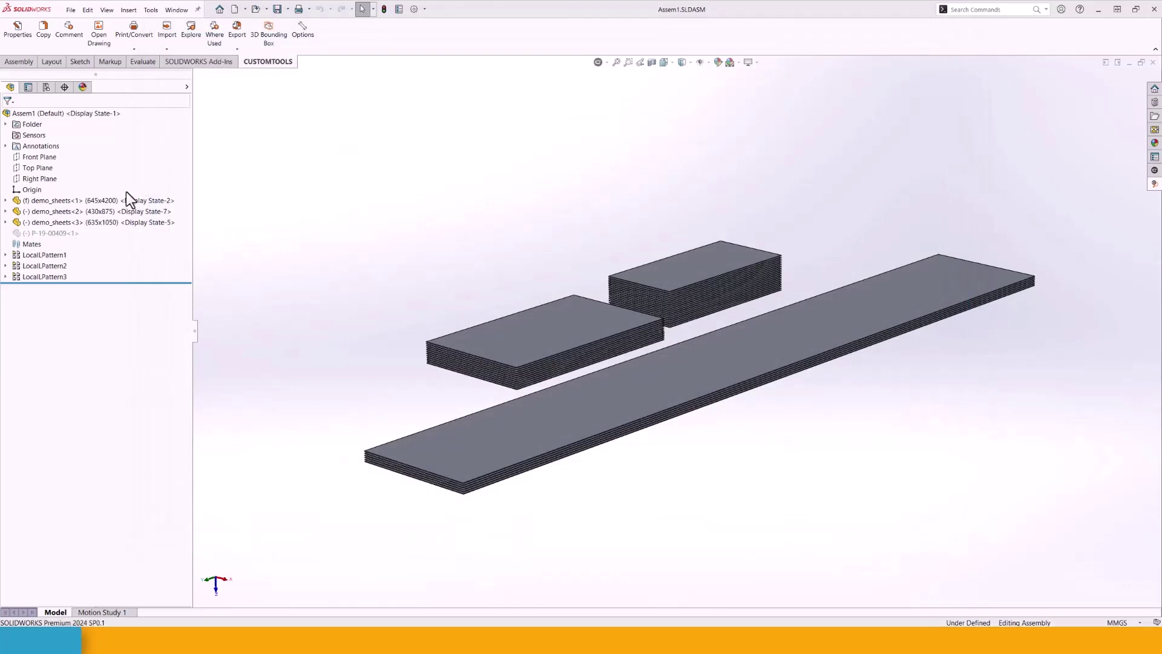
Open the 645x4200 demo_sheets part and show its sheet's Cut-List Properties in a maximized window
{"action": "left_click", "coordinate": [111, 200]}
{"action": "left_click", "coordinate": [120, 172]}
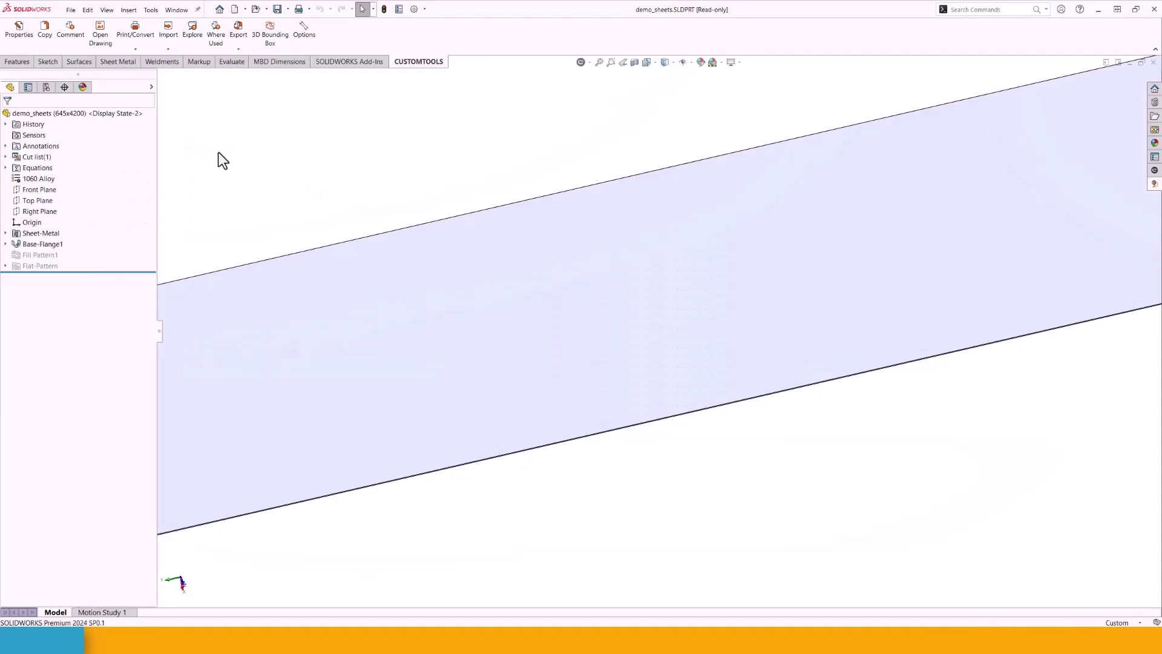
{"action": "left_click", "coordinate": [5, 157]}
{"action": "right_click", "coordinate": [61, 169]}
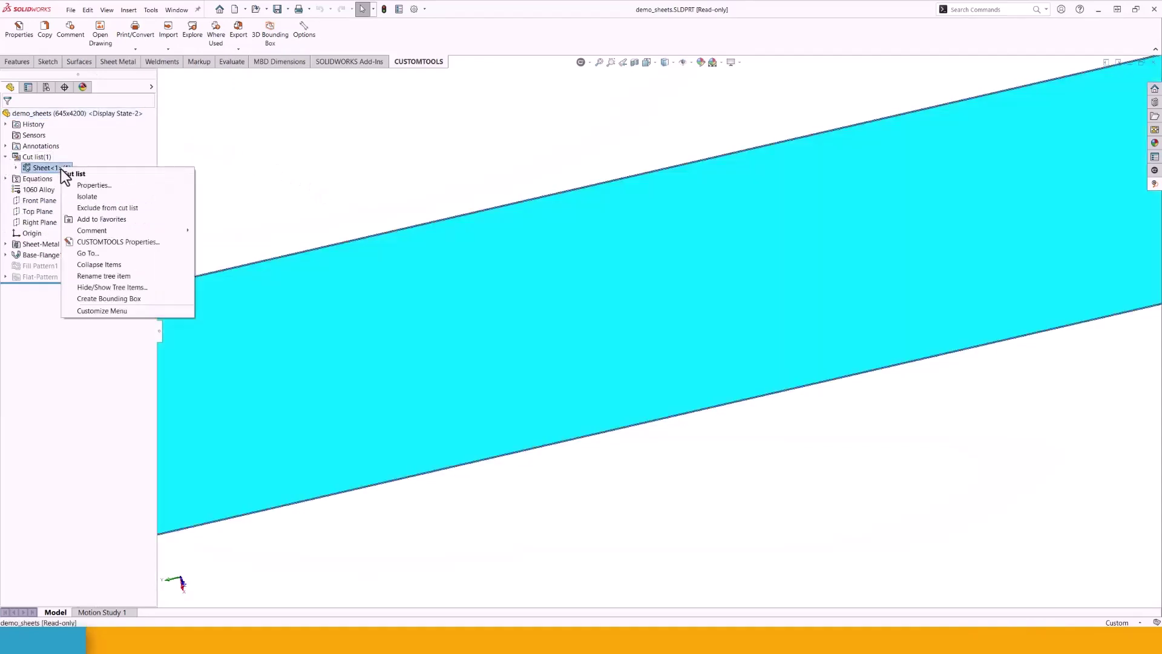
{"action": "left_click", "coordinate": [106, 188]}
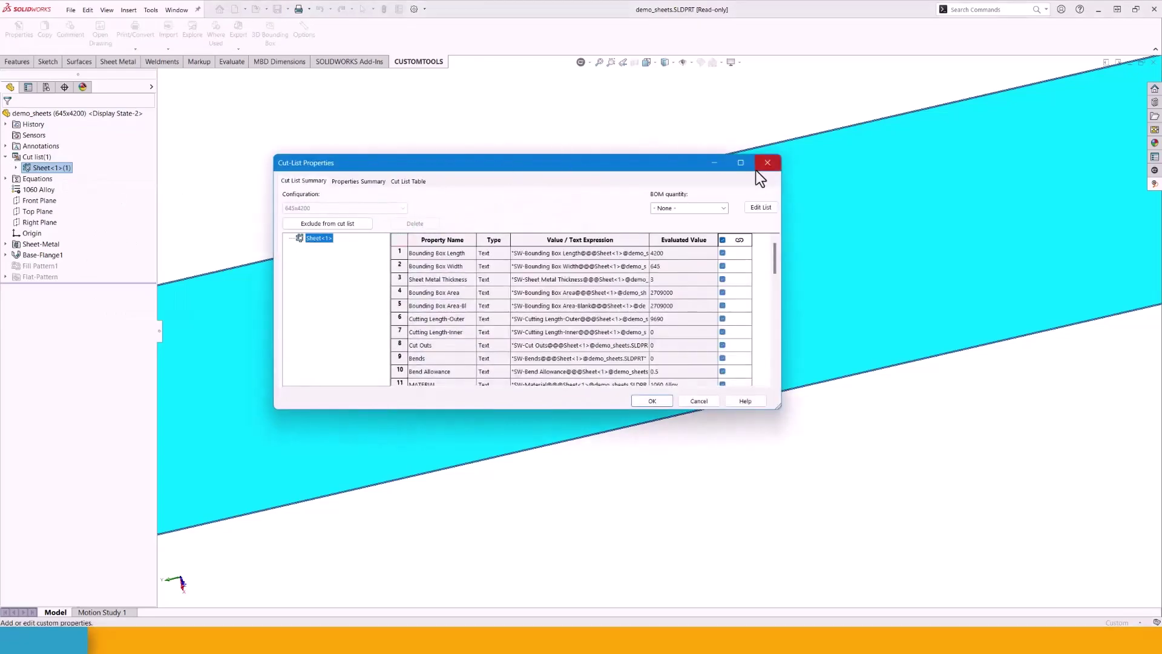
{"action": "left_click", "coordinate": [739, 164]}
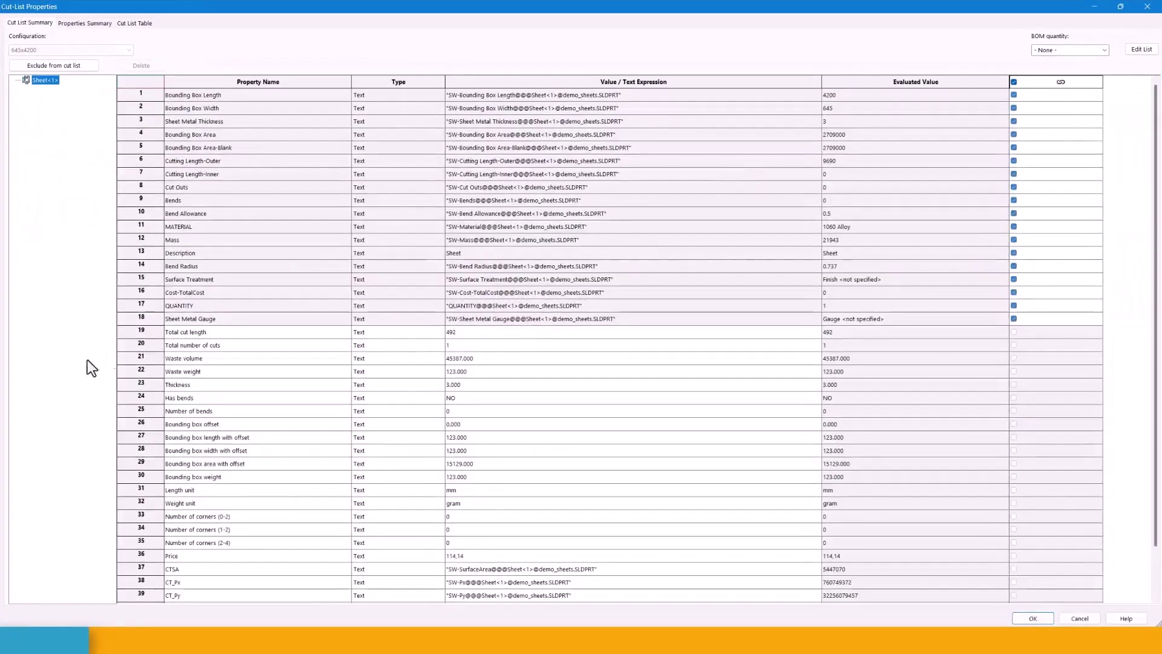
Examine which cut-list properties are built in and which are added, then close the properties and the part
{"action": "left_click_drag", "start_coordinate": [148, 331], "coordinate": [132, 93]}
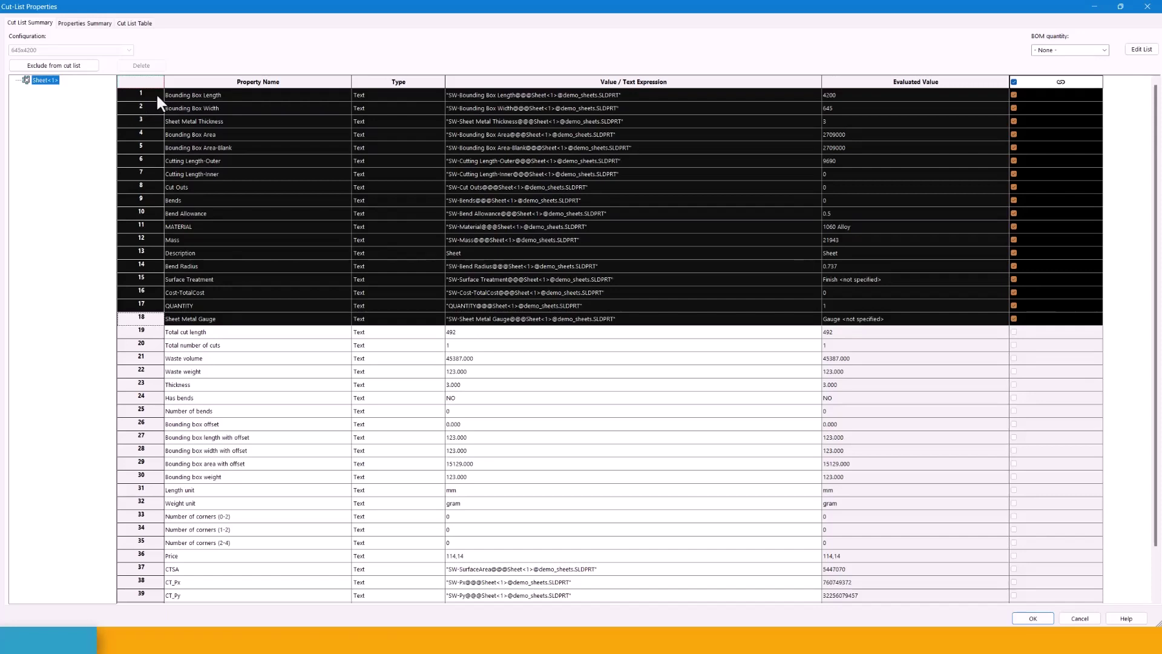
{"action": "left_click", "coordinate": [139, 335]}
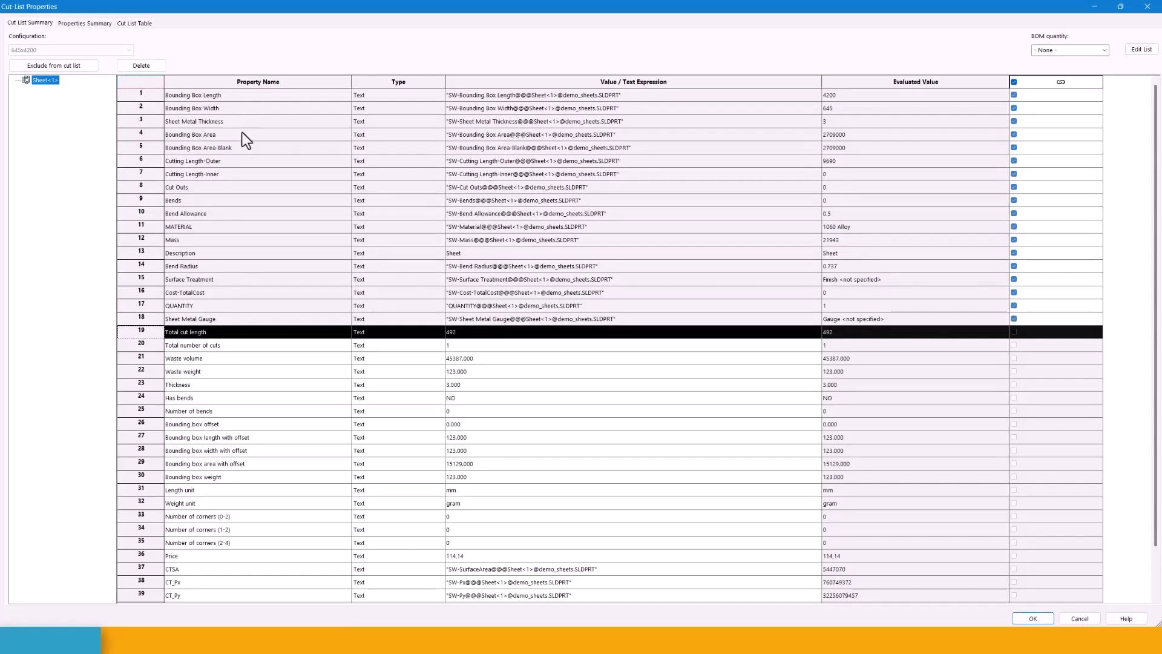
{"action": "left_click", "coordinate": [223, 161]}
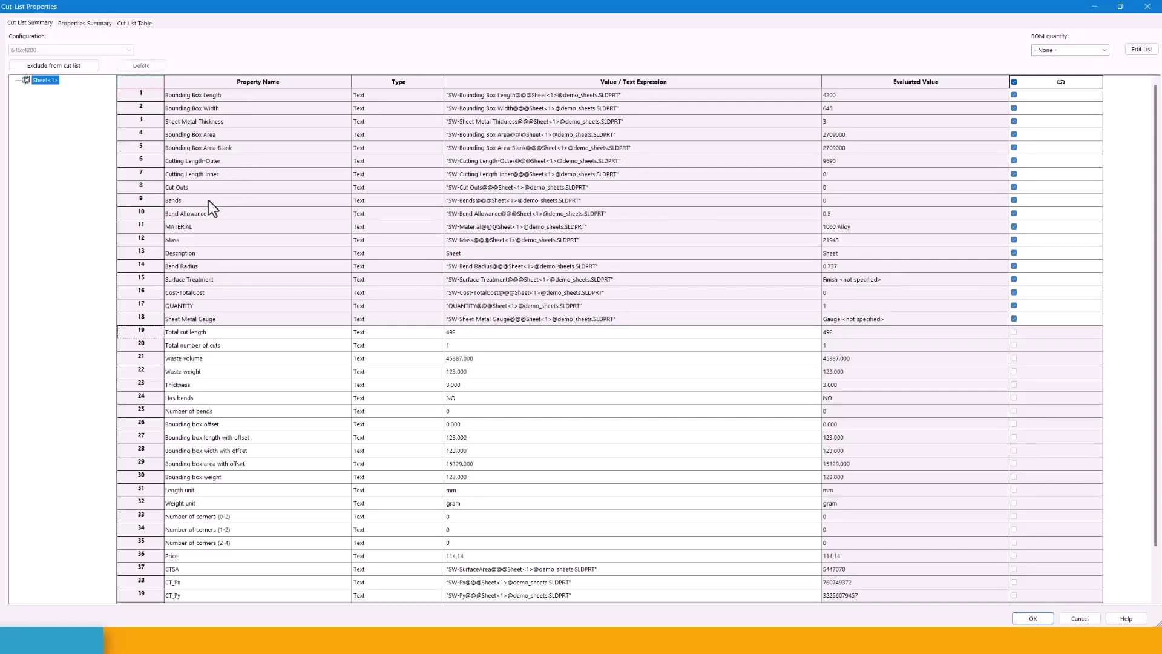
{"action": "left_click", "coordinate": [1147, 6]}
{"action": "left_click", "coordinate": [1153, 62]}
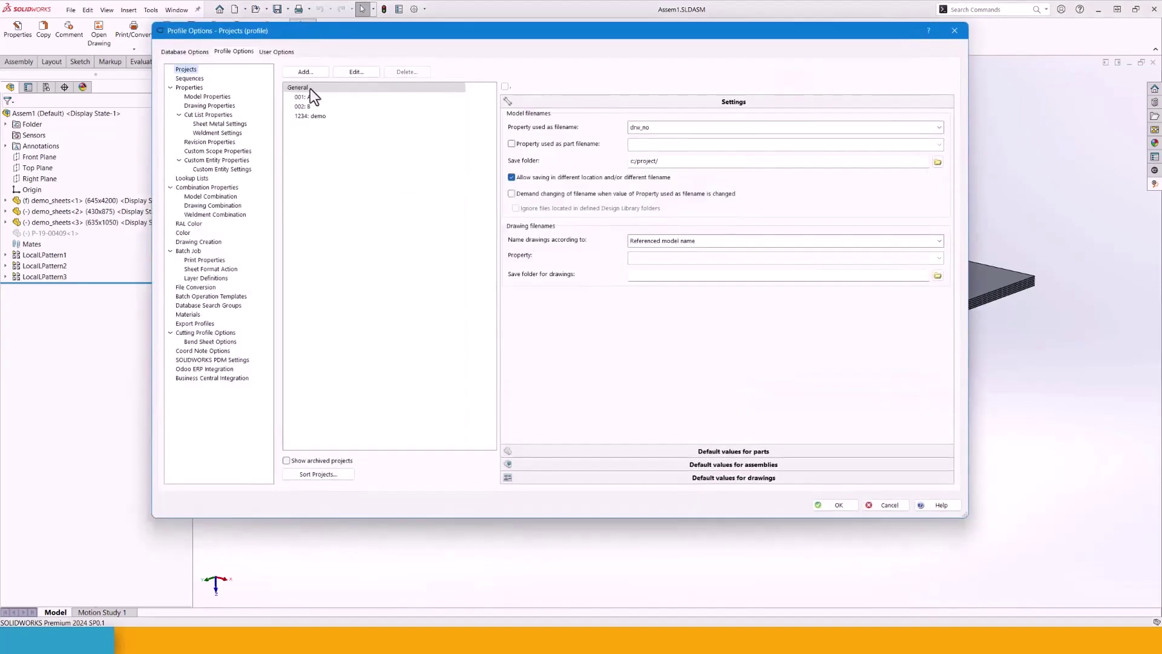
Set the header row number to 9 in the Excel template settings of the Basic Export profile
{"action": "left_click", "coordinate": [200, 322]}
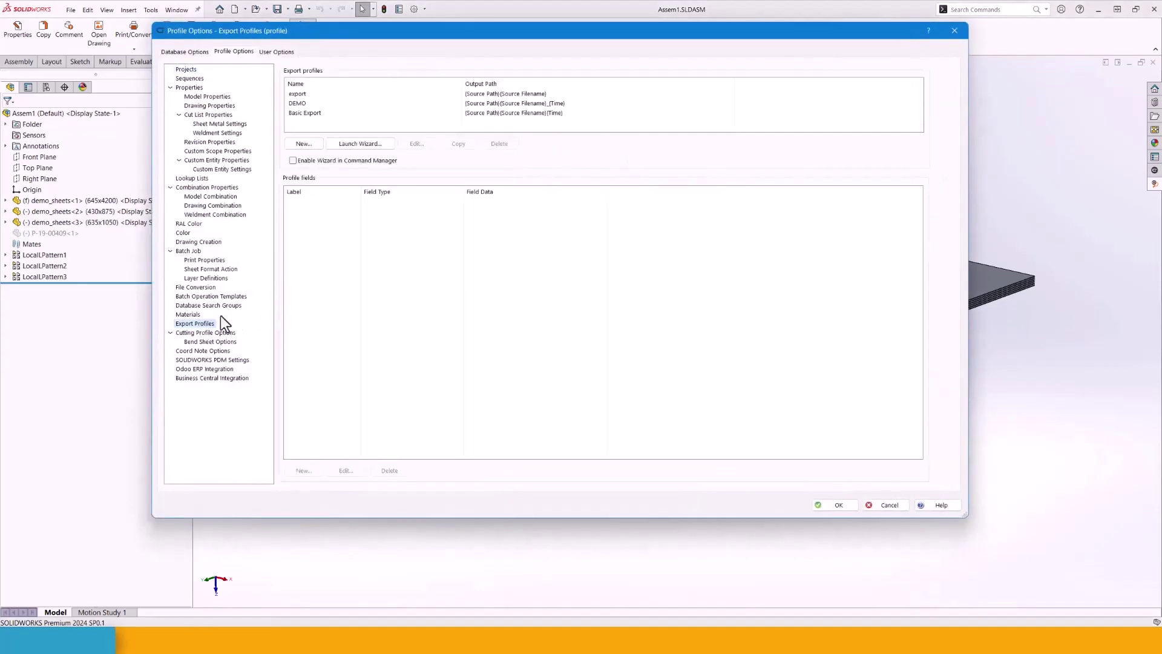
{"action": "left_click", "coordinate": [336, 113]}
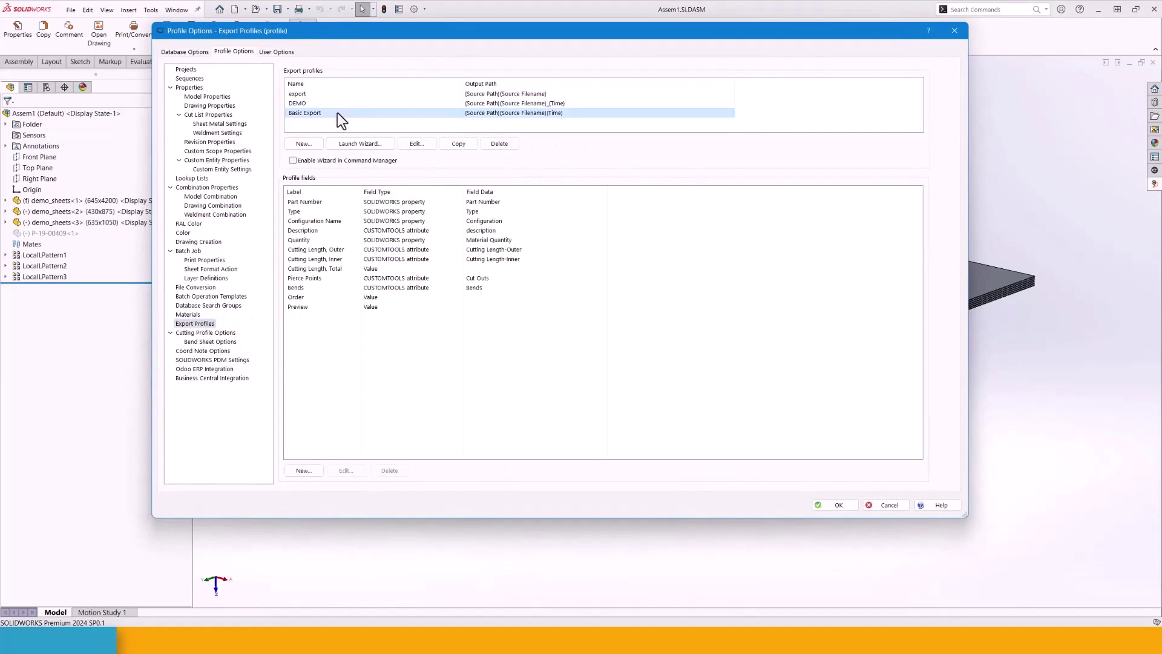
{"action": "left_click", "coordinate": [429, 143]}
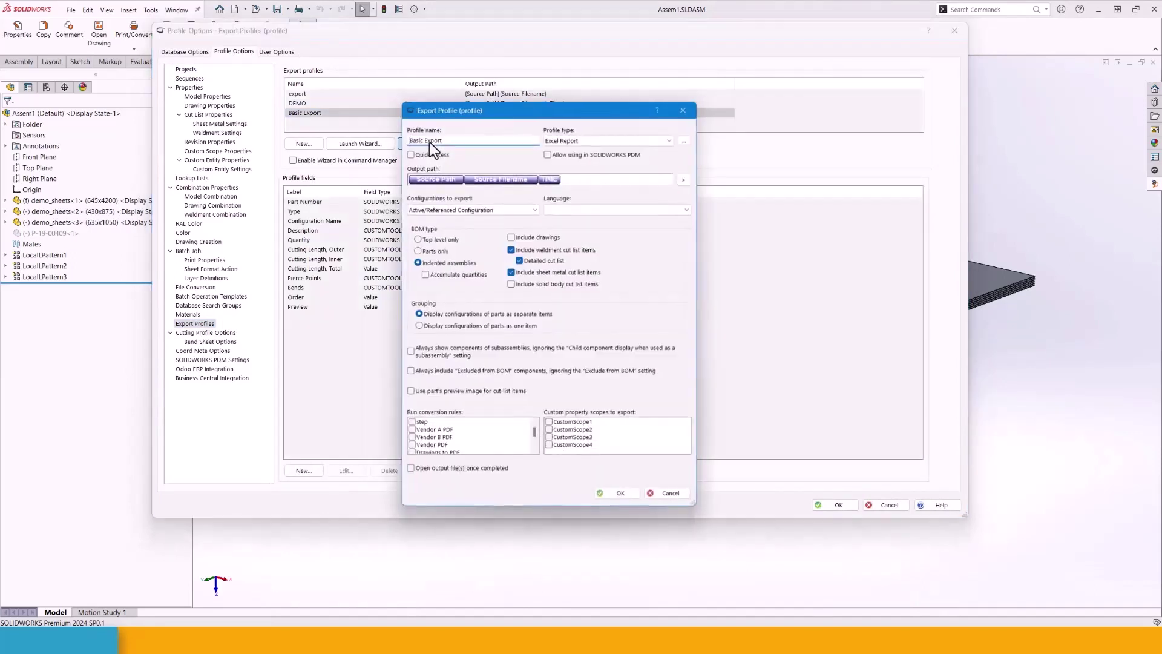
{"action": "left_click", "coordinate": [688, 140]}
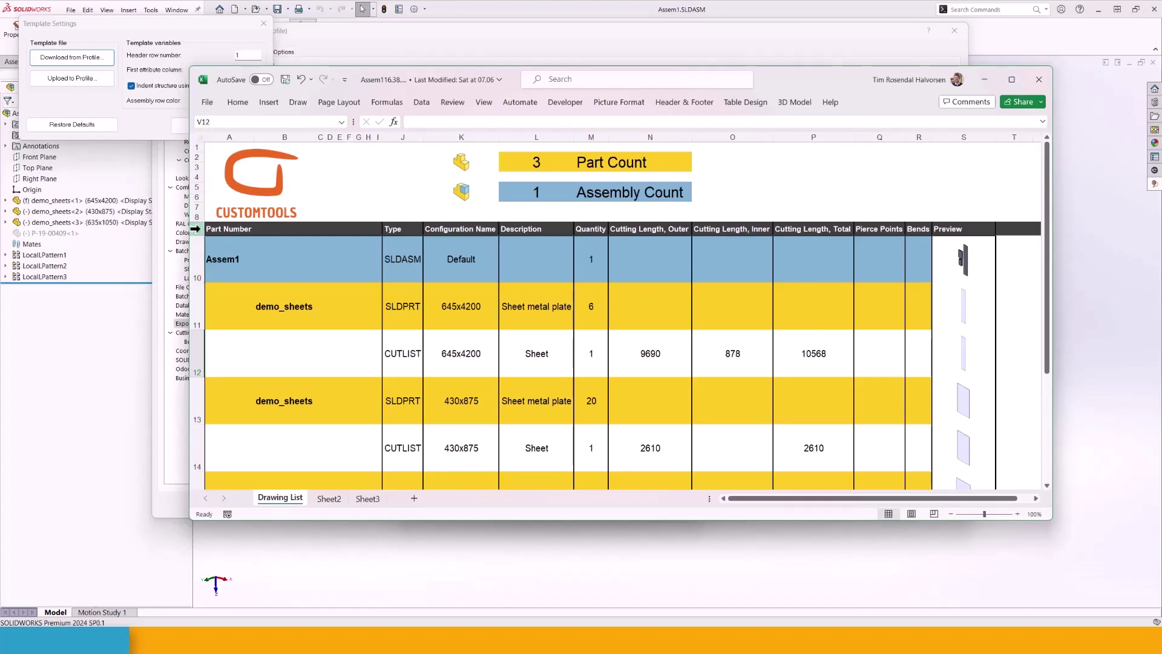
{"action": "left_click", "coordinate": [233, 55]}
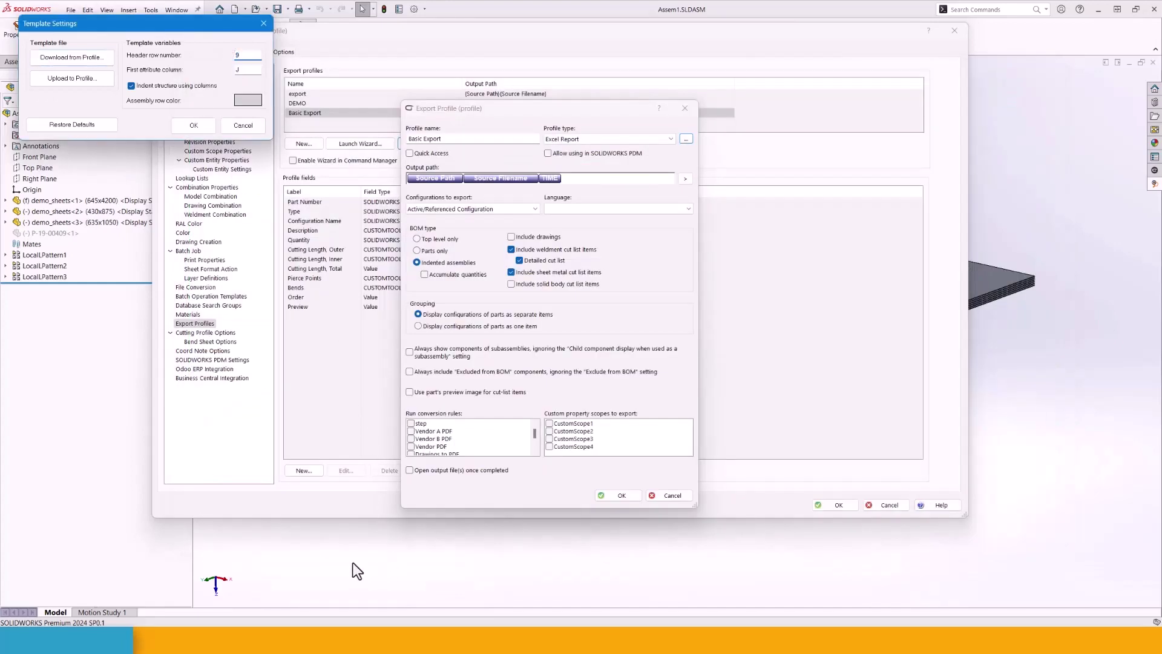
Download the profile's Excel report template into the Sheet Format folder as demo
{"action": "left_click", "coordinate": [79, 61]}
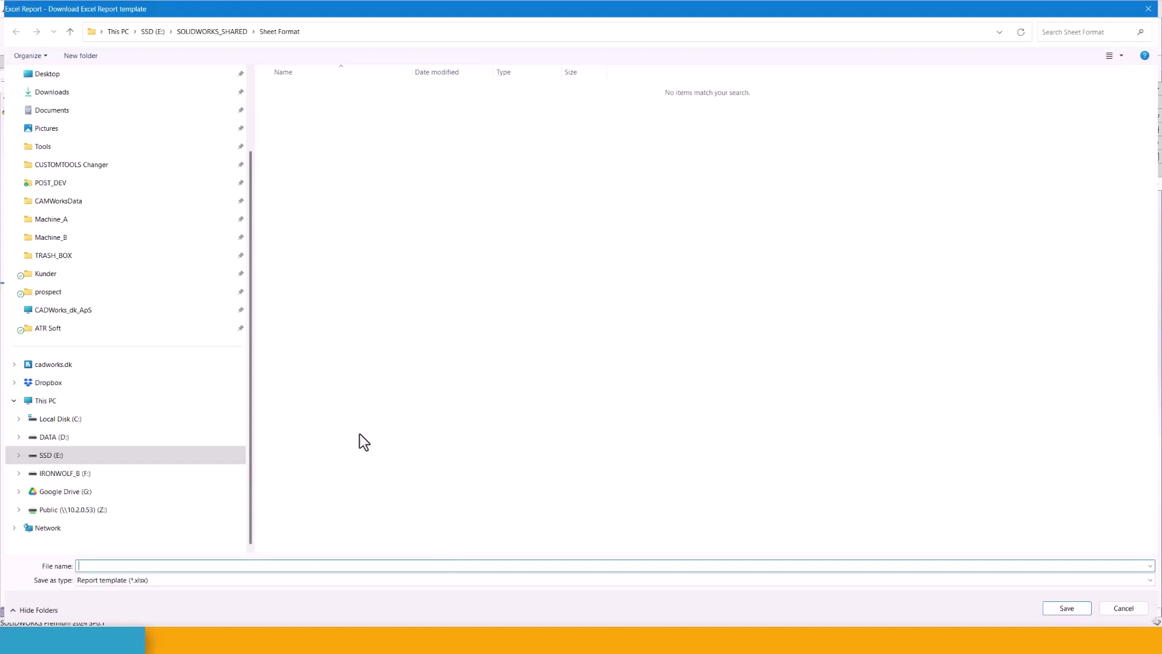
{"action": "type", "text": "demo"}
{"action": "left_click", "coordinate": [1067, 609]}
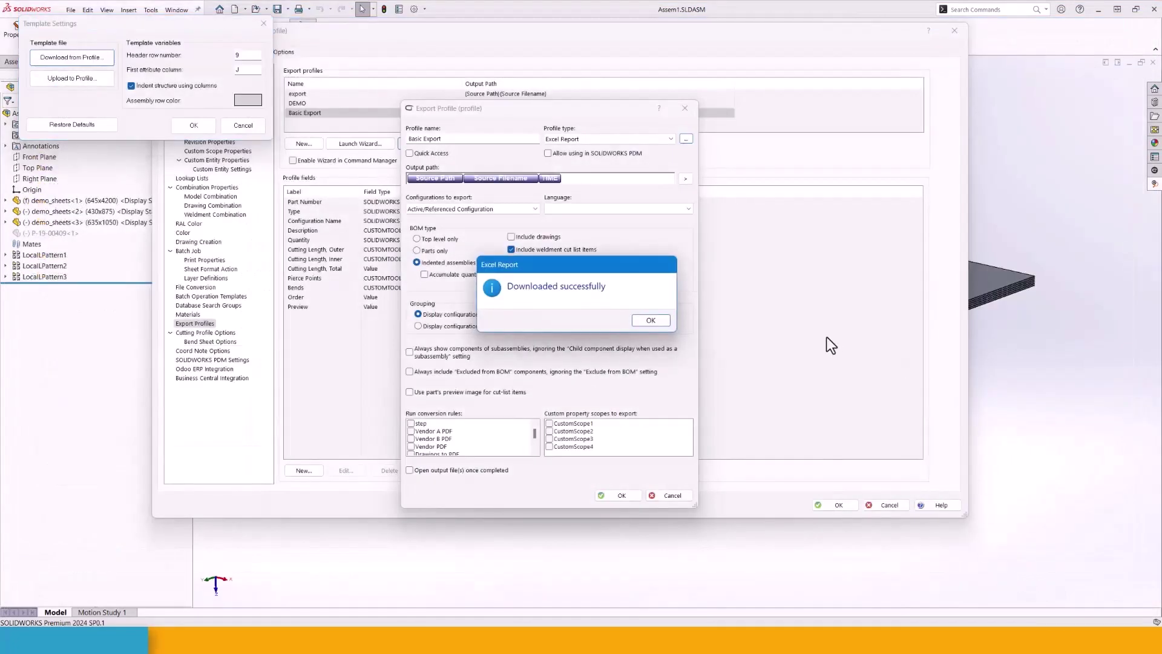
{"action": "left_click", "coordinate": [651, 320]}
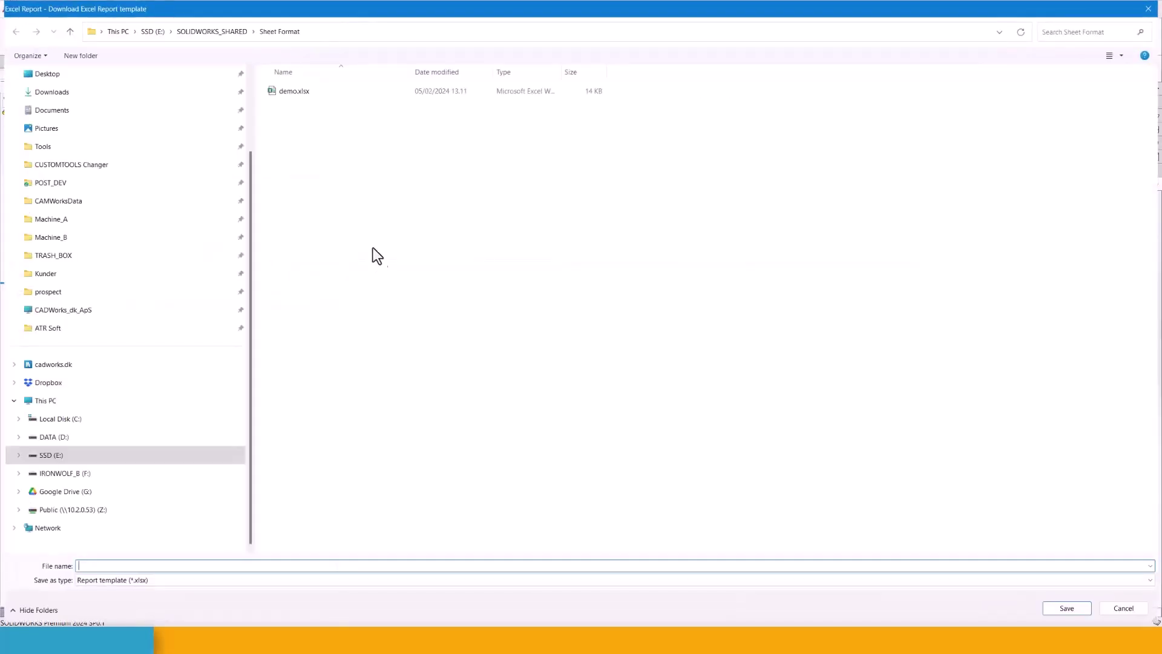
Open the downloaded demo.xlsx template in Excel and cancel the template download dialog
{"action": "left_click", "coordinate": [293, 92]}
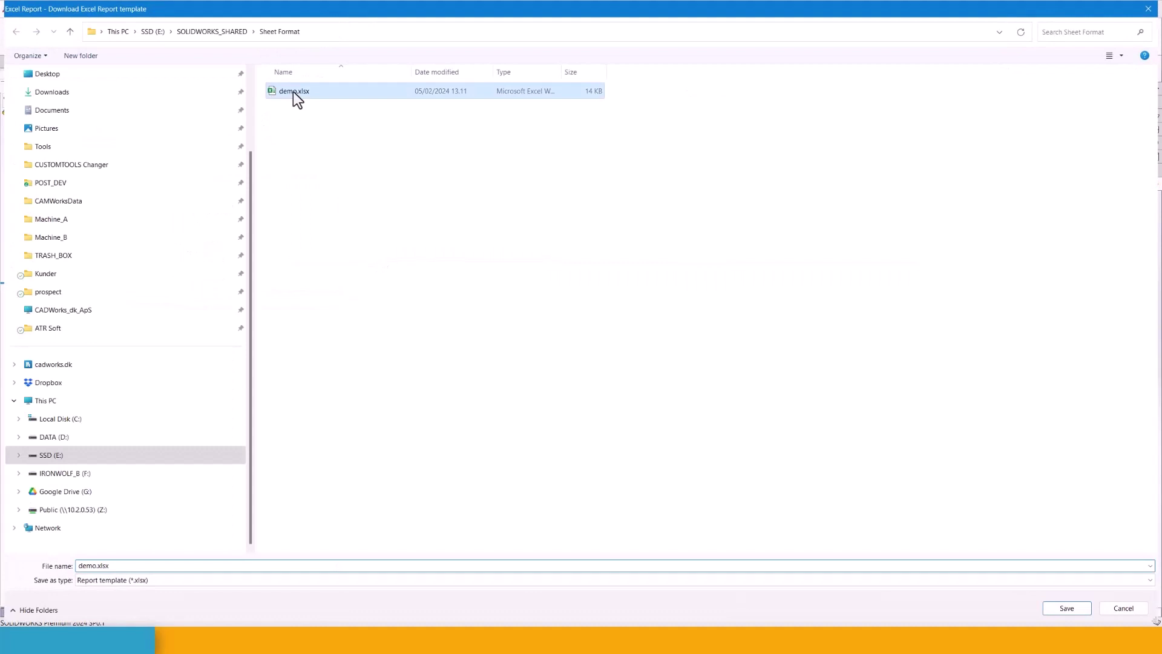
{"action": "right_click", "coordinate": [293, 92]}
{"action": "left_click", "coordinate": [321, 119]}
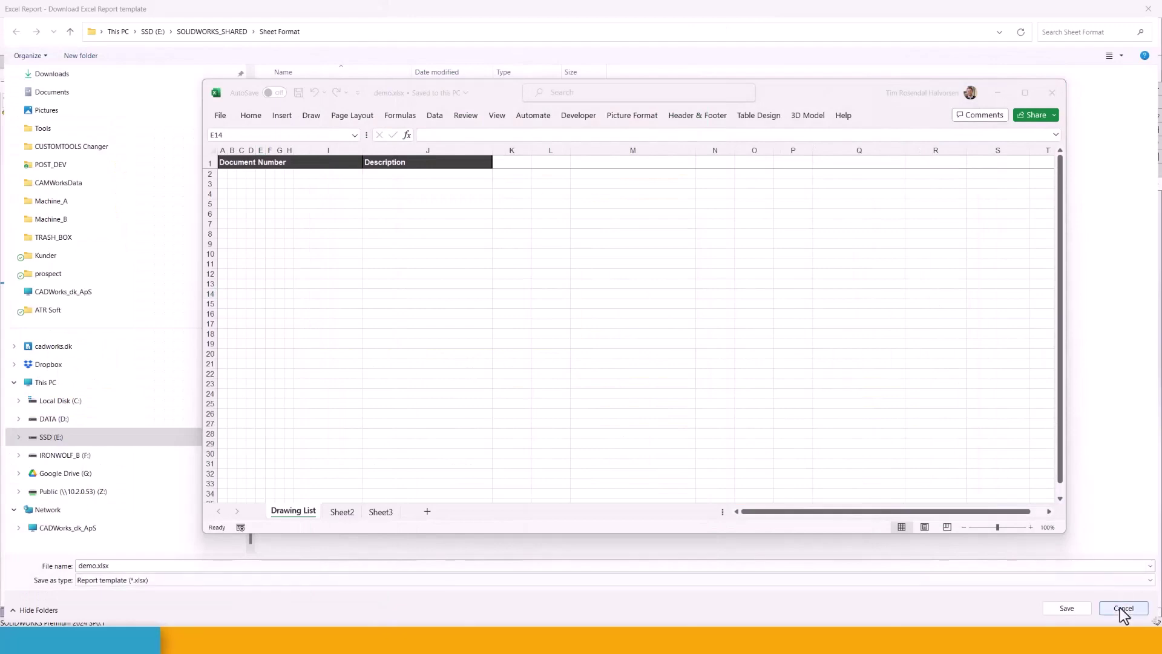
{"action": "left_click", "coordinate": [1124, 609]}
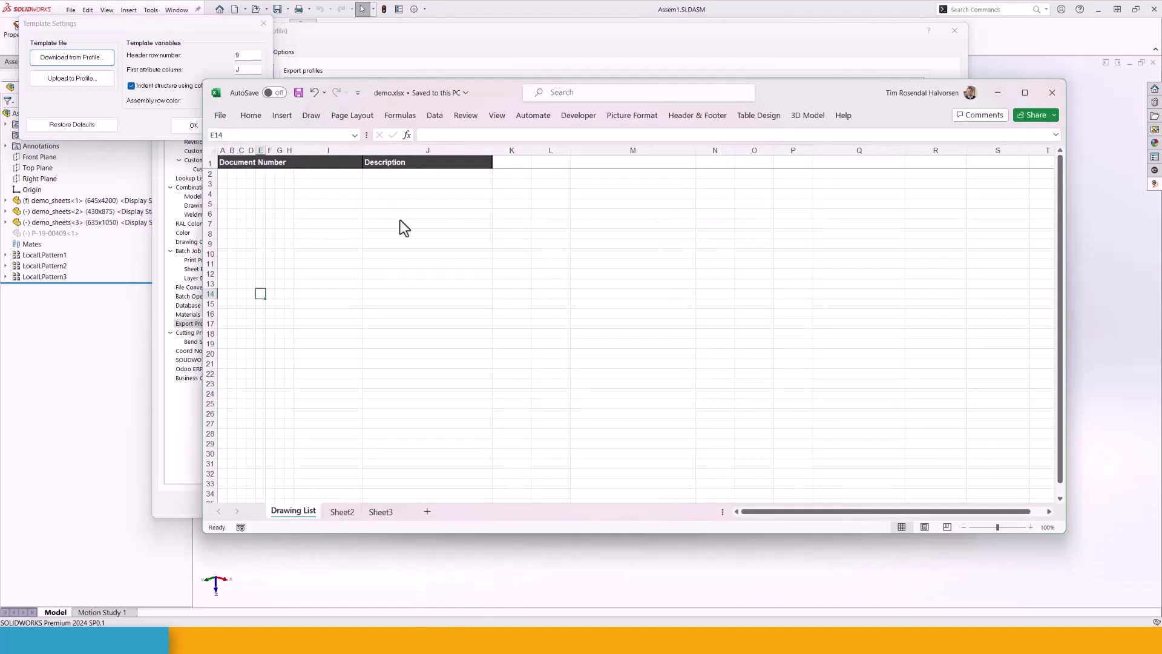
Insert eight empty rows above the Document Number and Description header so that it sits in row 9
{"action": "right_click", "coordinate": [208, 165]}
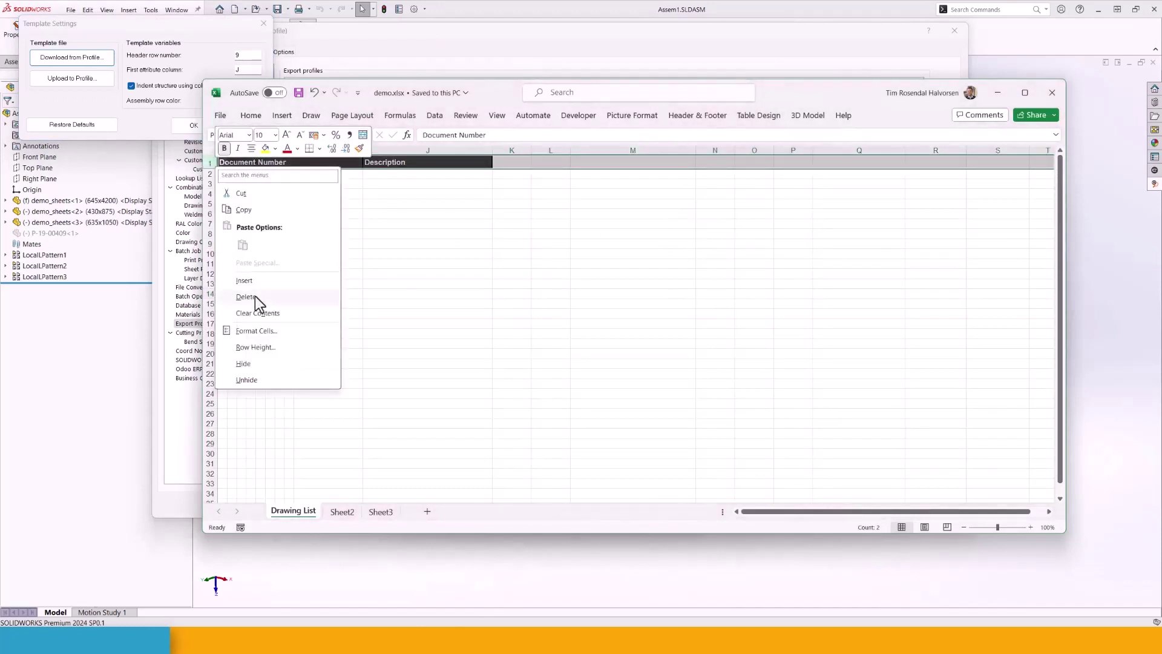
{"action": "left_click", "coordinate": [260, 282]}
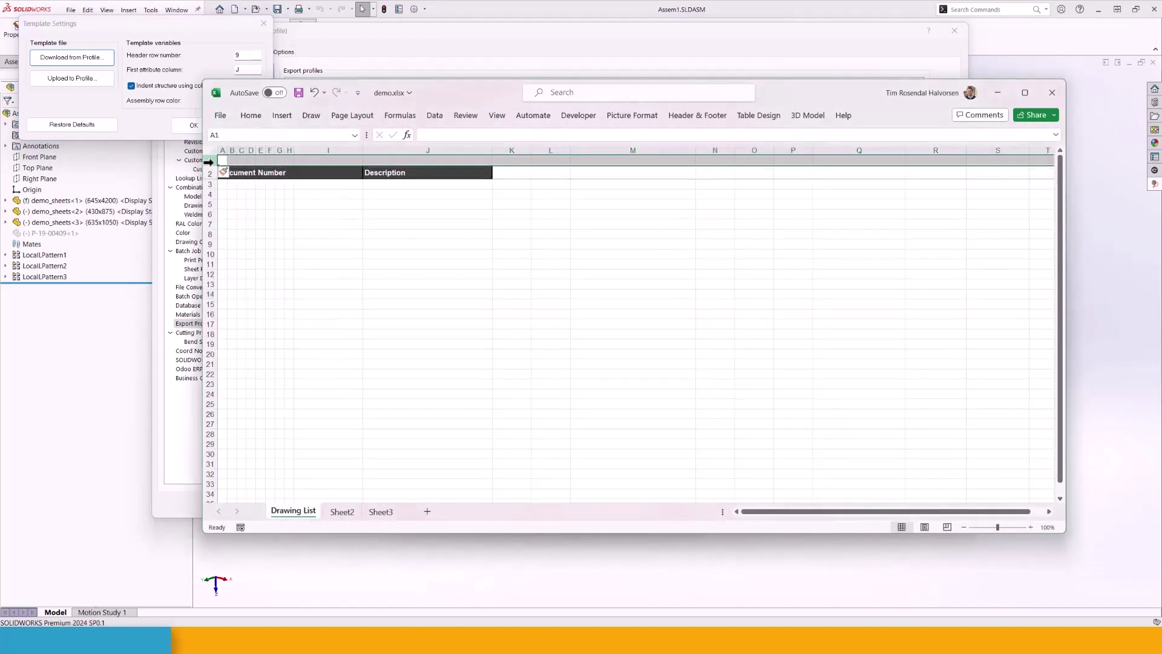
{"action": "right_click", "coordinate": [213, 165]}
{"action": "left_click", "coordinate": [238, 279]}
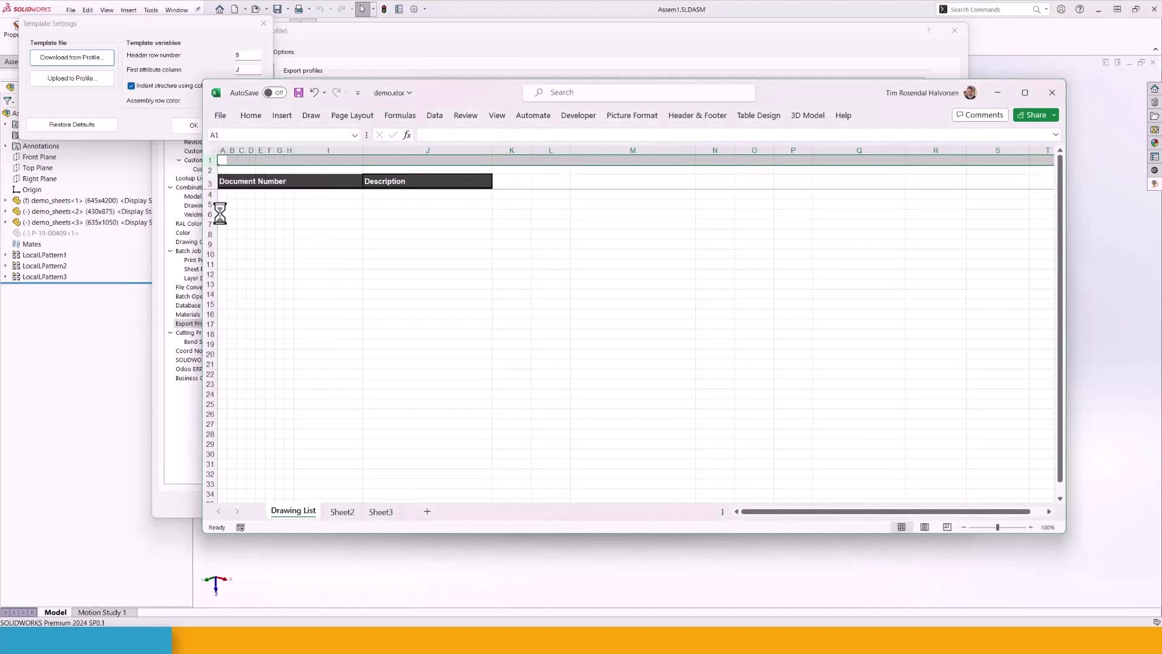
{"action": "right_click", "coordinate": [217, 162]}
{"action": "left_click", "coordinate": [242, 278]}
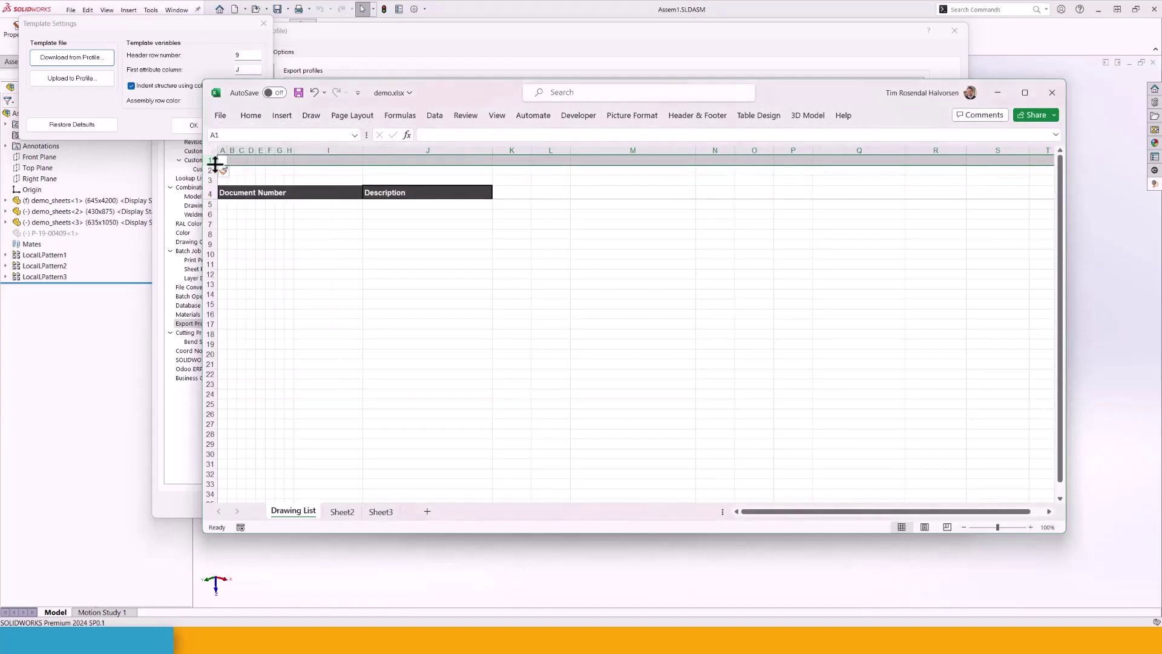
{"action": "right_click", "coordinate": [215, 161]}
{"action": "left_click", "coordinate": [245, 273]}
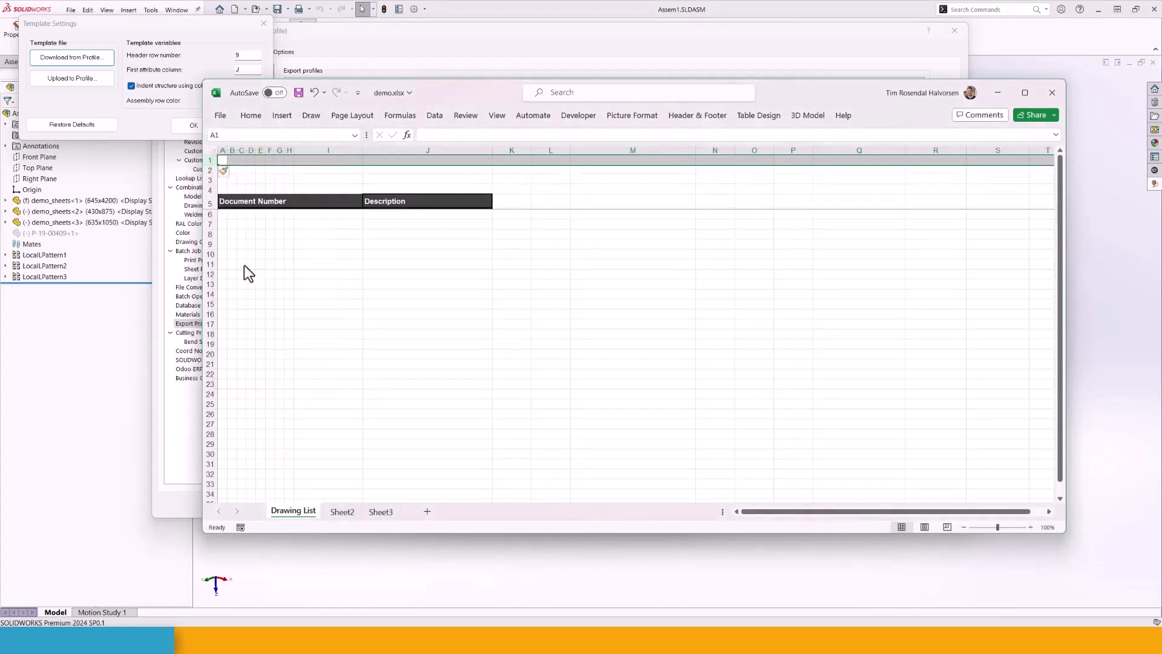
{"action": "right_click", "coordinate": [215, 162]}
{"action": "left_click", "coordinate": [240, 276]}
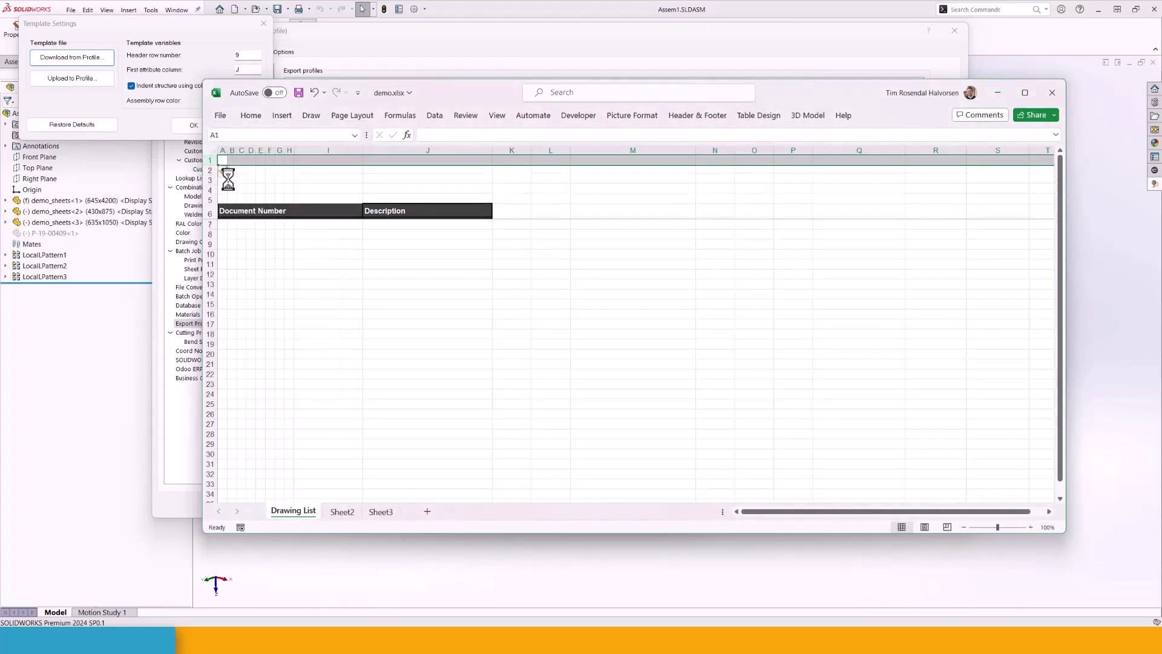
{"action": "right_click", "coordinate": [215, 162]}
{"action": "left_click", "coordinate": [242, 273]}
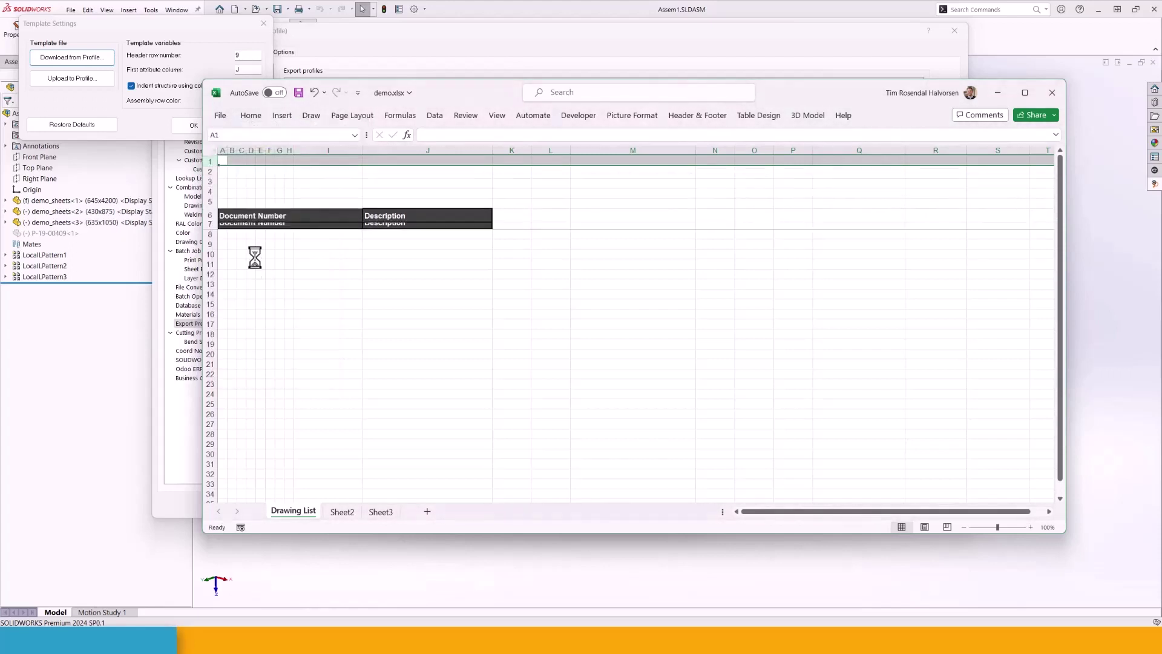
{"action": "right_click", "coordinate": [207, 162]}
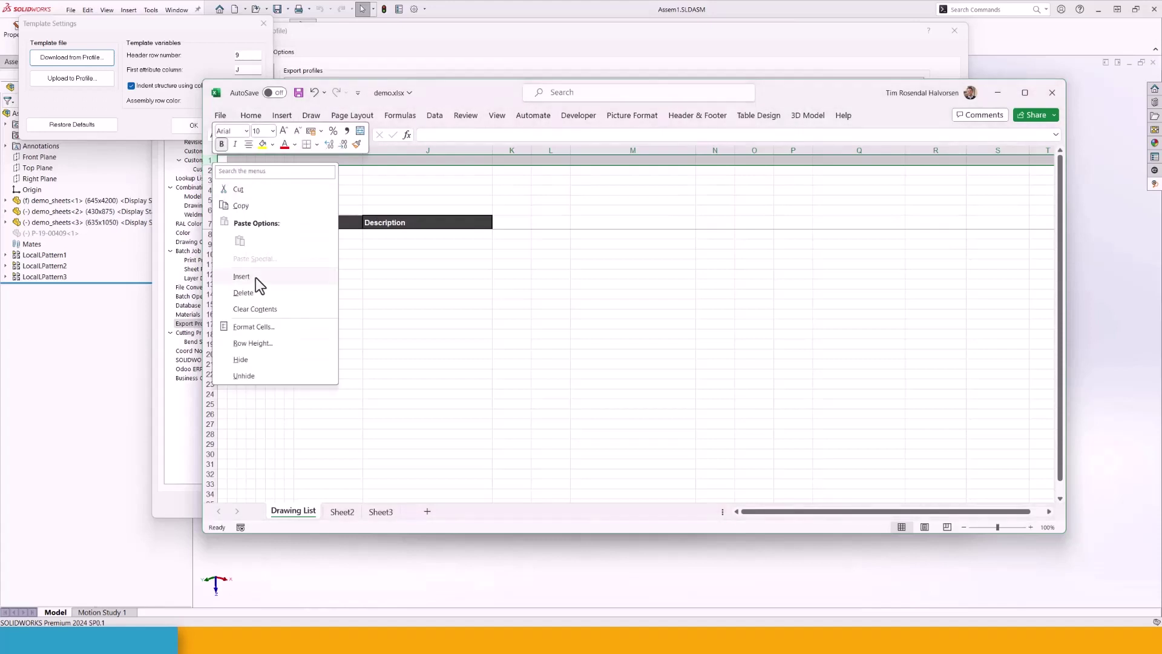
{"action": "left_click", "coordinate": [255, 277]}
{"action": "right_click", "coordinate": [207, 160]}
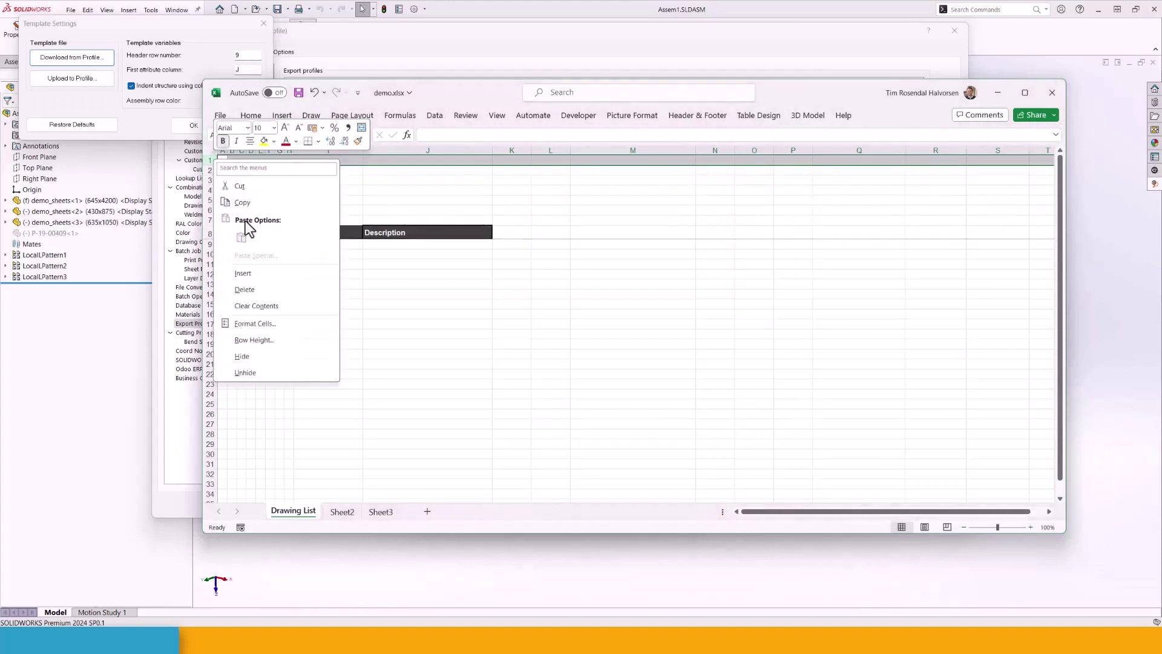
{"action": "left_click", "coordinate": [252, 274]}
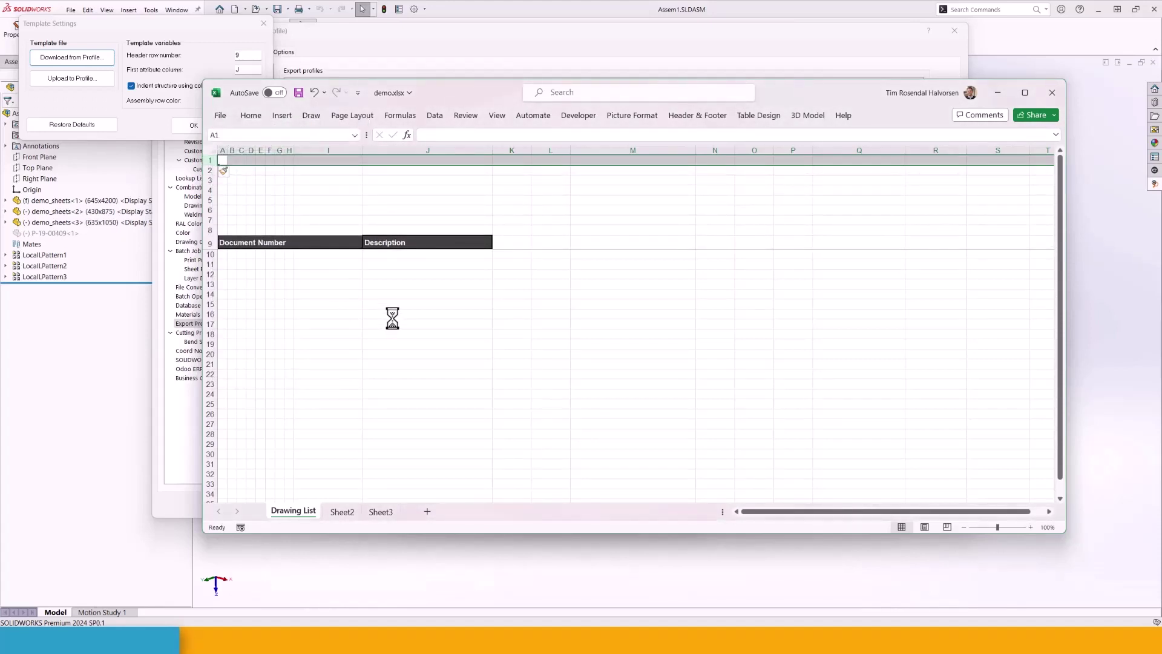
Place the picture cutom-tools-logo-orange-02.png over the cells and shrink it to fit above the header row
{"action": "left_click", "coordinate": [277, 118]}
{"action": "left_click", "coordinate": [341, 145]}
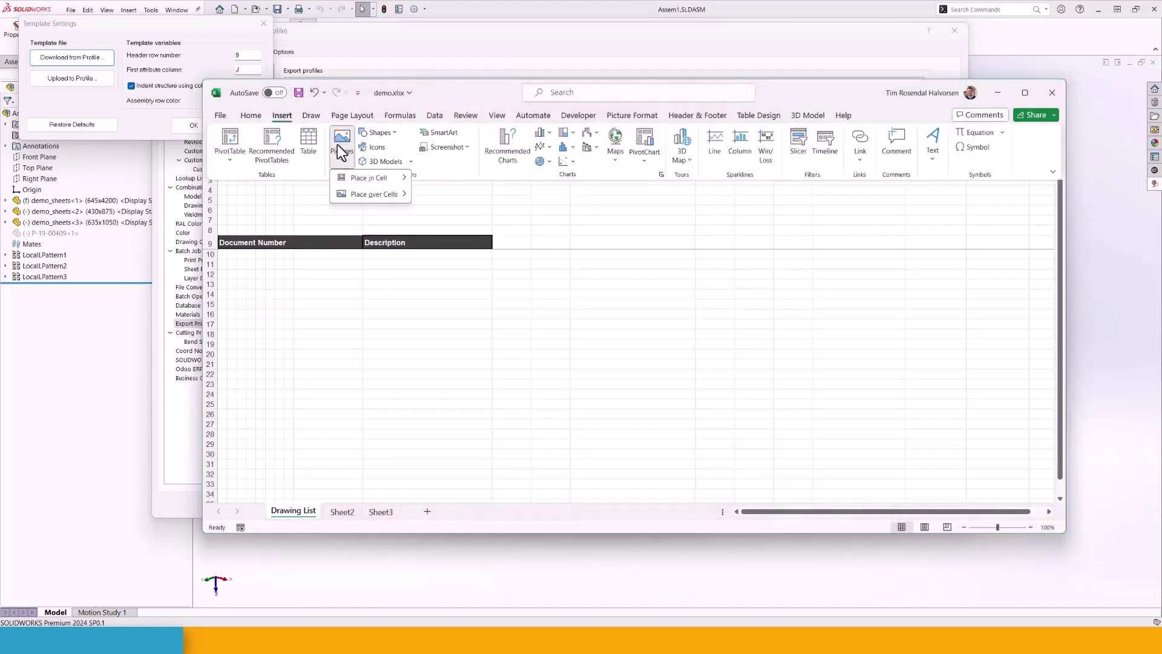
{"action": "mouse_move", "coordinate": [370, 198]}
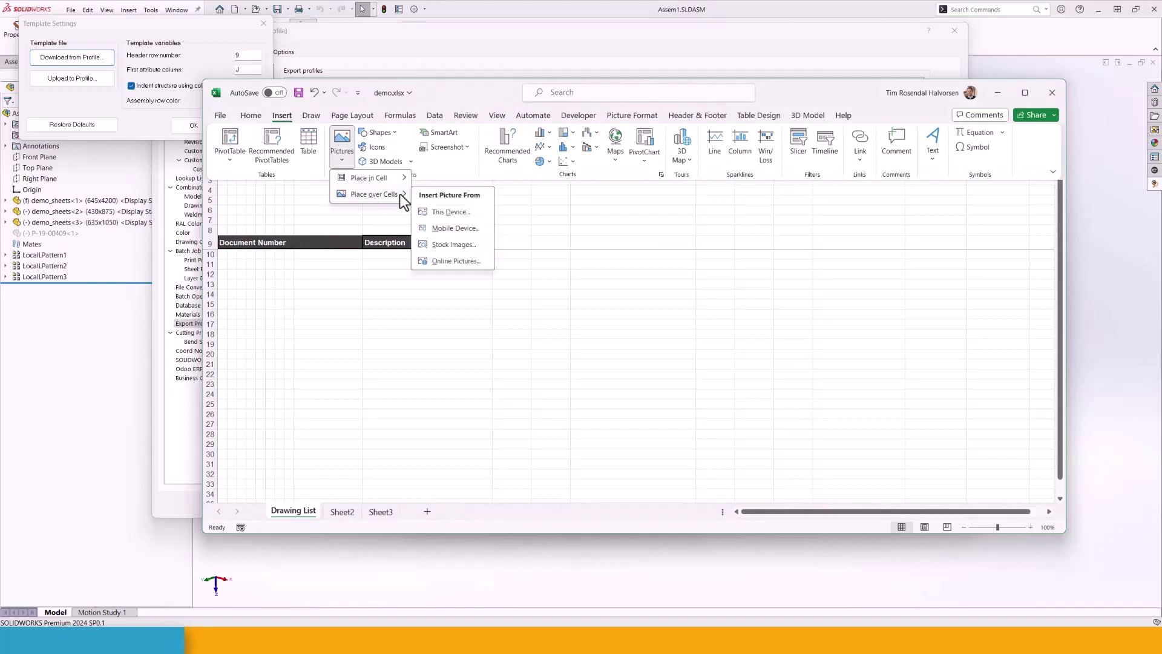
{"action": "left_click", "coordinate": [450, 213]}
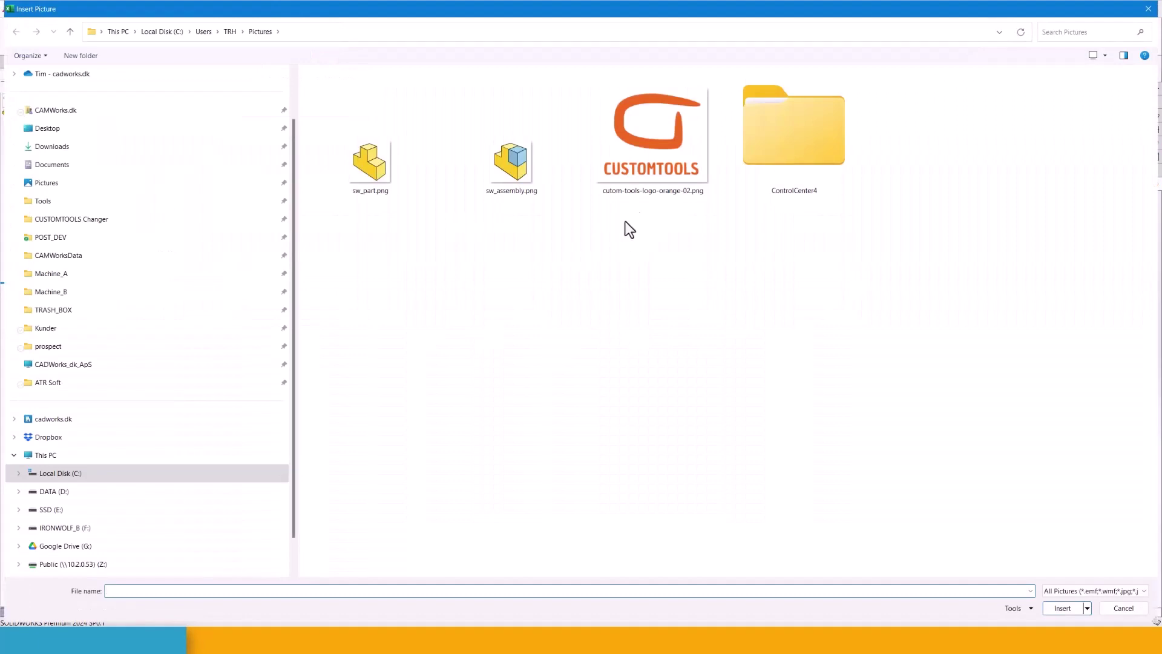
{"action": "double_click", "coordinate": [667, 128]}
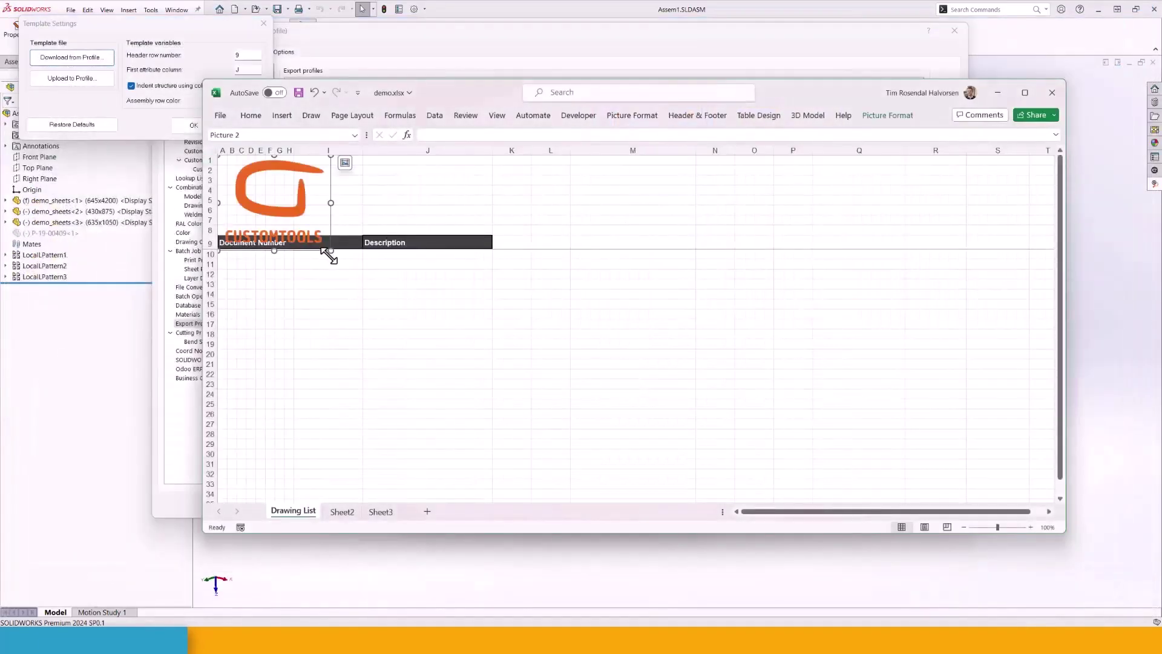
{"action": "left_click_drag", "start_coordinate": [330, 250], "coordinate": [305, 230]}
{"action": "left_click", "coordinate": [336, 286]}
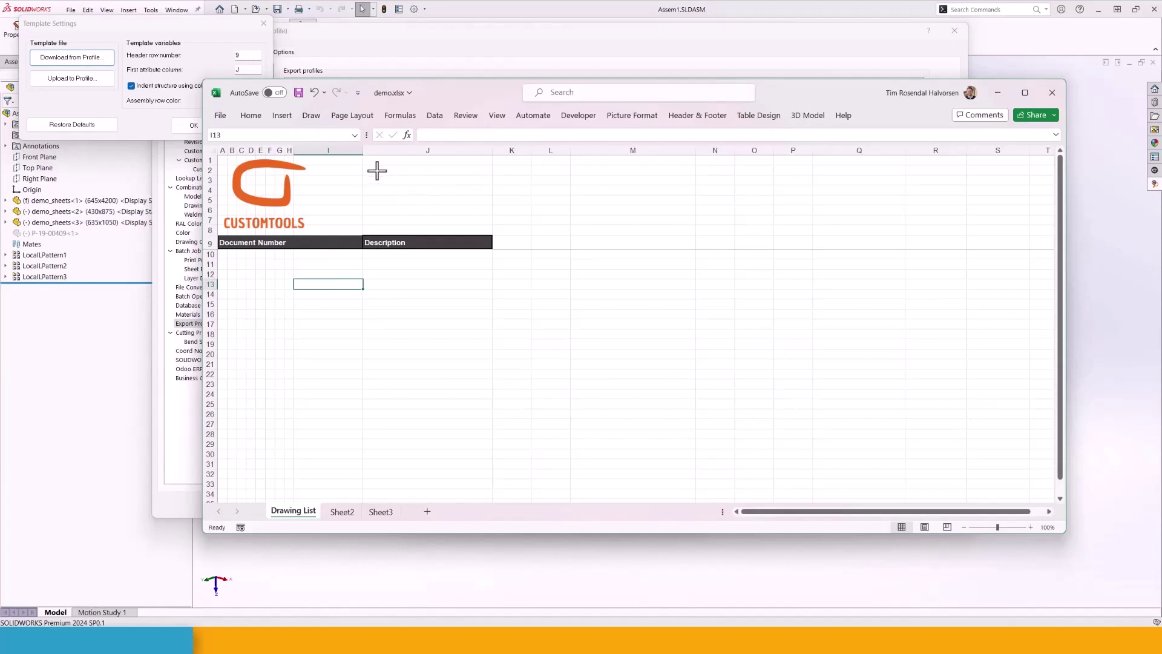
Merge and center cells K2:K3 and cells K5:K6 above the header row
{"action": "left_click_drag", "start_coordinate": [377, 171], "coordinate": [378, 177]}
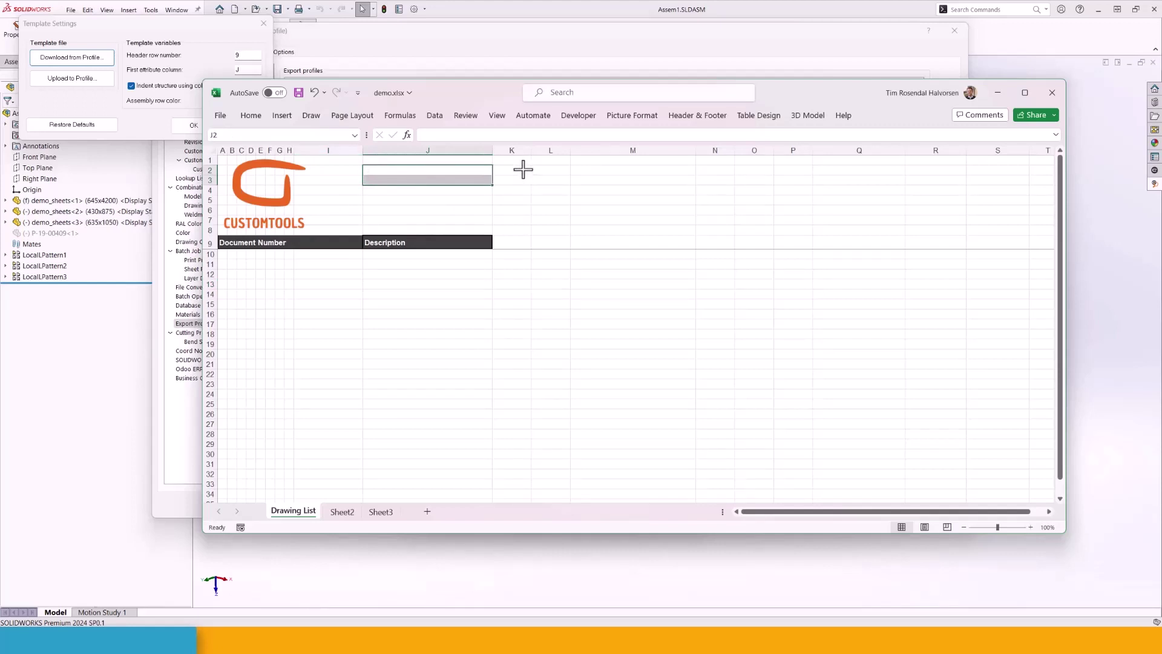
{"action": "left_click_drag", "start_coordinate": [519, 170], "coordinate": [521, 181]}
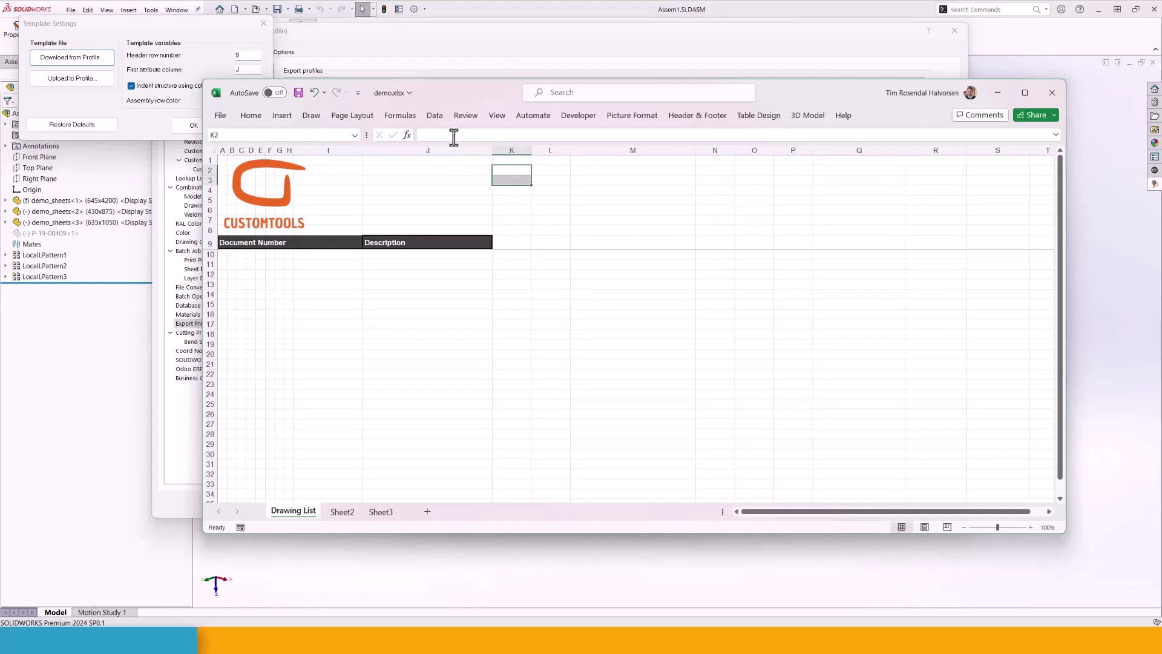
{"action": "left_click", "coordinate": [252, 121]}
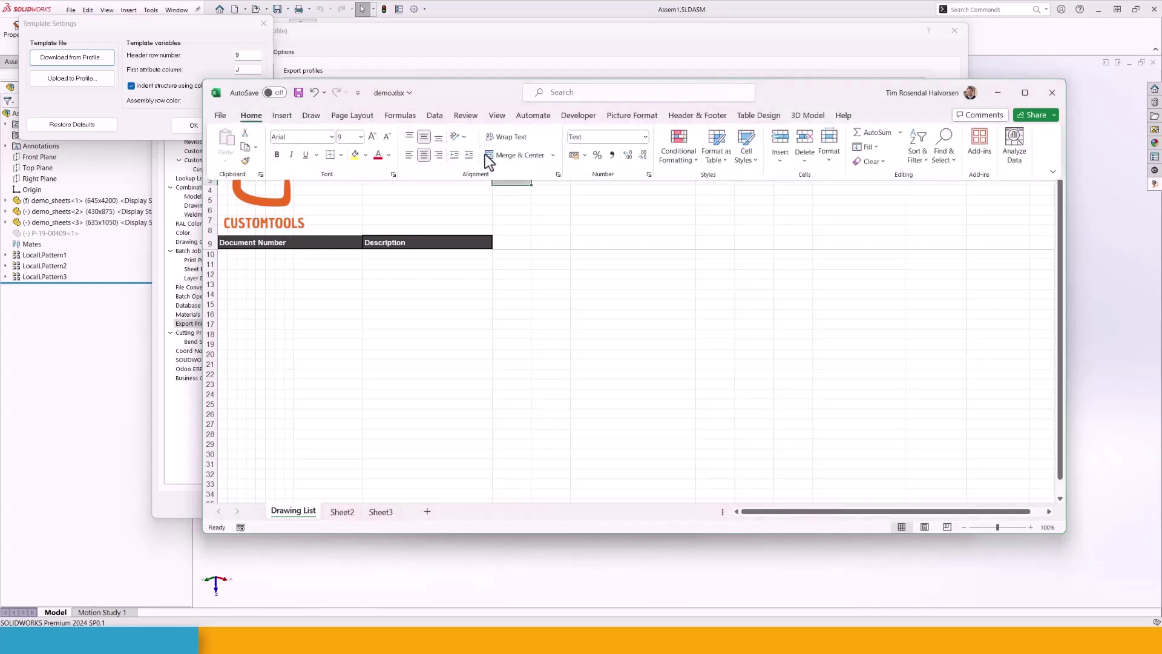
{"action": "left_click", "coordinate": [518, 156]}
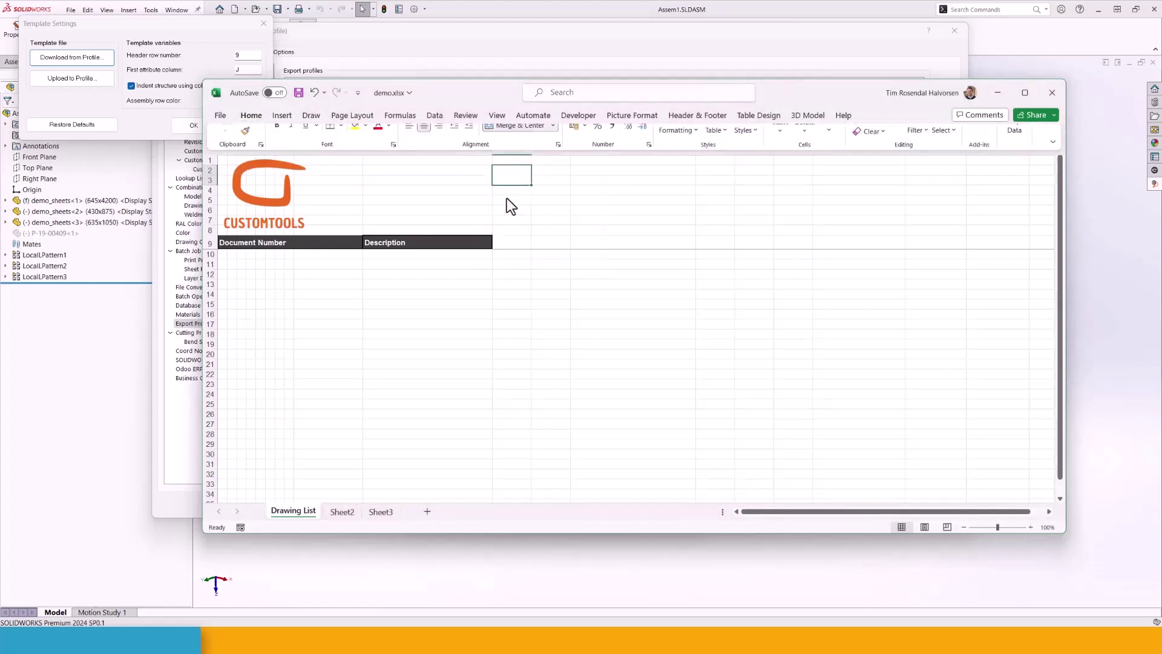
{"action": "left_click_drag", "start_coordinate": [511, 201], "coordinate": [511, 213]}
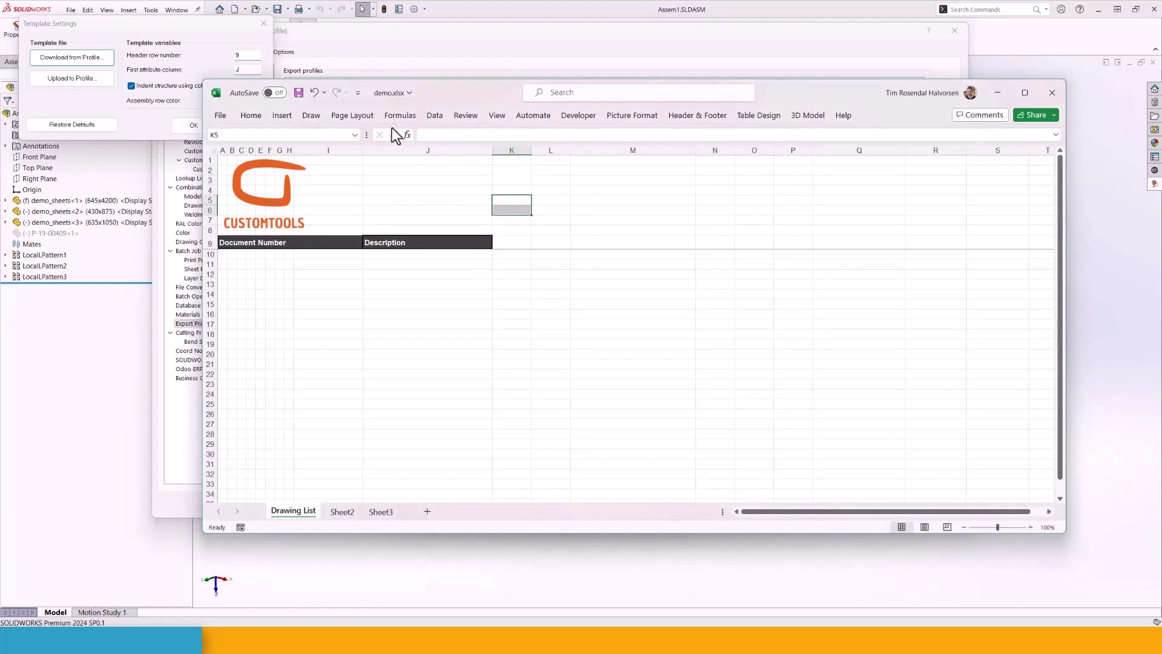
{"action": "left_click", "coordinate": [253, 113]}
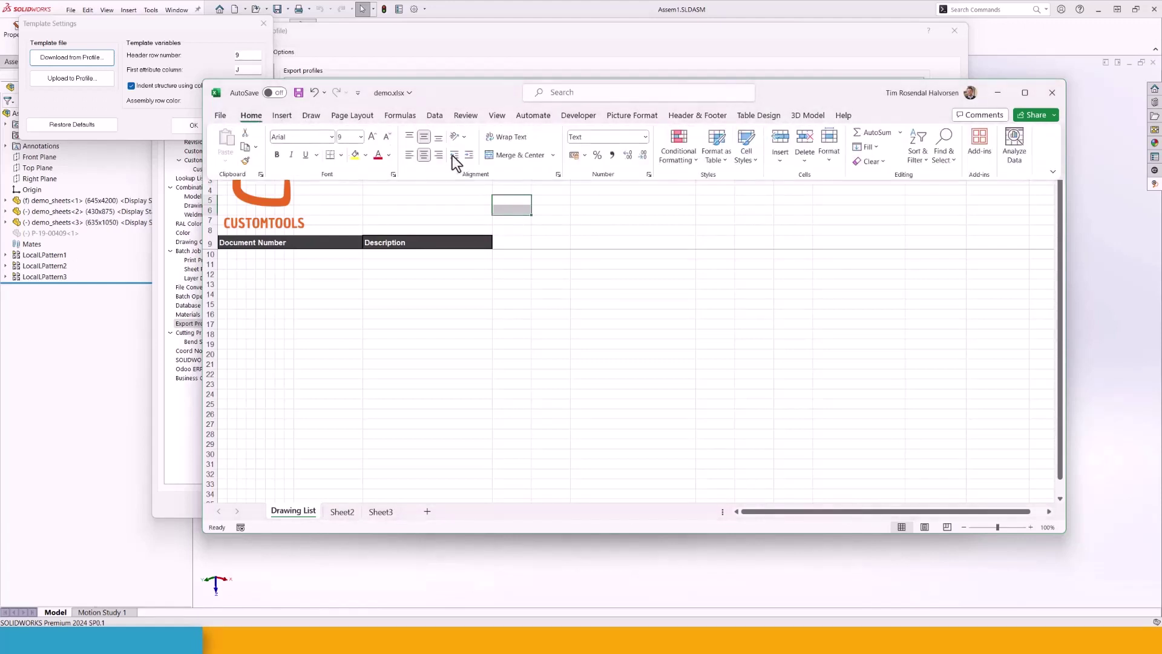
{"action": "left_click", "coordinate": [522, 157]}
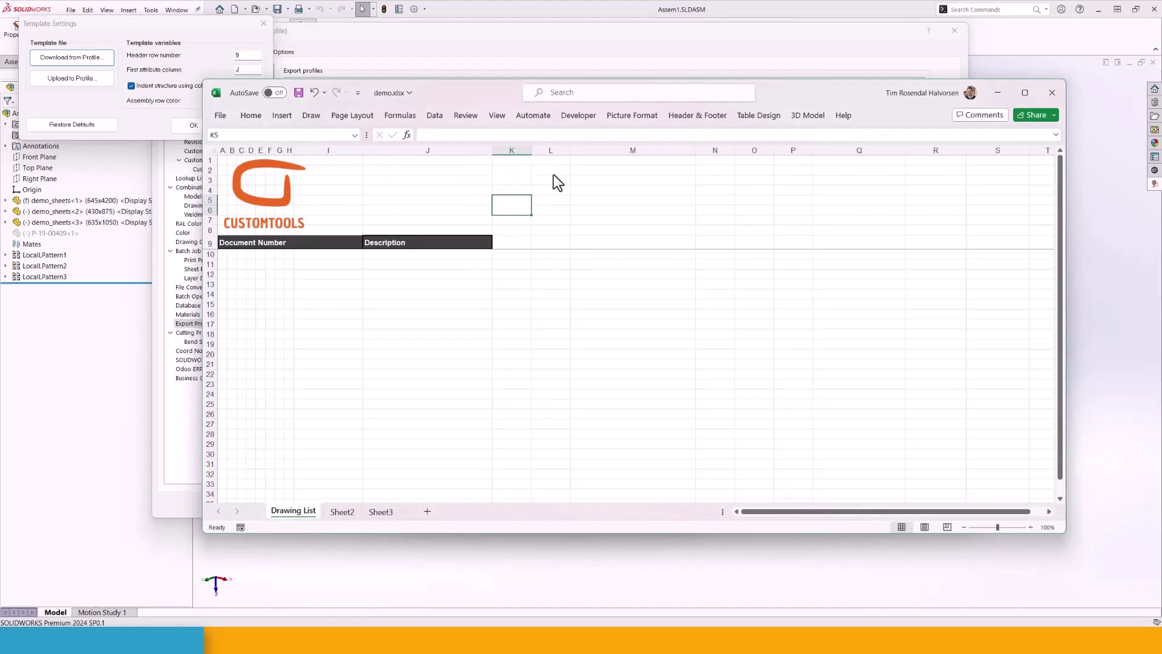
Merge and center cells L2:L3 and cells L5:L6 above the header row
{"action": "left_click_drag", "start_coordinate": [557, 172], "coordinate": [560, 179]}
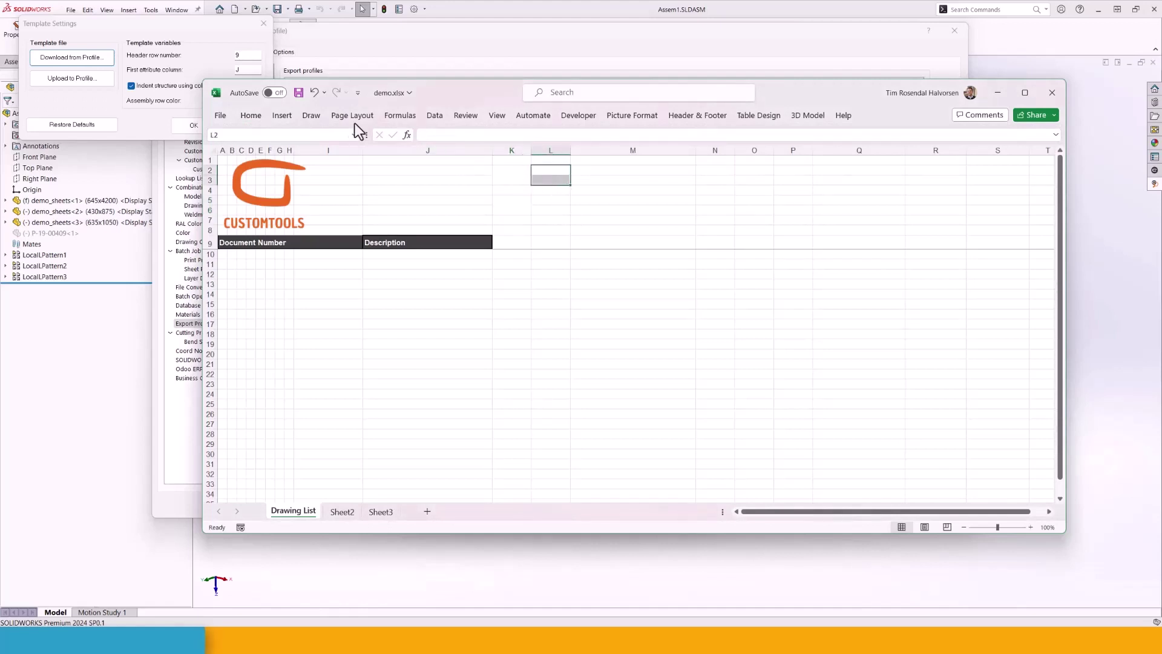
{"action": "left_click", "coordinate": [251, 115]}
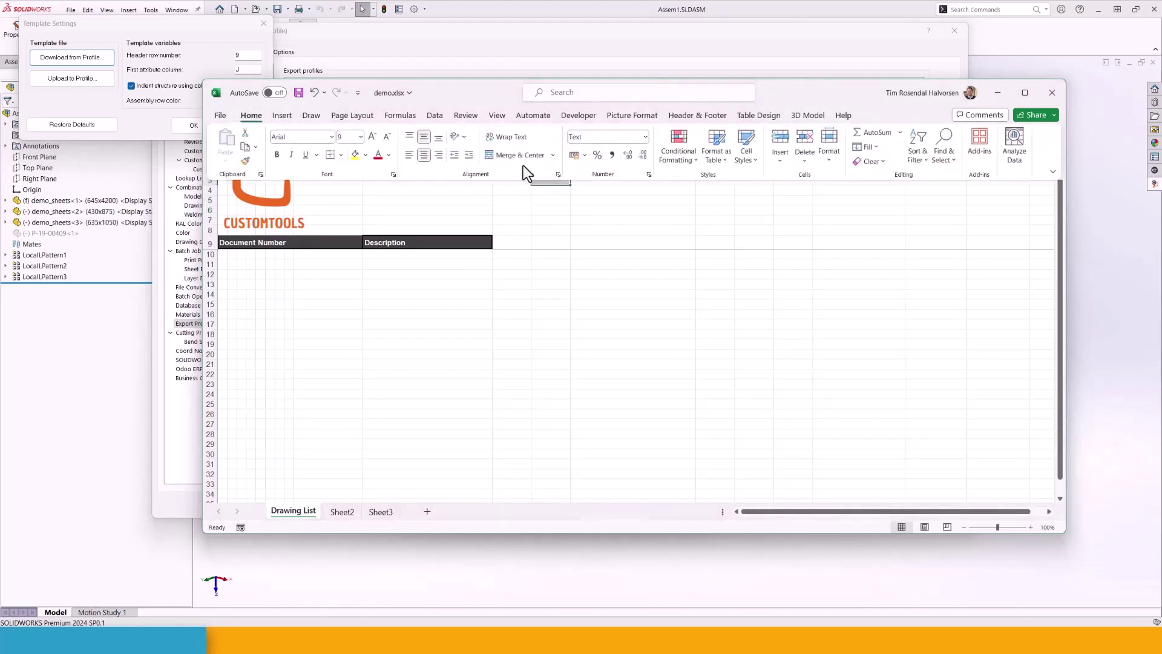
{"action": "left_click", "coordinate": [524, 160]}
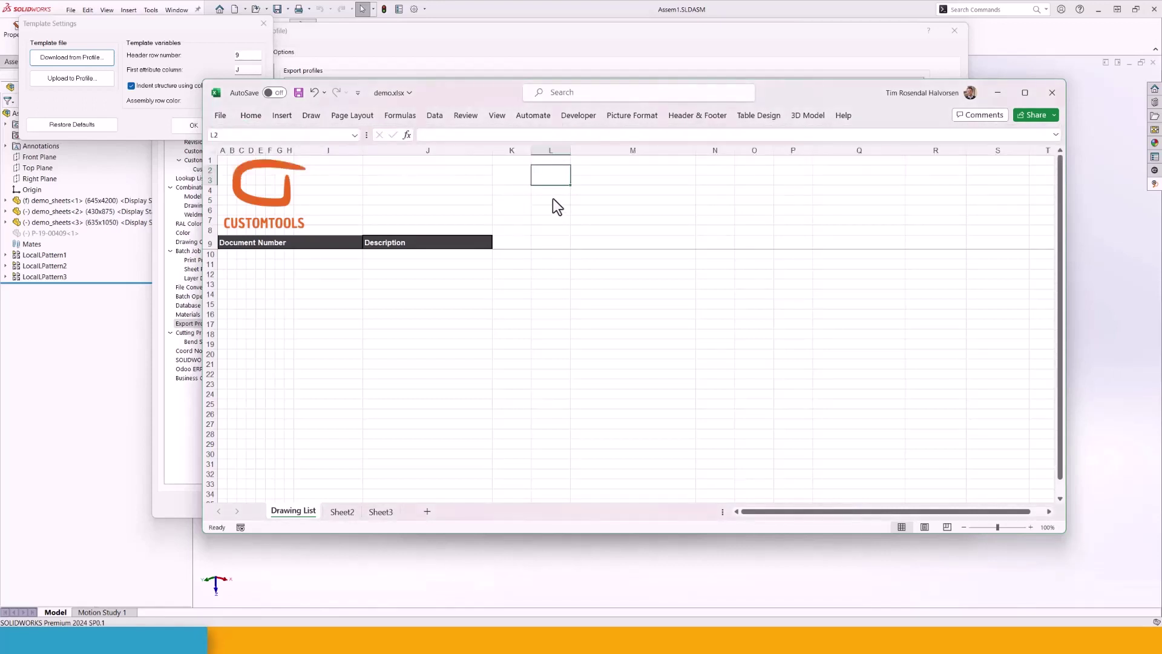
{"action": "left_click_drag", "start_coordinate": [554, 200], "coordinate": [549, 211]}
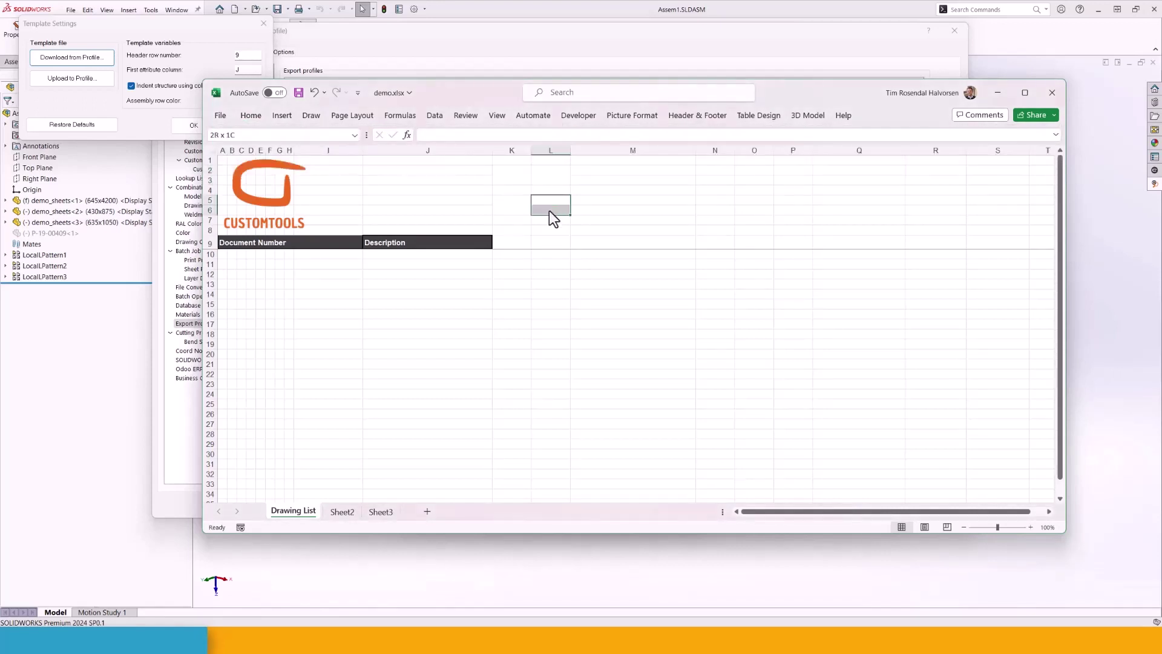
{"action": "left_click", "coordinate": [260, 118]}
{"action": "left_click", "coordinate": [512, 160]}
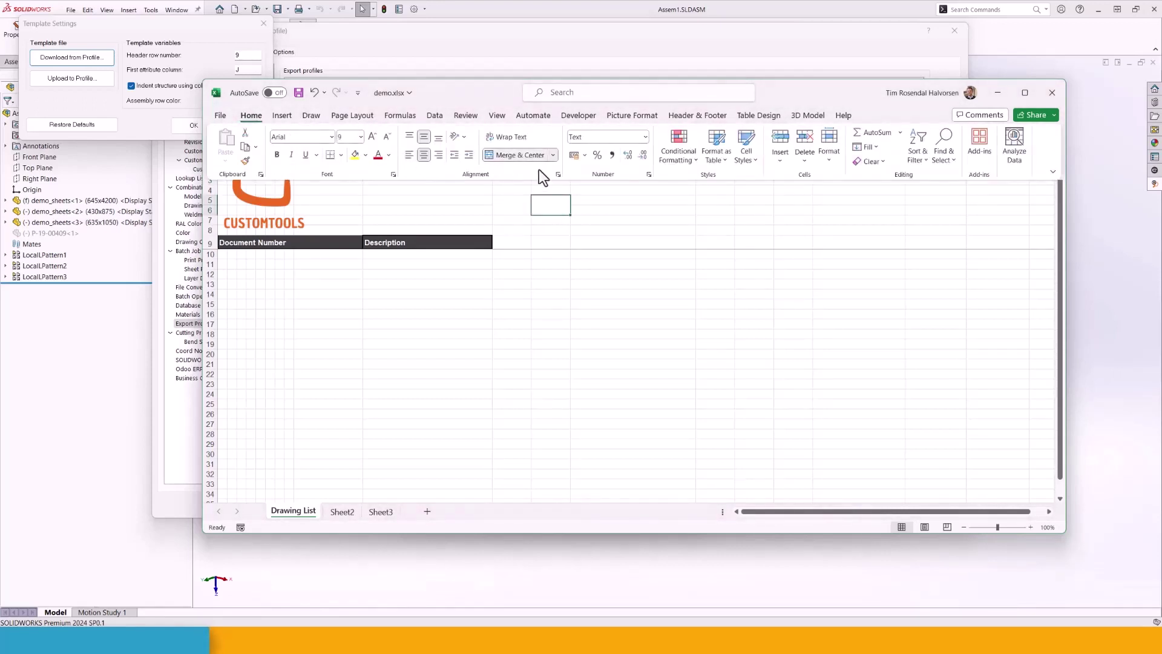
{"action": "left_click", "coordinate": [611, 206]}
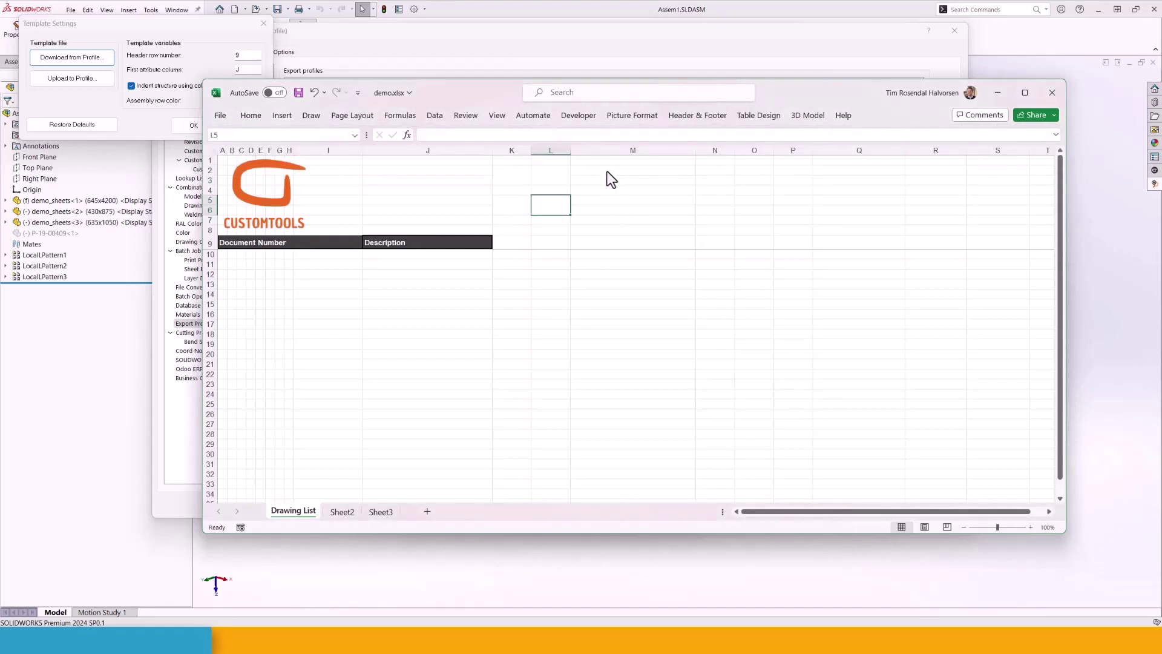
Merge and center the block of cells M2:N3 above the header row
{"action": "left_click_drag", "start_coordinate": [608, 172], "coordinate": [724, 180]}
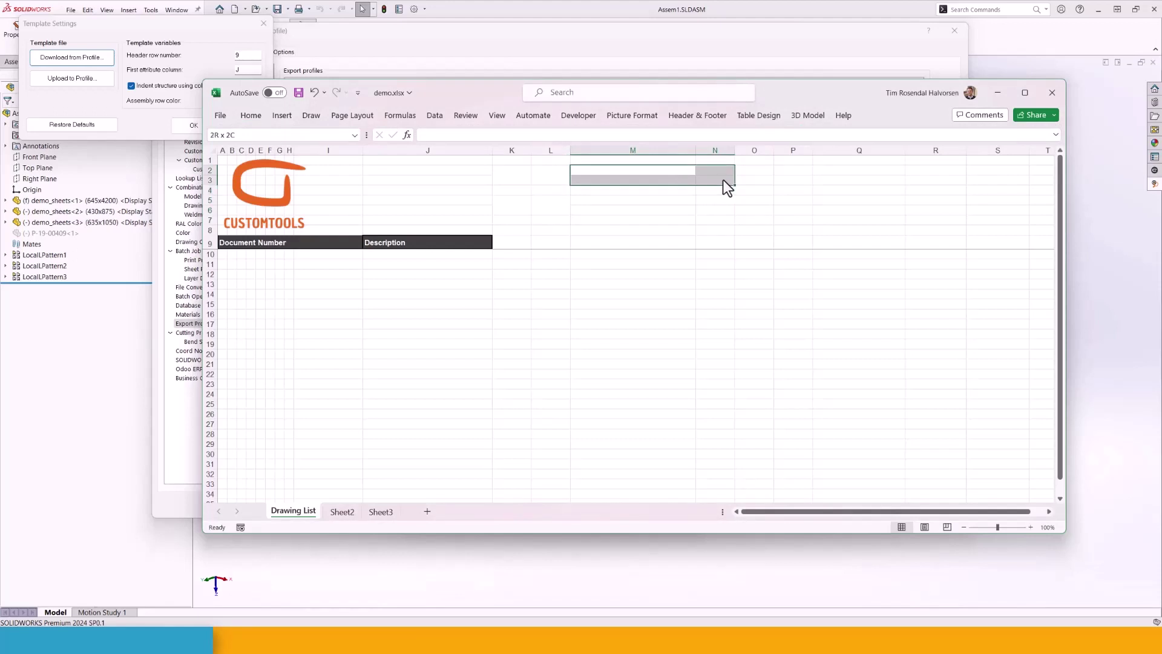
{"action": "left_click", "coordinate": [354, 116]}
{"action": "left_click", "coordinate": [278, 114]}
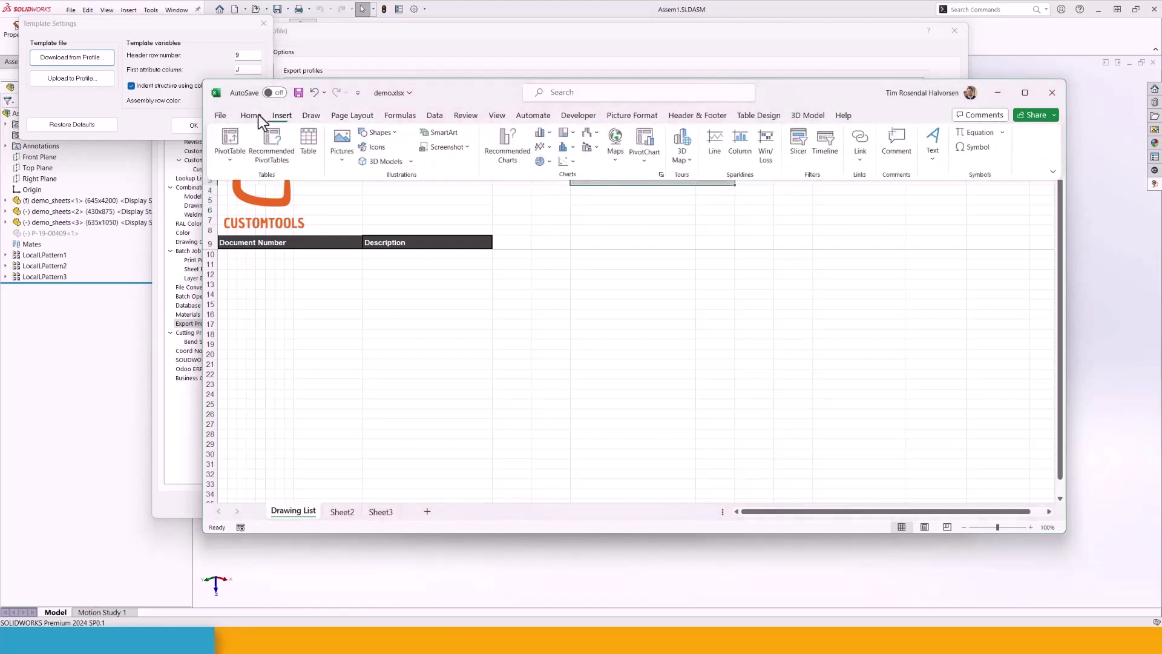
{"action": "left_click", "coordinate": [256, 115]}
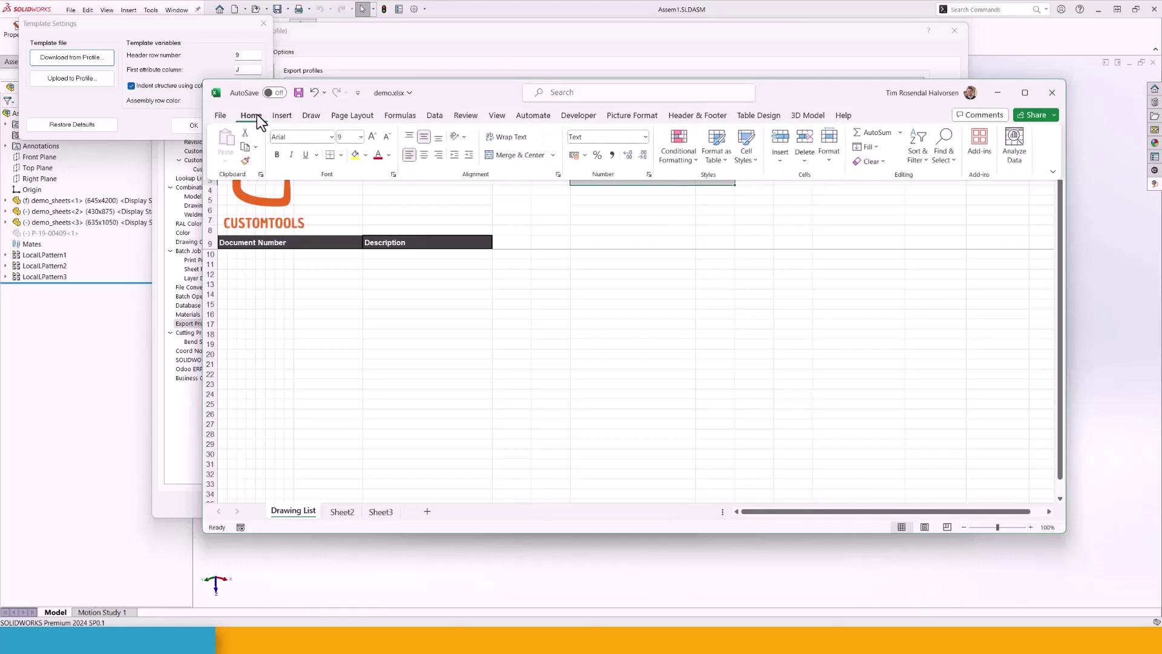
{"action": "left_click", "coordinate": [543, 155]}
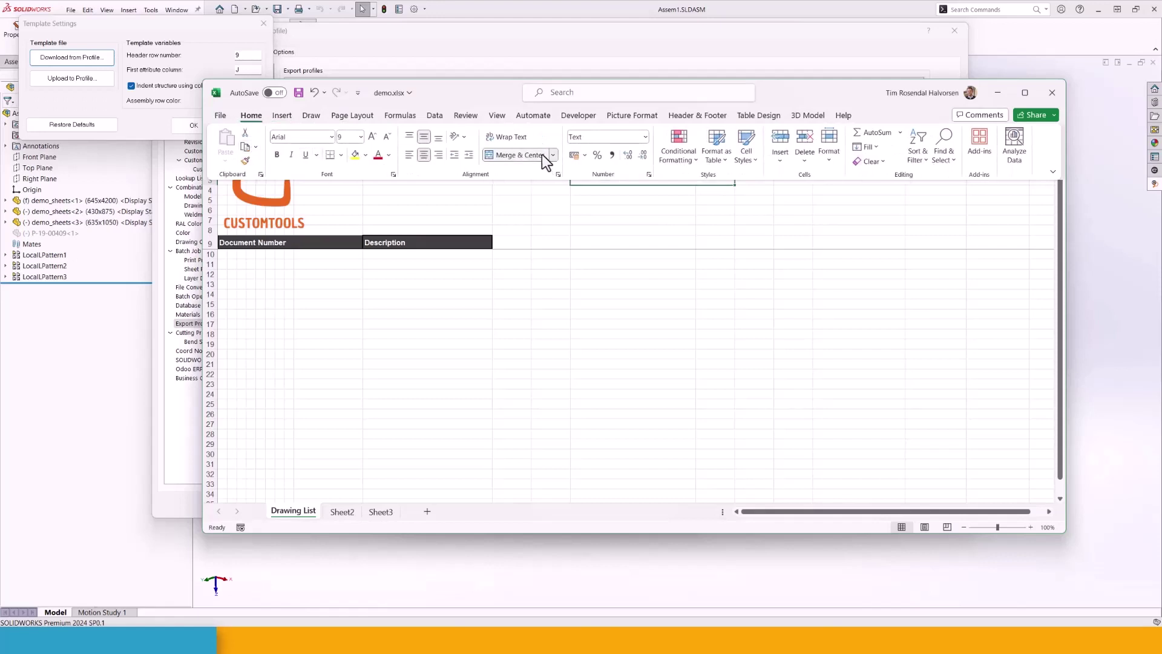
Merge and center the block of cells M5:N6 above the header row
{"action": "left_click", "coordinate": [588, 199]}
{"action": "left_click", "coordinate": [584, 201]}
{"action": "left_click_drag", "start_coordinate": [597, 204], "coordinate": [704, 213]}
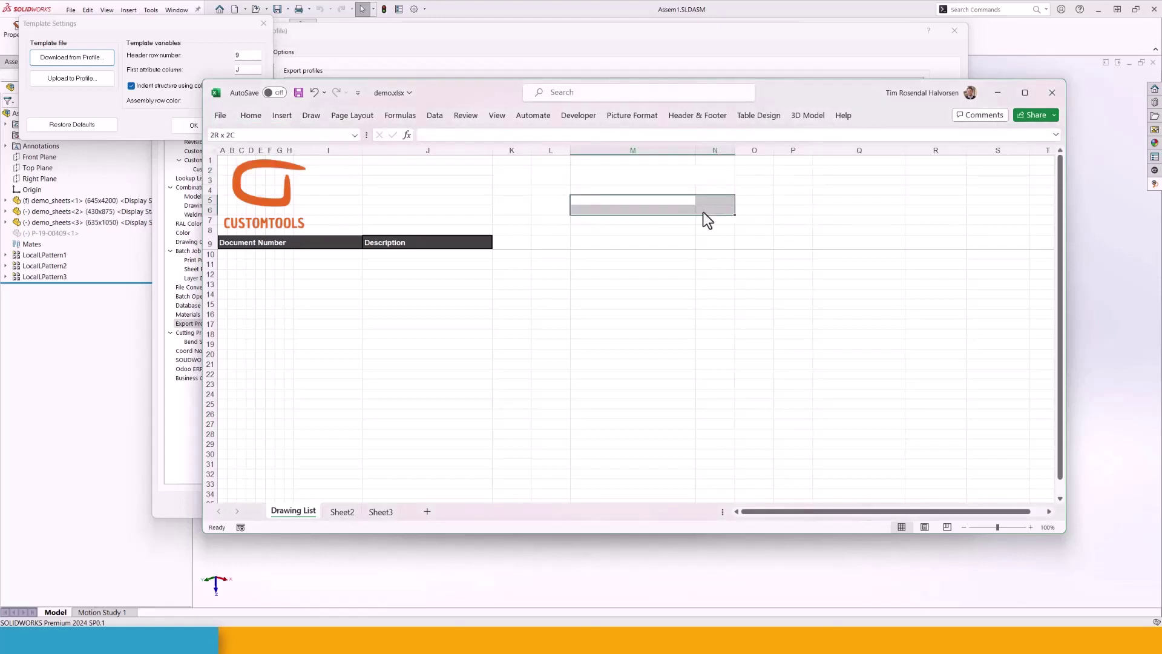
{"action": "left_click", "coordinate": [255, 115]}
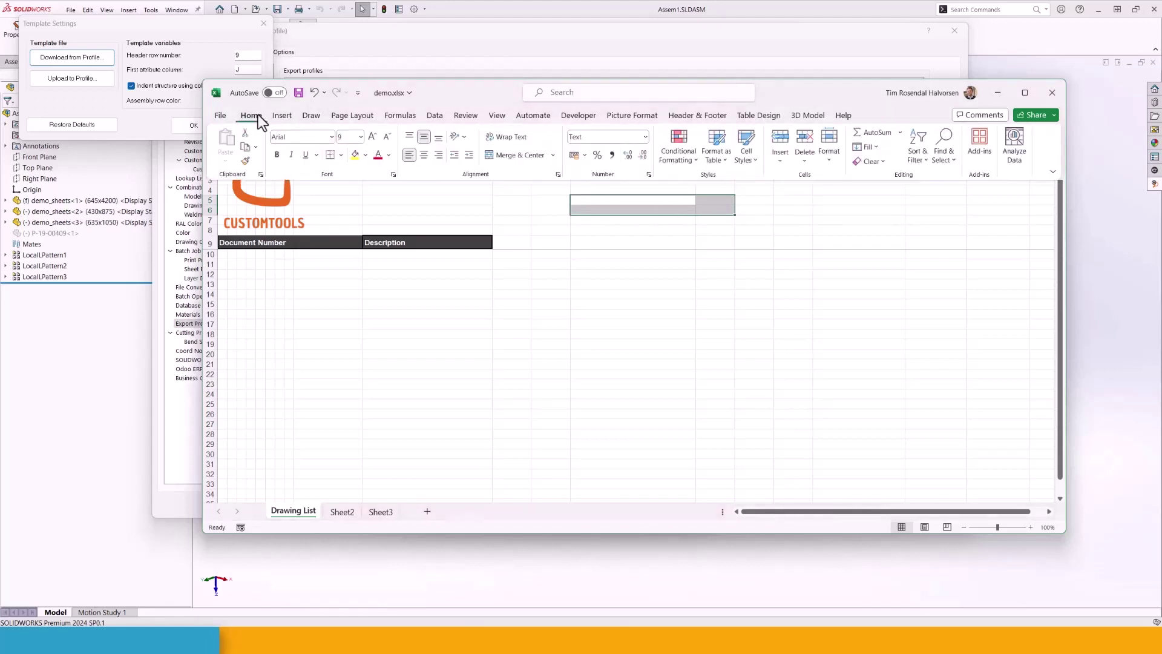
{"action": "left_click", "coordinate": [516, 157]}
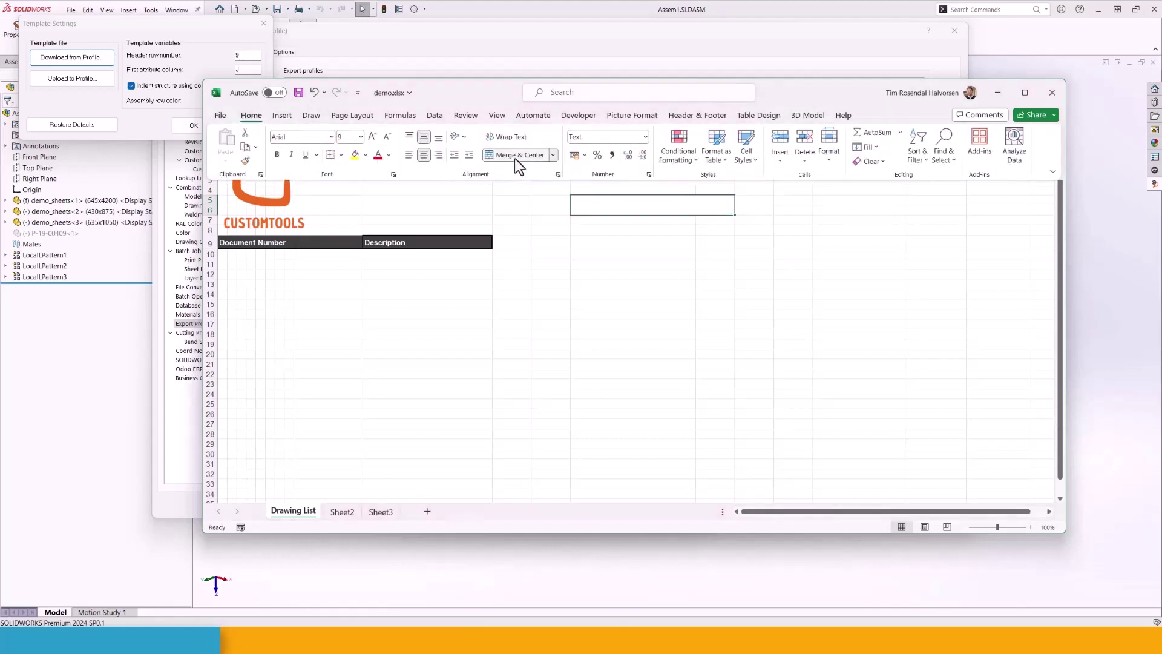
Set the font size of the merged cell L2 to 20
{"action": "left_click", "coordinate": [565, 174]}
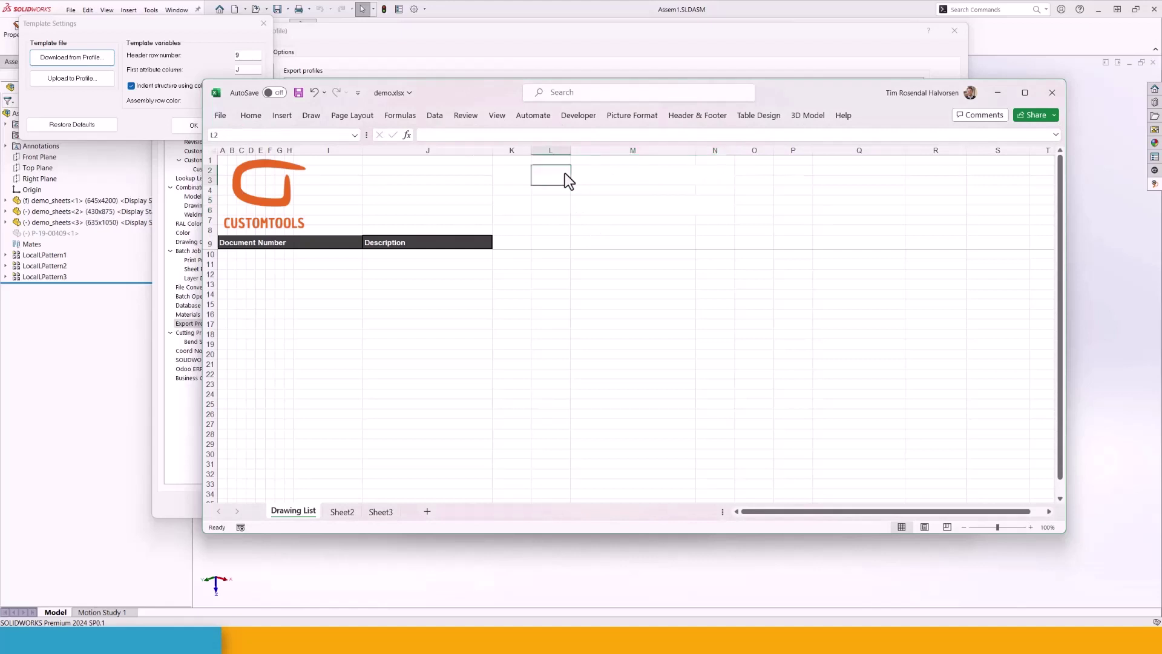
{"action": "left_click", "coordinate": [244, 120]}
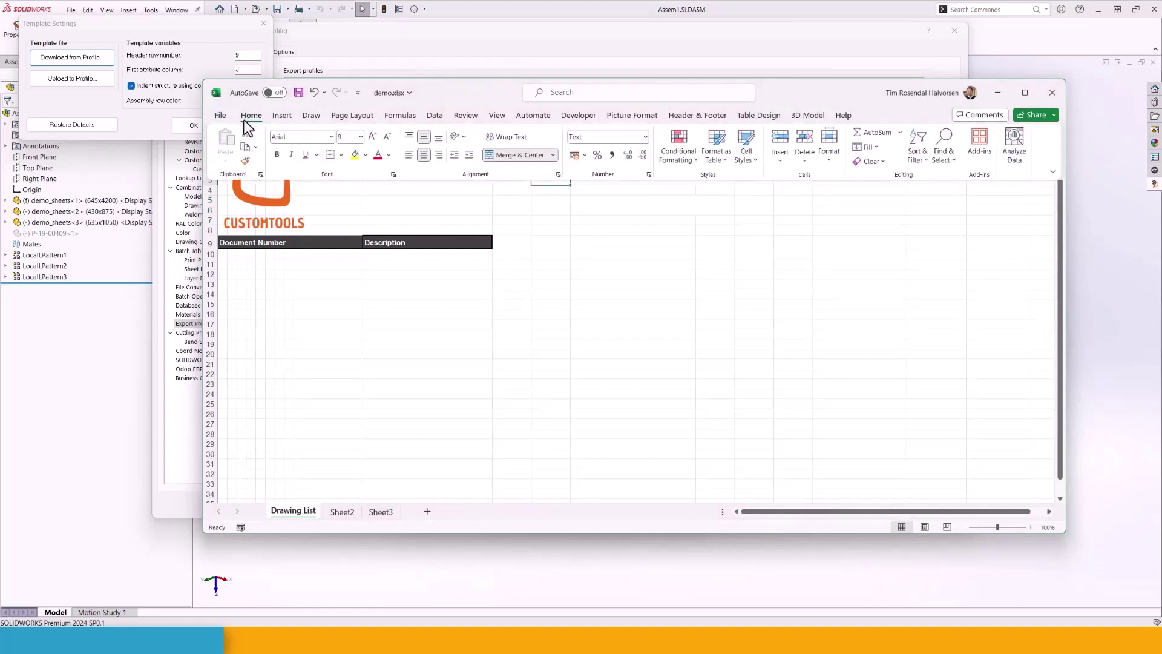
{"action": "left_click", "coordinate": [360, 137]}
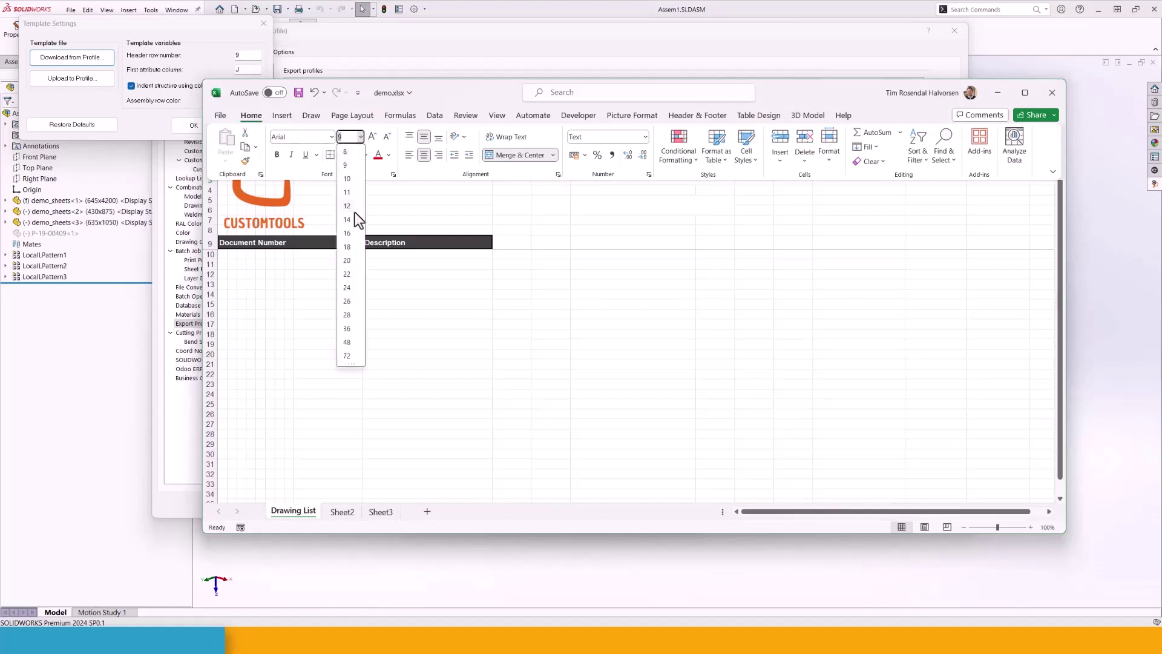
{"action": "left_click", "coordinate": [348, 261]}
{"action": "left_click", "coordinate": [554, 207]}
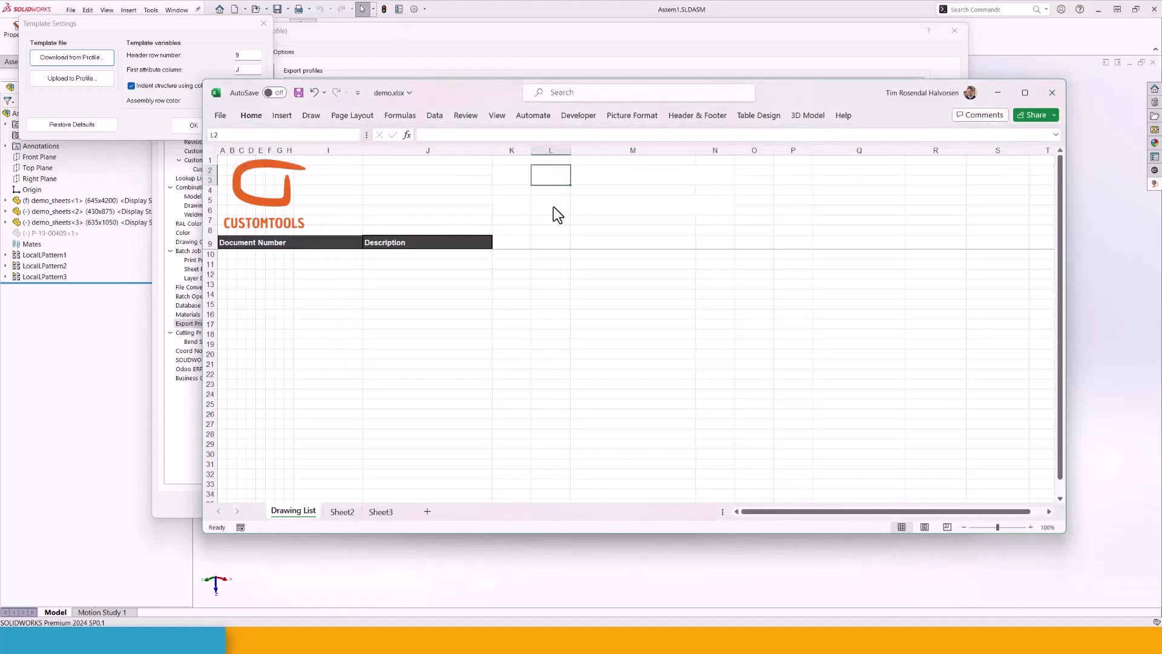
Set the font size of the merged cell M2 to 20
{"action": "left_click", "coordinate": [608, 178]}
{"action": "left_click", "coordinate": [251, 117]}
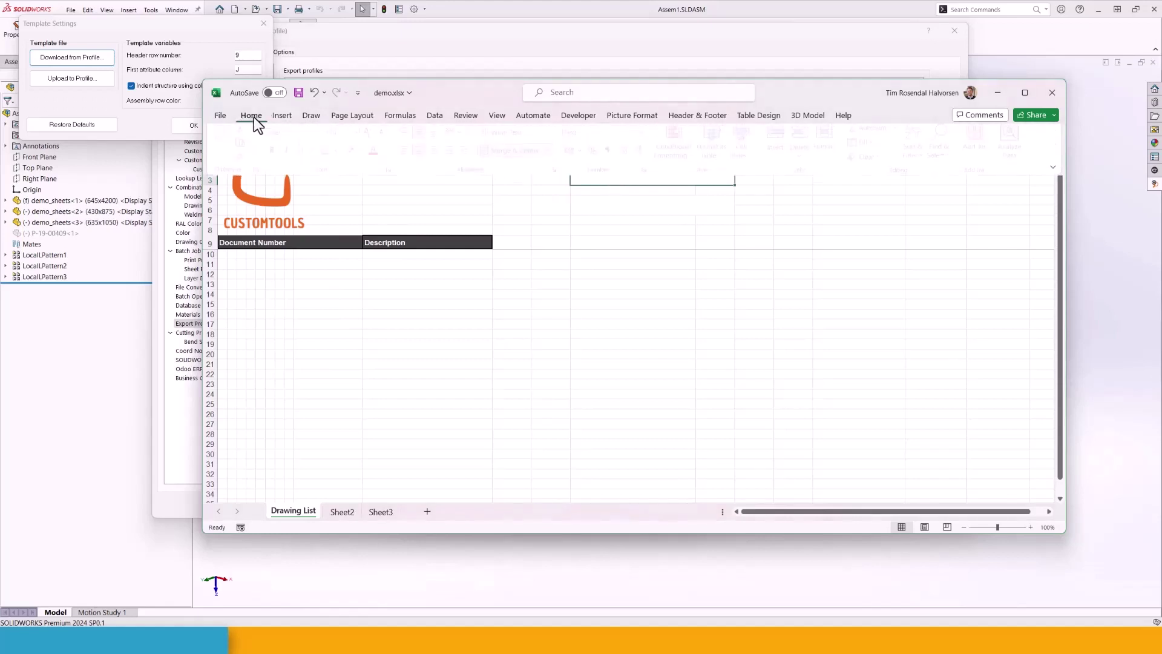
{"action": "left_click", "coordinate": [360, 137]}
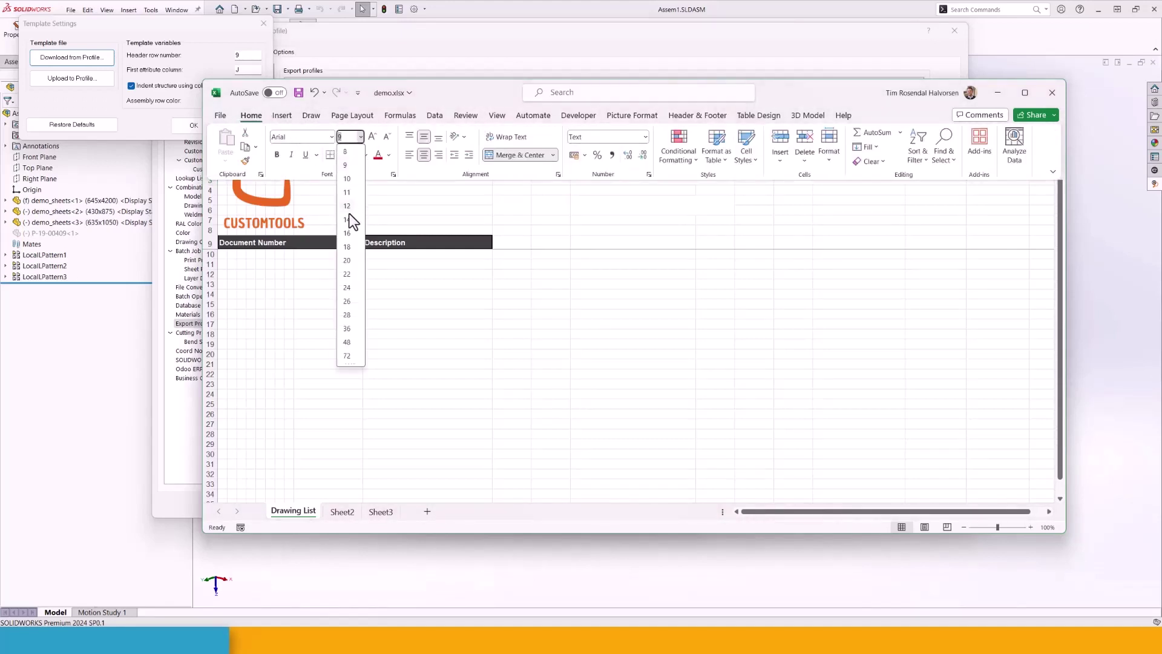
{"action": "left_click", "coordinate": [354, 257]}
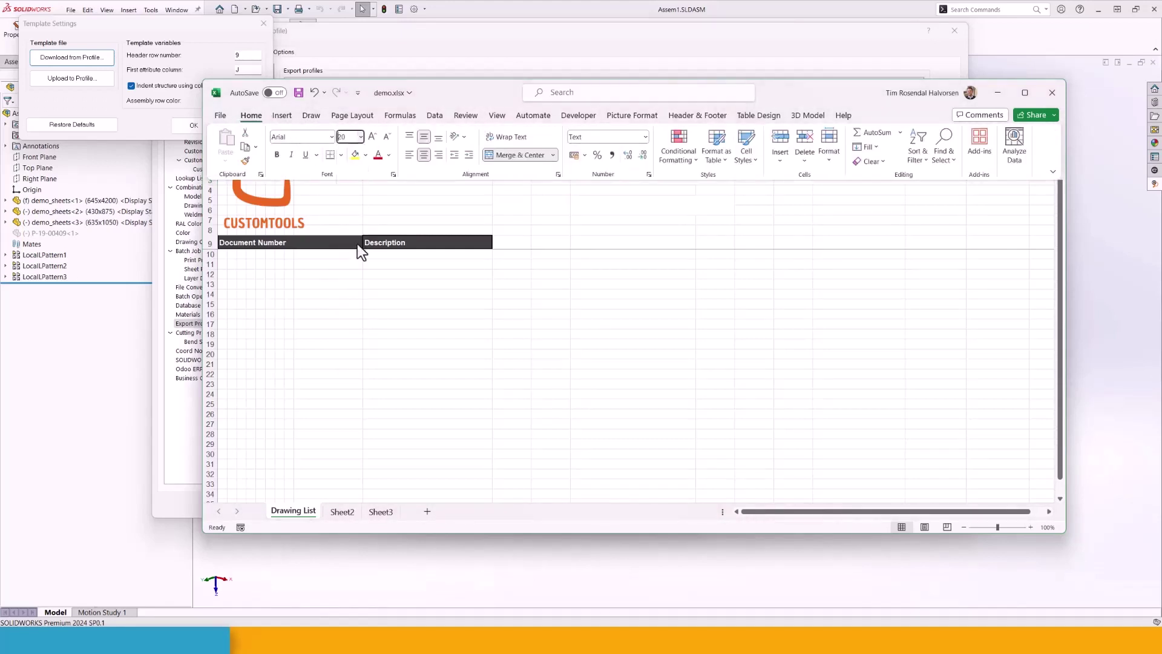
Set the font size of the merged cell M5 to 20
{"action": "left_click", "coordinate": [608, 206]}
{"action": "left_click", "coordinate": [607, 205]}
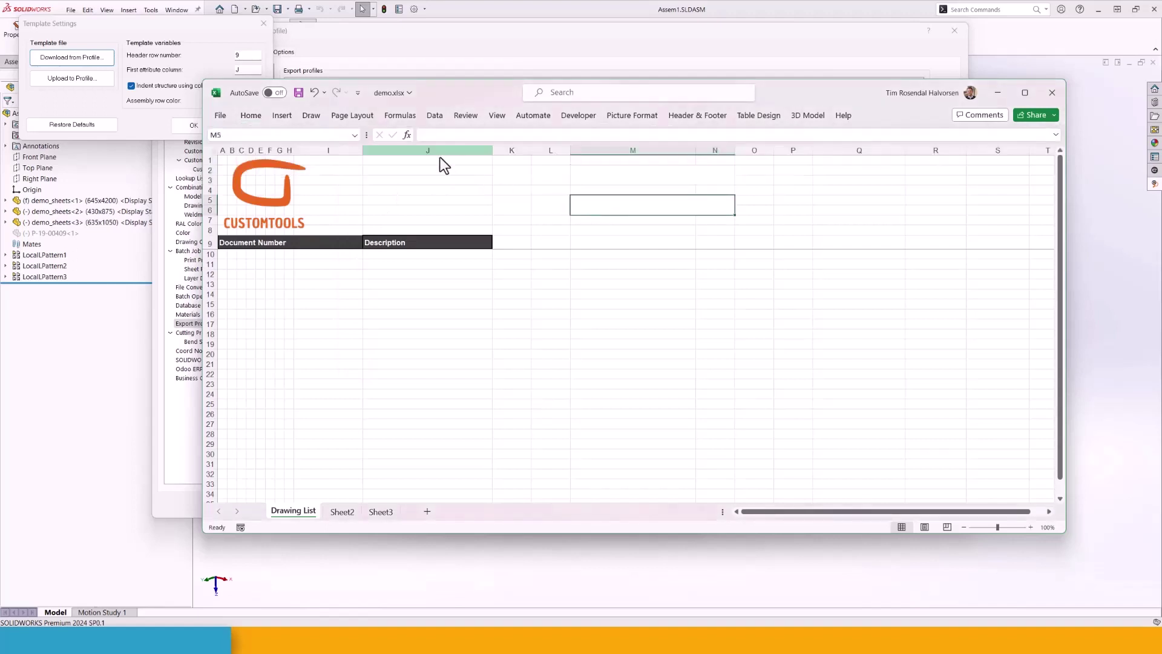
{"action": "left_click", "coordinate": [255, 117]}
{"action": "left_click", "coordinate": [361, 137]}
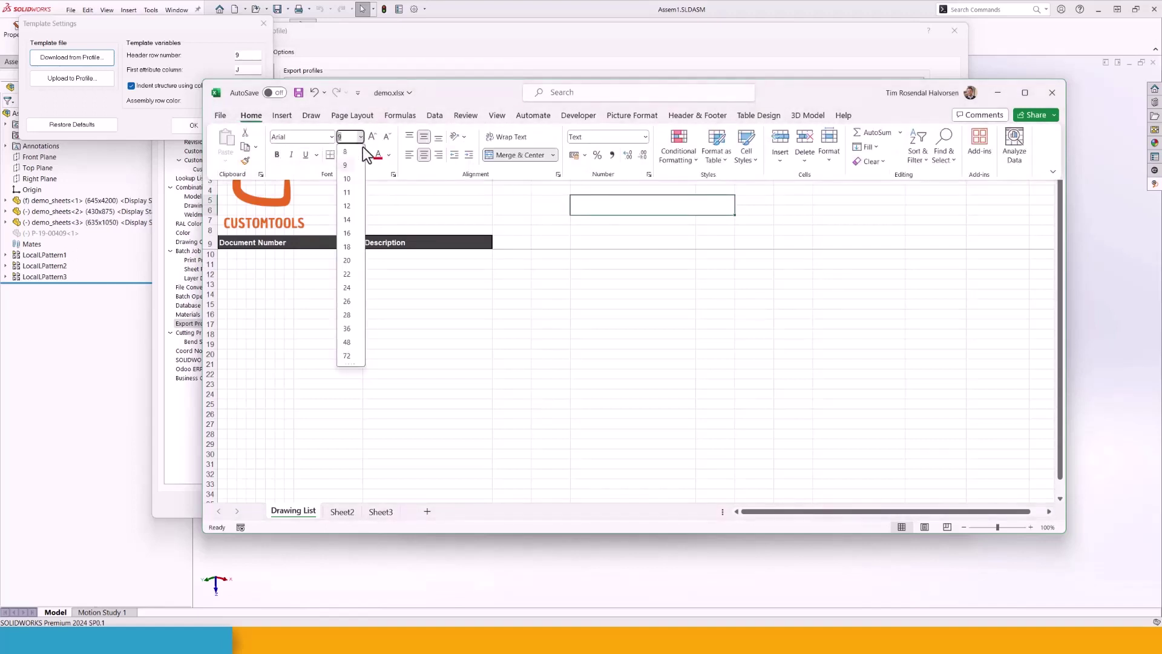
{"action": "left_click", "coordinate": [355, 263]}
{"action": "left_click", "coordinate": [545, 205]}
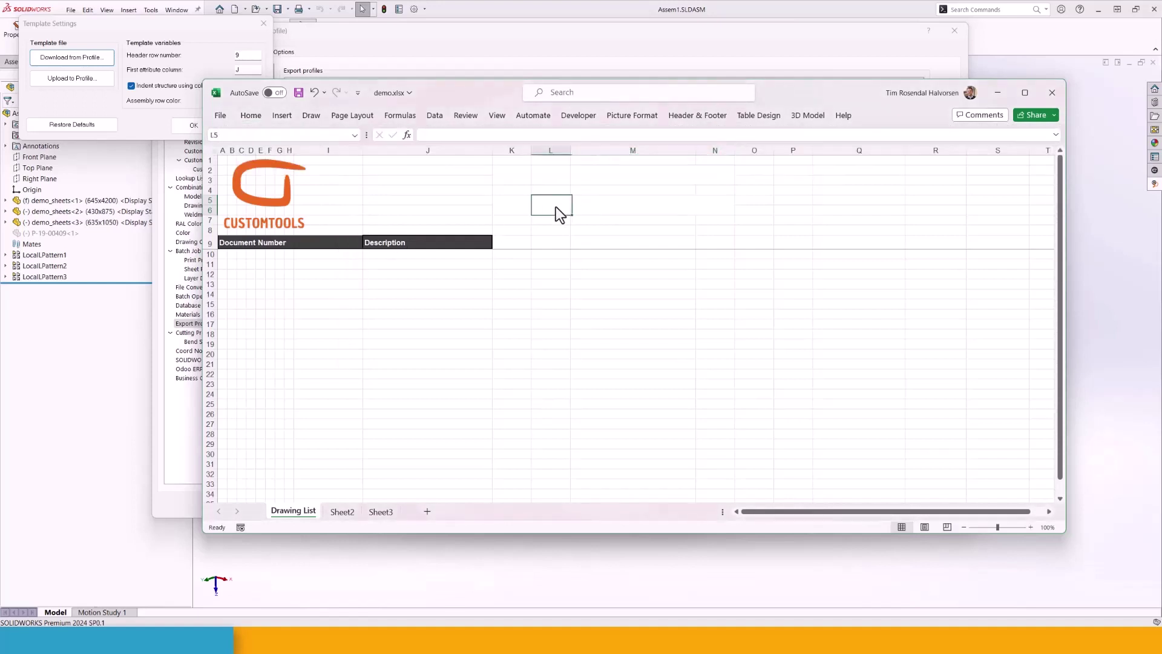
{"action": "left_click", "coordinate": [264, 114]}
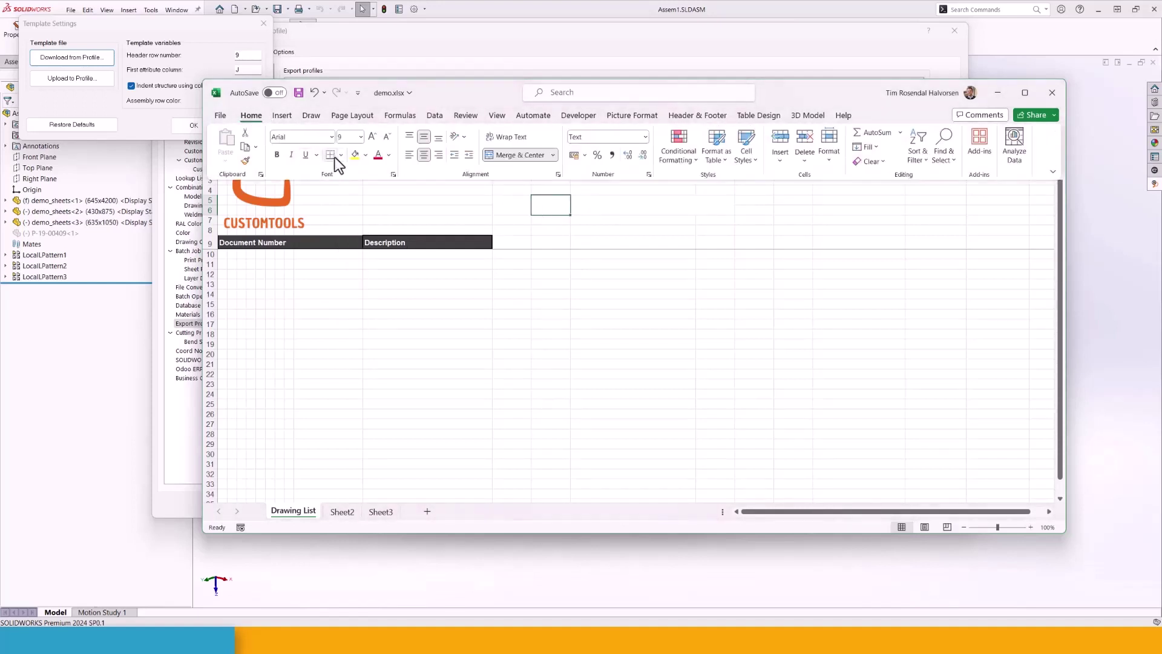
{"action": "left_click", "coordinate": [361, 137]}
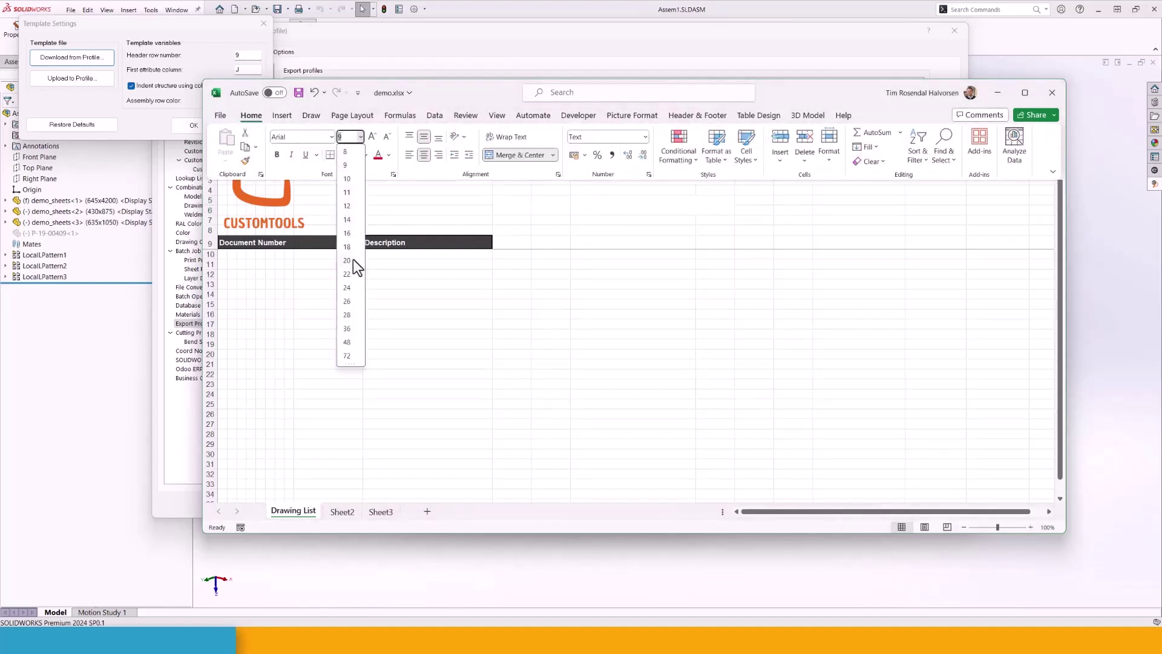
{"action": "key", "text": "Escape"}
{"action": "key", "text": "Escape"}
Insert the picture sw_part.png from this device inside the merged cell K2
{"action": "left_click", "coordinate": [521, 178]}
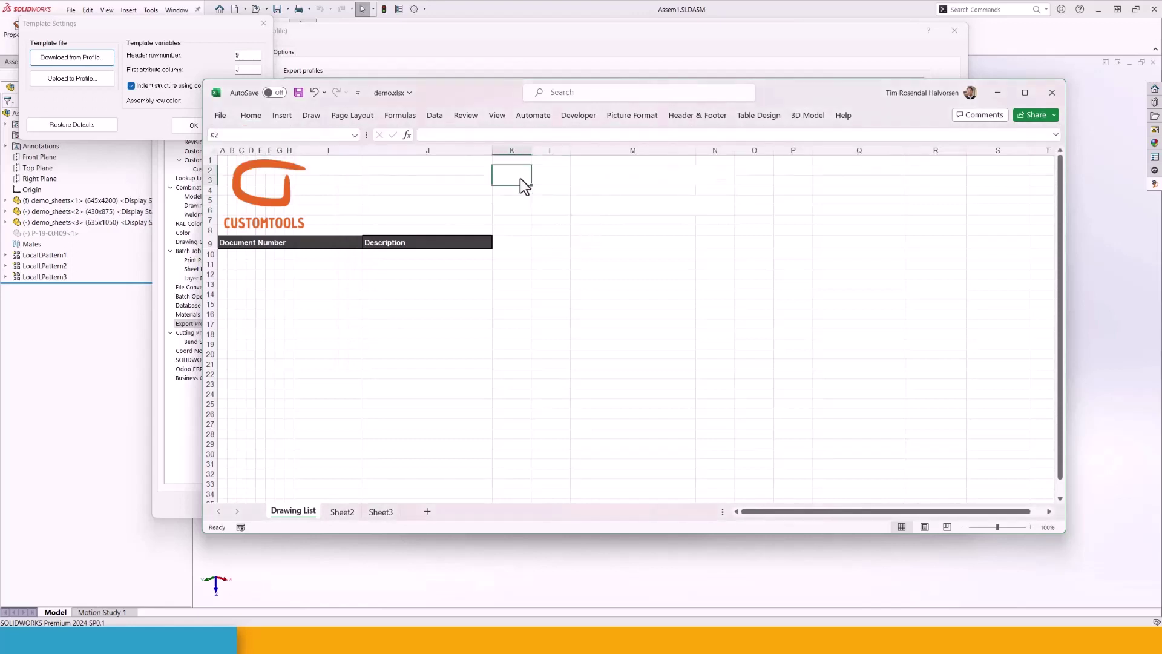
{"action": "left_click", "coordinate": [281, 116]}
{"action": "left_click", "coordinate": [346, 157]}
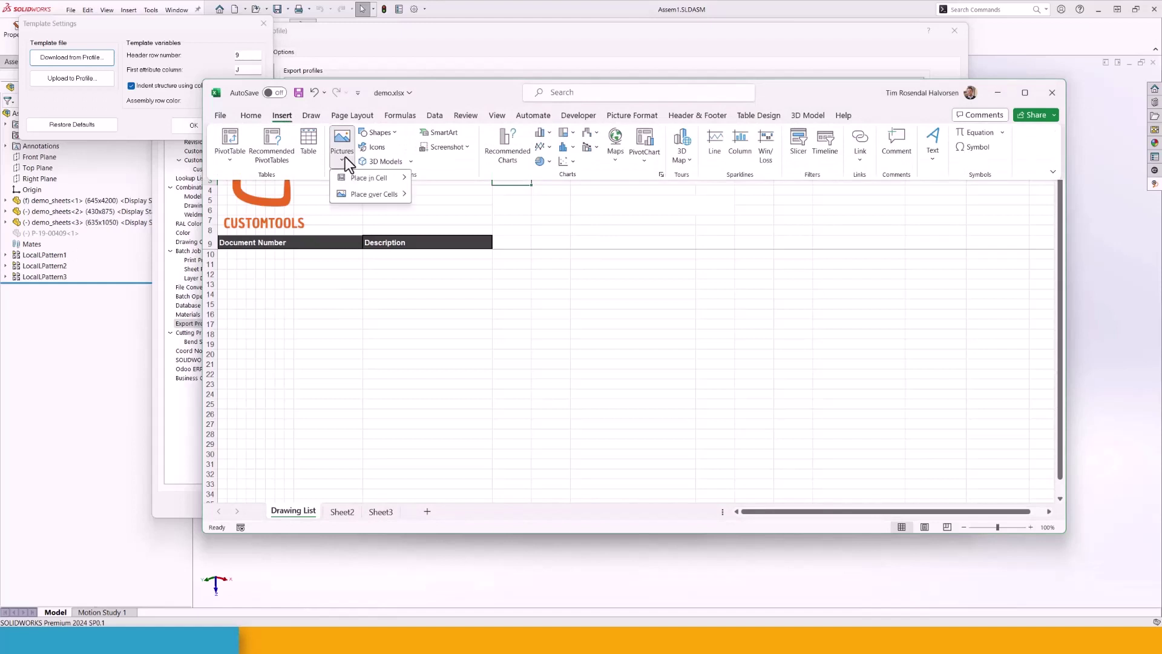
{"action": "mouse_move", "coordinate": [379, 180]}
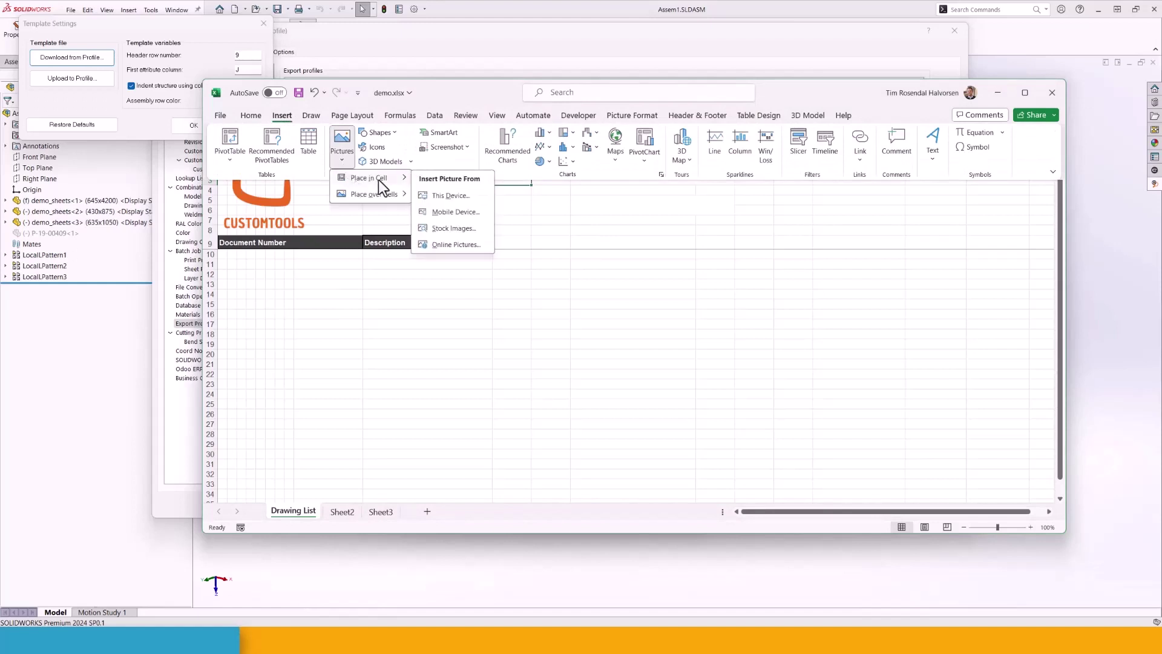
{"action": "left_click", "coordinate": [453, 196]}
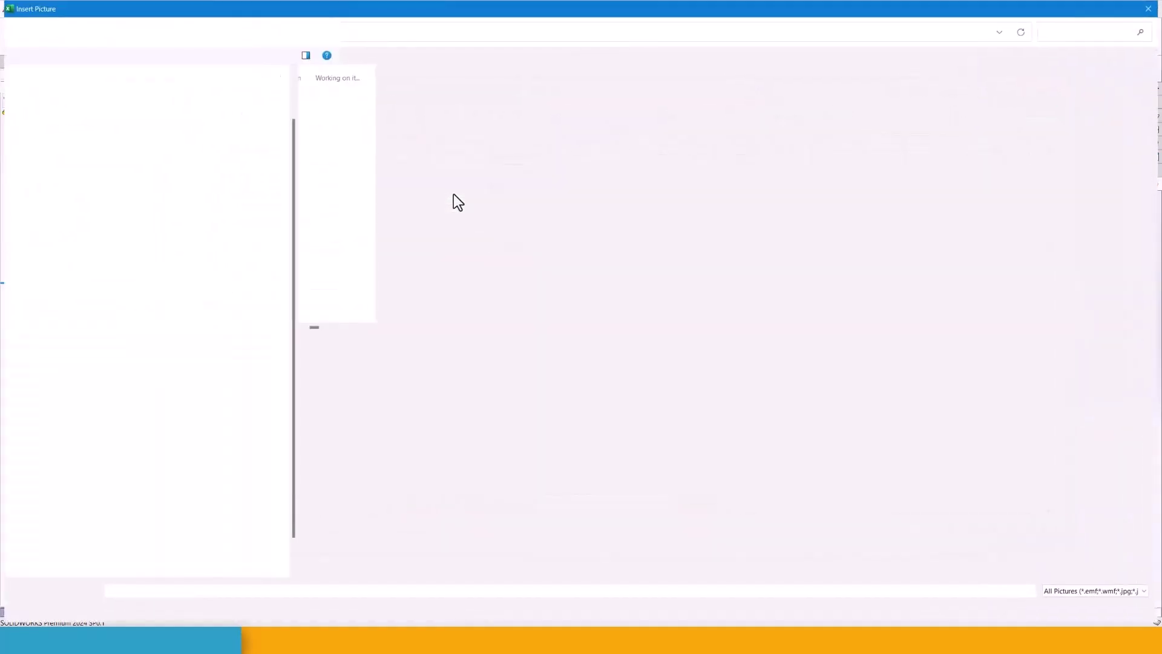
{"action": "left_click", "coordinate": [374, 161]}
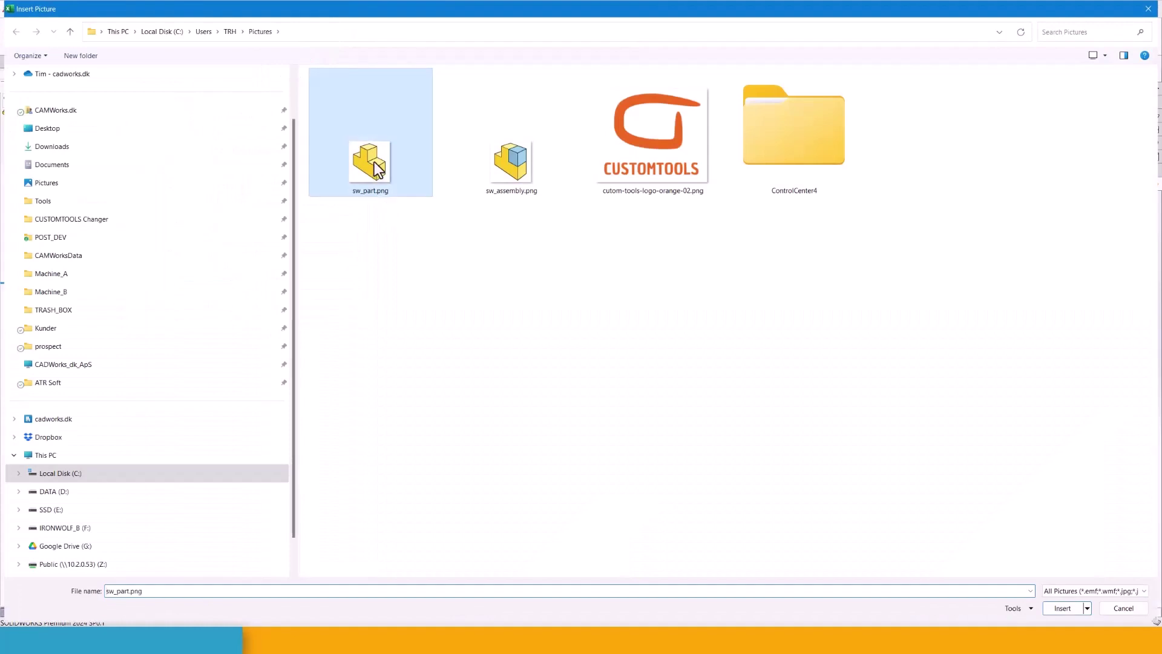
{"action": "double_click", "coordinate": [375, 167]}
Insert the picture sw_assembly.png from this device inside the merged cell K5
{"action": "left_click", "coordinate": [515, 207]}
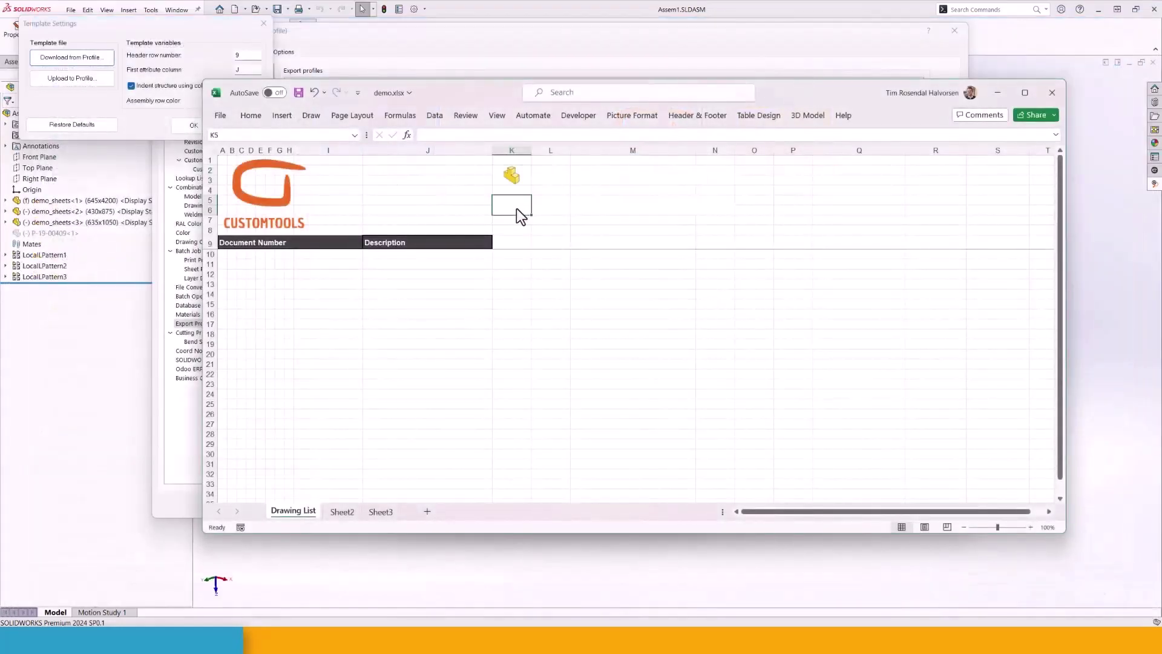
{"action": "left_click", "coordinate": [283, 116]}
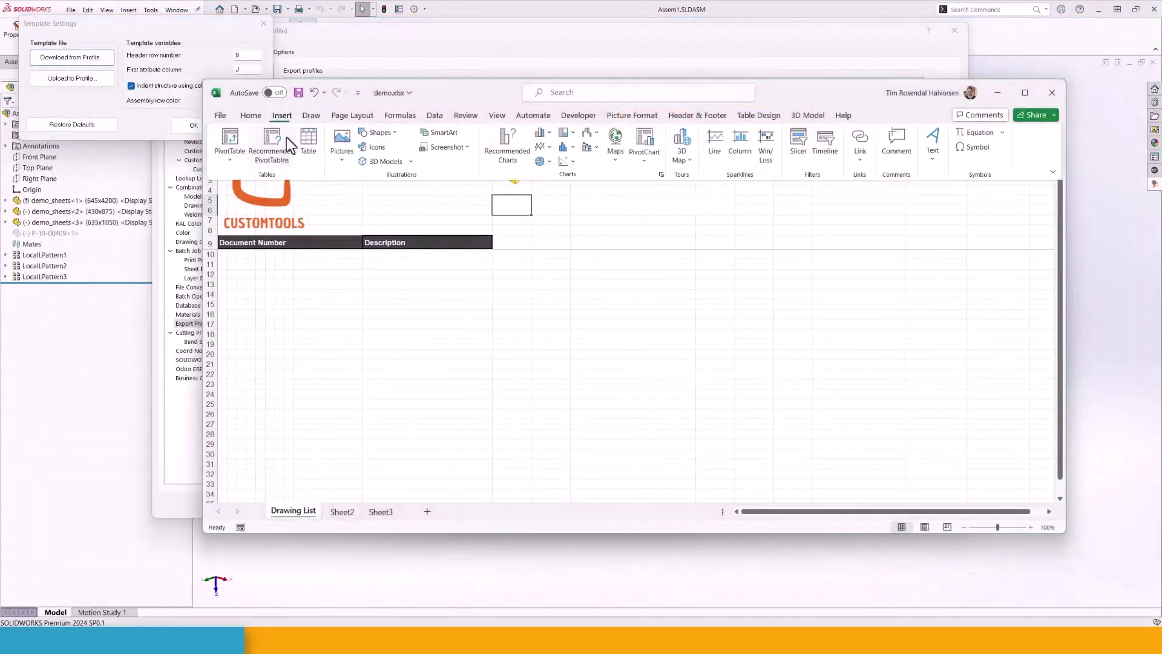
{"action": "left_click", "coordinate": [341, 151]}
{"action": "left_click", "coordinate": [445, 189]}
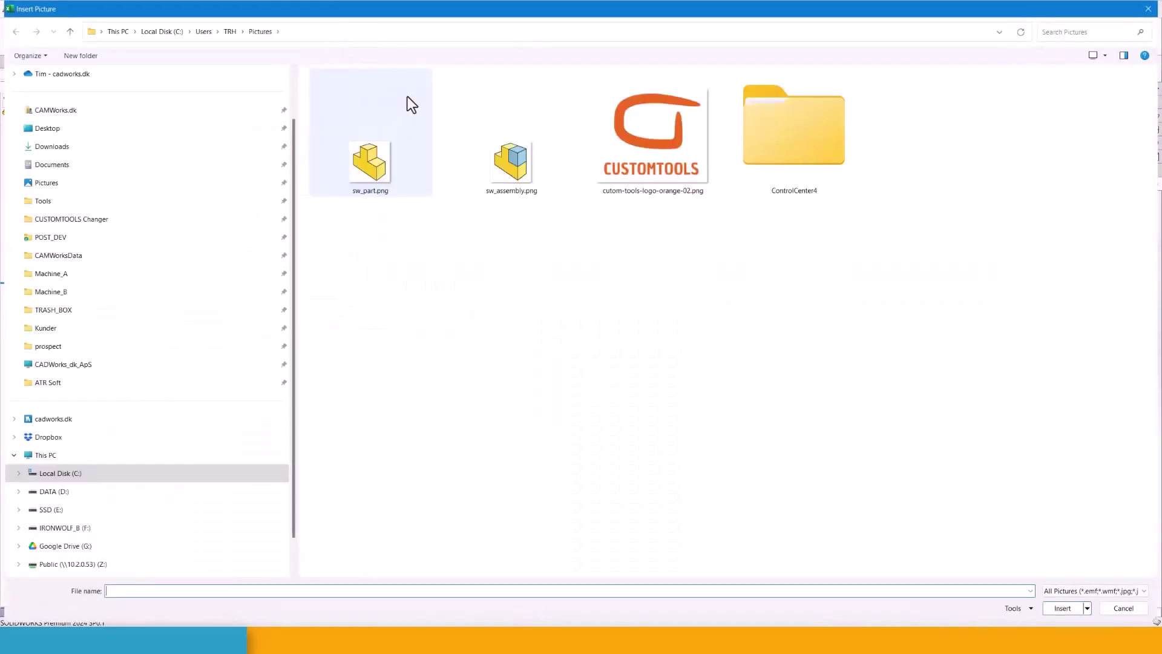
{"action": "double_click", "coordinate": [524, 167]}
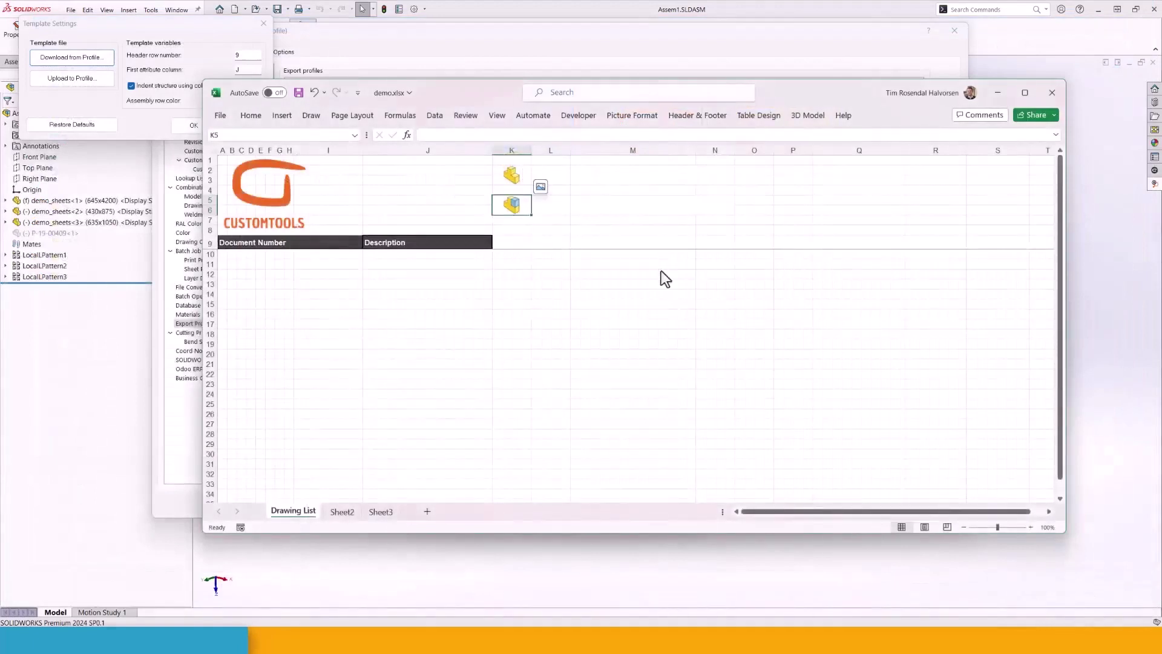
Enter the label "Part Count" in merged cell M2 and "Assembly Count" in merged cell M5
{"action": "left_click", "coordinate": [593, 177]}
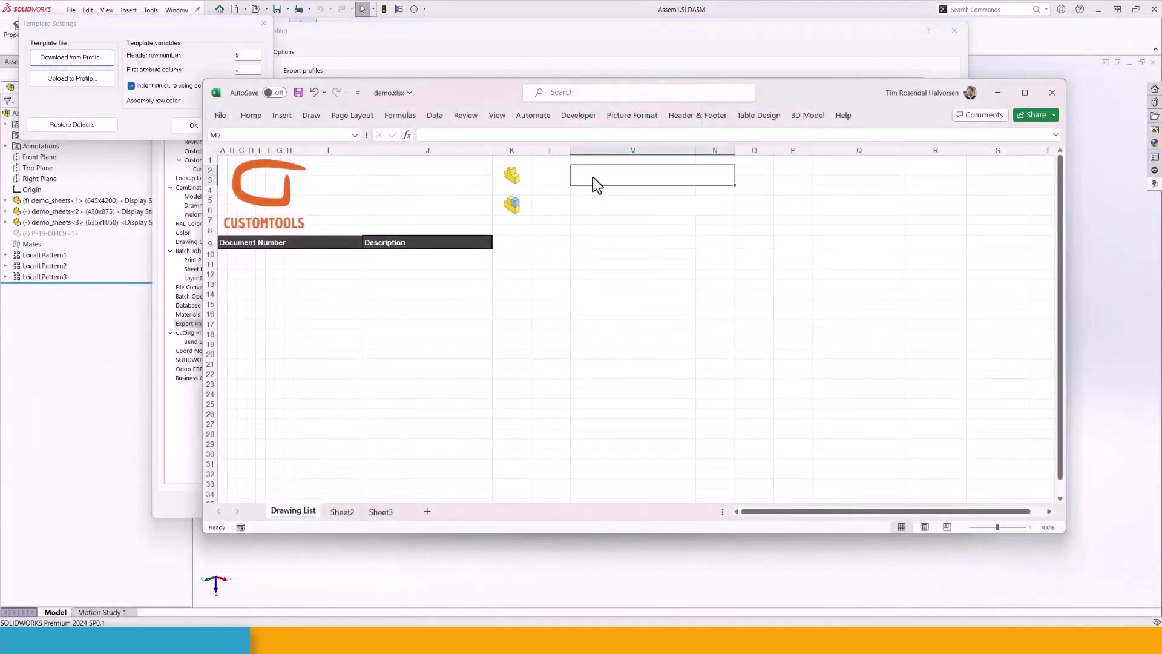
{"action": "type", "text": "Part Count"}
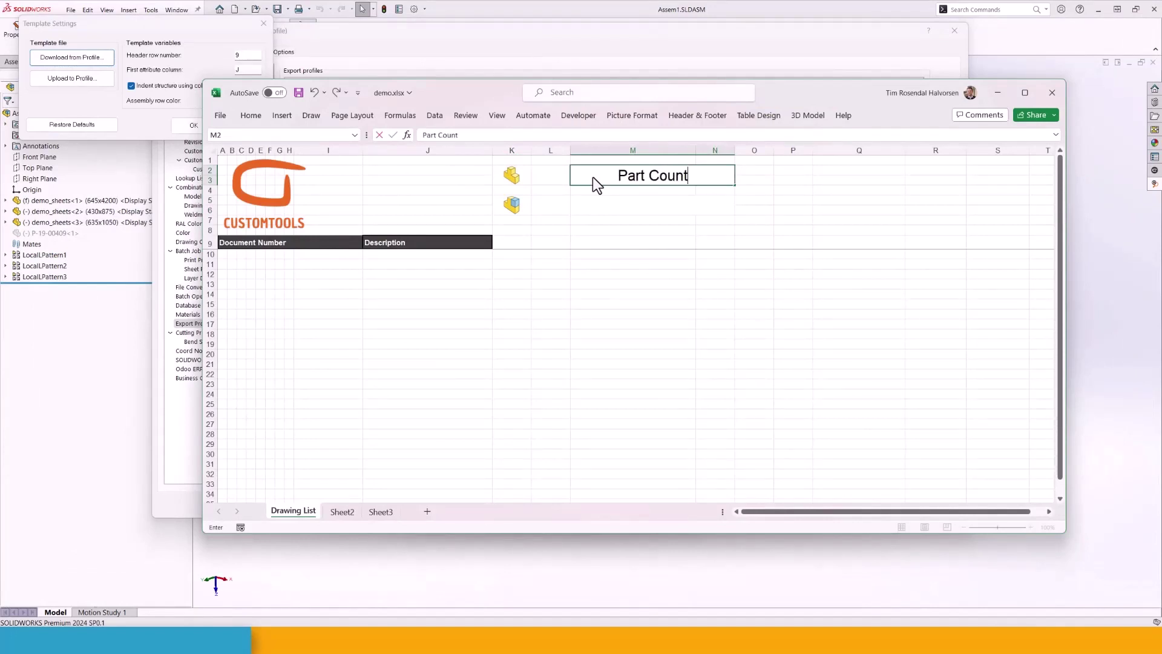
{"action": "key", "text": "Return"}
{"action": "key", "text": "Return"}
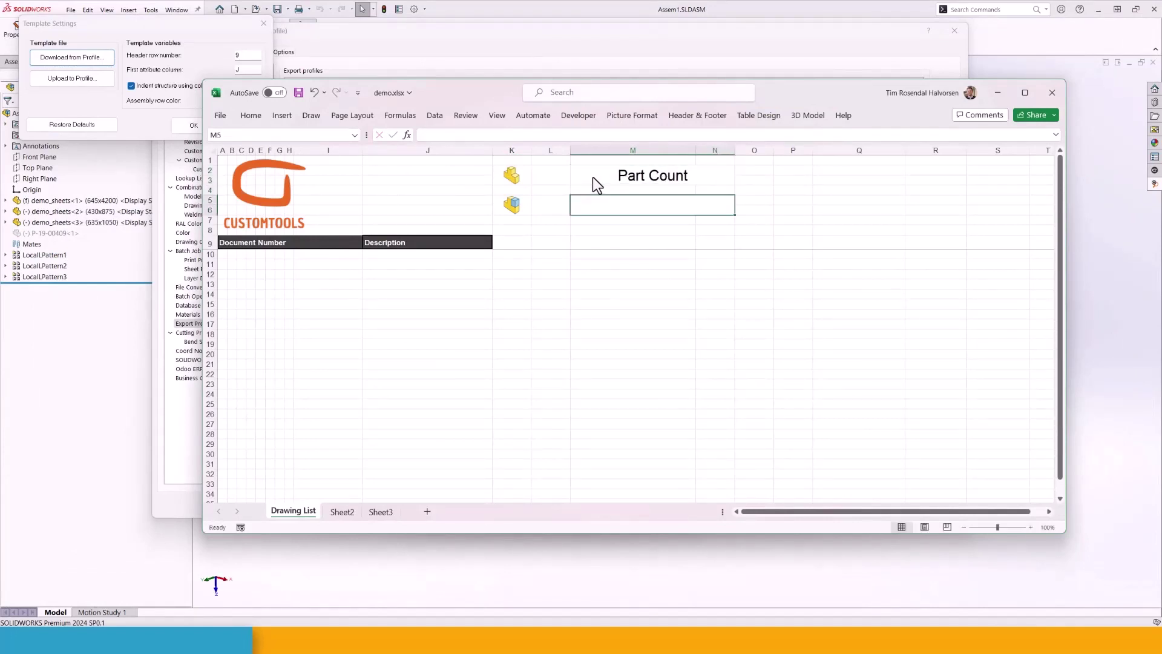
{"action": "type", "text": "Ass"}
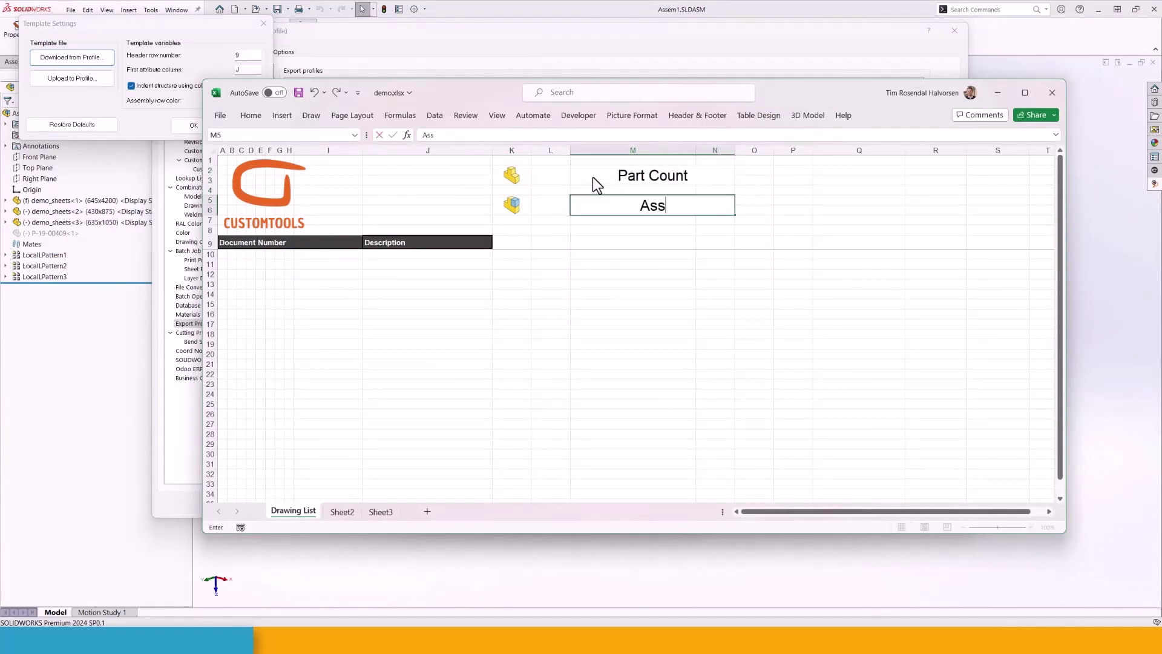
{"action": "type", "text": "embly Count"}
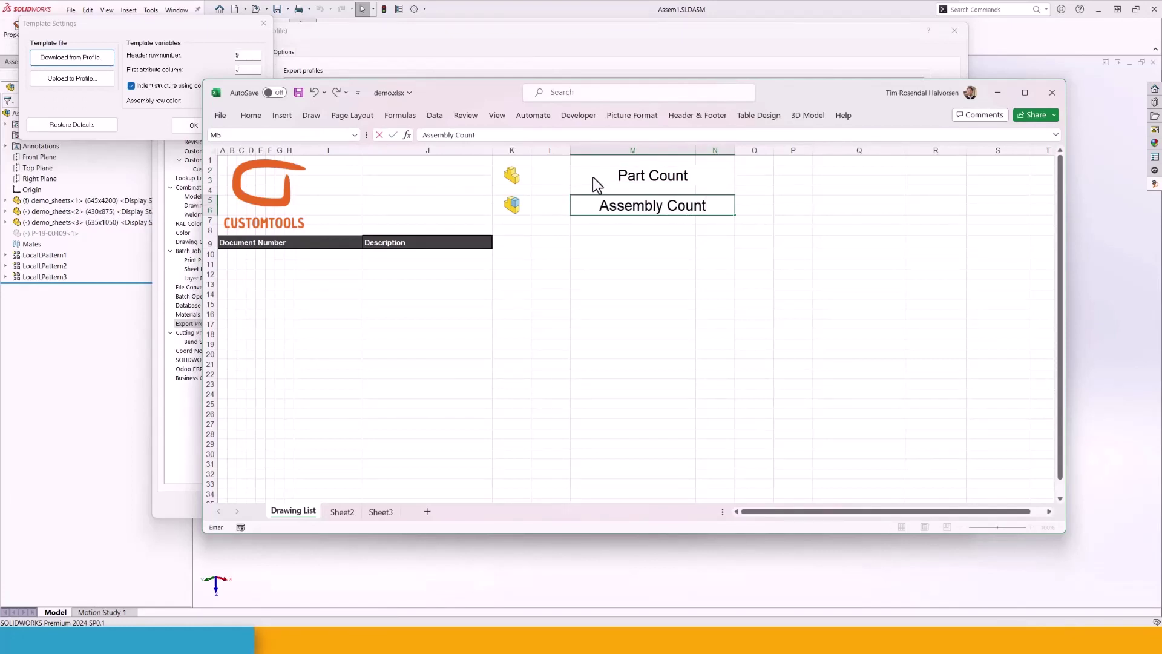
{"action": "key", "text": "Return"}
Left-align the Part Count and Assembly Count labels together
{"action": "left_click", "coordinate": [580, 179]}
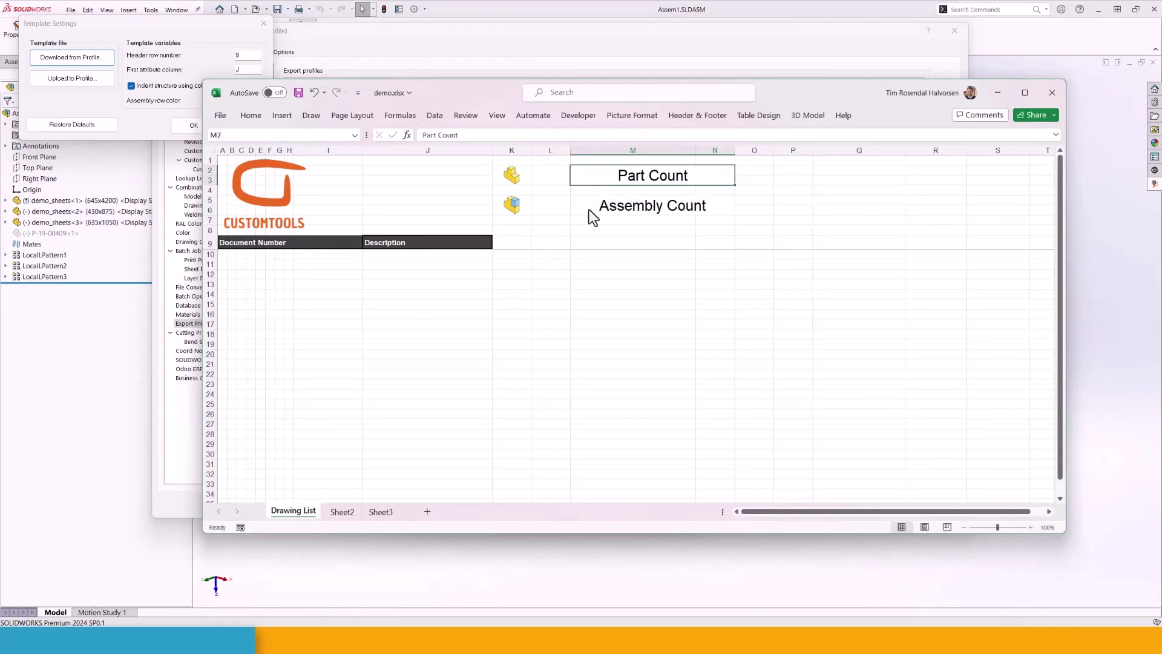
{"action": "left_click", "coordinate": [590, 209], "text": "ctrl"}
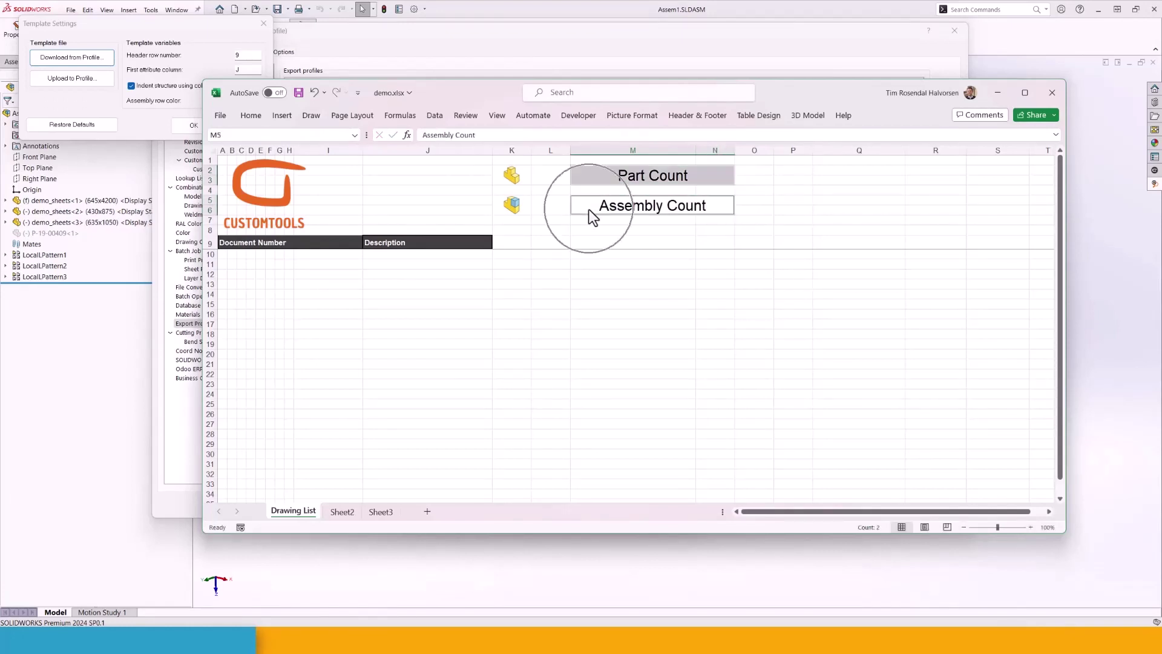
{"action": "left_click", "coordinate": [250, 116]}
{"action": "left_click", "coordinate": [409, 155]}
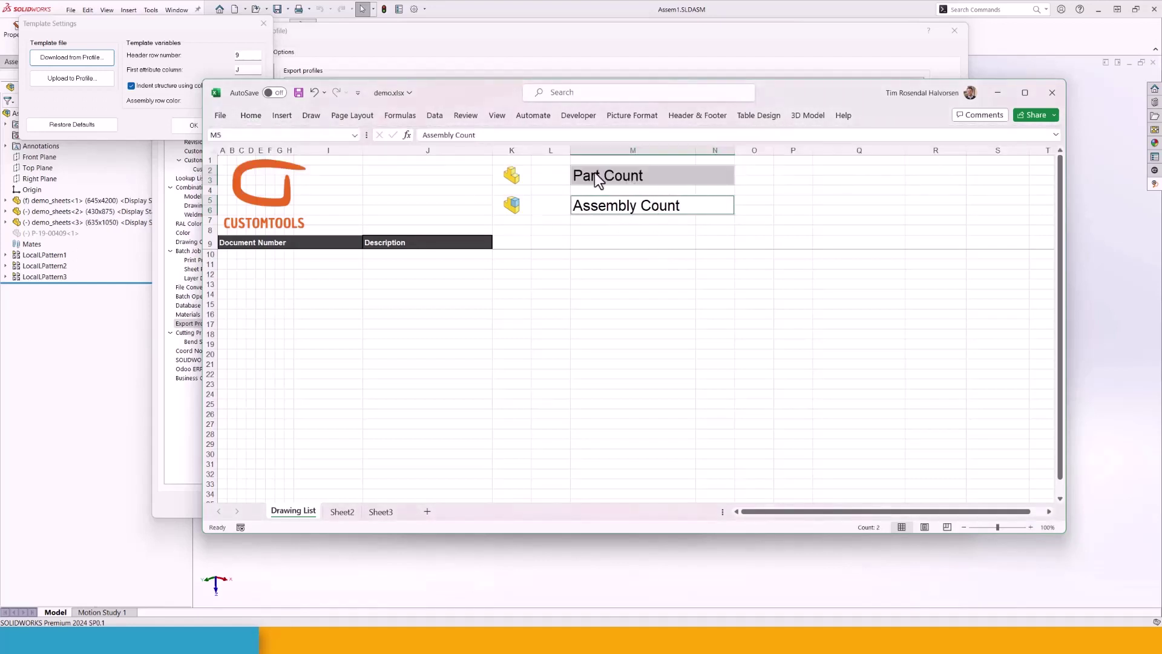
Keep the ribbon always shown and fill the whole of row 9 with the header's dark grey color
{"action": "left_click", "coordinate": [208, 242]}
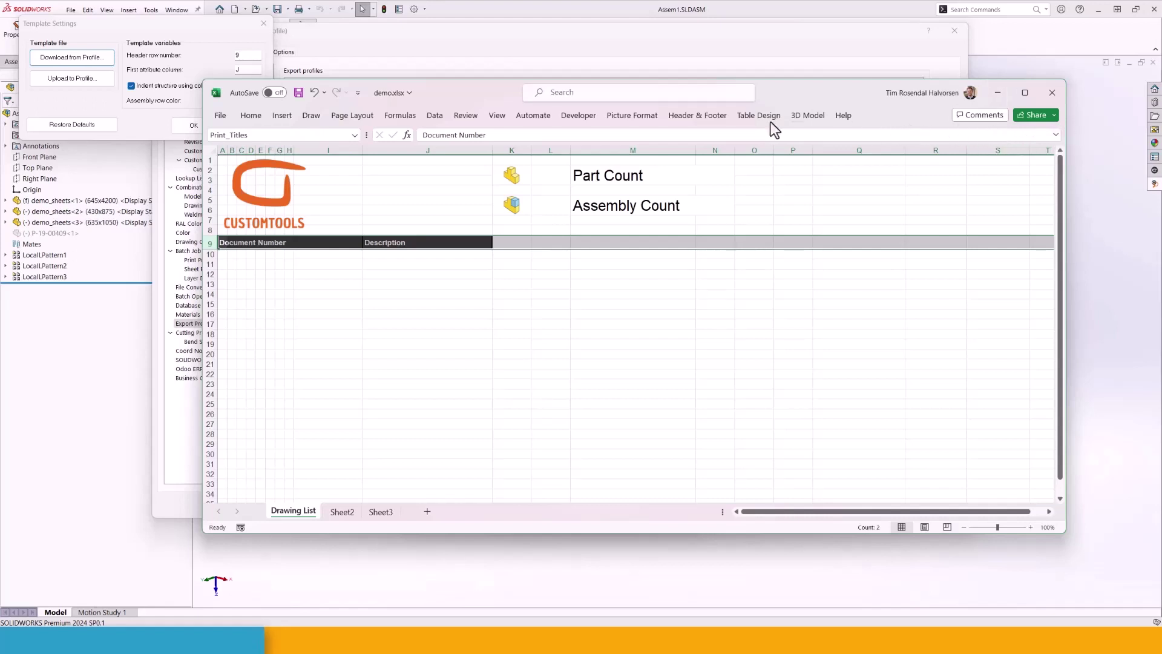
{"action": "left_click", "coordinate": [259, 115]}
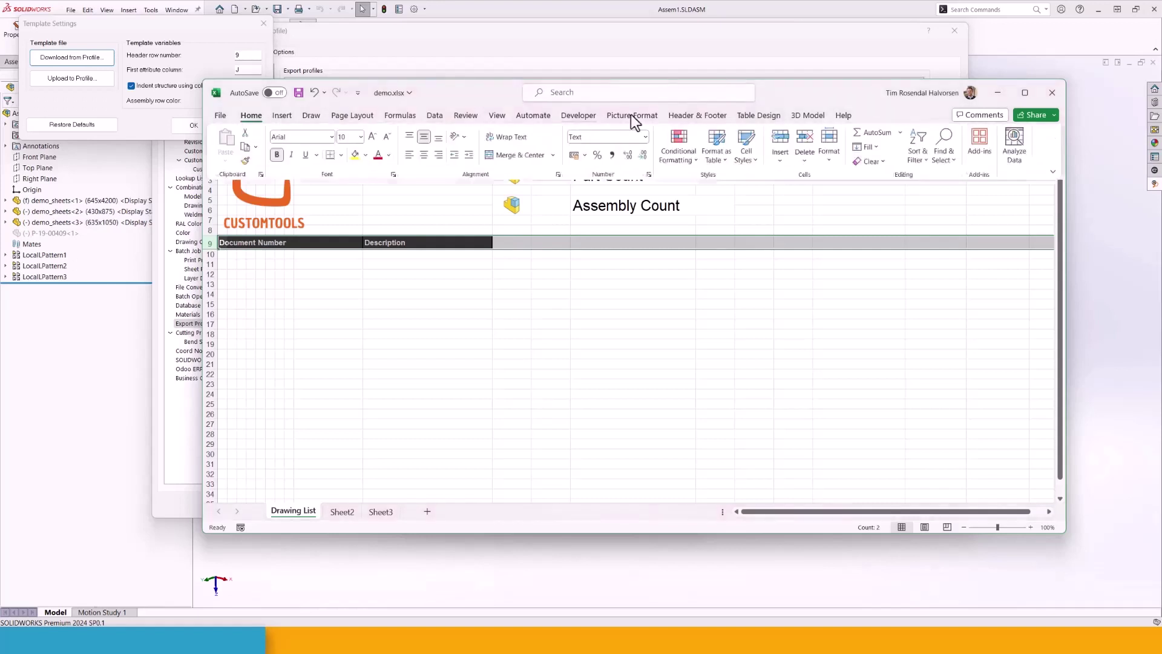
{"action": "left_click", "coordinate": [1054, 172]}
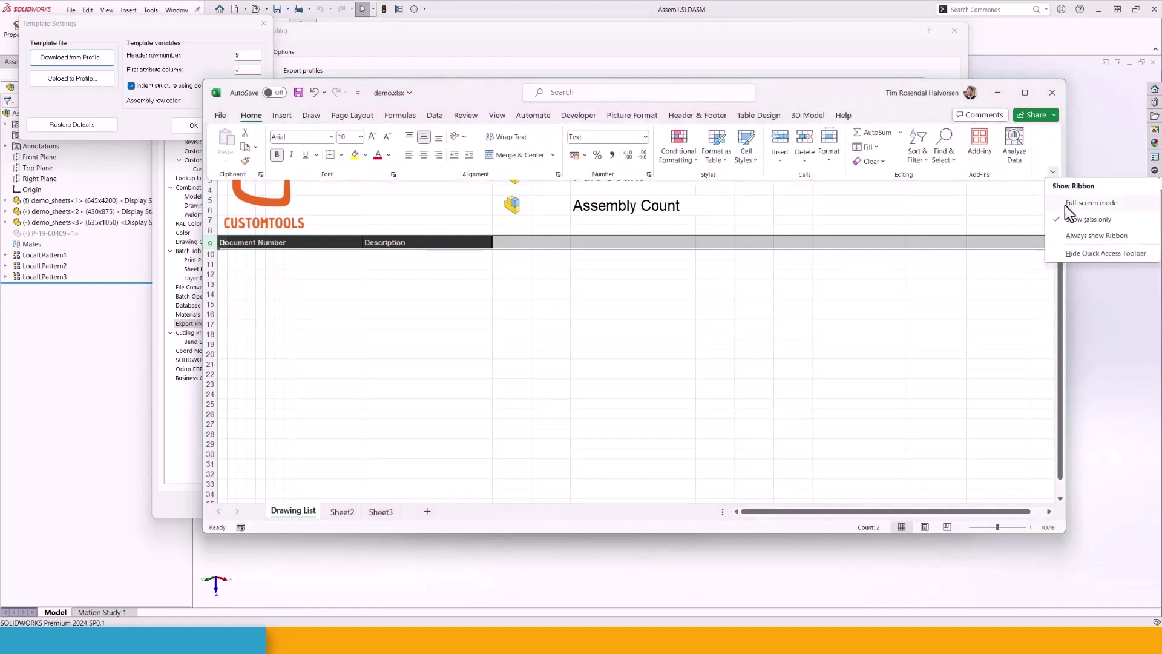
{"action": "left_click", "coordinate": [1074, 235]}
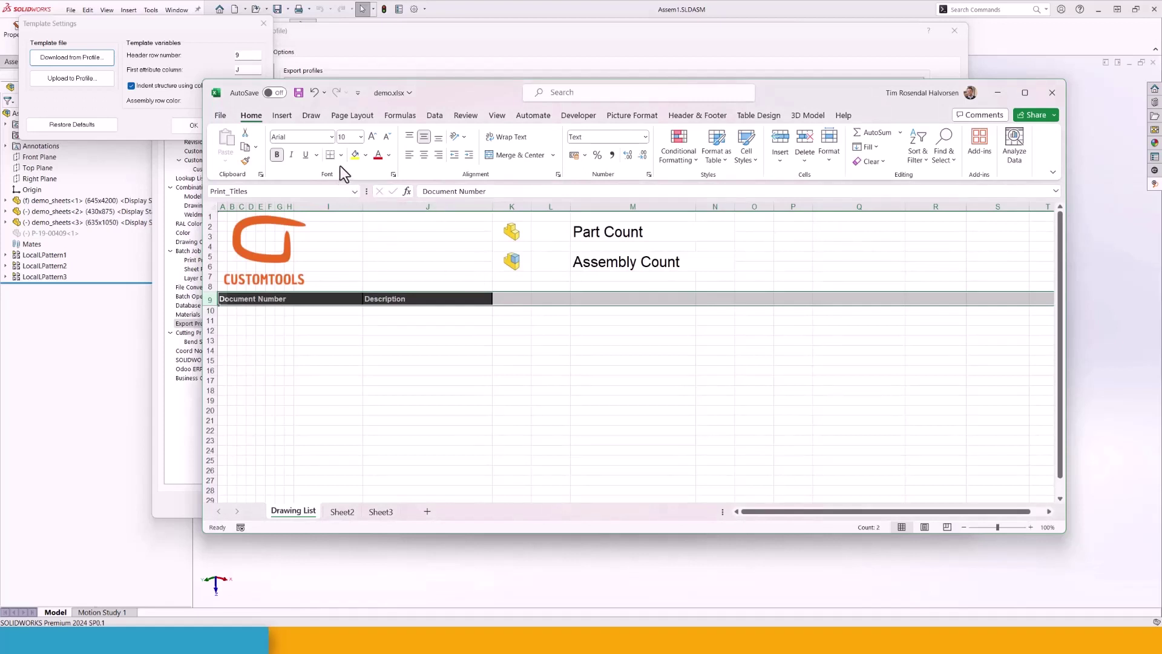
{"action": "left_click", "coordinate": [366, 157]}
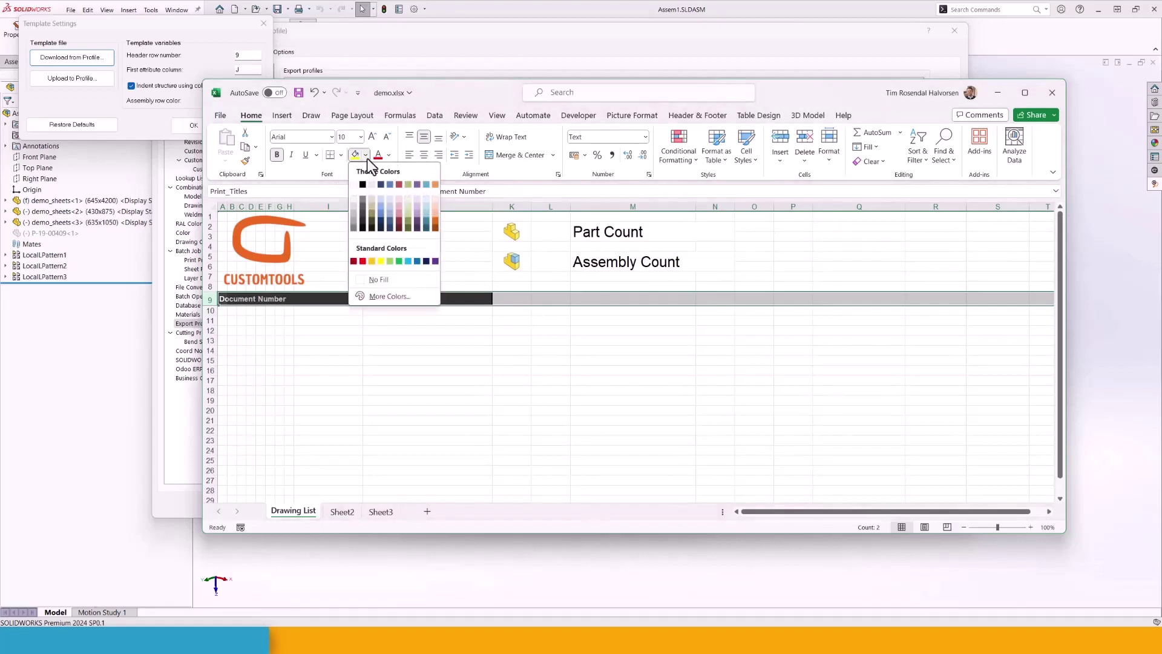
{"action": "left_click", "coordinate": [361, 211]}
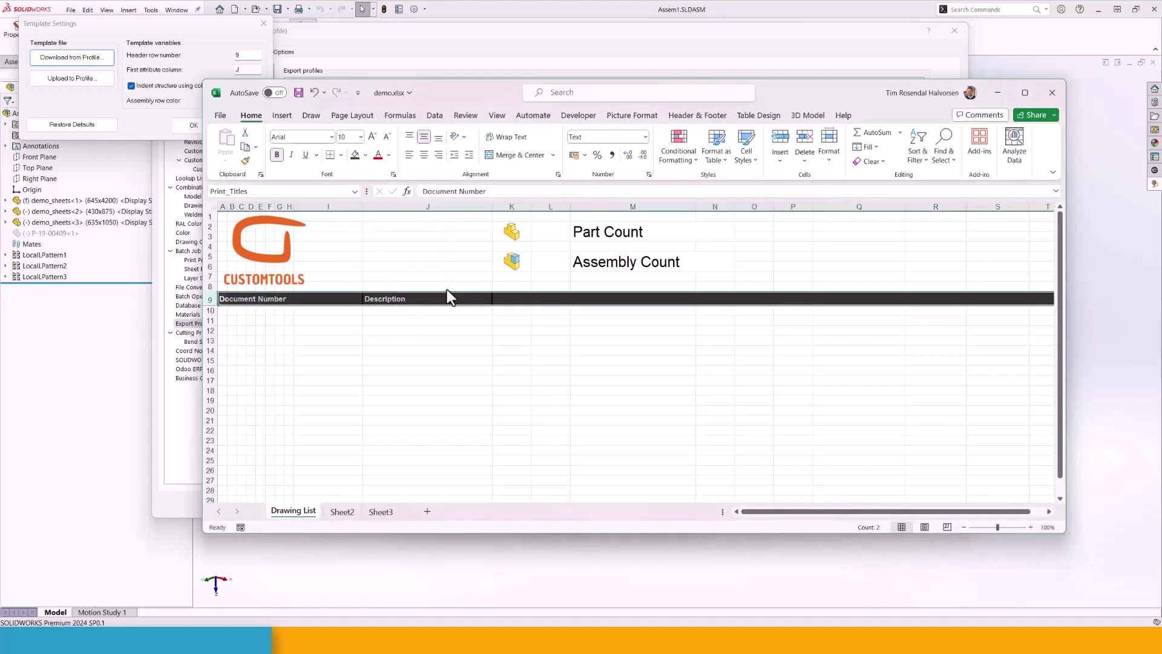
Narrow column I so the Description column starts at the edge of the logo
{"action": "left_click", "coordinate": [389, 319]}
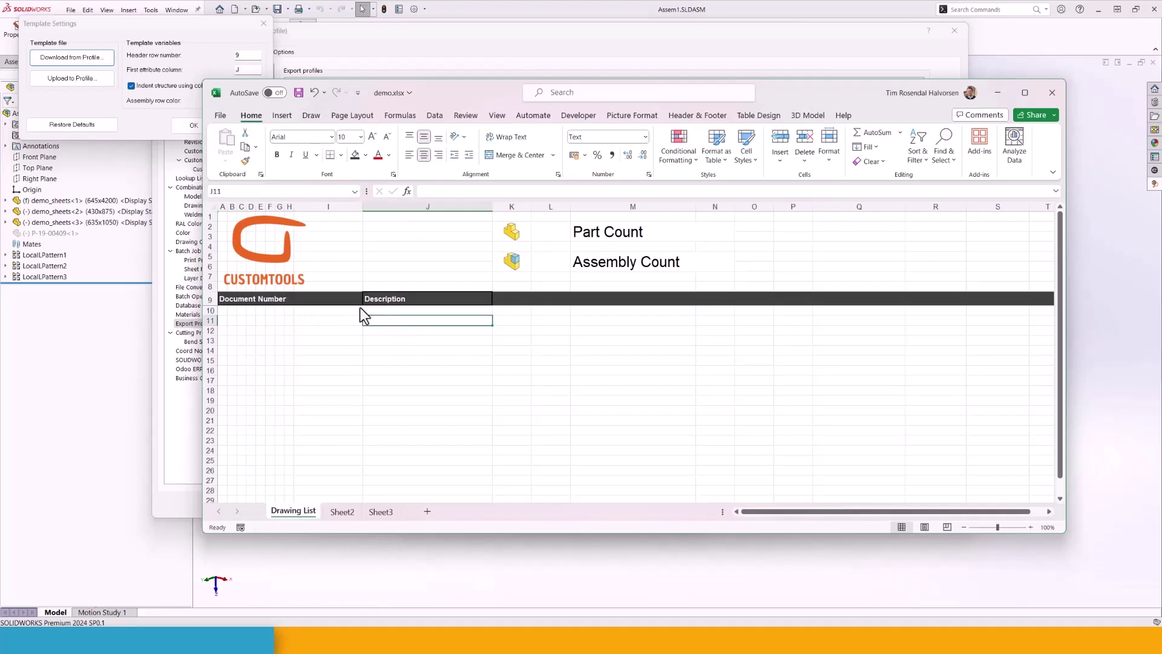
{"action": "left_click", "coordinate": [386, 312]}
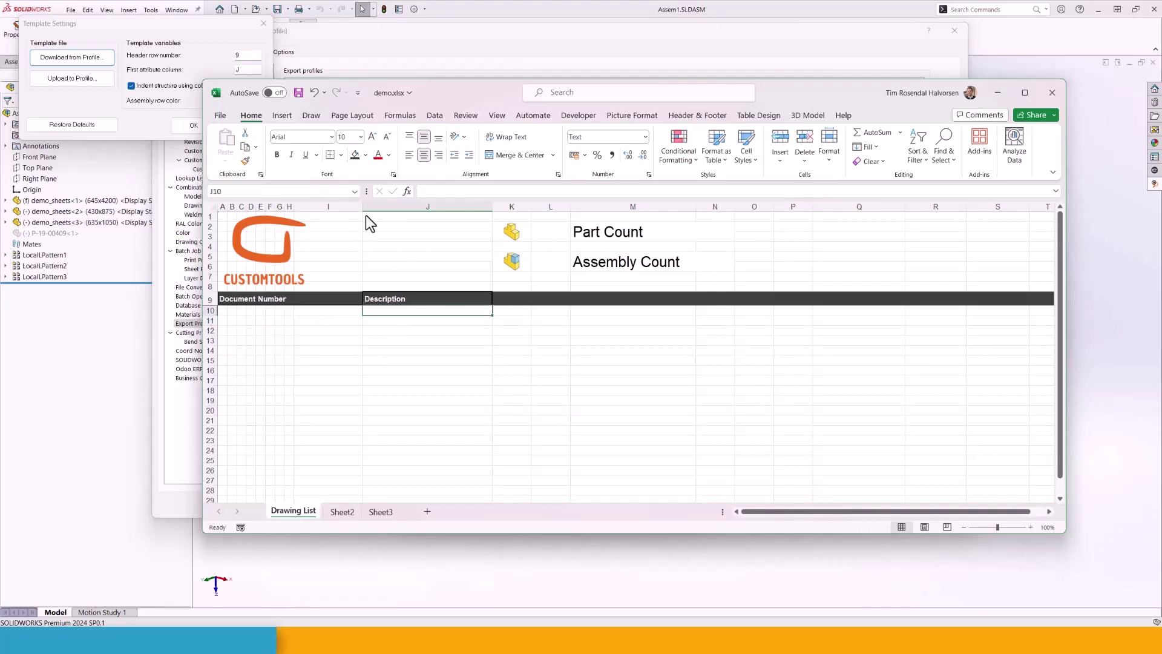
{"action": "left_click_drag", "start_coordinate": [365, 207], "coordinate": [305, 208]}
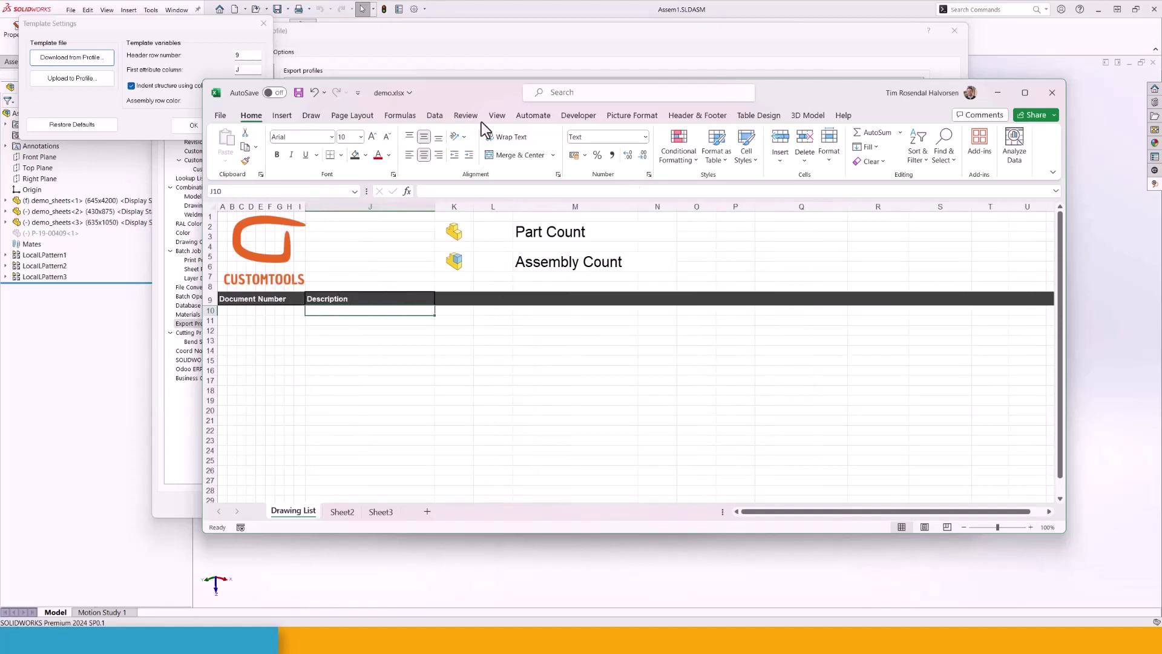
Remove the existing pane freeze and freeze the panes at cell J10 instead
{"action": "left_click", "coordinate": [495, 115]}
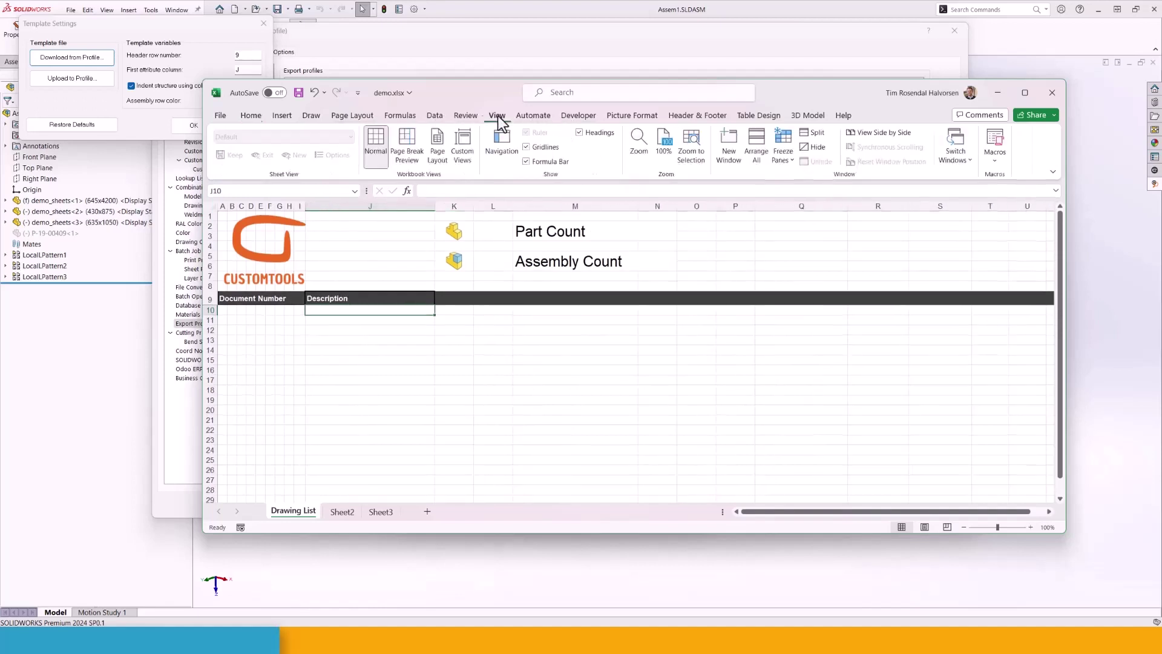
{"action": "left_click", "coordinate": [787, 156]}
{"action": "left_click", "coordinate": [822, 186]}
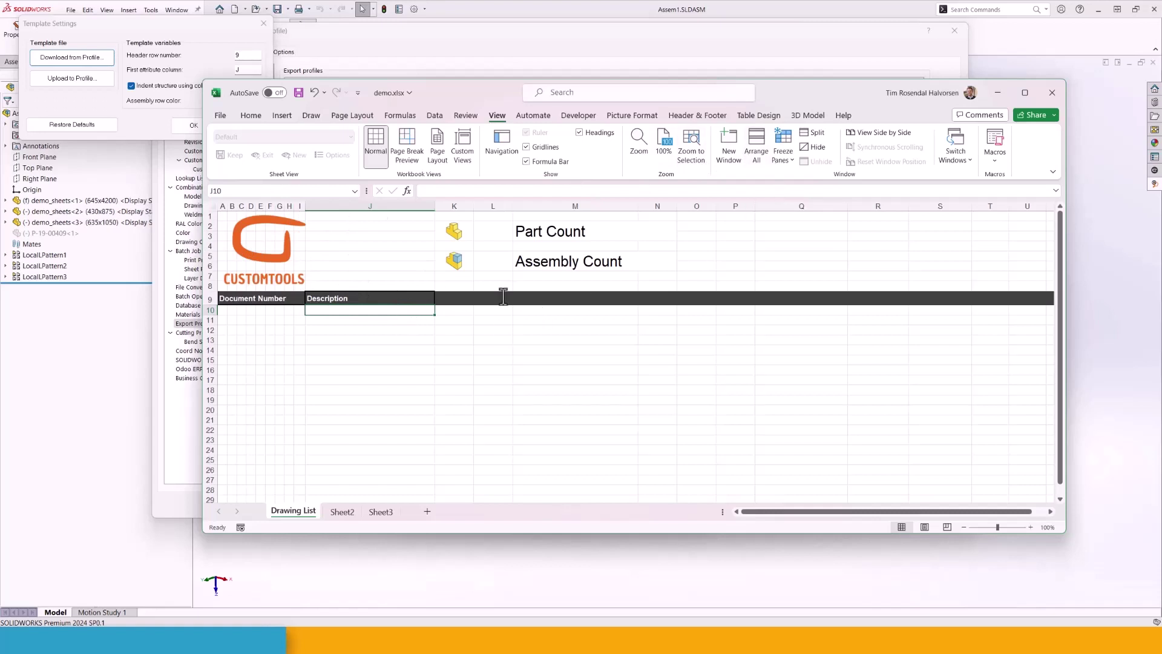
{"action": "left_click", "coordinate": [787, 148]}
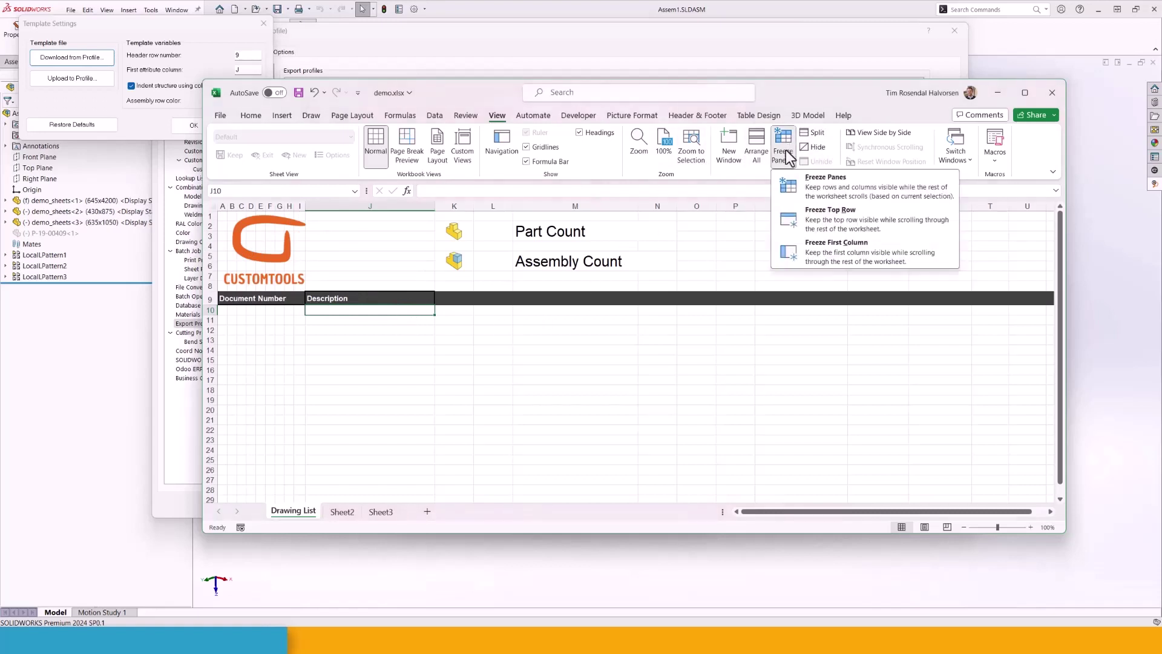
{"action": "left_click", "coordinate": [808, 188]}
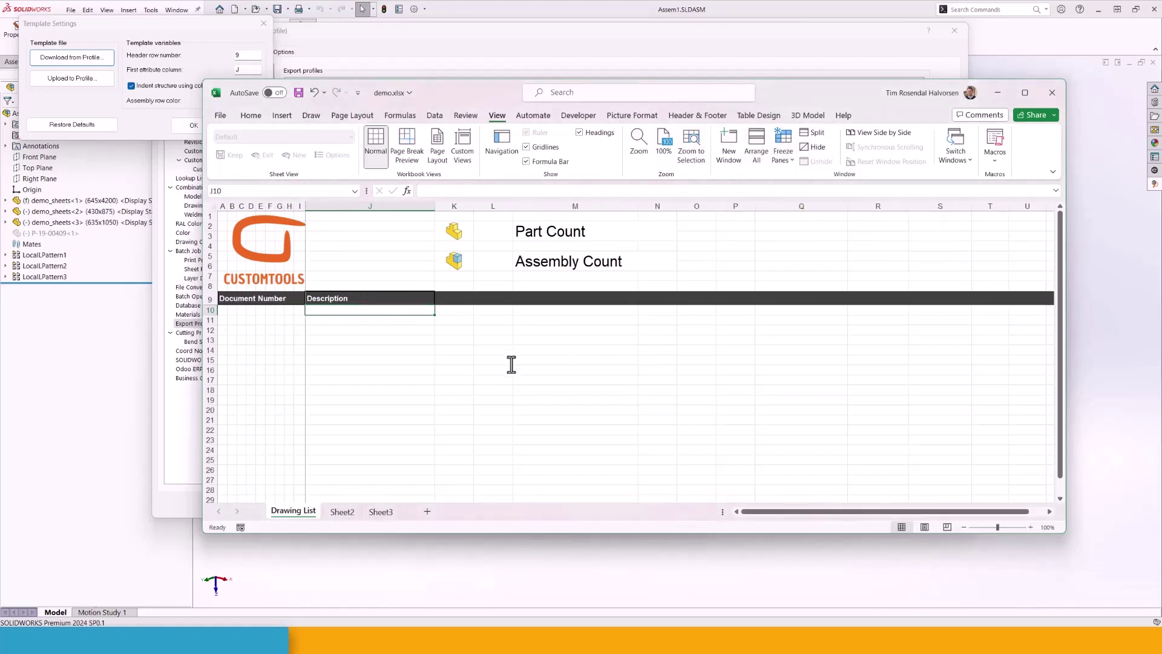
{"action": "left_click_drag", "start_coordinate": [789, 515], "coordinate": [743, 509]}
{"action": "left_click", "coordinate": [493, 321]}
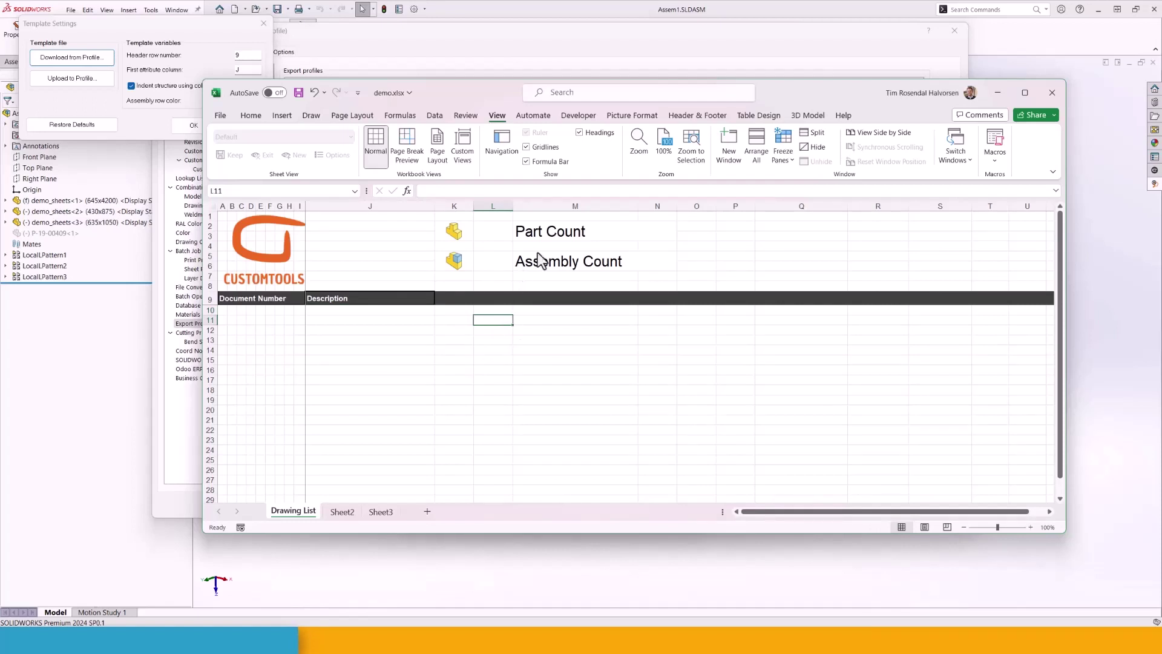
Save the demo.xlsx workbook and return to the Template Settings in SOLIDWORKS
{"action": "left_click", "coordinate": [495, 233]}
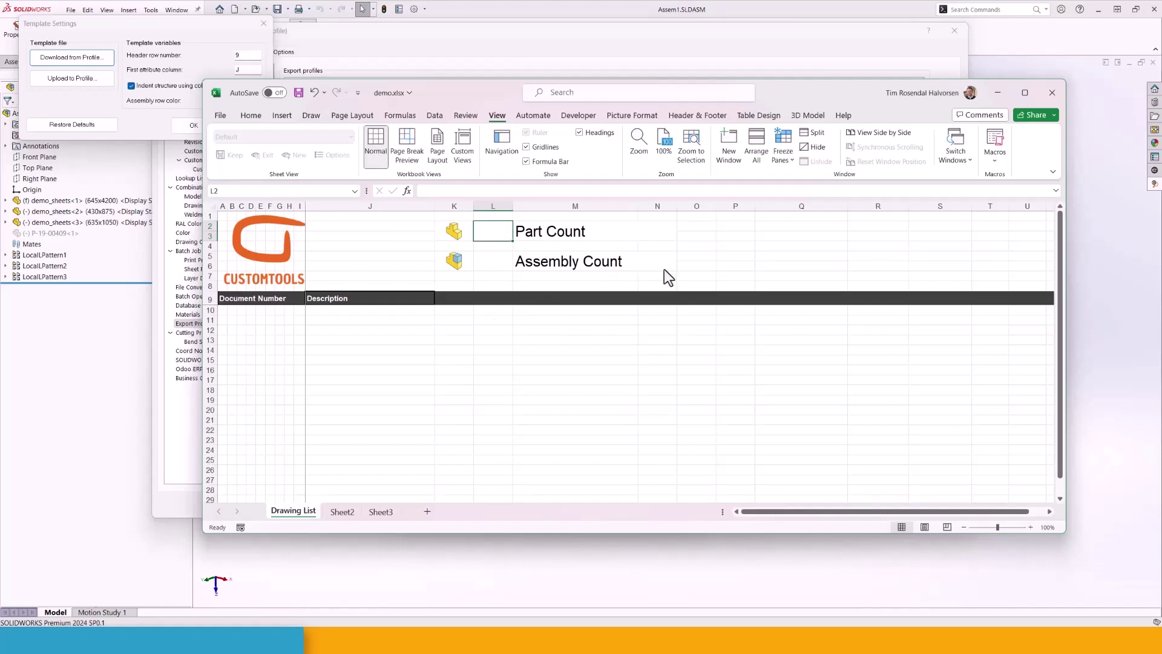
{"action": "left_click", "coordinate": [298, 94]}
{"action": "left_click", "coordinate": [146, 31]}
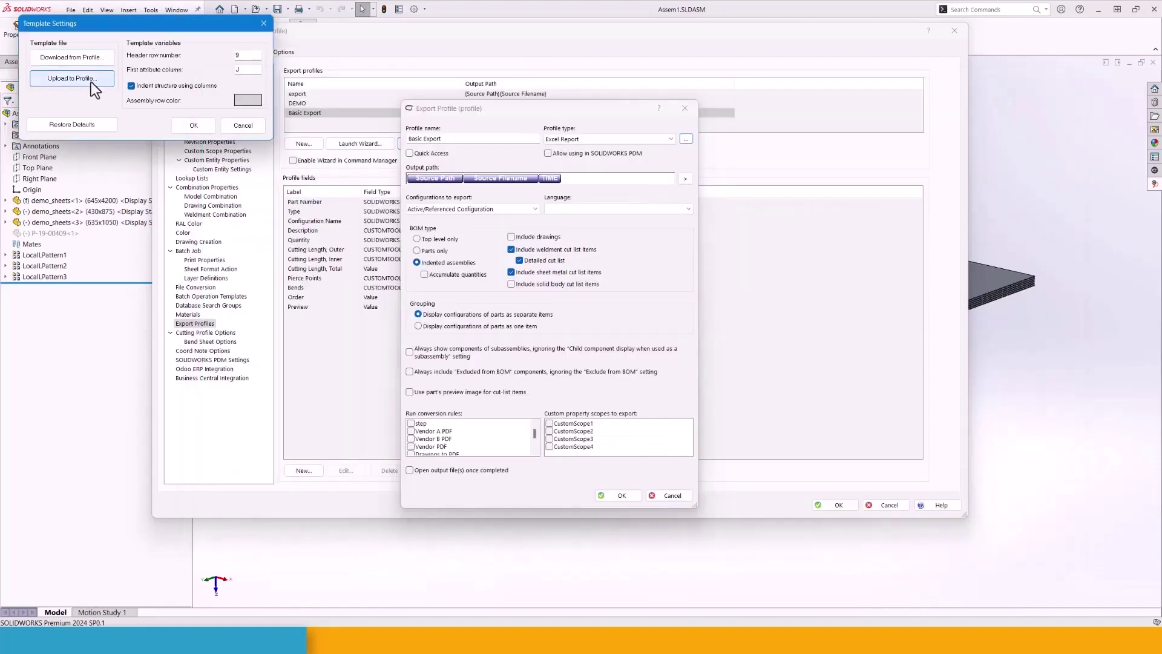
Try to upload demo.xlsx to the profile while the workbook is still open in Excel
{"action": "left_click", "coordinate": [71, 79]}
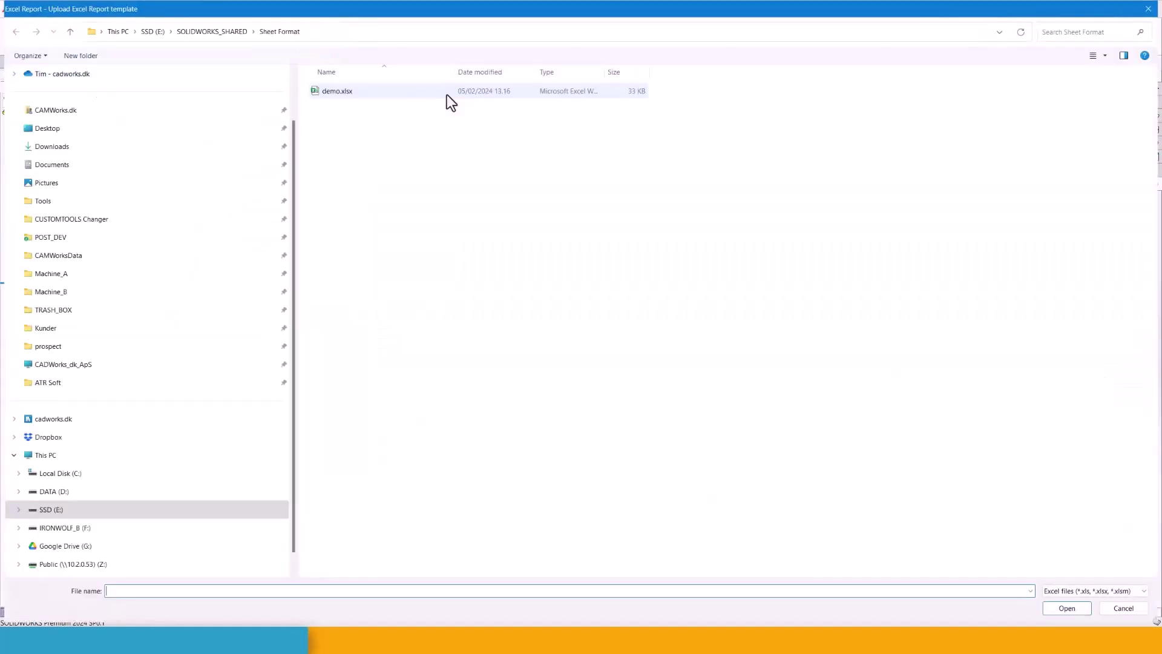
{"action": "left_click", "coordinate": [333, 94]}
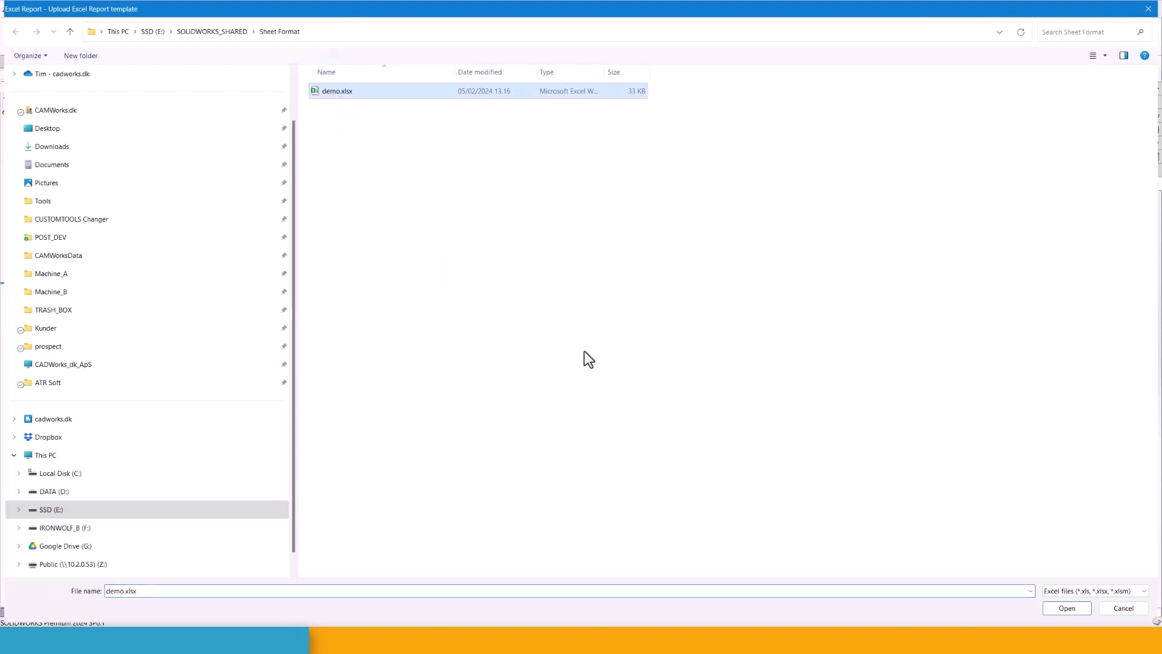
{"action": "left_click", "coordinate": [1084, 609]}
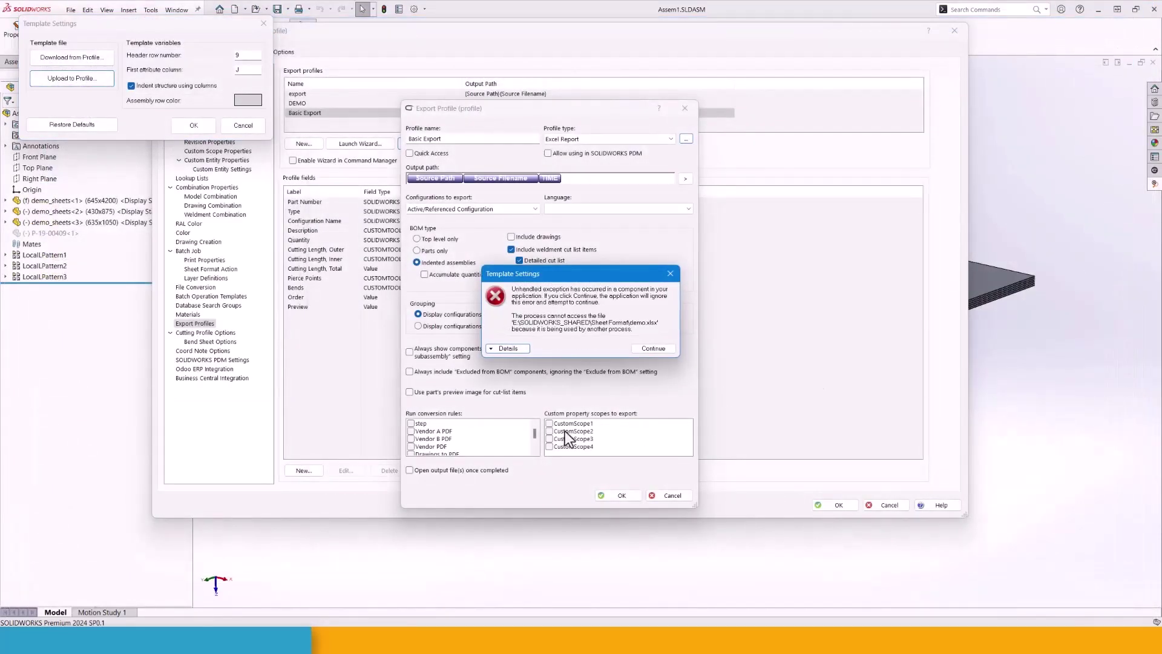
{"action": "left_click", "coordinate": [671, 273]}
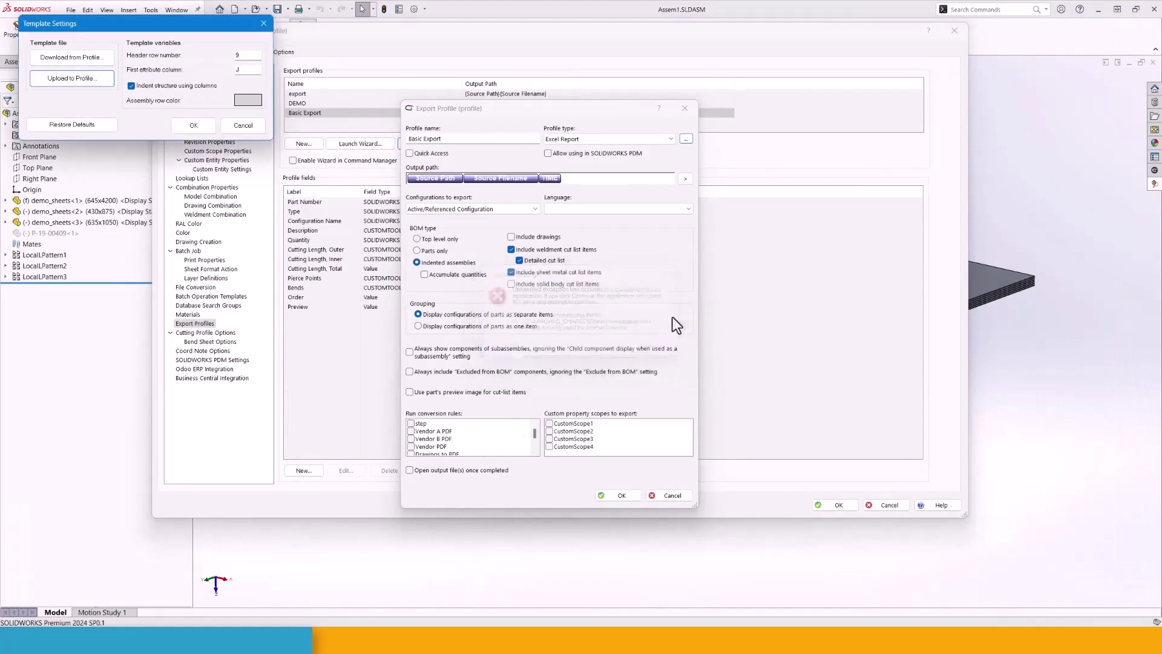
Close the demo.xlsx workbook in Excel and upload the file to the profile as its Excel report template
{"action": "mouse_move", "coordinate": [356, 607]}
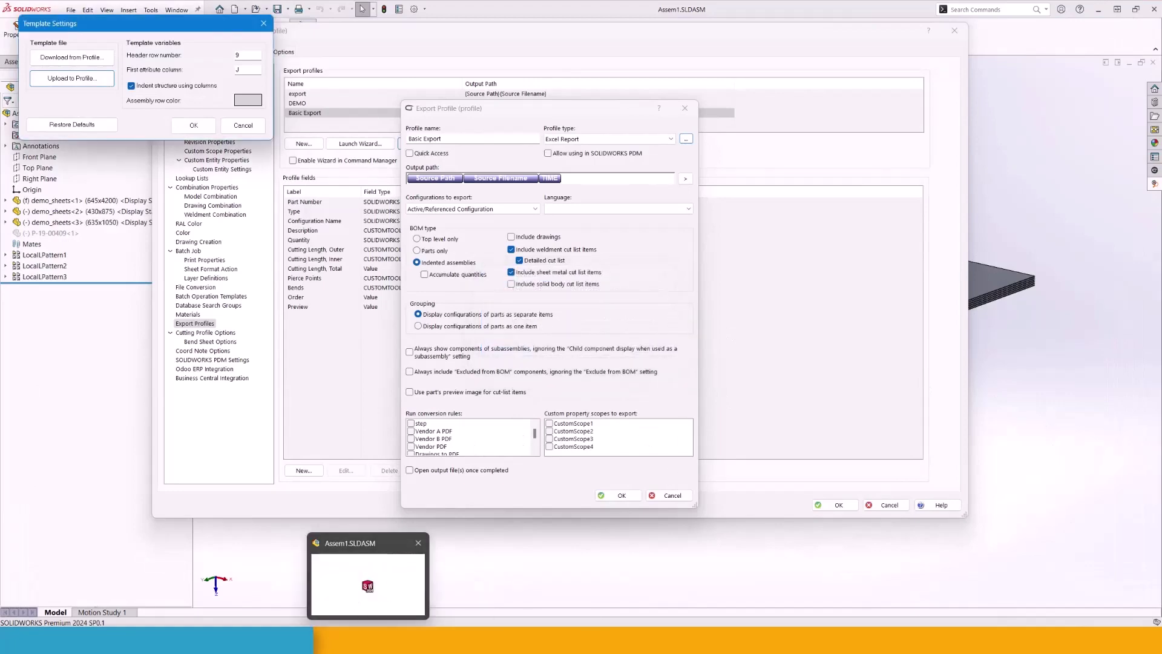
{"action": "mouse_move", "coordinate": [424, 567]}
{"action": "left_click", "coordinate": [1093, 544]}
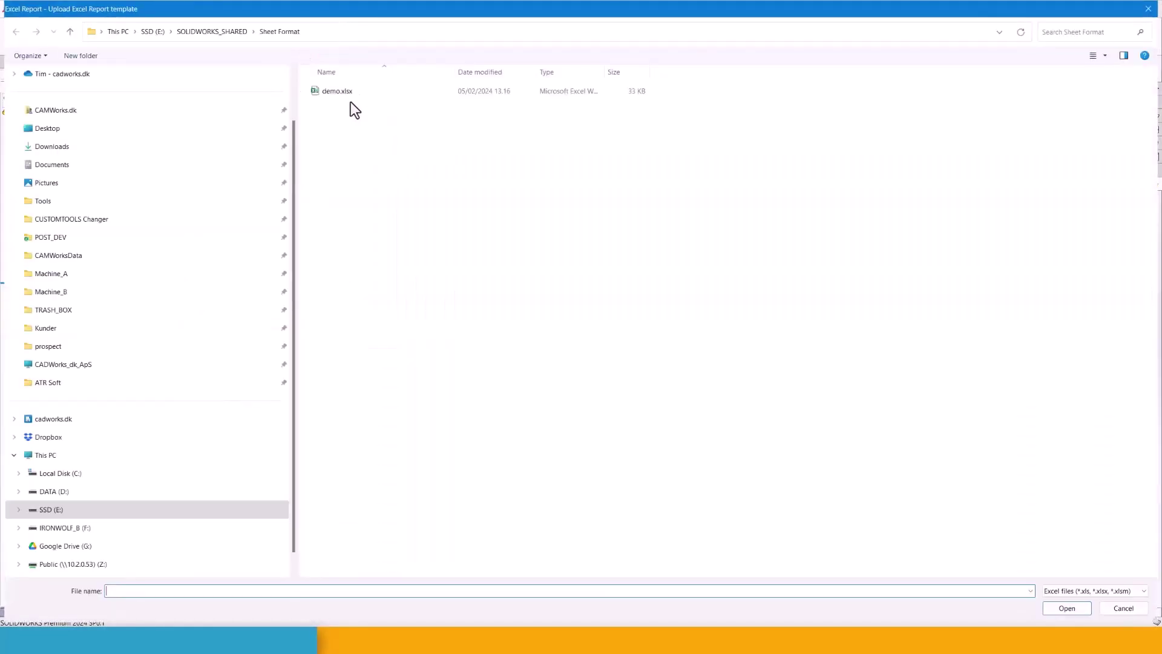
{"action": "left_click", "coordinate": [340, 92]}
{"action": "double_click", "coordinate": [340, 92]}
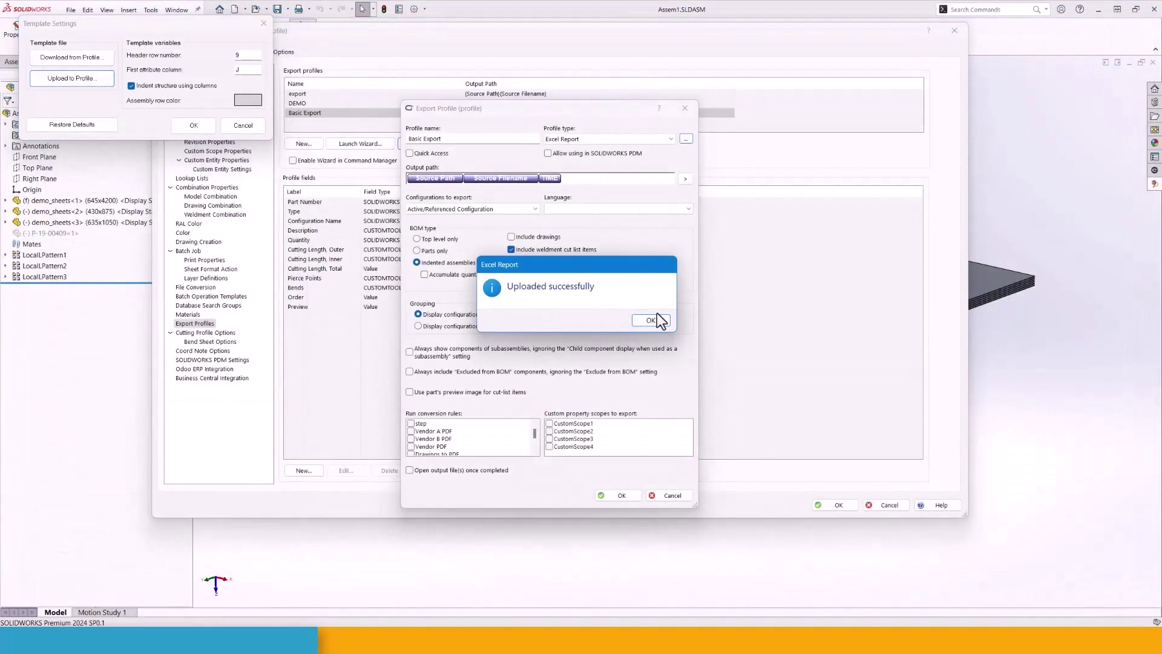
{"action": "left_click", "coordinate": [657, 317]}
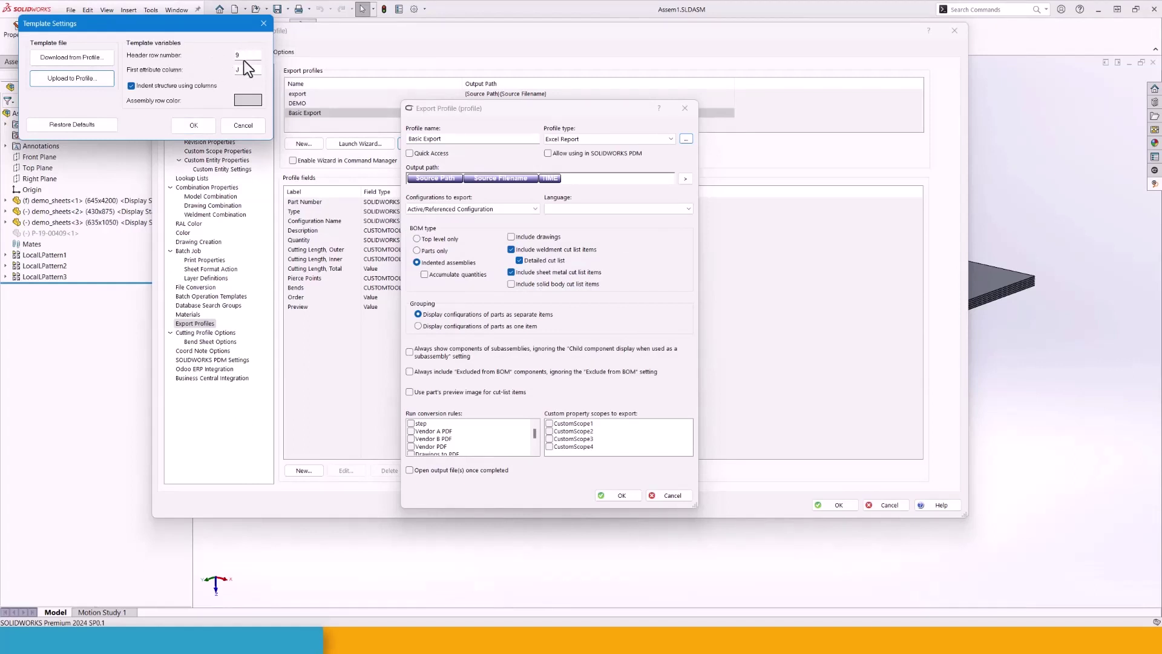
Accept the template settings, the Basic Export profile and the profile options
{"action": "left_click", "coordinate": [200, 123]}
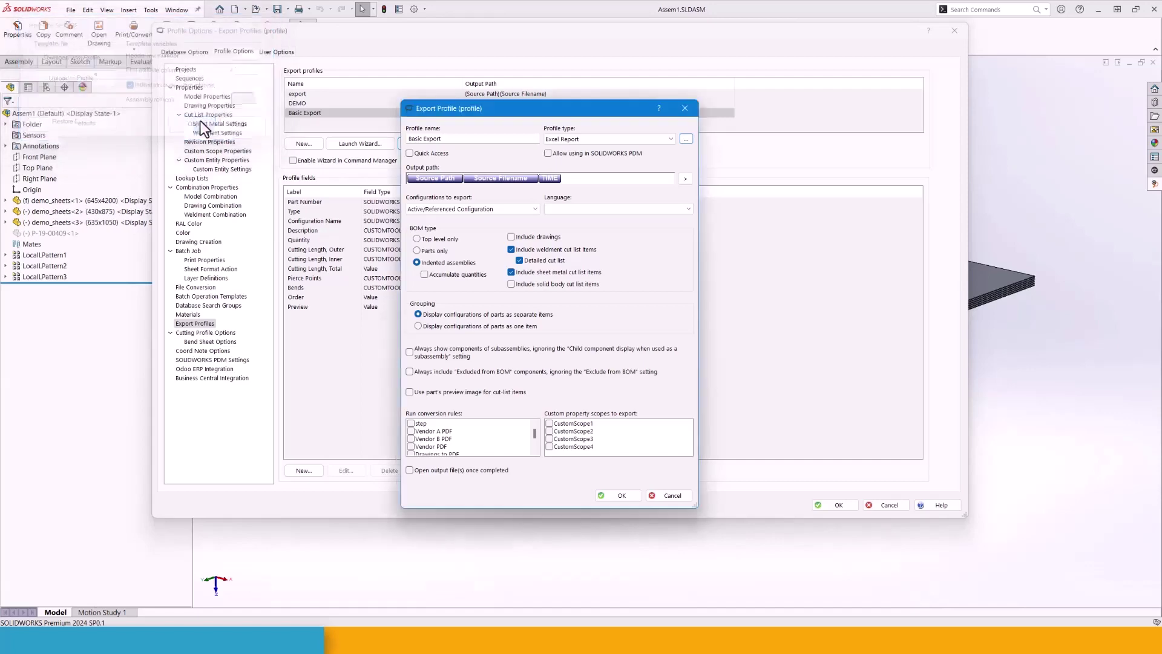
{"action": "left_click", "coordinate": [626, 497]}
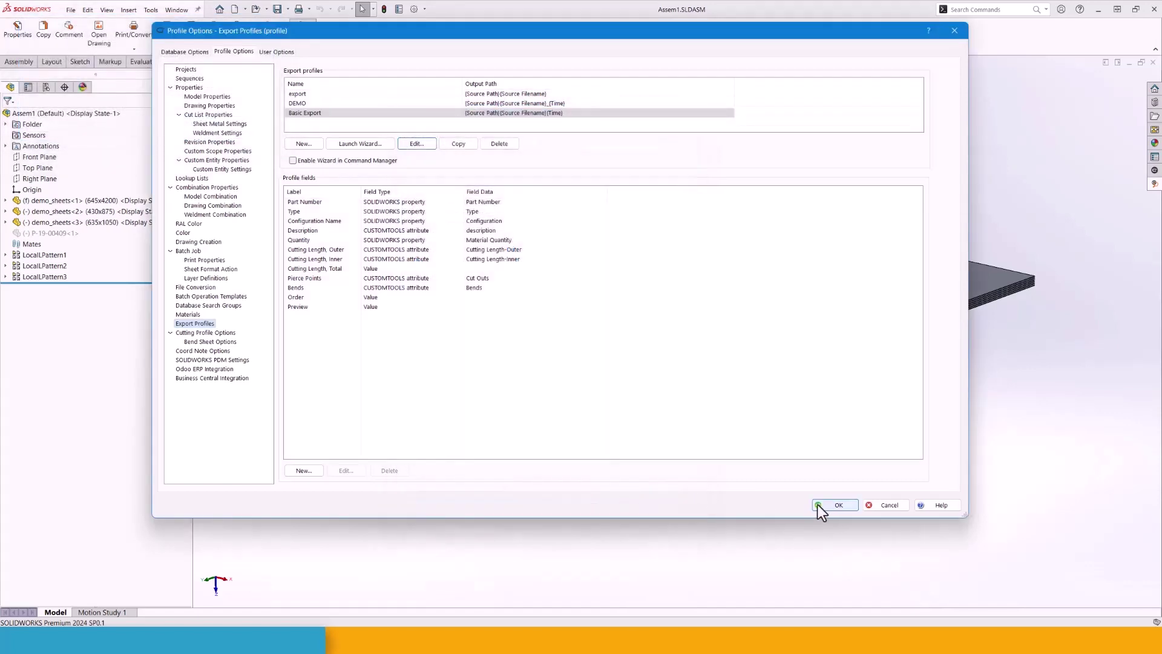
{"action": "left_click", "coordinate": [836, 506]}
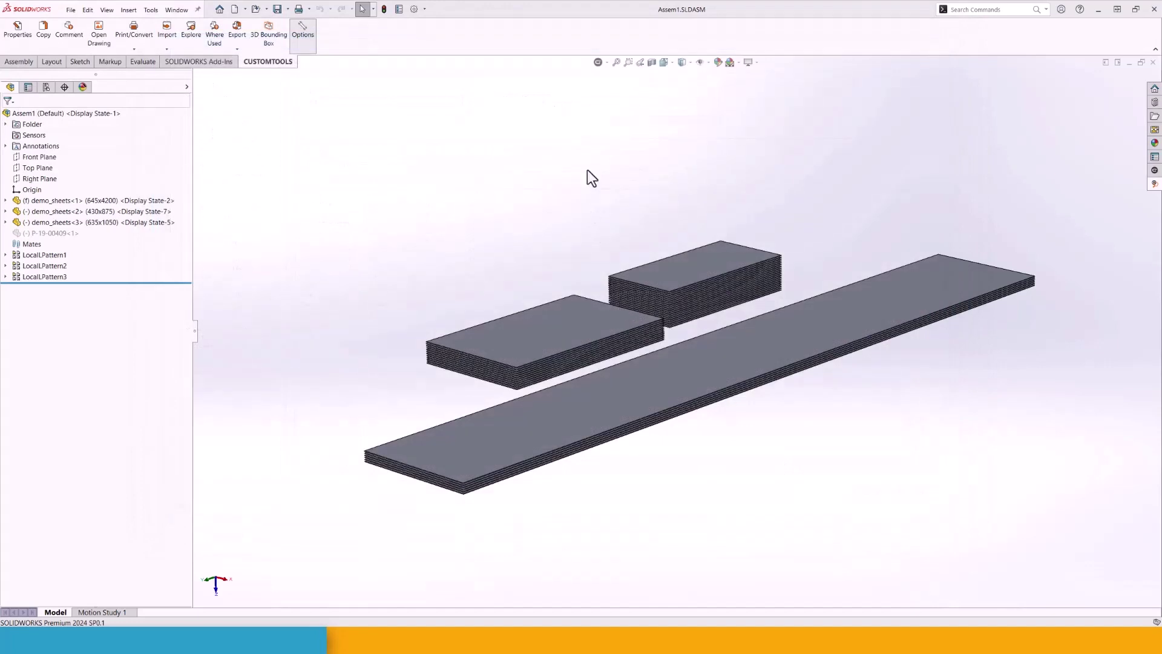
Export the Assem1 assembly to an Excel report with the Basic Export profile
{"action": "left_click", "coordinate": [607, 63]}
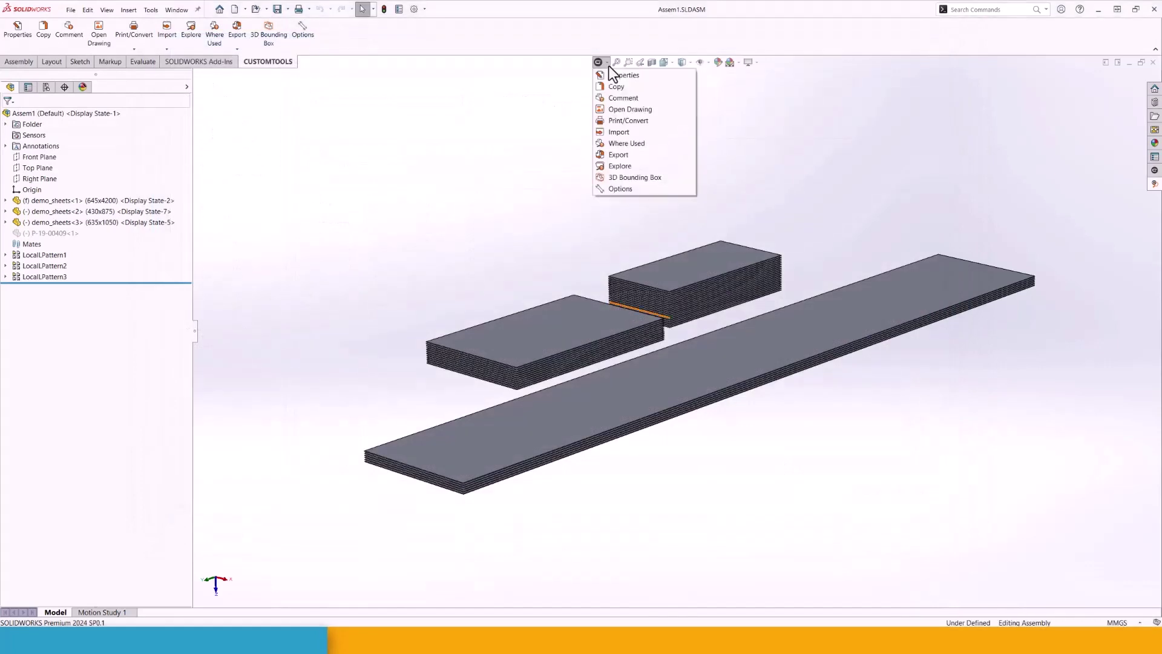
{"action": "left_click", "coordinate": [628, 157]}
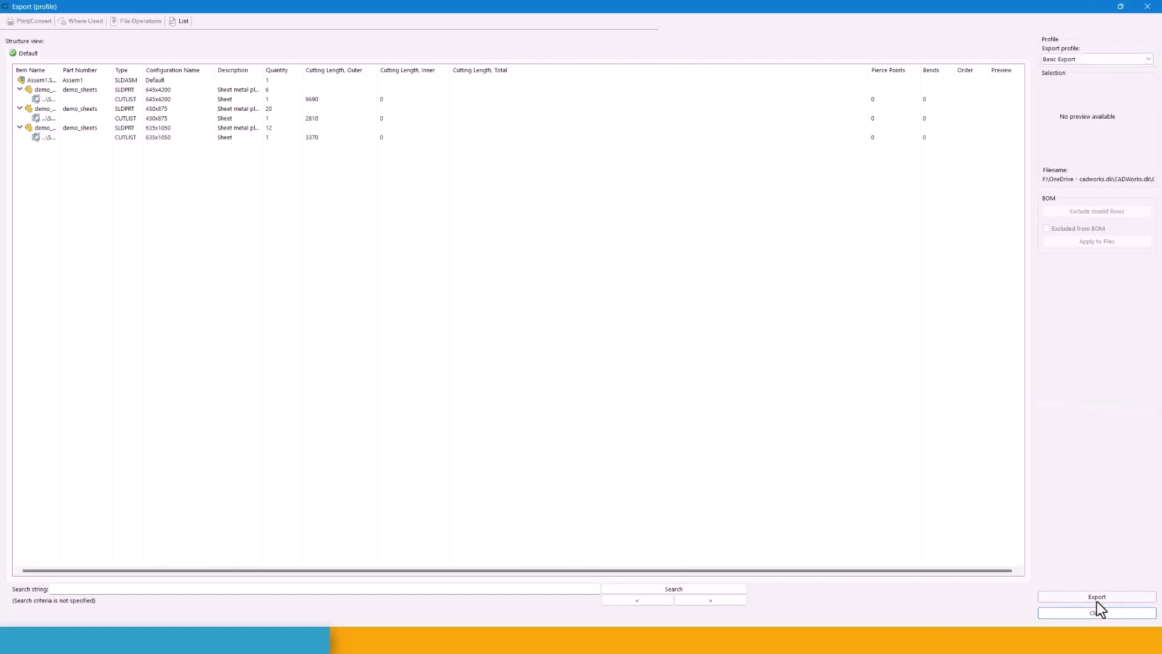
{"action": "left_click", "coordinate": [1097, 597]}
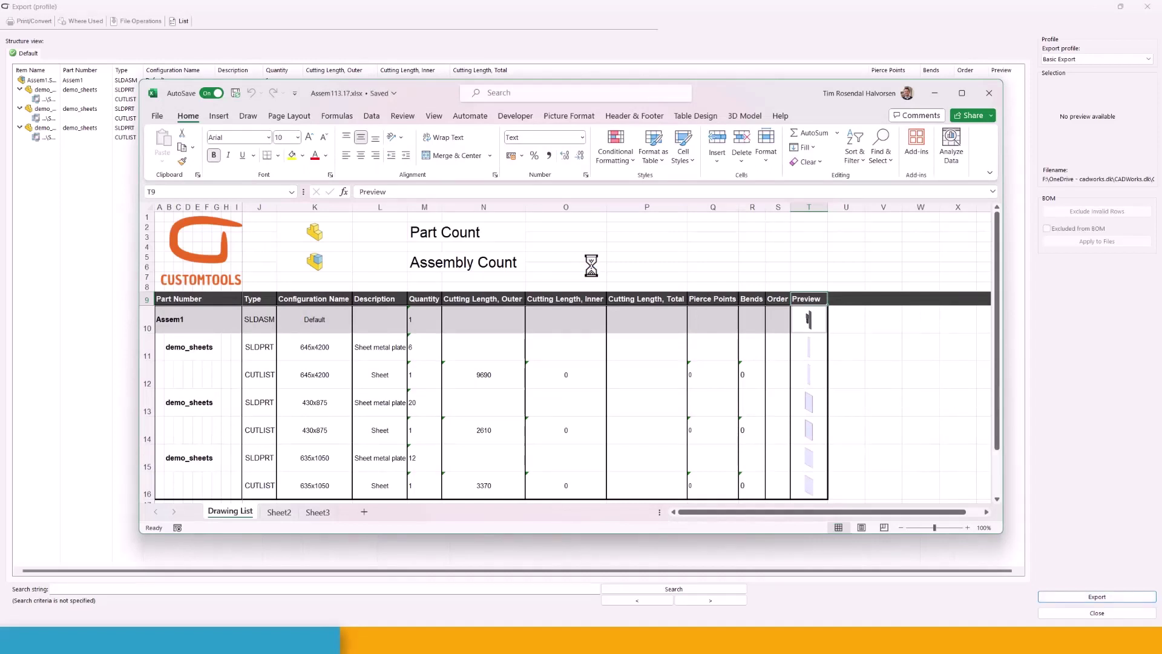
Examine the exported report's Preview column, the empty part count cell, the Type entries and the Cutting Length, Total column
{"action": "left_click", "coordinate": [809, 207]}
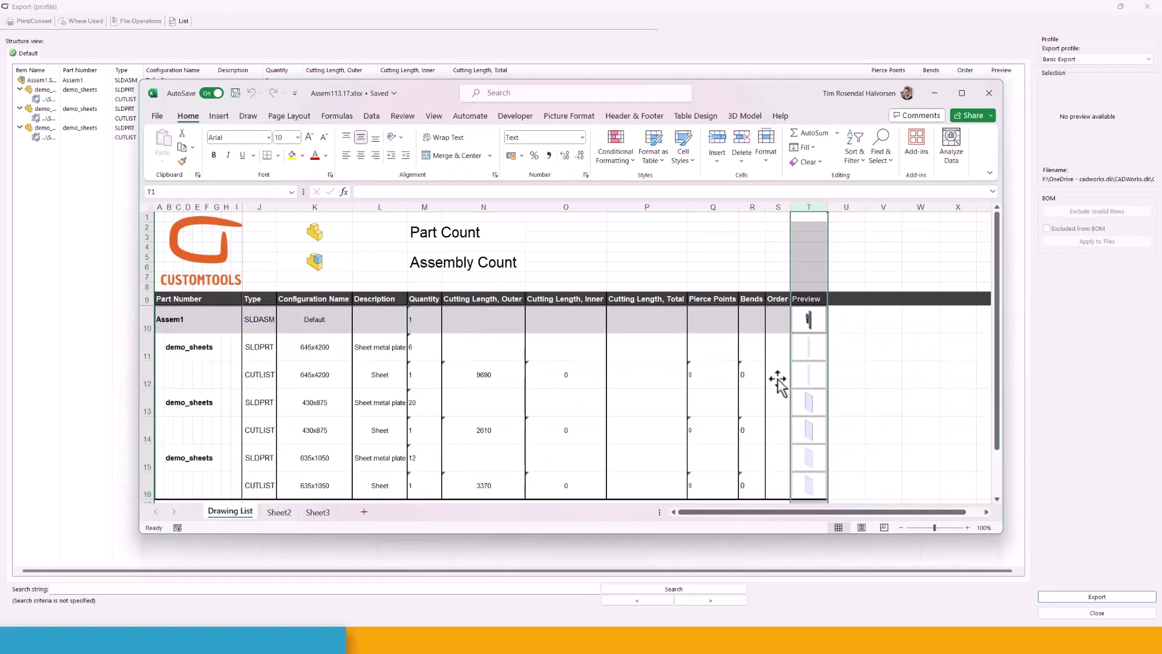
{"action": "left_click_drag", "start_coordinate": [741, 513], "coordinate": [660, 515]}
{"action": "left_click", "coordinate": [384, 233]}
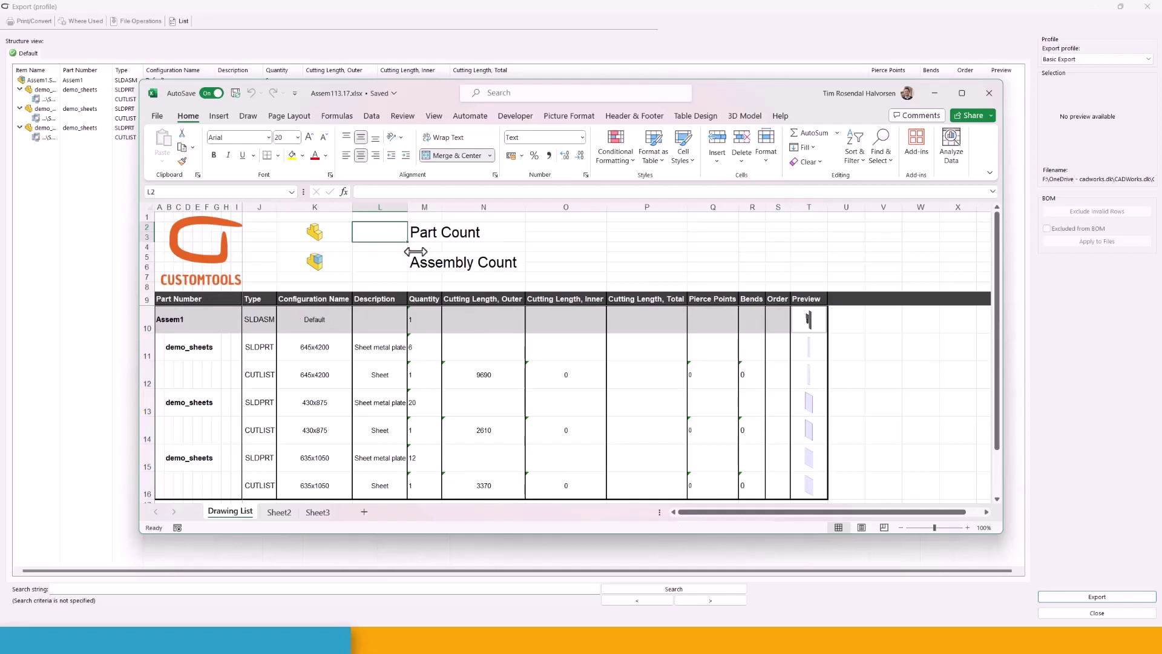
{"action": "left_click", "coordinate": [260, 347]}
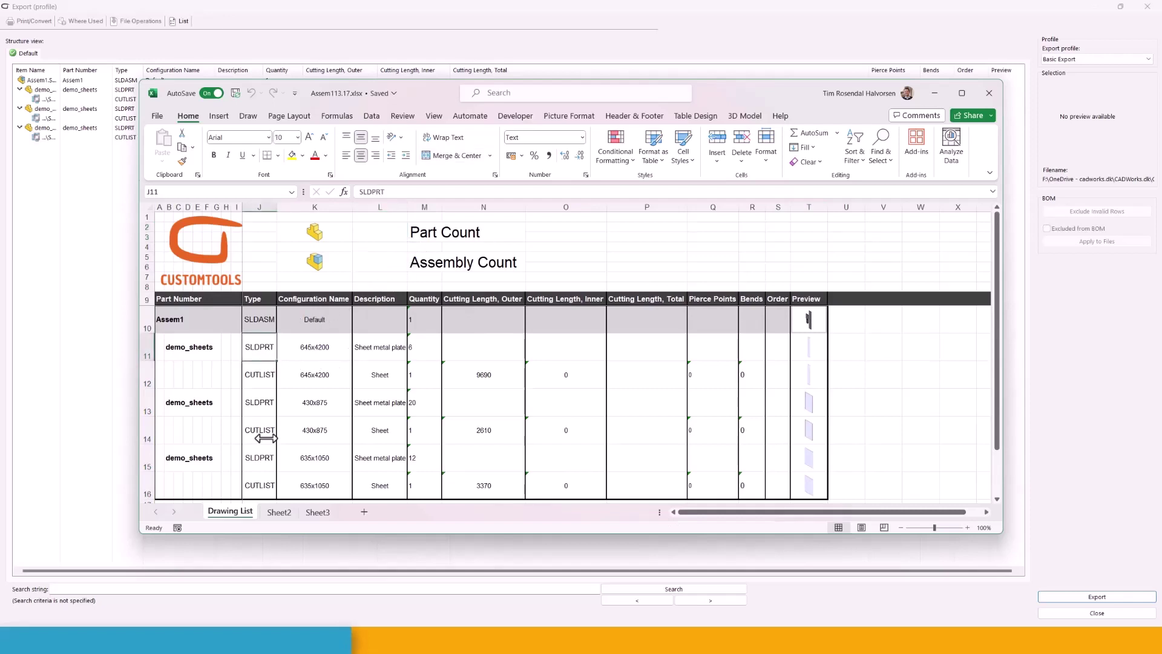
{"action": "left_click", "coordinate": [261, 319]}
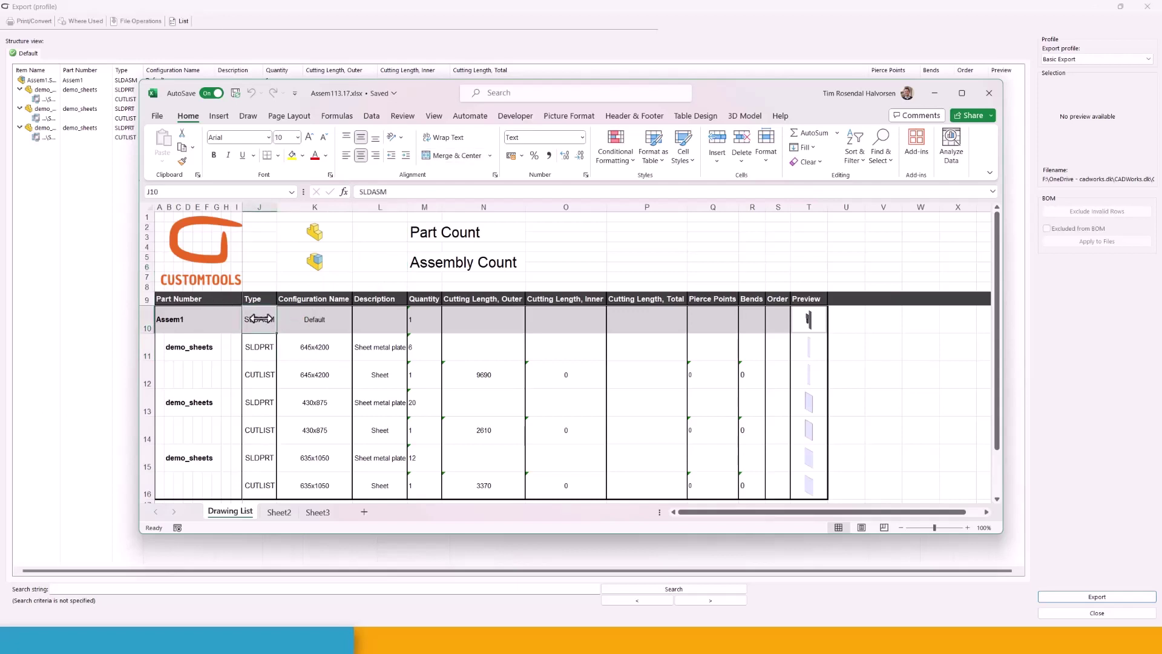
{"action": "left_click", "coordinate": [647, 376]}
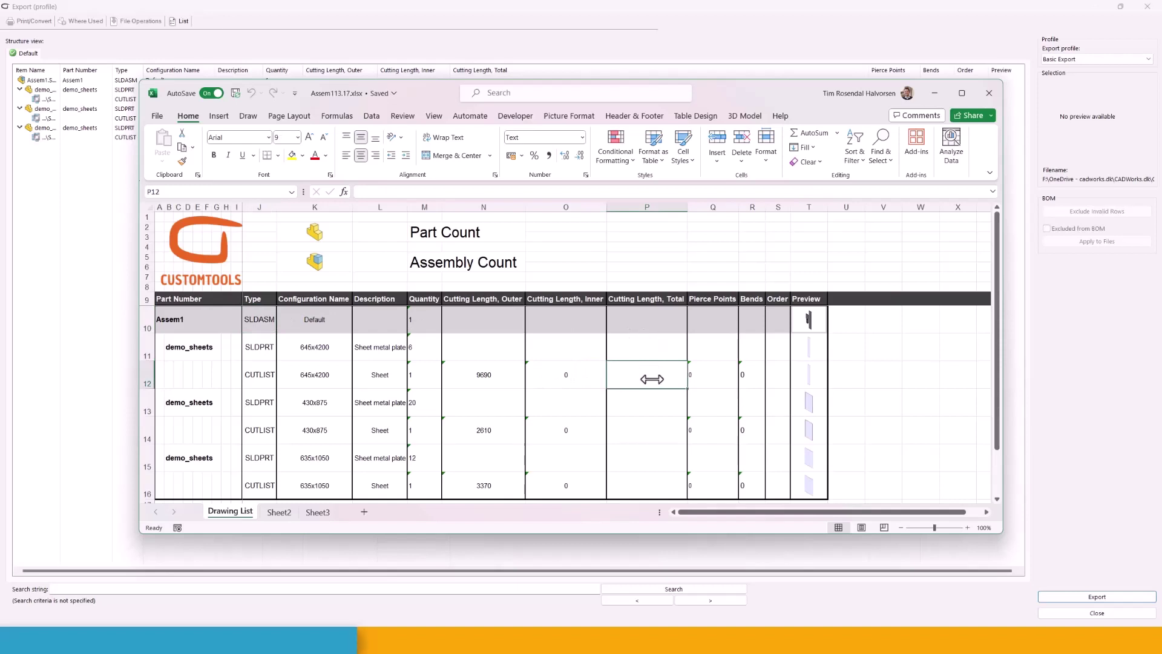
Enter the formula =N12*O12 in the Cutting Length, Total cell P12 of the exported report
{"action": "type", "text": "="}
{"action": "left_click", "coordinate": [484, 374]}
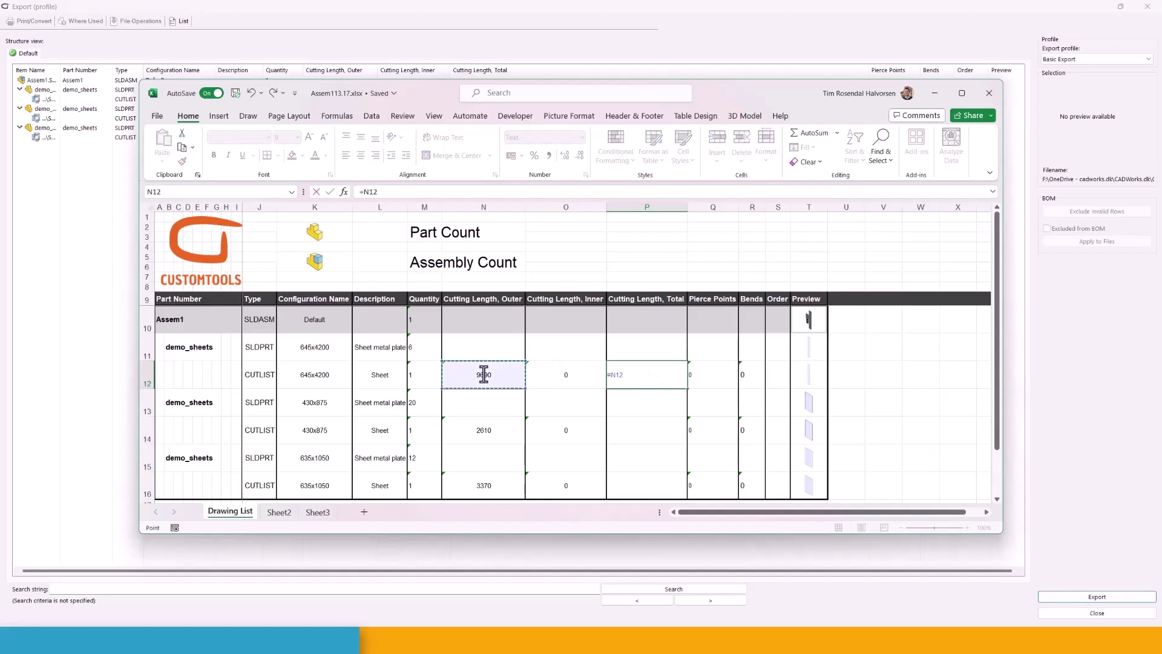
{"action": "type", "text": "*"}
{"action": "left_click", "coordinate": [569, 374]}
{"action": "key", "text": "Return"}
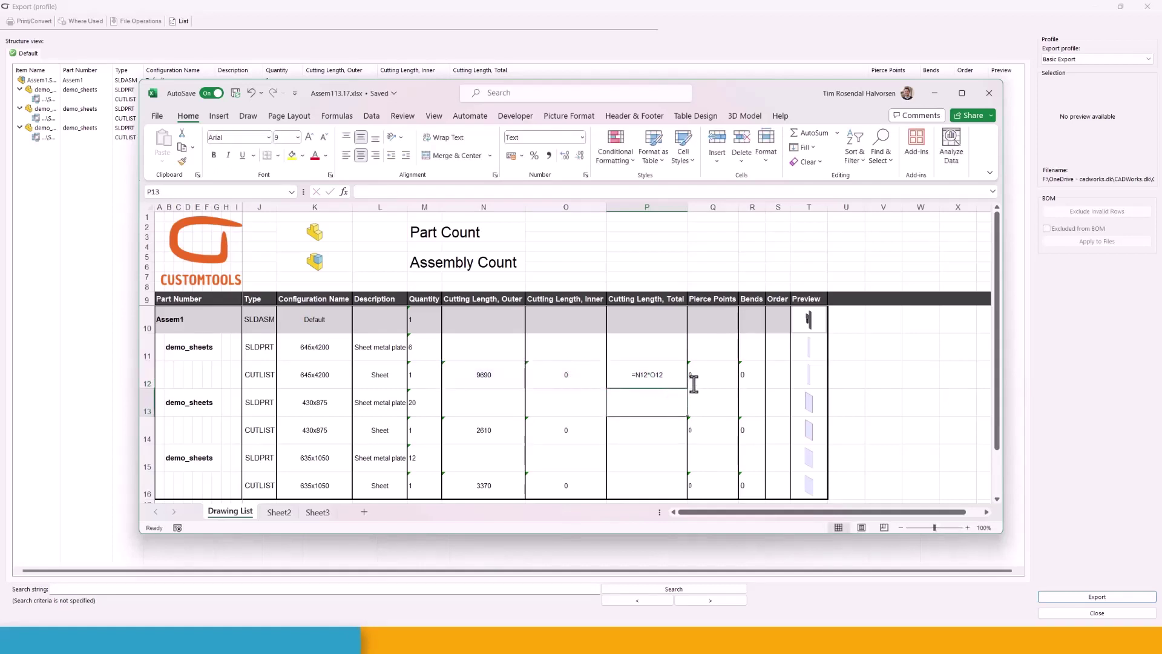
{"action": "left_click", "coordinate": [673, 374]}
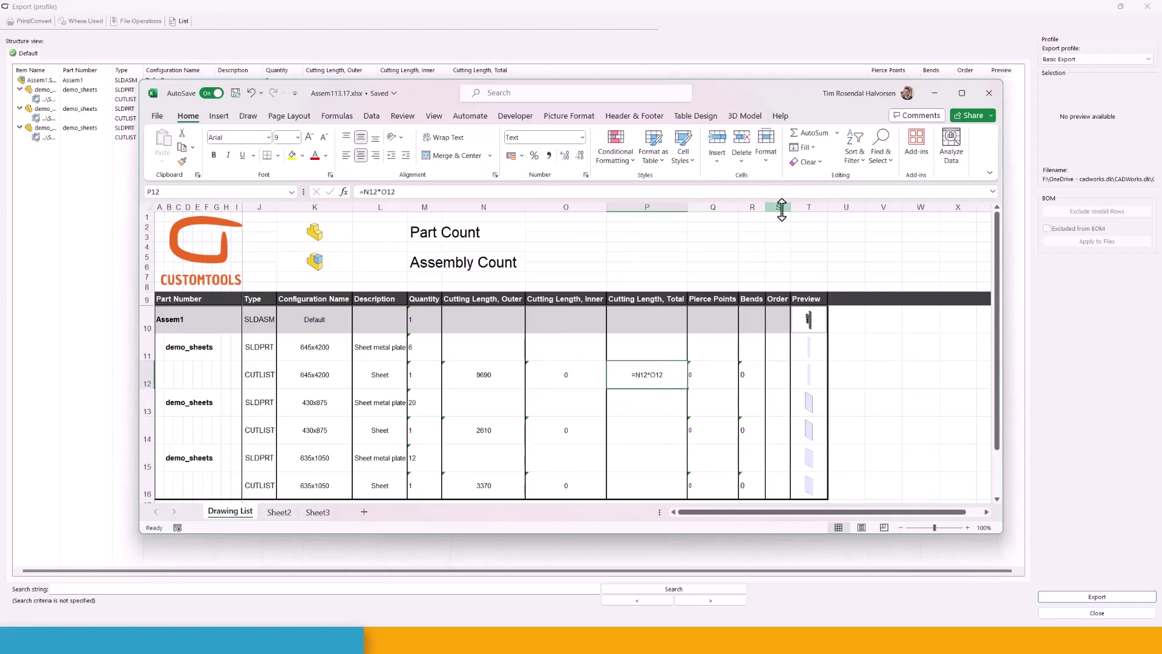
Check the report's Preview, Configuration Name, Description and Cutting Length, Outer columns, and close the report workbook and the Export window
{"action": "left_click", "coordinate": [812, 206]}
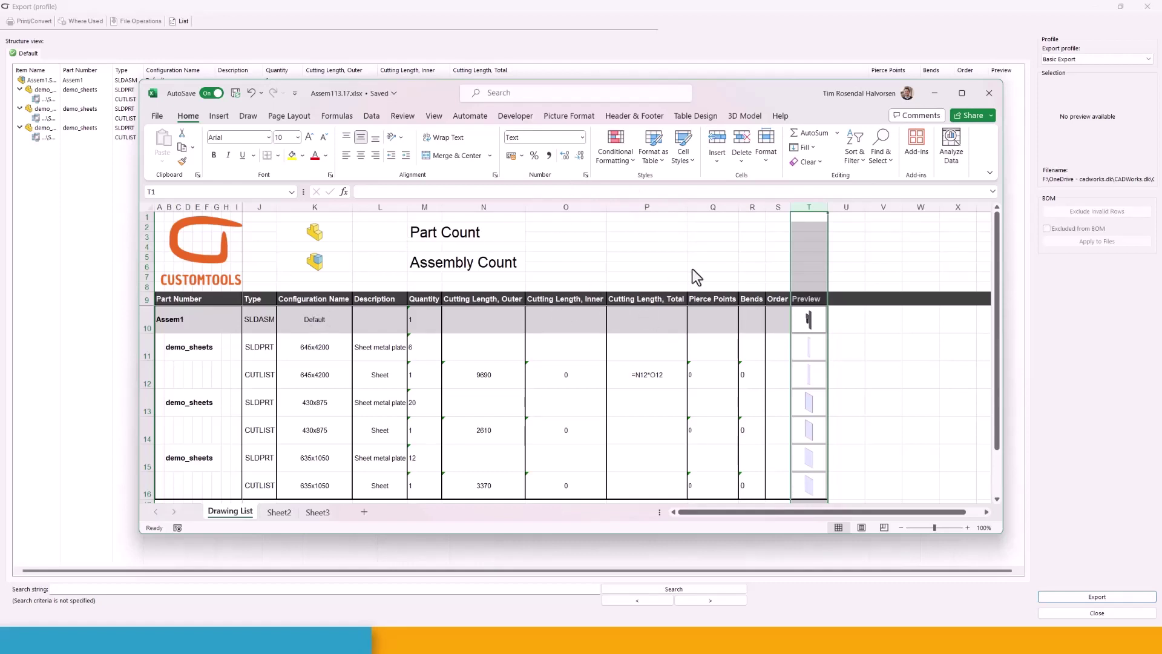
{"action": "left_click", "coordinate": [324, 208]}
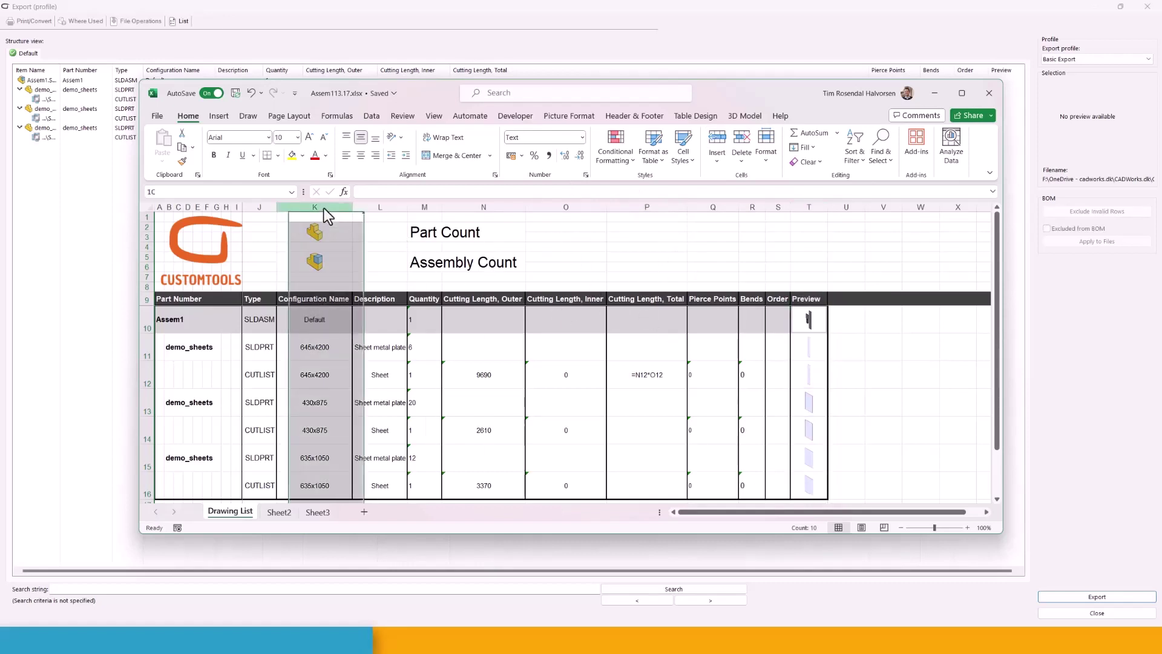
{"action": "left_click", "coordinate": [380, 207]}
{"action": "left_click", "coordinate": [484, 207]}
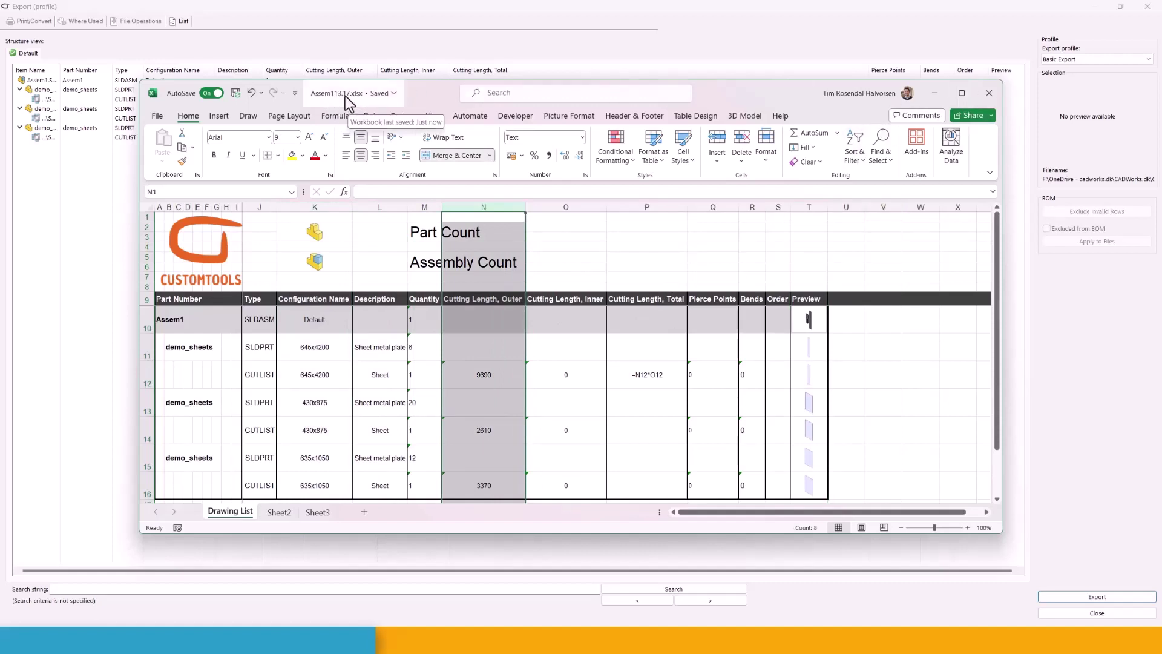
{"action": "left_click", "coordinate": [989, 93]}
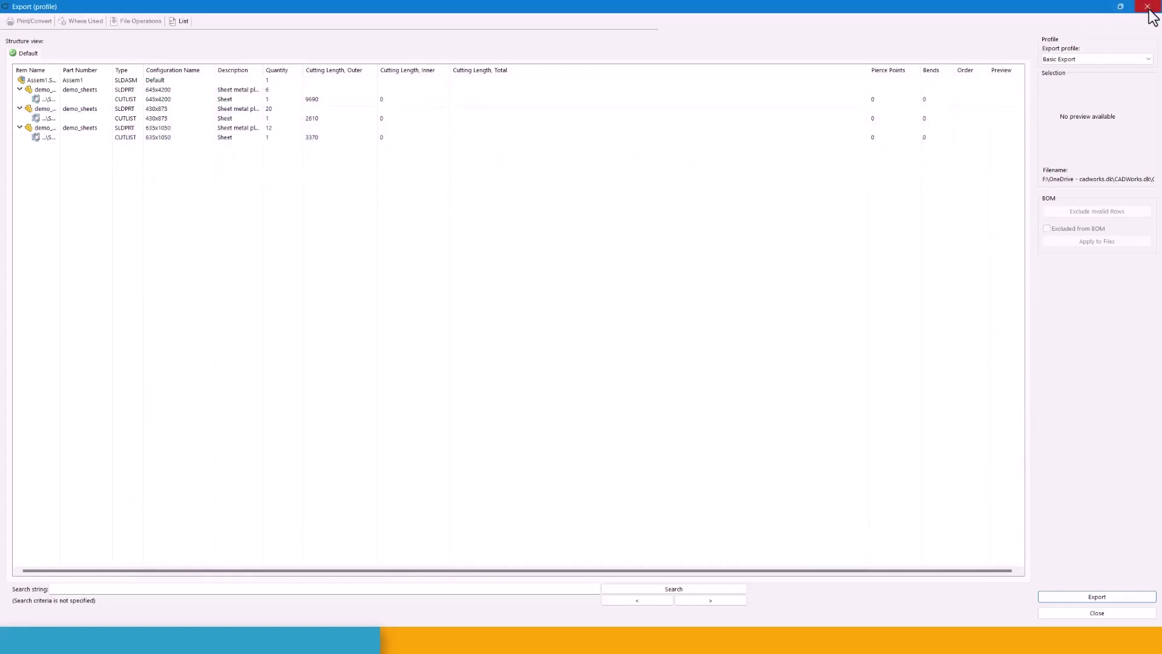
{"action": "left_click", "coordinate": [1148, 8]}
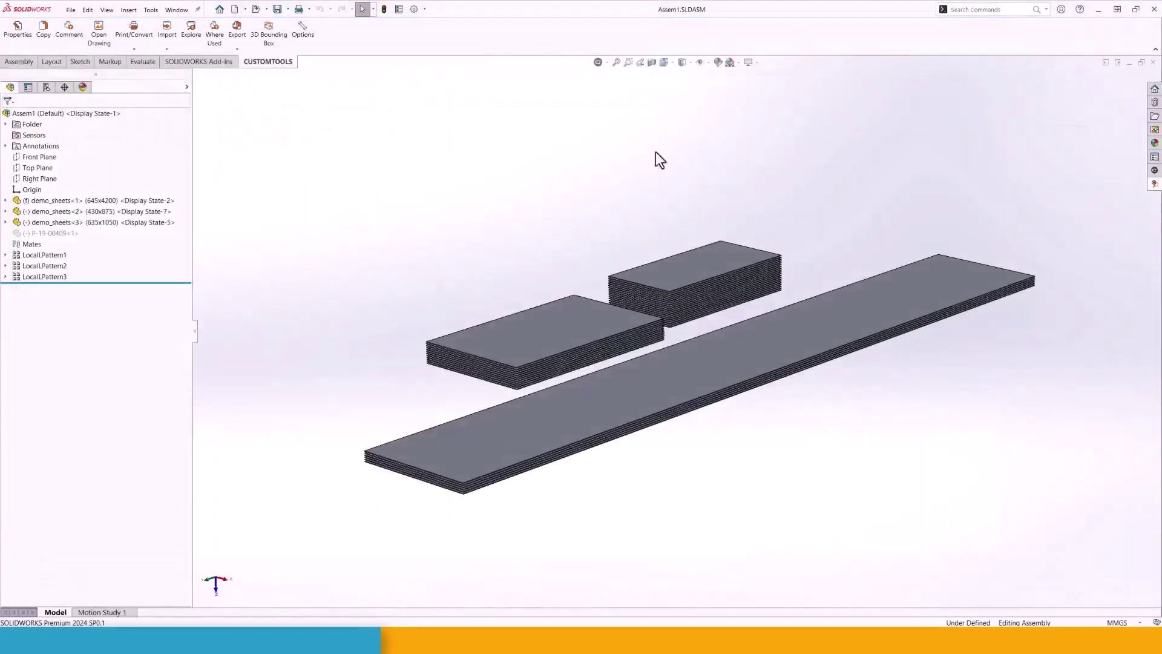
Open the Excel template settings of the Basic Export profile in the CUSTOMTOOLS profile options
{"action": "left_click", "coordinate": [299, 30]}
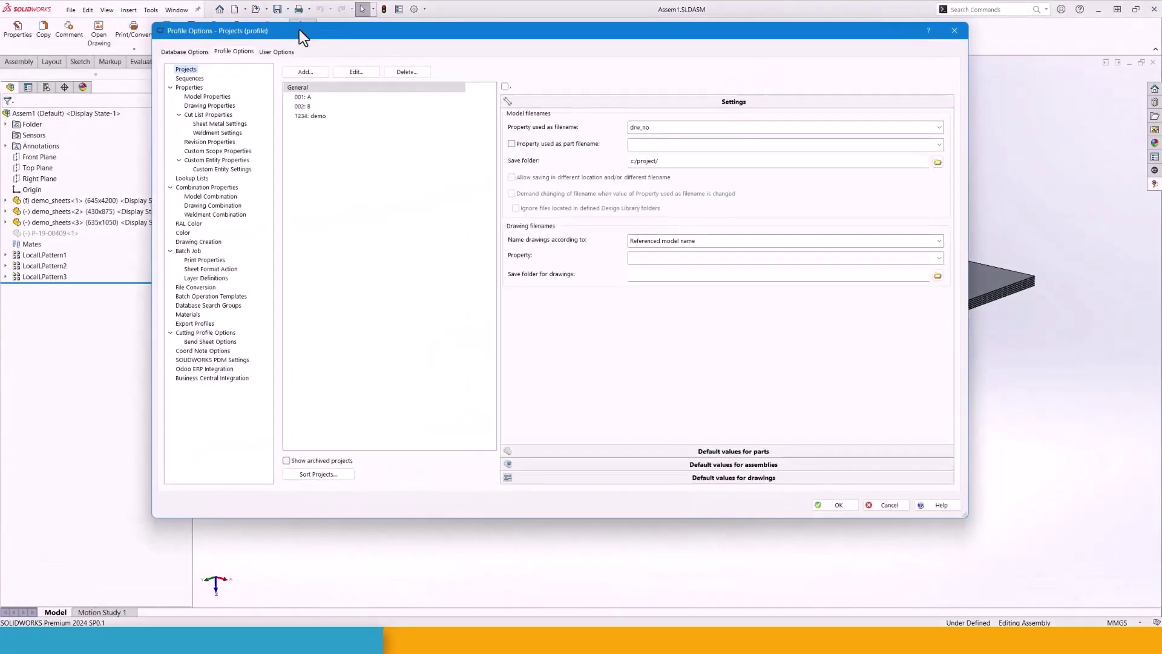
{"action": "left_click", "coordinate": [202, 322]}
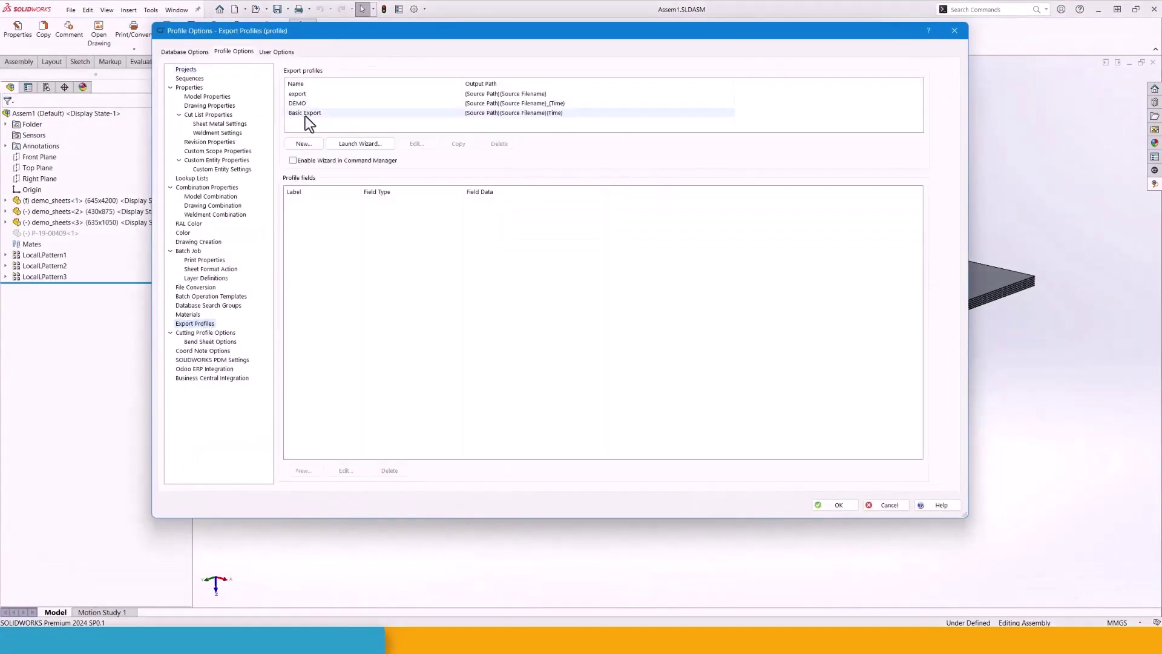
{"action": "left_click", "coordinate": [305, 114]}
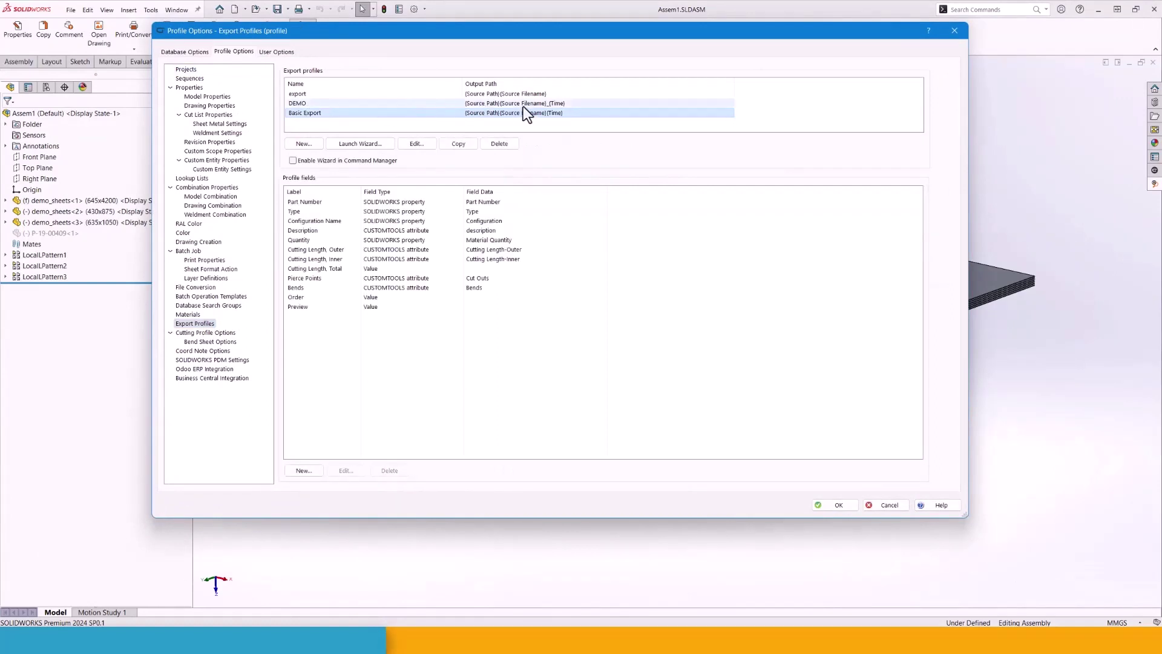
{"action": "left_click", "coordinate": [422, 143]}
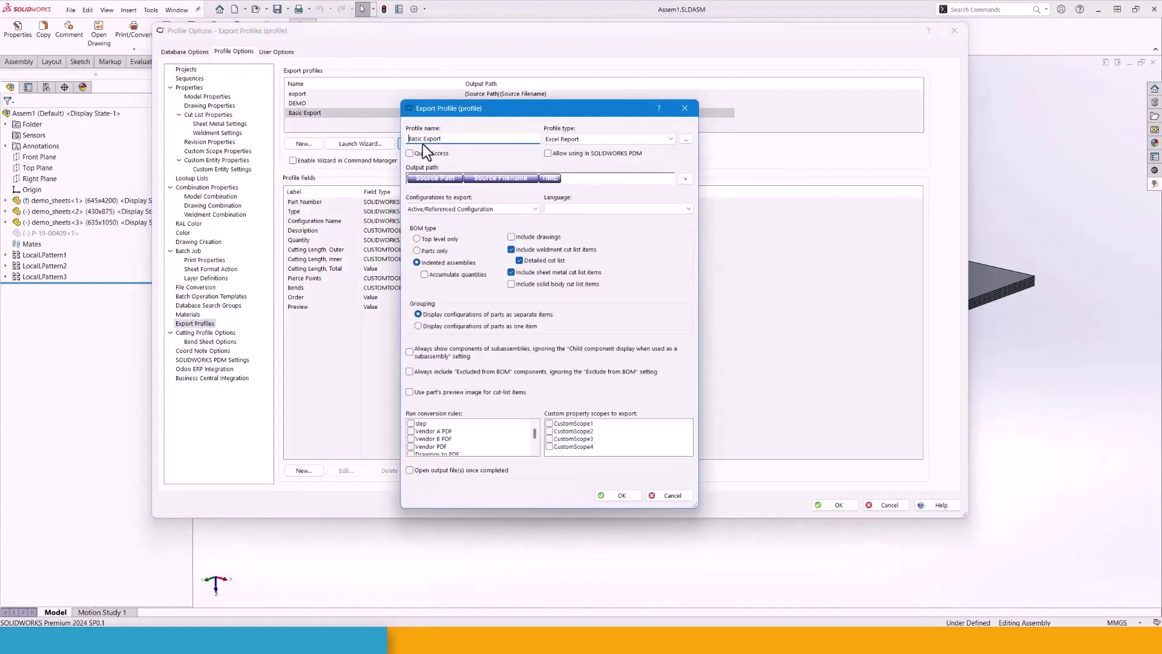
{"action": "left_click", "coordinate": [685, 140]}
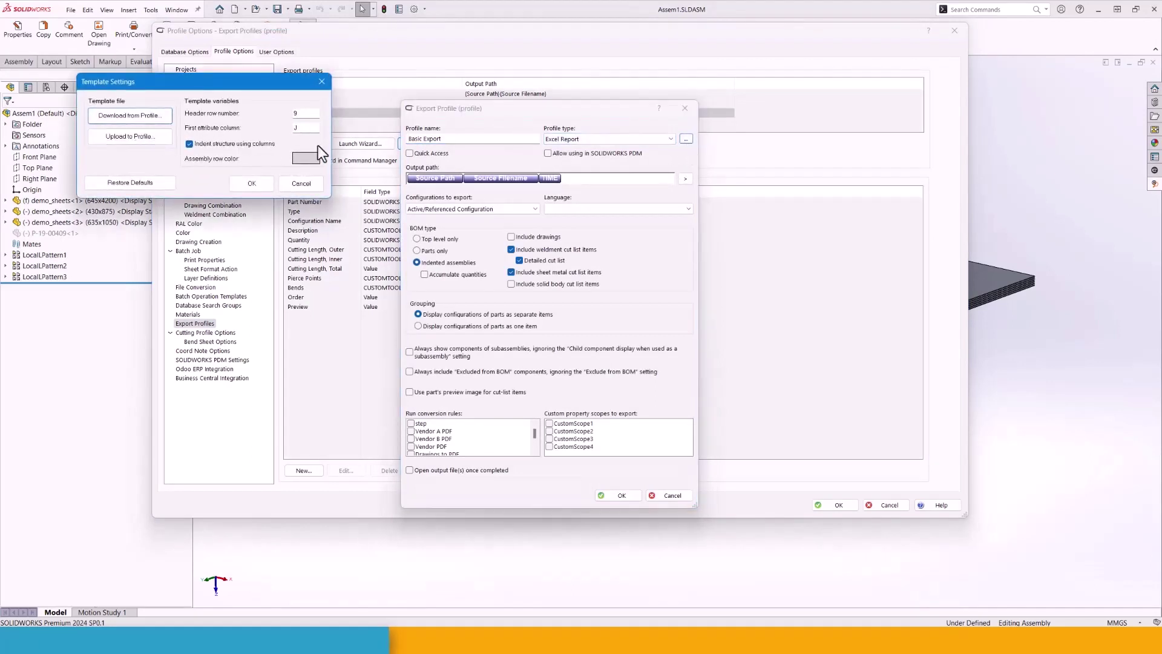
Open the template file demo.xlsx in Excel from the template upload file browser
{"action": "left_click", "coordinate": [136, 137]}
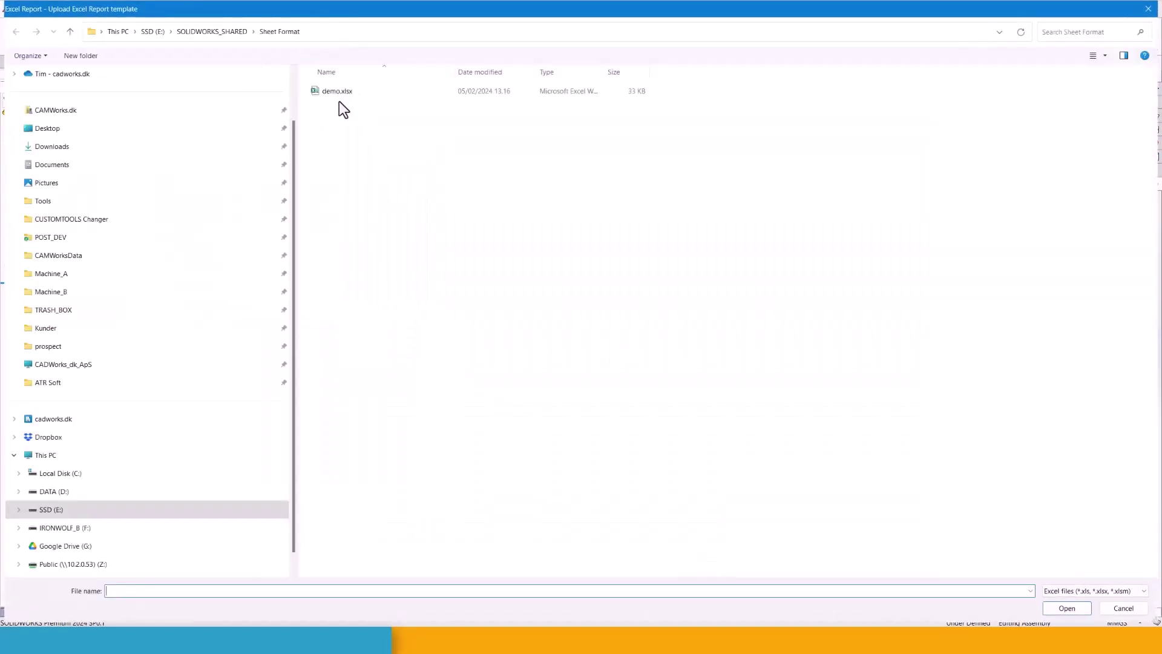
{"action": "left_click", "coordinate": [342, 92]}
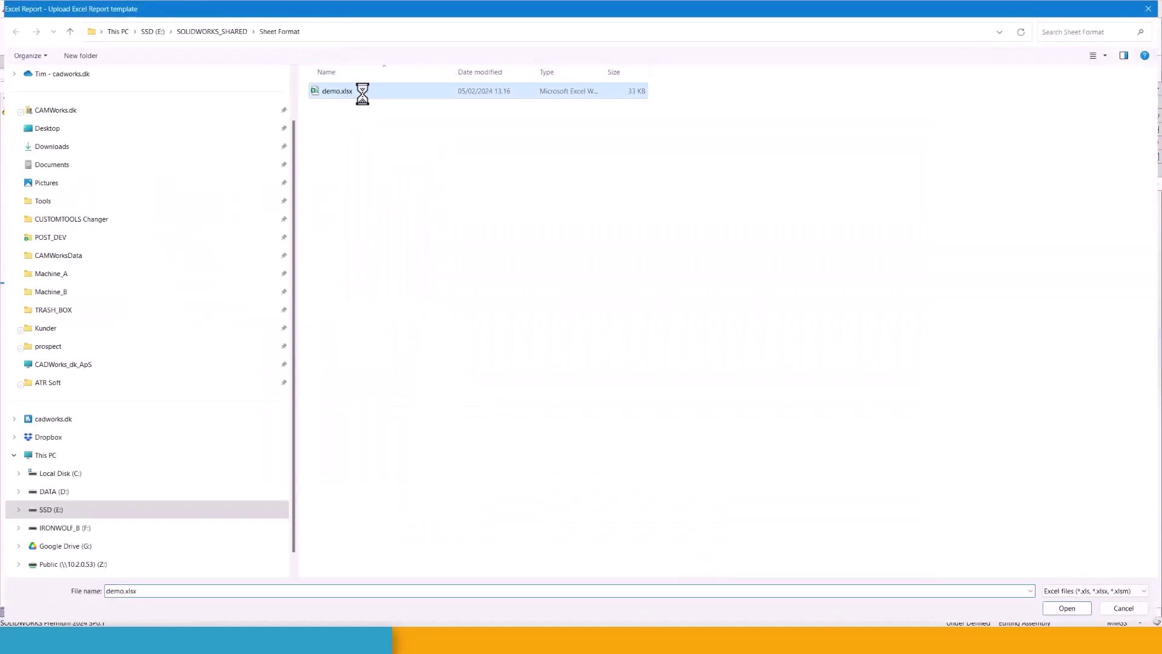
{"action": "right_click", "coordinate": [345, 92]}
{"action": "left_click", "coordinate": [402, 119]}
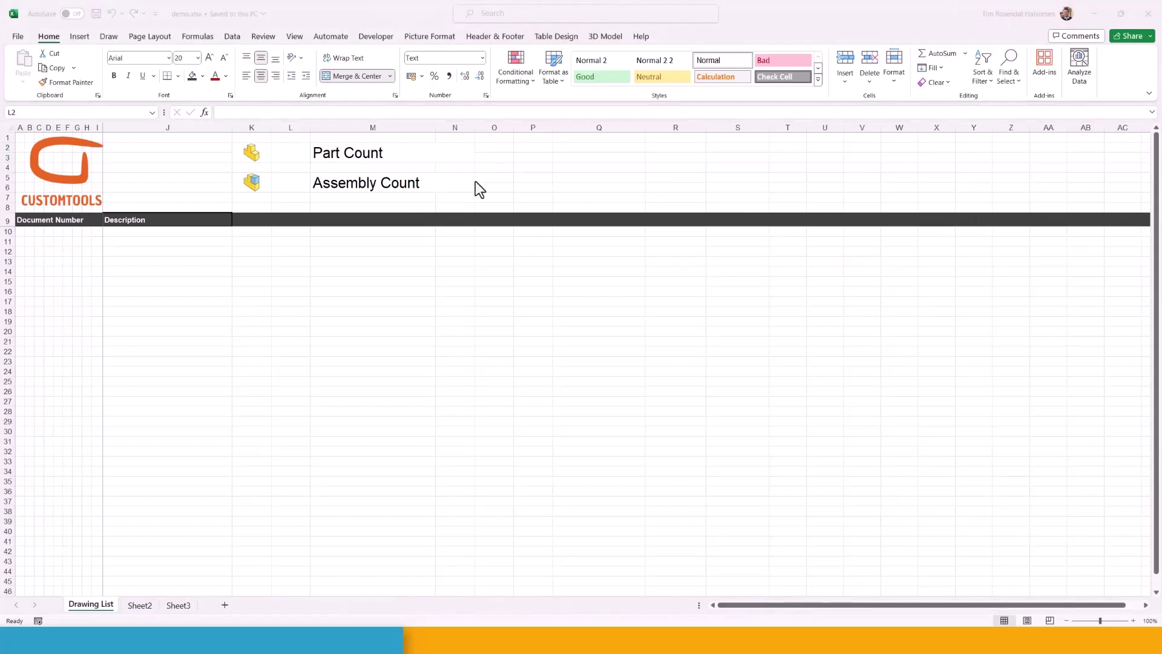
Try to add a part count with the formula =COUNTIF(J10:J999999; "SLDPRT") in cell L2 of the text-formatted template
{"action": "left_click", "coordinate": [300, 157]}
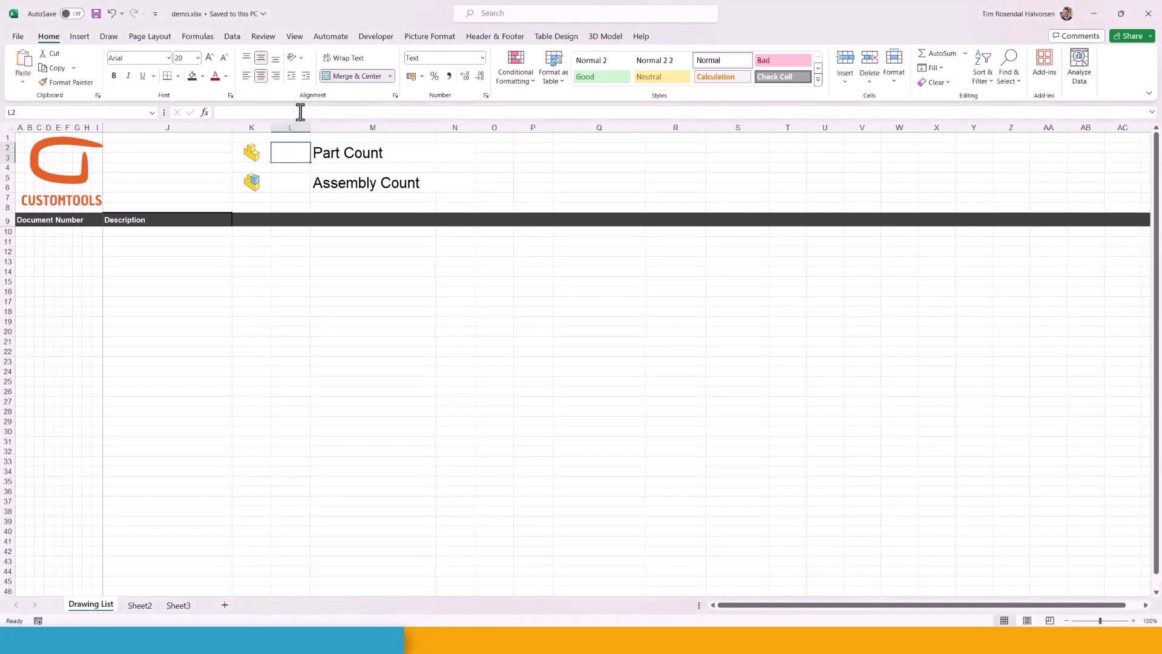
{"action": "left_click", "coordinate": [299, 113]}
{"action": "type", "text": "=COUNTIF(J10:J999999,\"SLDPRT\")"}
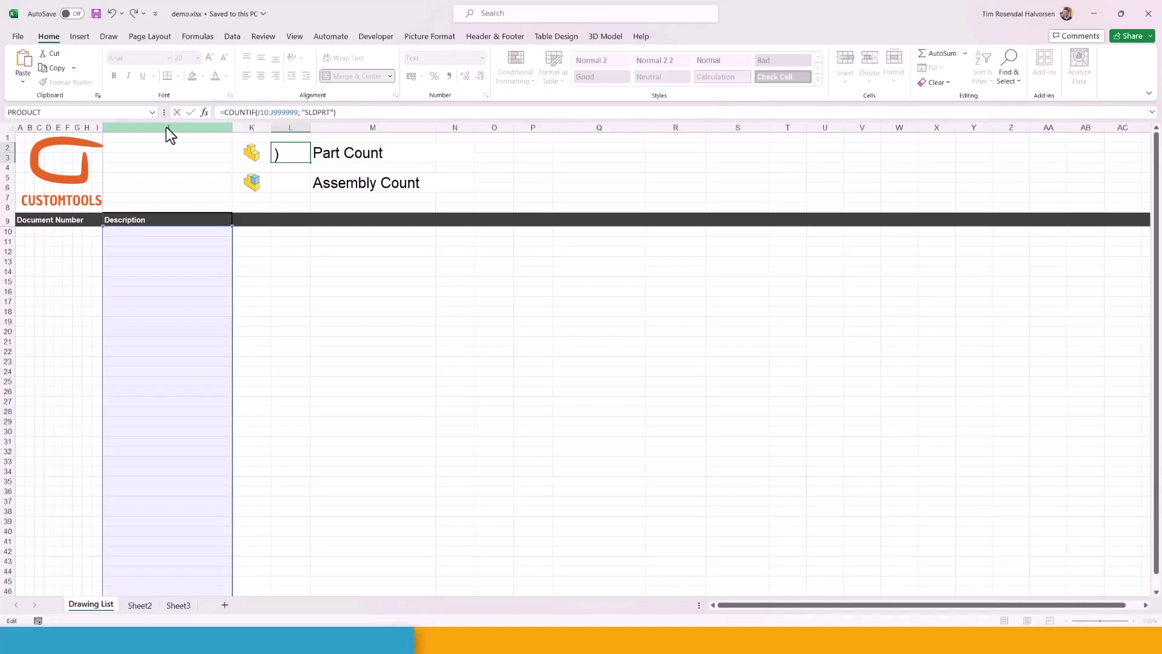
{"action": "key", "text": "Return"}
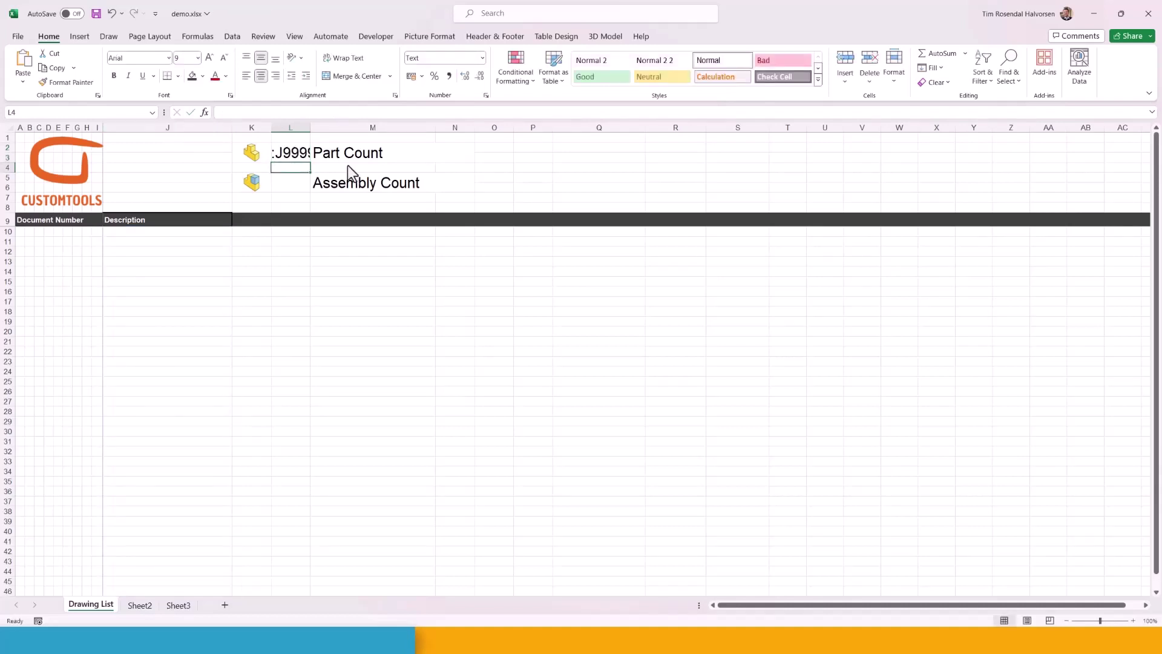
Clear the formula from cell L2 beside the Part Count label
{"action": "left_click", "coordinate": [291, 157]}
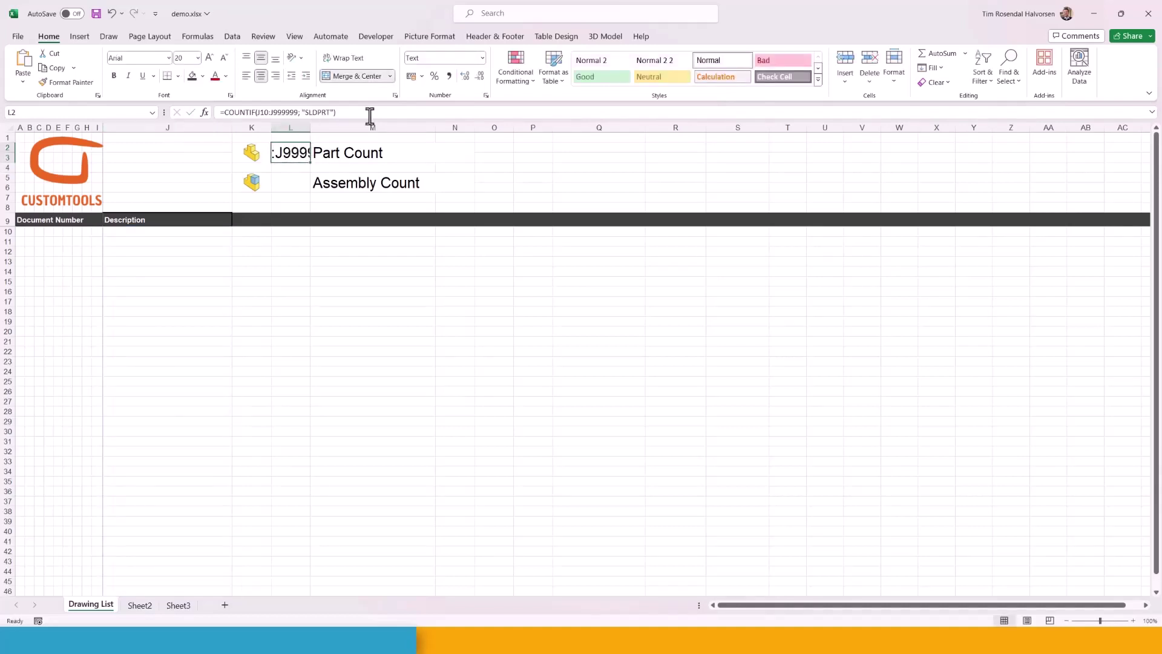
{"action": "left_click_drag", "start_coordinate": [371, 114], "coordinate": [182, 116]}
{"action": "key", "text": "BackSpace"}
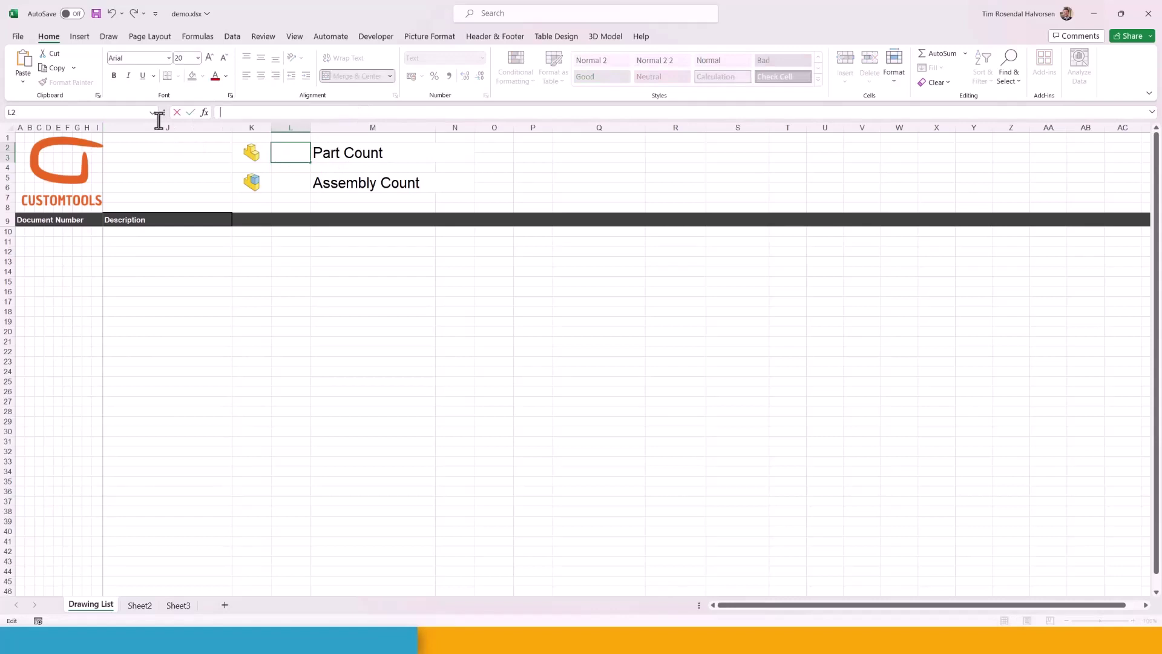
{"action": "left_click", "coordinate": [351, 264]}
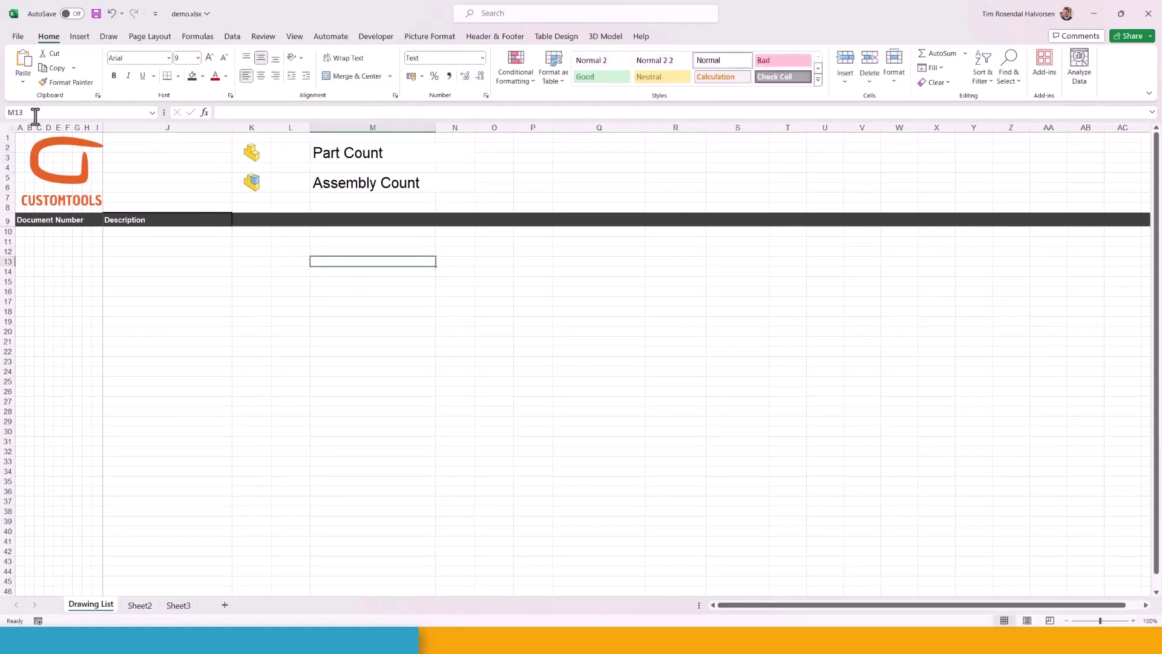
Set the number format of the entire Drawing List sheet to General
{"action": "left_click", "coordinate": [11, 128]}
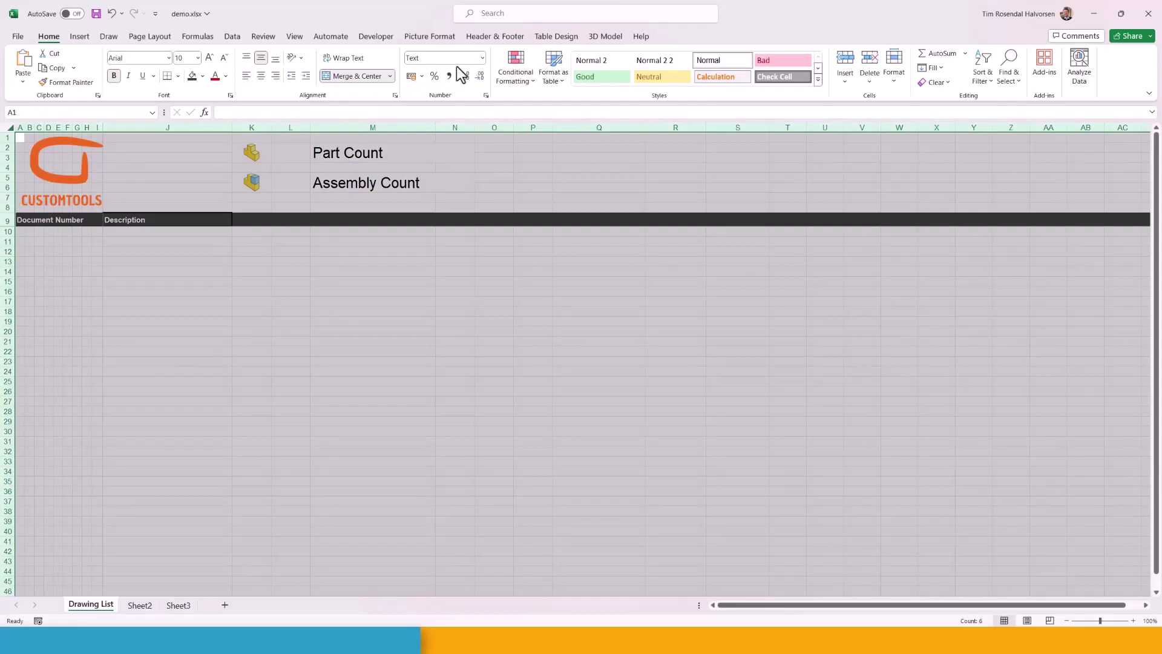
{"action": "left_click", "coordinate": [485, 61]}
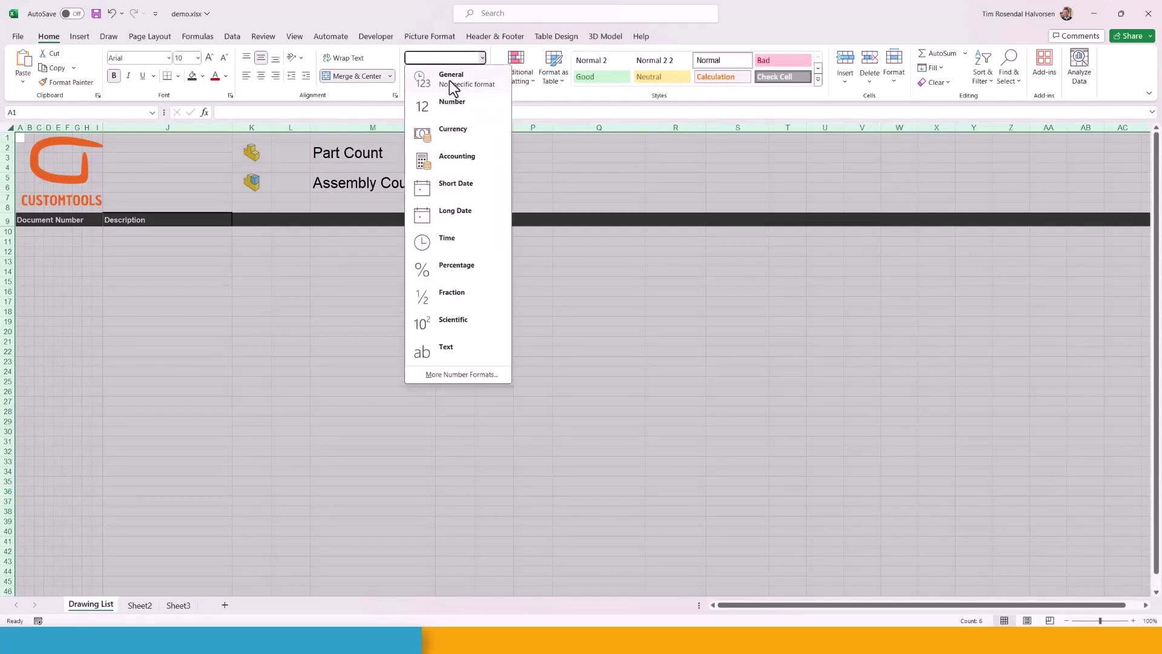
{"action": "left_click", "coordinate": [449, 80]}
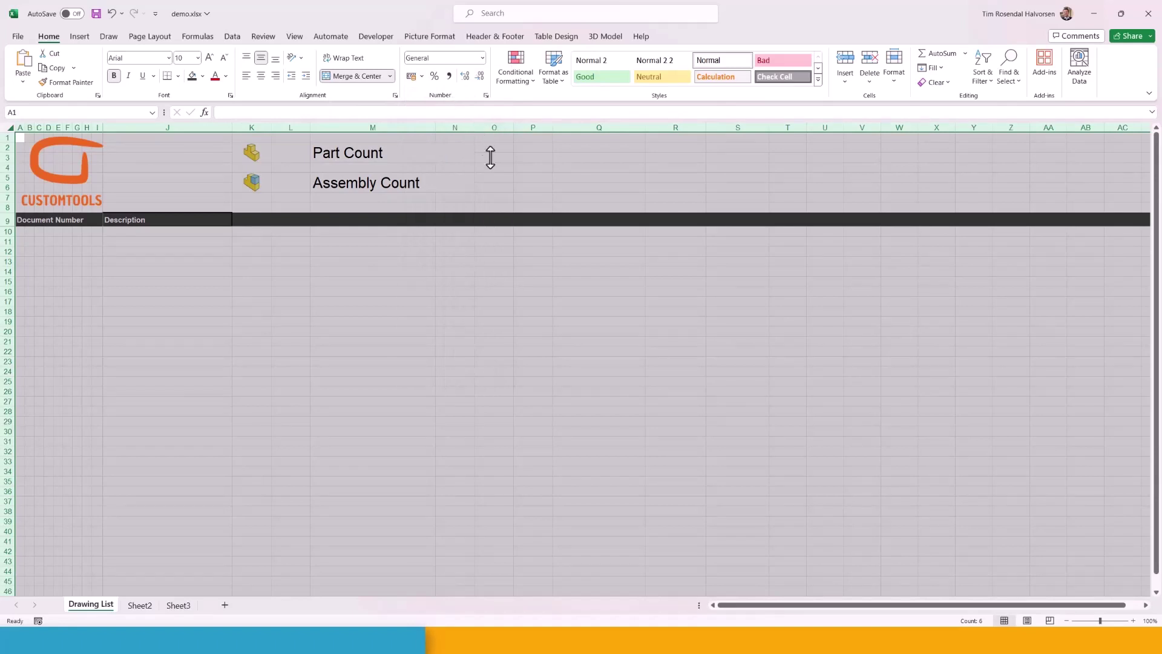
{"action": "left_click", "coordinate": [228, 251]}
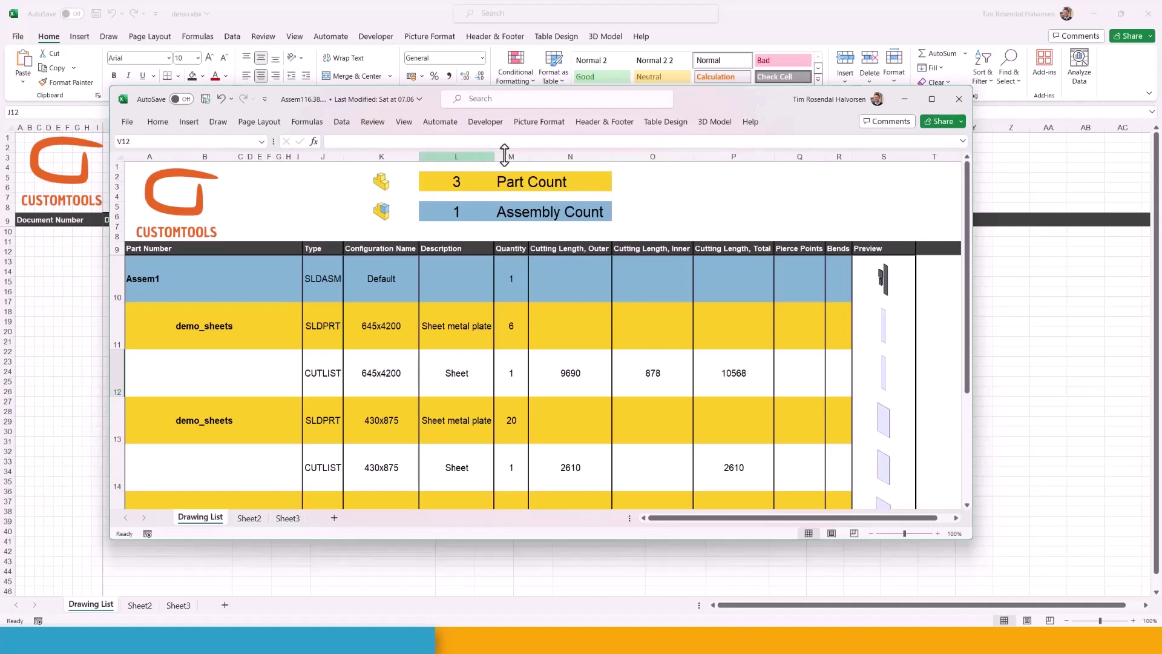
Check columns M to R in the finished example report and format cells M10:R11 of the template as Number with 0 decimal places
{"action": "left_click_drag", "start_coordinate": [515, 156], "coordinate": [835, 148]}
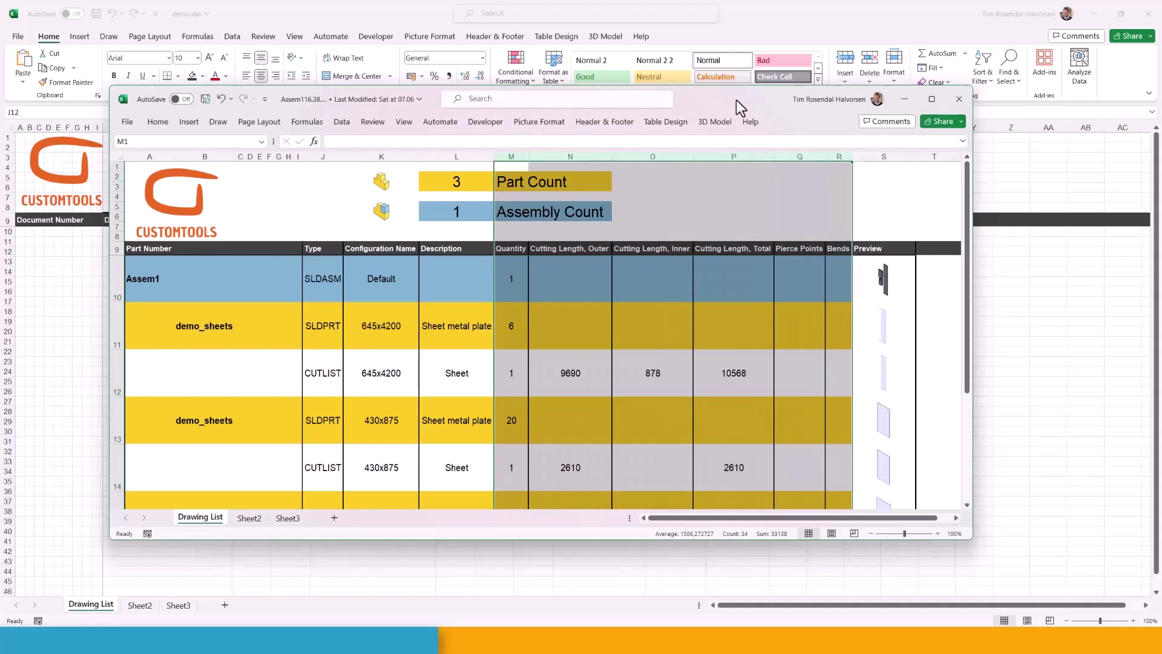
{"action": "left_click_drag", "start_coordinate": [736, 100], "coordinate": [0, 127]}
{"action": "left_click_drag", "start_coordinate": [332, 234], "coordinate": [680, 243]}
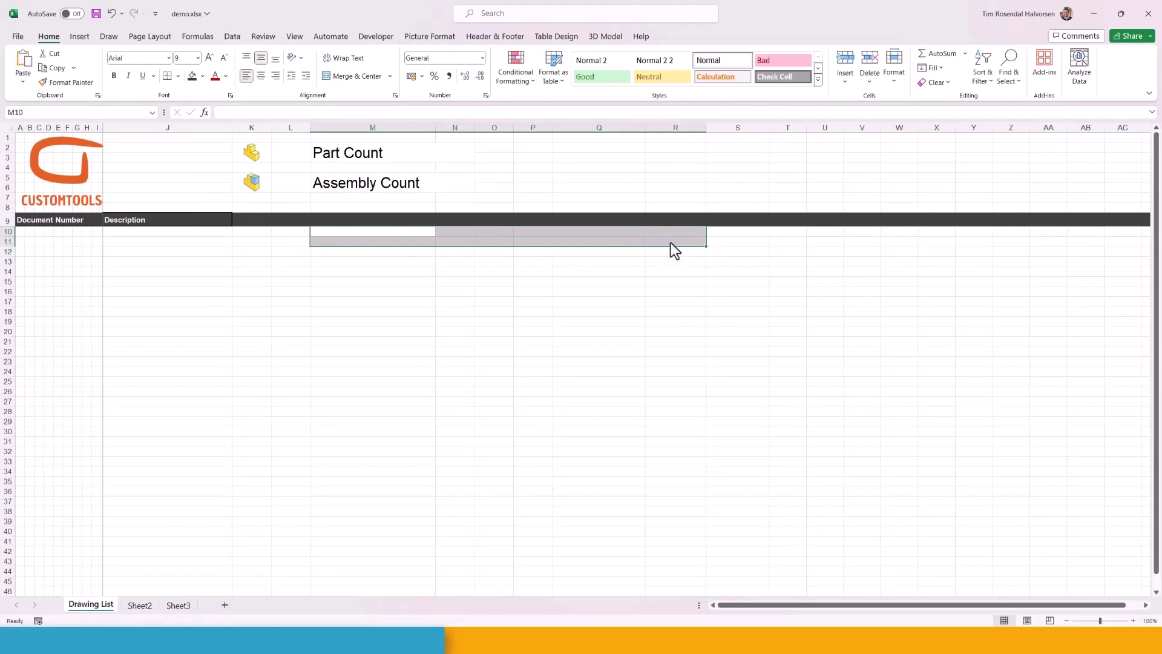
{"action": "left_click", "coordinate": [483, 57]}
{"action": "left_click", "coordinate": [444, 374]}
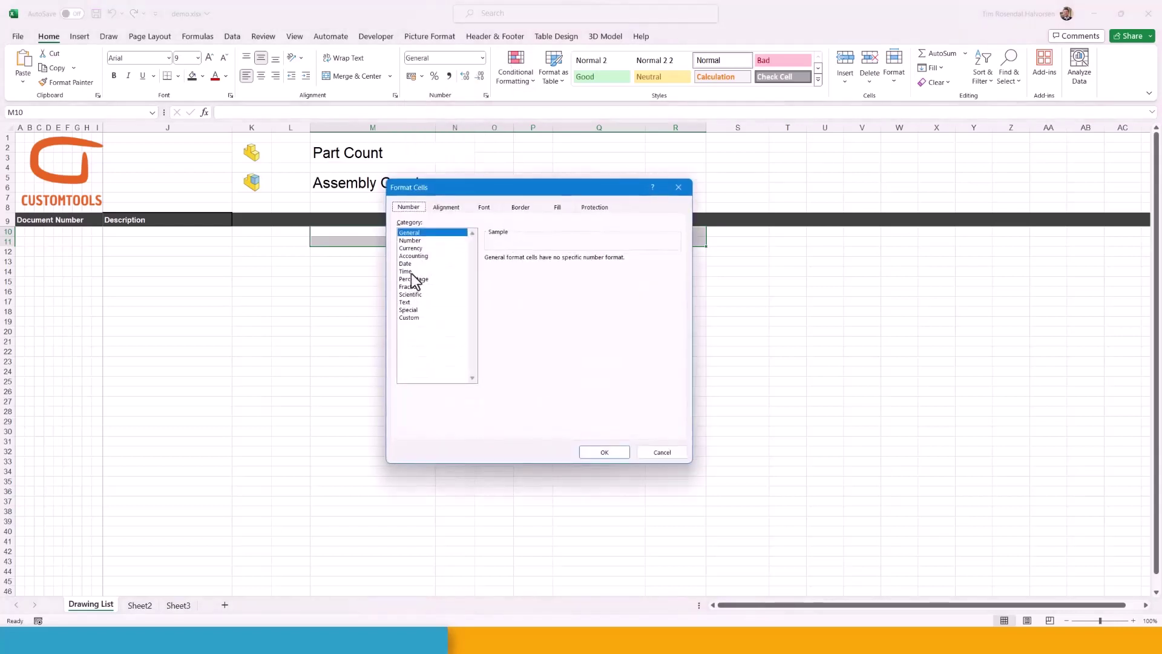
{"action": "left_click", "coordinate": [417, 241]}
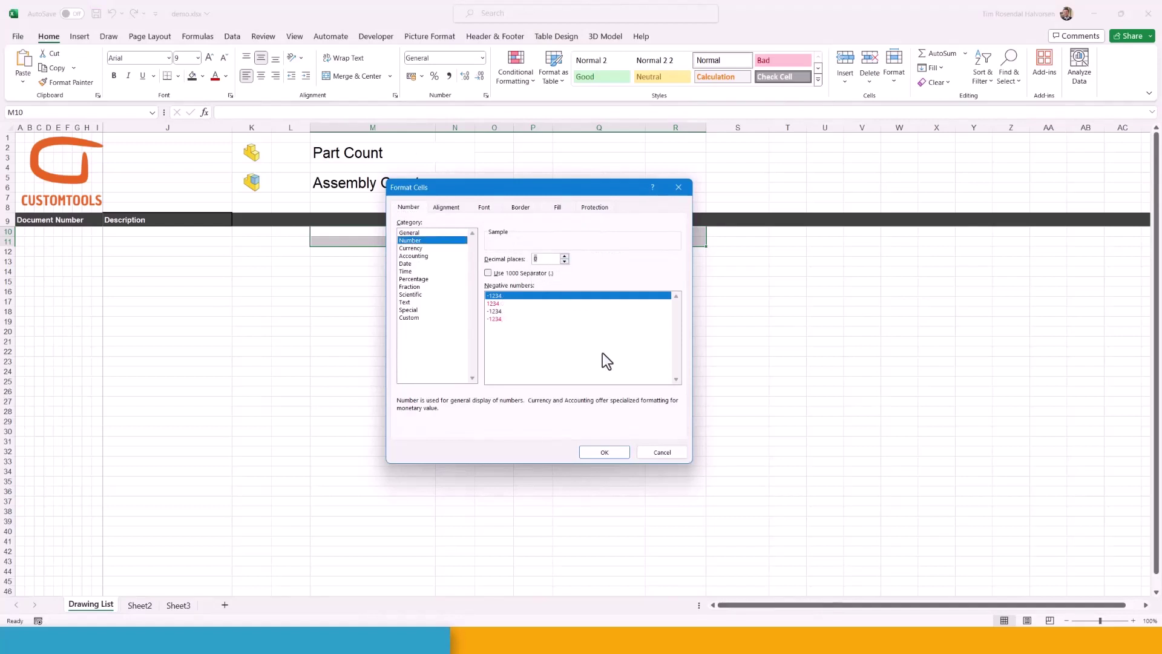
{"action": "left_click", "coordinate": [607, 453]}
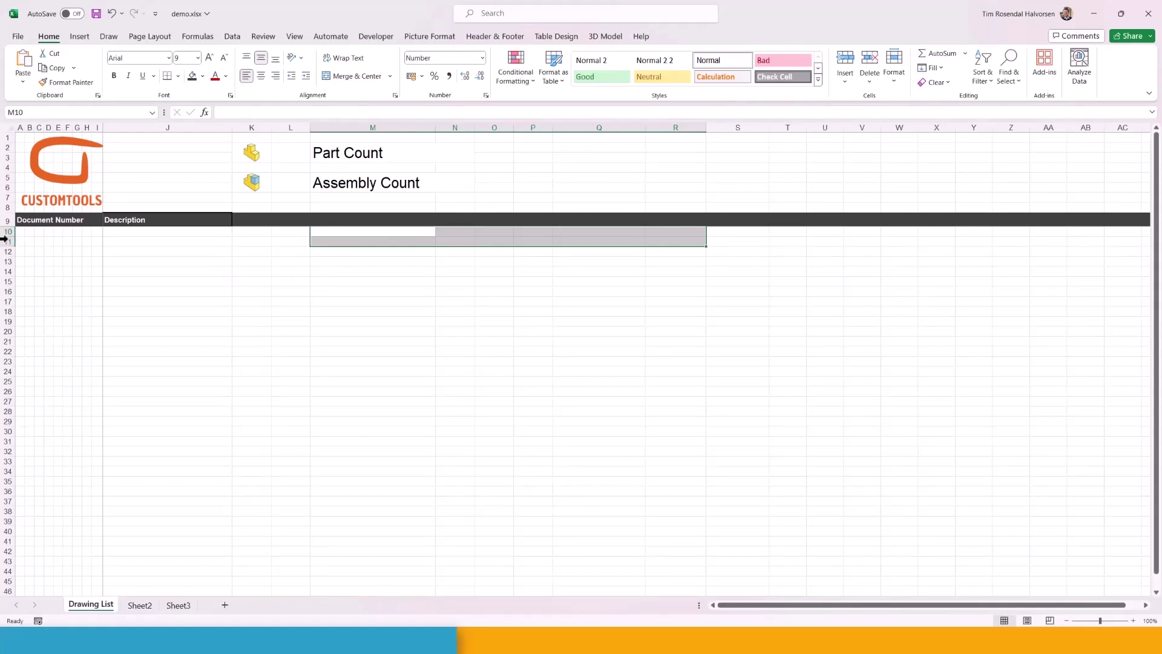
{"action": "mouse_move", "coordinate": [4, 251]}
{"action": "left_mouse_down"}
{"action": "mouse_move", "coordinate": [7, 569]}
{"action": "mouse_move", "coordinate": [20, 306]}
{"action": "mouse_move", "coordinate": [6, 253]}
{"action": "left_mouse_up"}
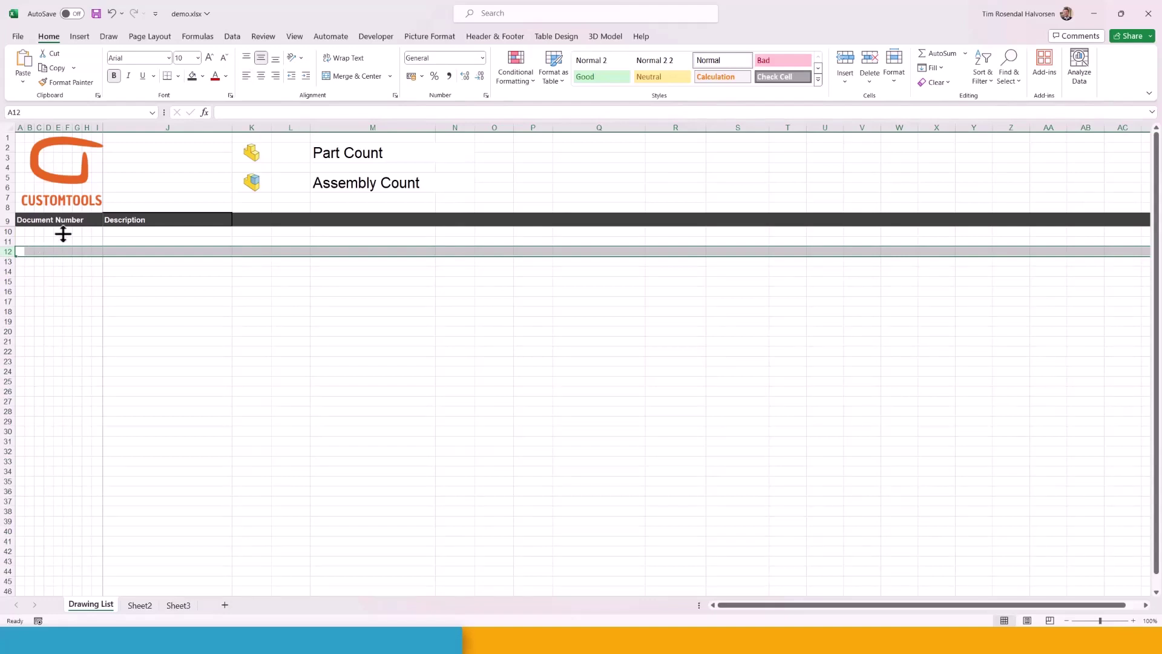
{"action": "left_click", "coordinate": [9, 233]}
{"action": "left_click_drag", "start_coordinate": [12, 240], "coordinate": [13, 237]}
{"action": "left_click", "coordinate": [899, 147]}
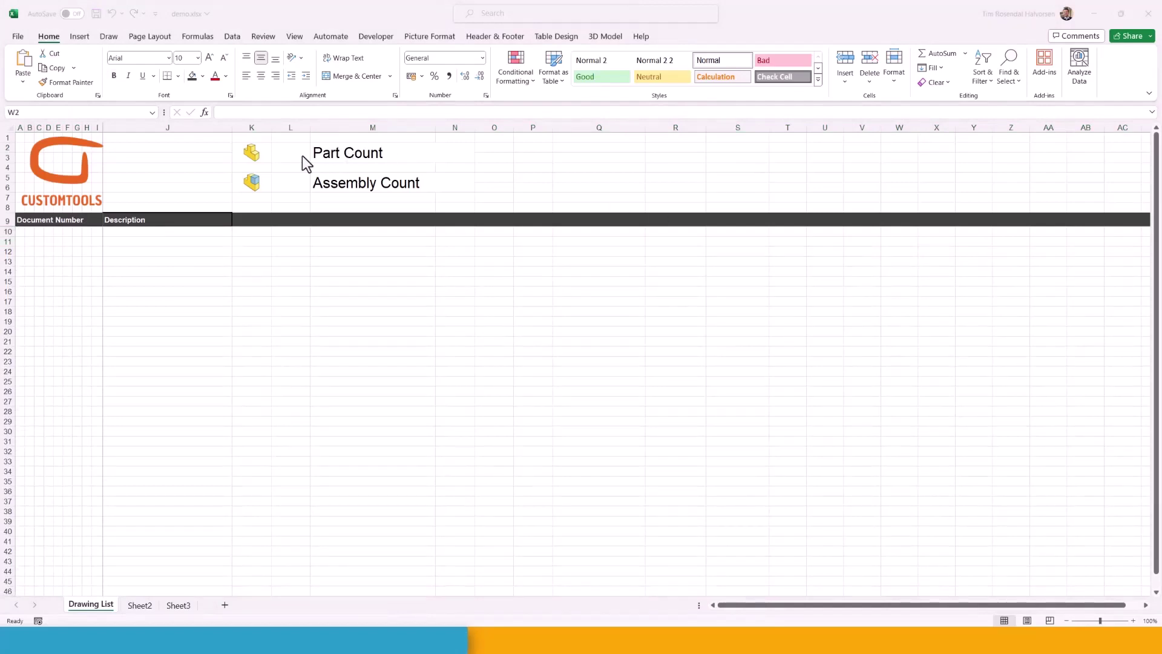
Add the part count to cell L2 beside the Part Count label with the formula =COUNTIF(J10:J999999; "SLDPRT")
{"action": "left_click", "coordinate": [276, 159]}
{"action": "left_click", "coordinate": [288, 114]}
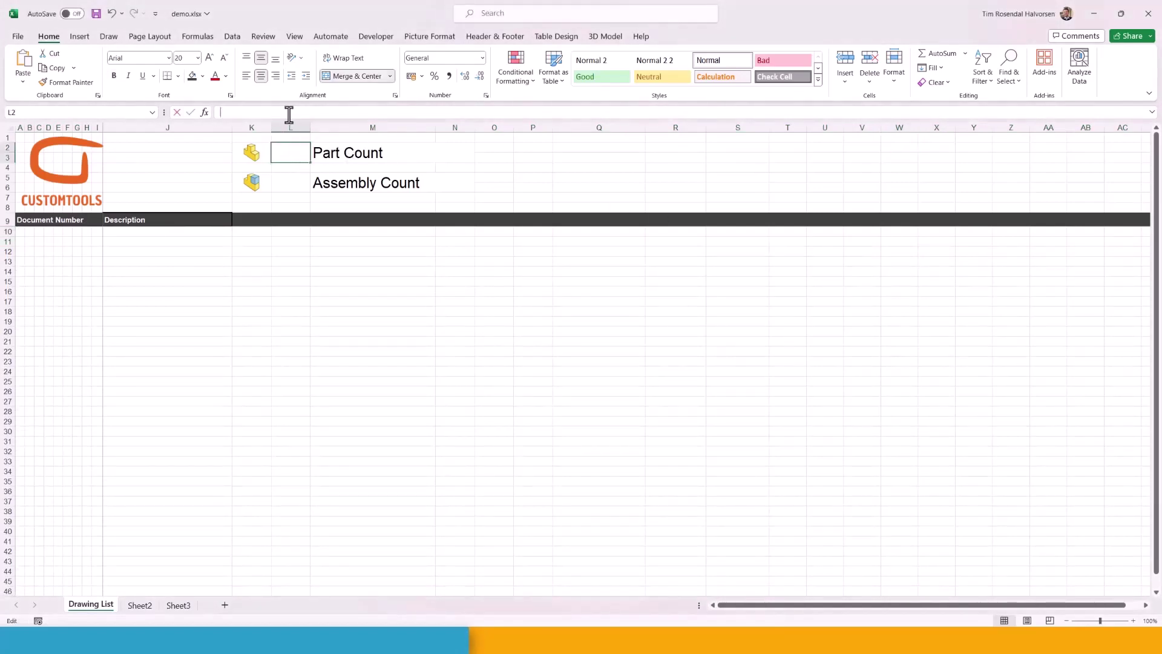
{"action": "type", "text": "=COUNTIF(J10:J99999; \"SLDPRT\")"}
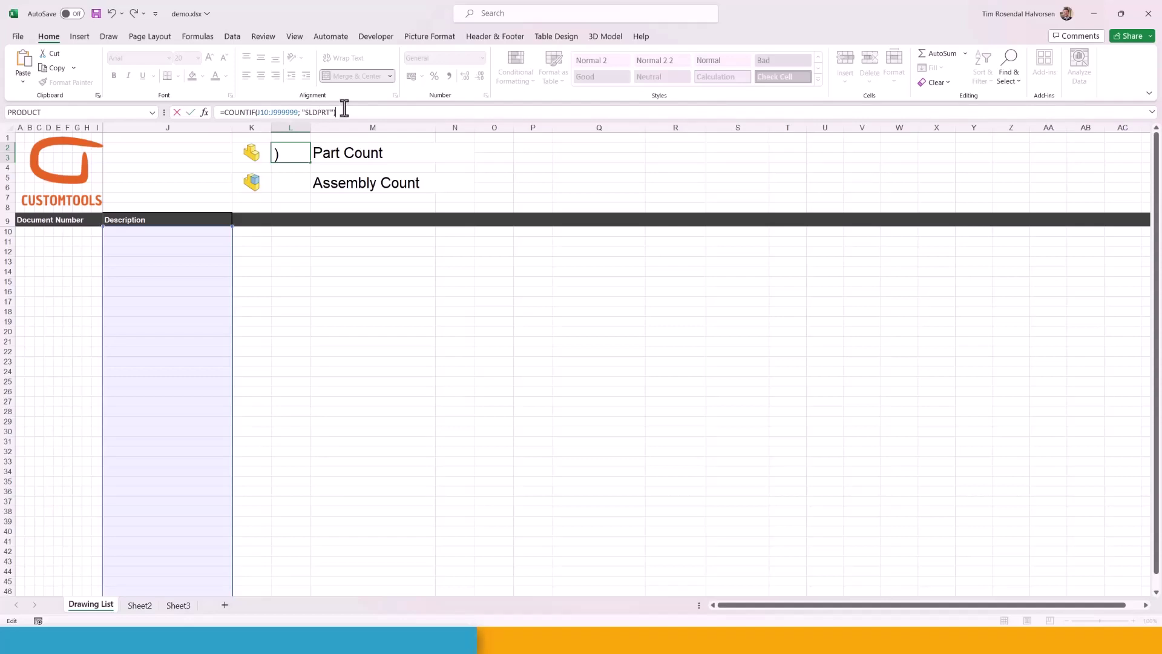
{"action": "key", "text": "Return"}
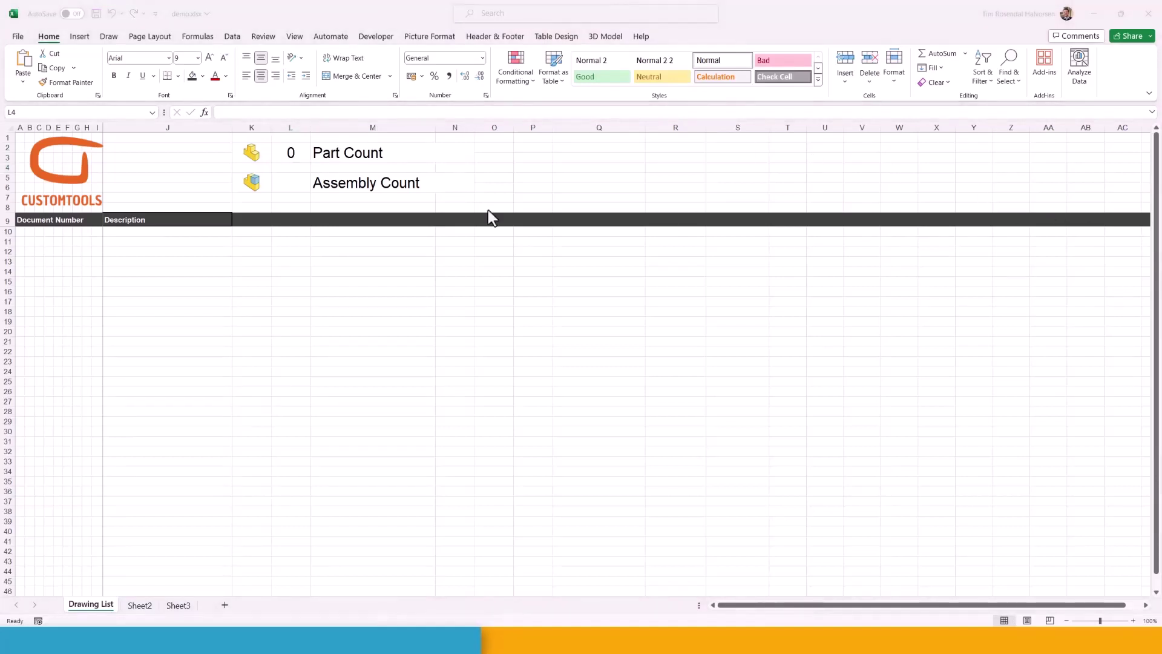
Add the assembly count to the cell beside the Assembly Count label with the formula =COUNTIF(J10:J999999; "SLDASM")
{"action": "left_click", "coordinate": [293, 185]}
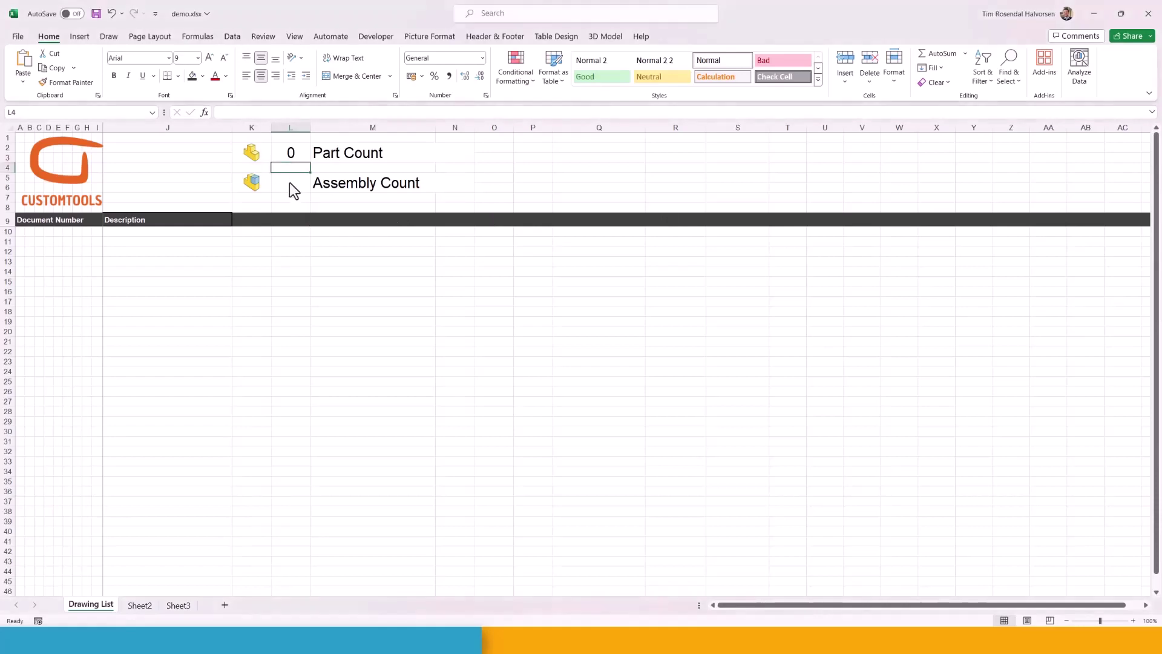
{"action": "left_click", "coordinate": [279, 114]}
{"action": "type", "text": "=COUNTIF(J10:J9999; \"SLDASM\")"}
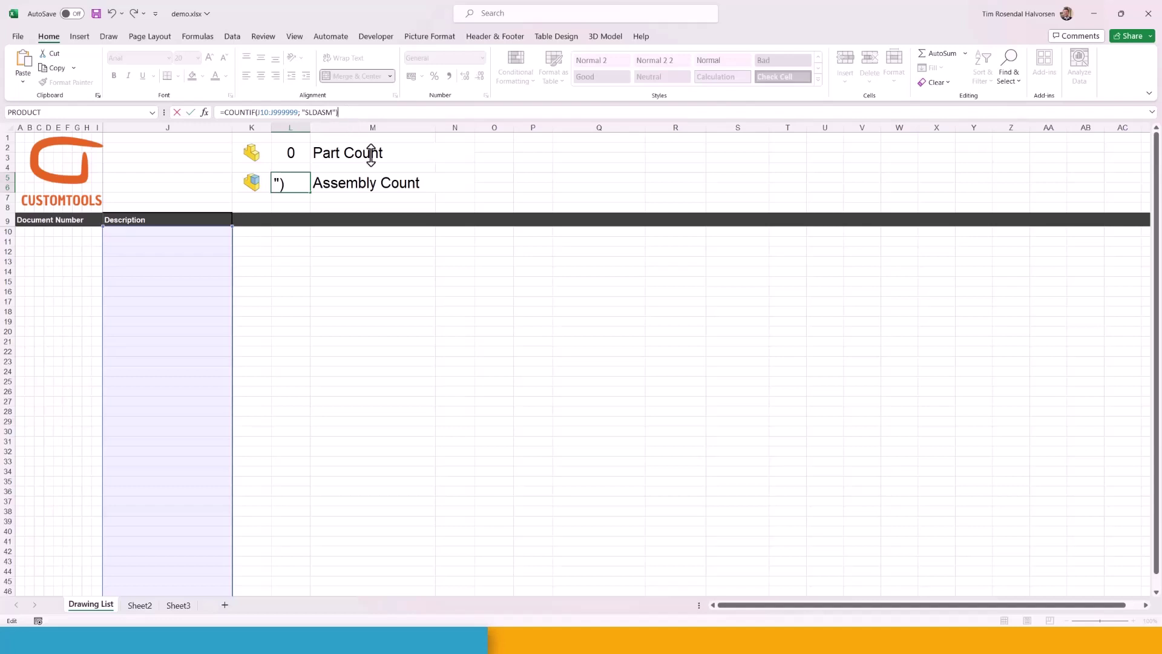
{"action": "key", "text": "Return"}
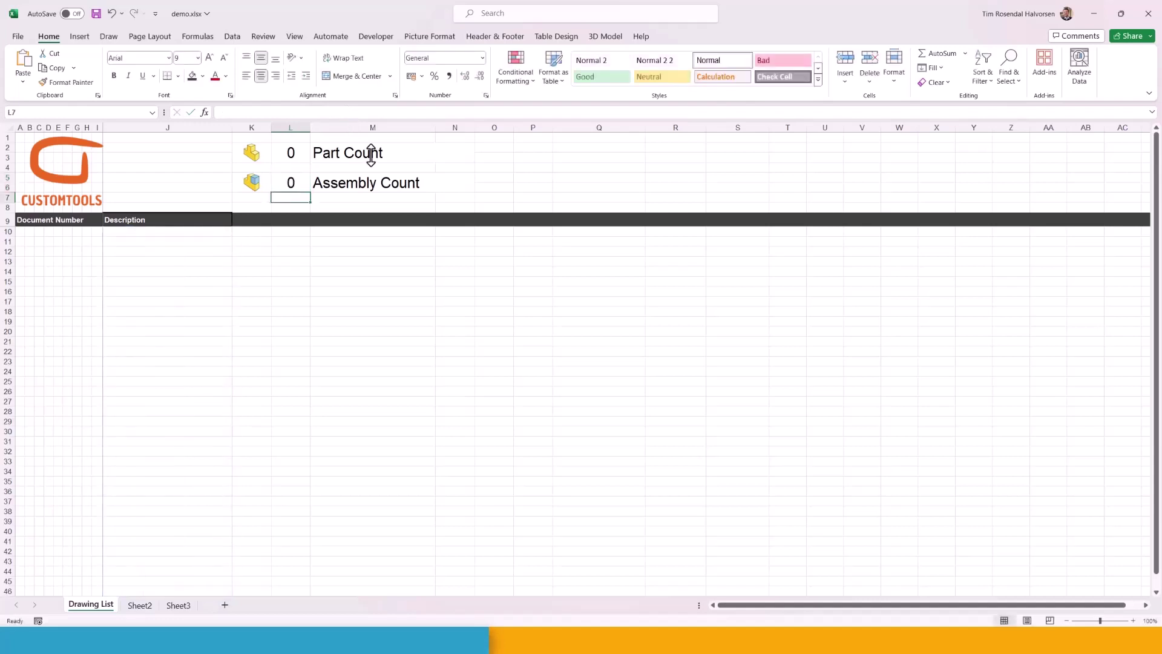
Enter sldprt in cell J11 and sldasm in cell J12 to test the part and assembly count formulas
{"action": "left_click", "coordinate": [152, 242]}
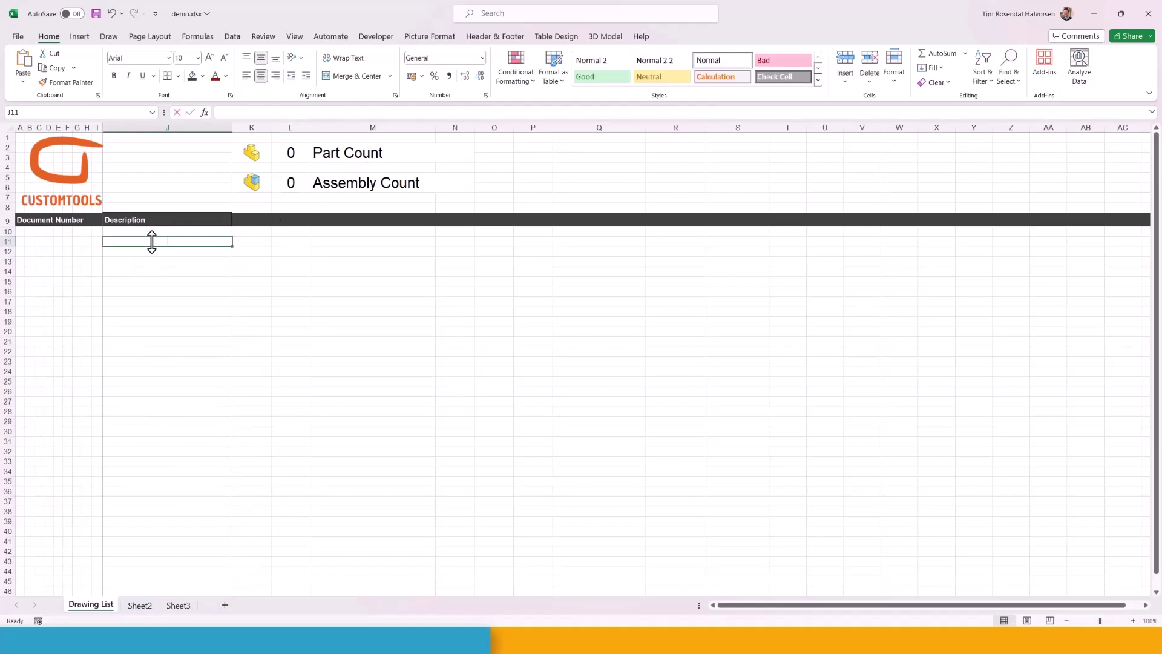
{"action": "type", "text": "sldprt"}
{"action": "key", "text": "Return"}
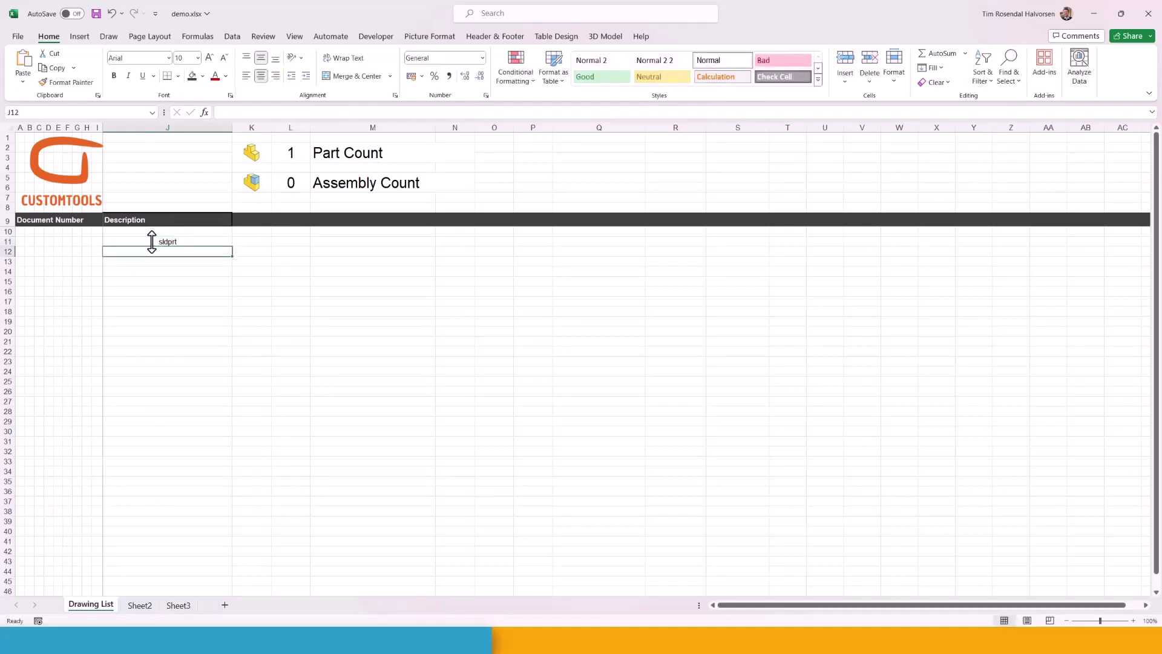
{"action": "type", "text": "sldpas"}
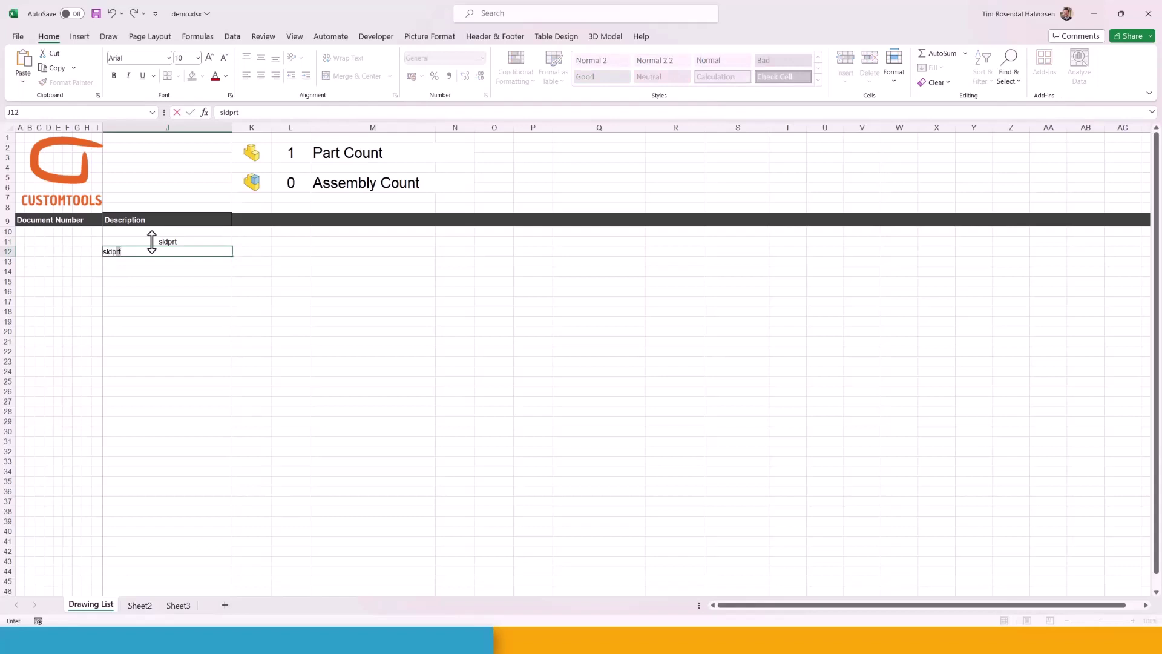
{"action": "key", "text": "BackSpace"}
{"action": "key", "text": "BackSpace"}
{"action": "key", "text": "BackSpace"}
{"action": "type", "text": "asm"}
{"action": "key", "text": "Return"}
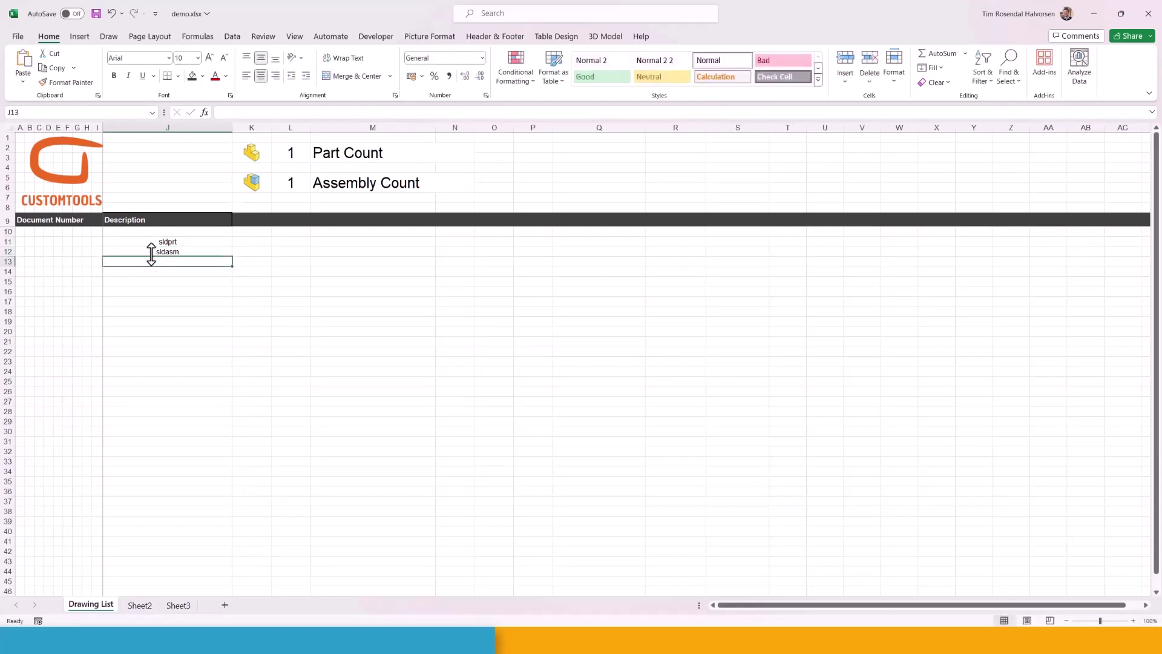
Clear the test entries from cells J11 and J12
{"action": "left_click_drag", "start_coordinate": [151, 271], "coordinate": [176, 237]}
{"action": "key", "text": "Delete"}
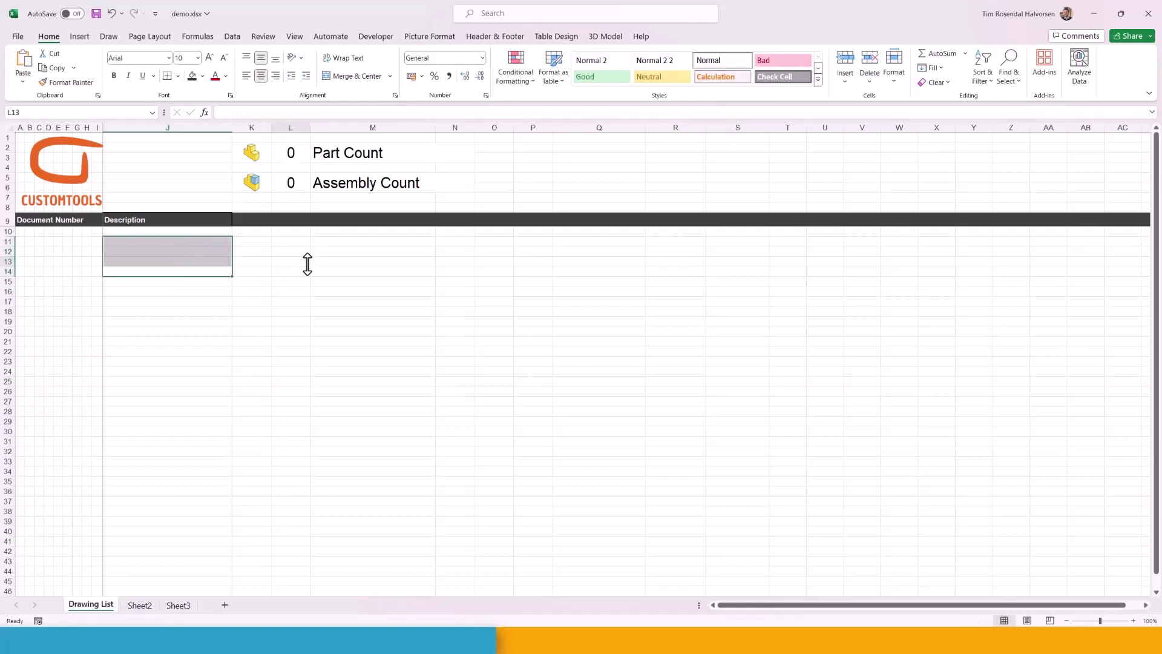
{"action": "left_click", "coordinate": [306, 261]}
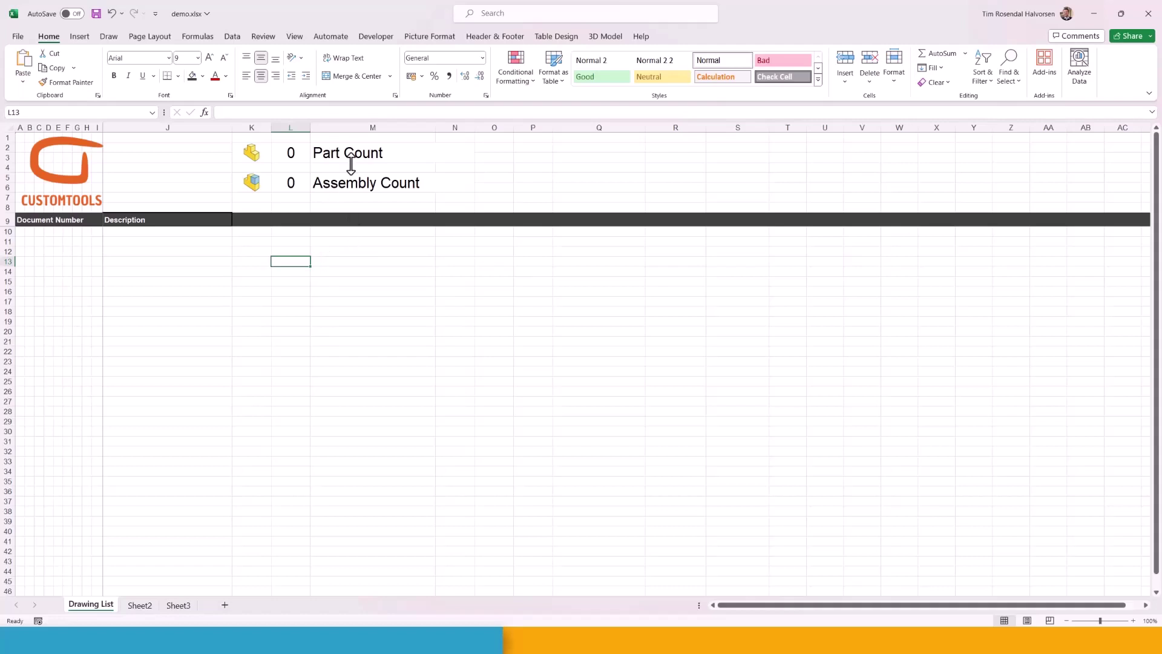
Fill the entire Drawing List sheet with white
{"action": "left_click", "coordinate": [9, 128]}
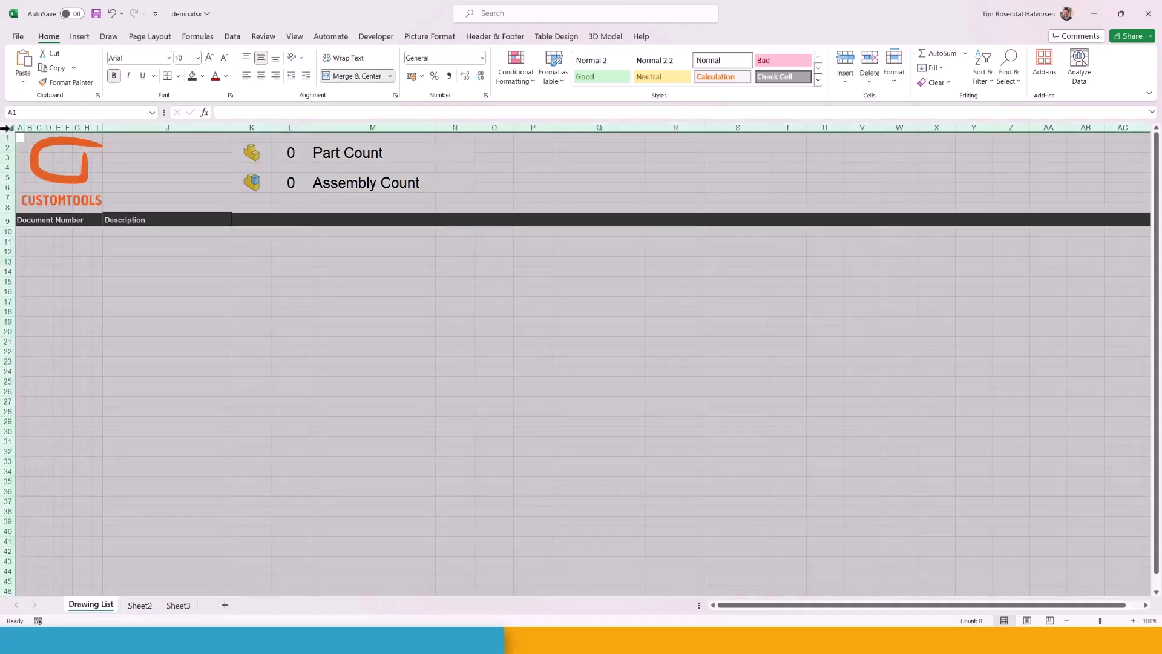
{"action": "left_click", "coordinate": [202, 76]}
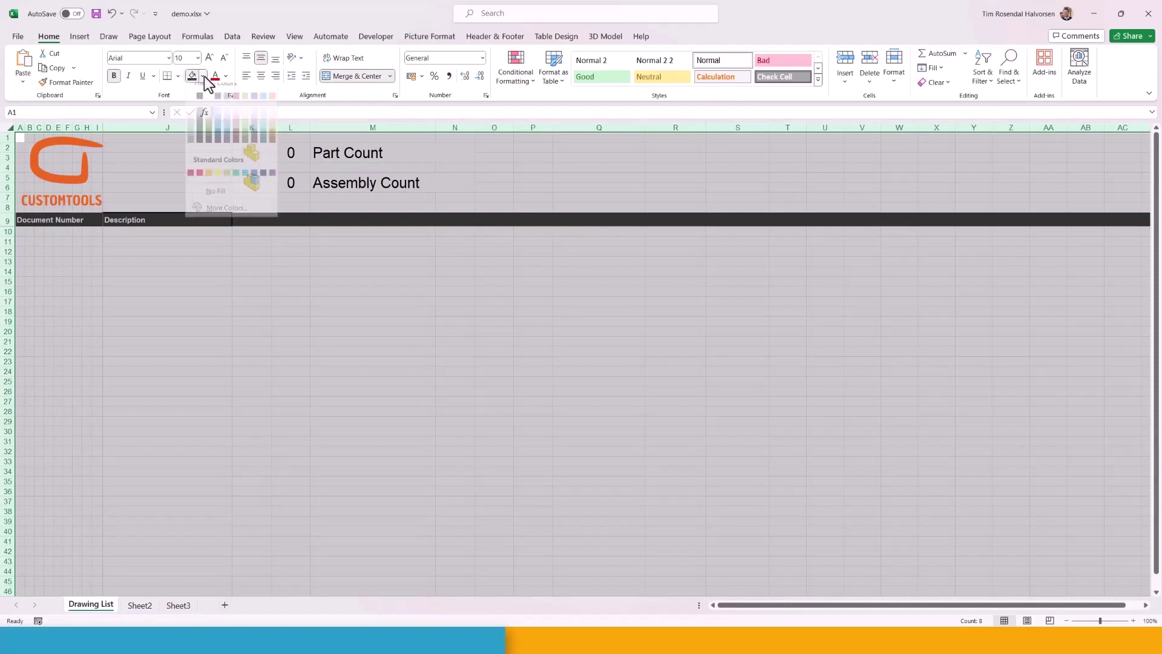
{"action": "left_click", "coordinate": [191, 108]}
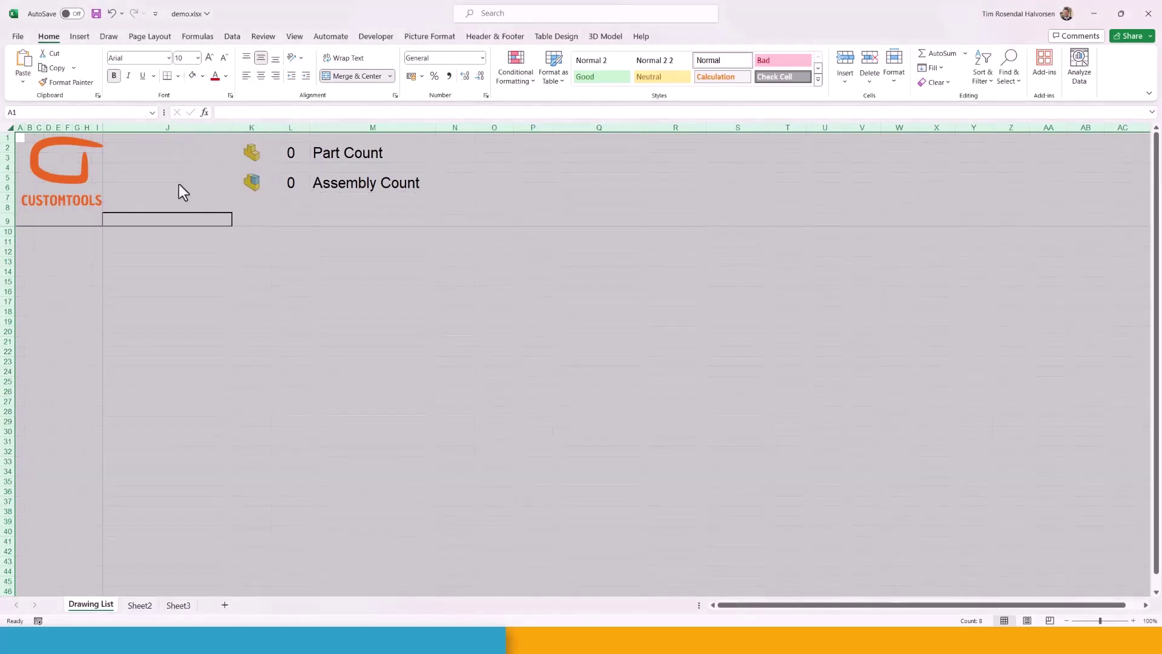
Give header row 9 white text and a dark grey fill
{"action": "left_click", "coordinate": [7, 219]}
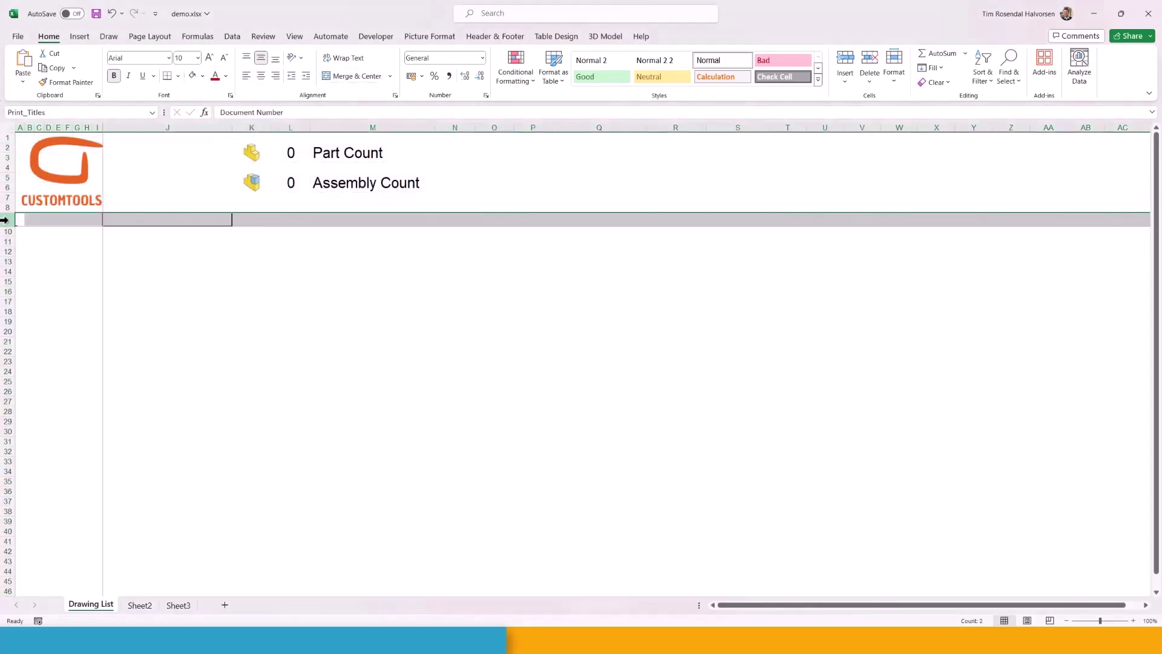
{"action": "left_click", "coordinate": [213, 76]}
{"action": "left_click", "coordinate": [225, 76]}
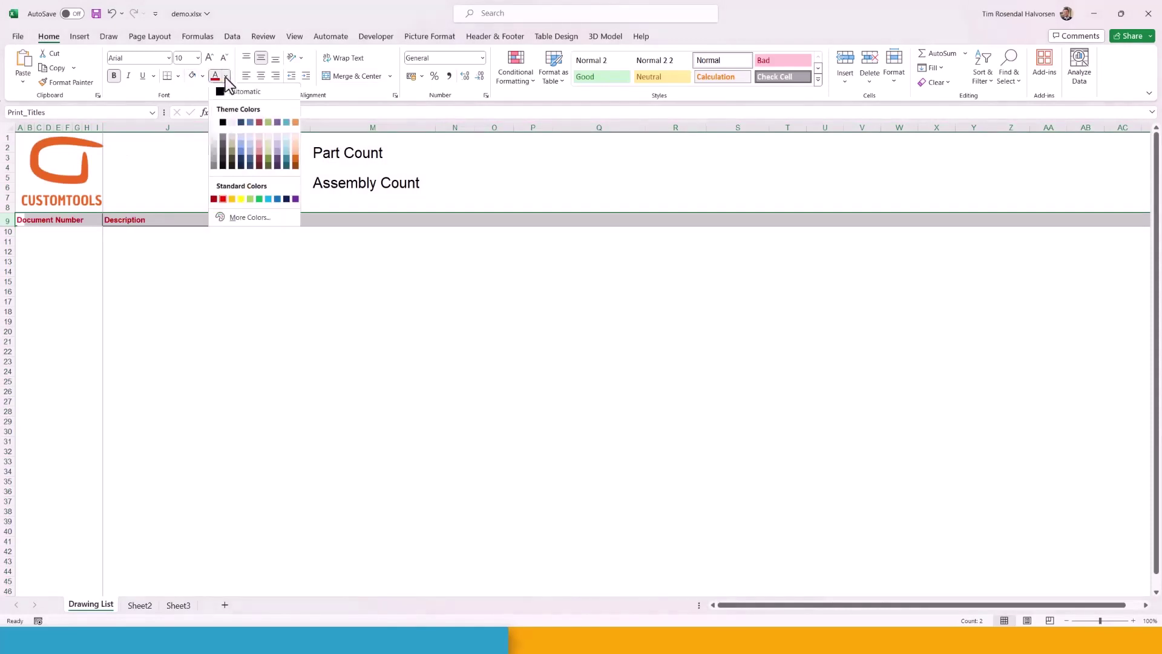
{"action": "left_click", "coordinate": [222, 122]}
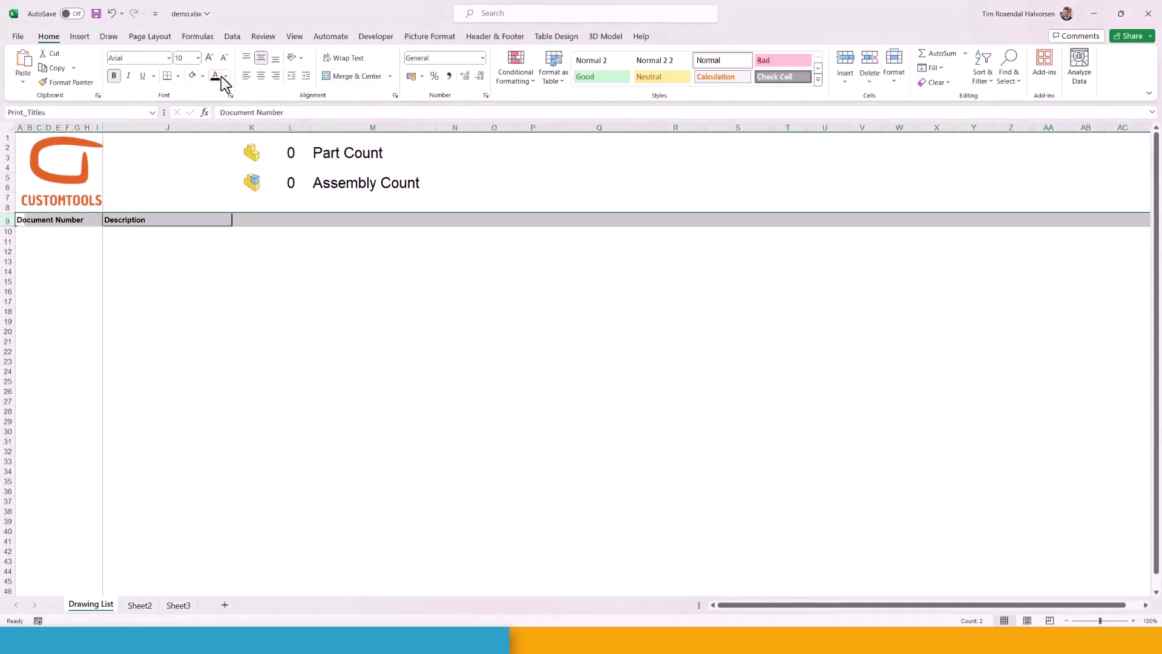
{"action": "left_click", "coordinate": [225, 77]}
{"action": "left_click", "coordinate": [213, 105]}
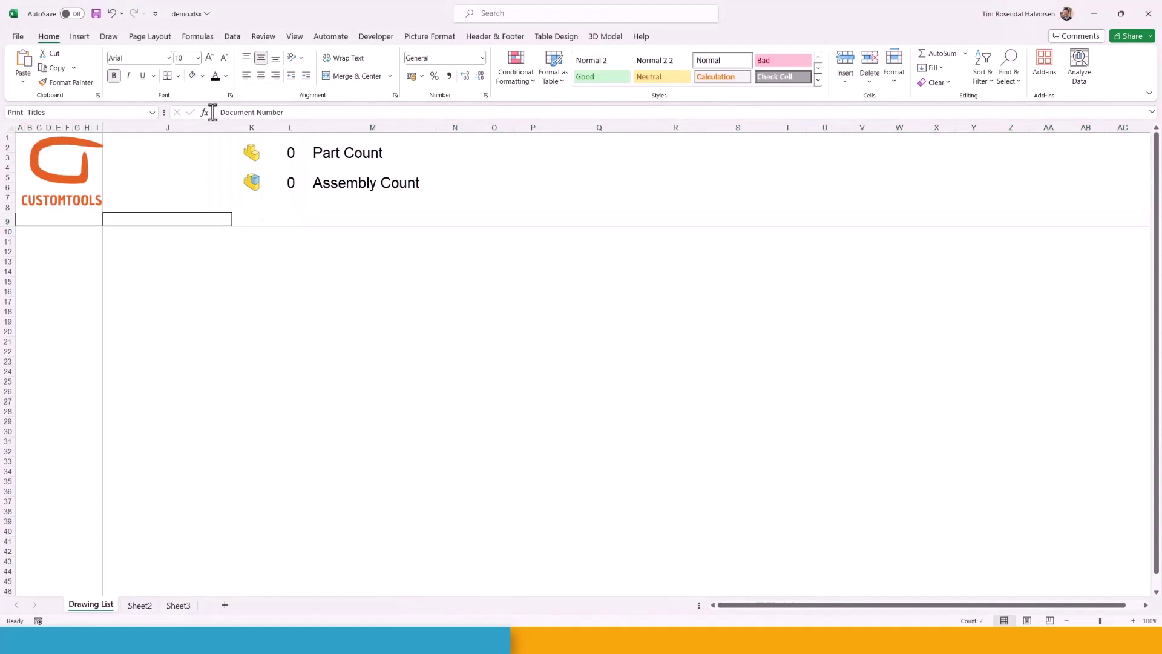
{"action": "left_click", "coordinate": [202, 75]}
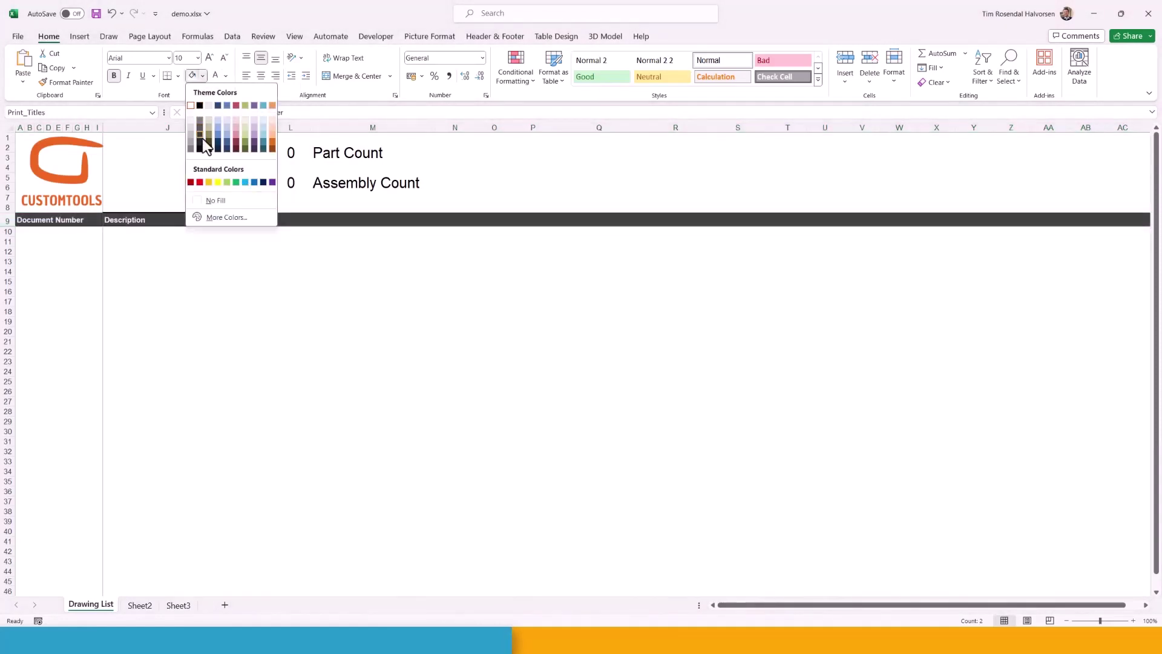
{"action": "left_click", "coordinate": [202, 137]}
{"action": "left_click", "coordinate": [200, 252]}
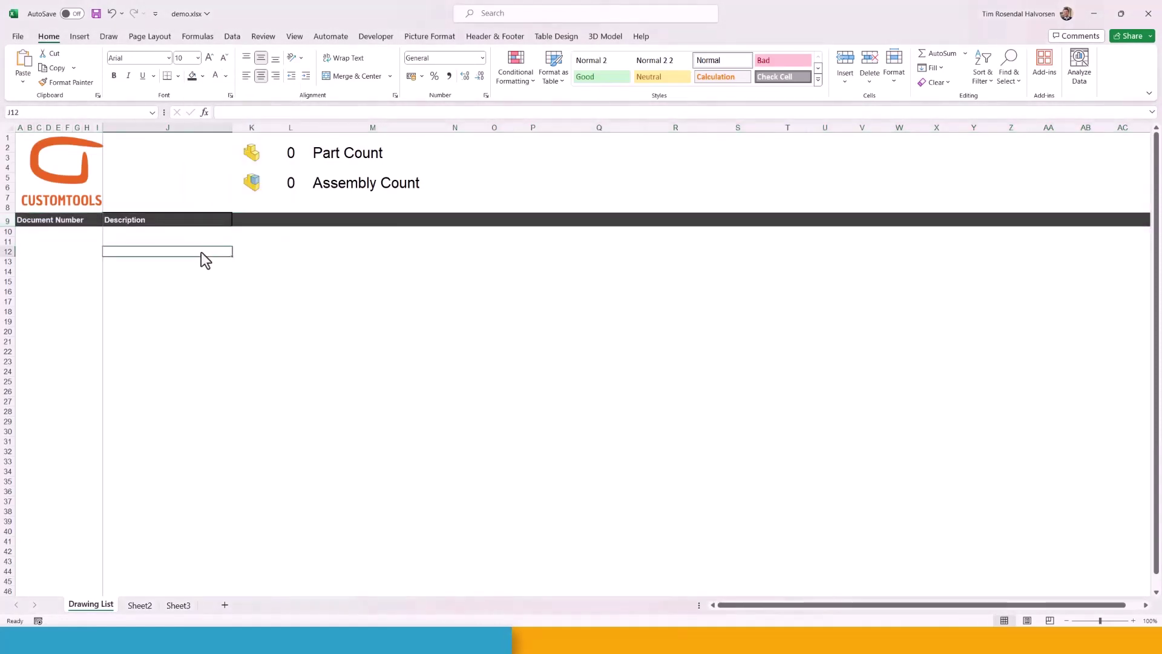
Start a formula-based conditional formatting rule on the Part Count label cell M2 with the formula =$J1="SLDASM"
{"action": "left_click", "coordinate": [479, 233]}
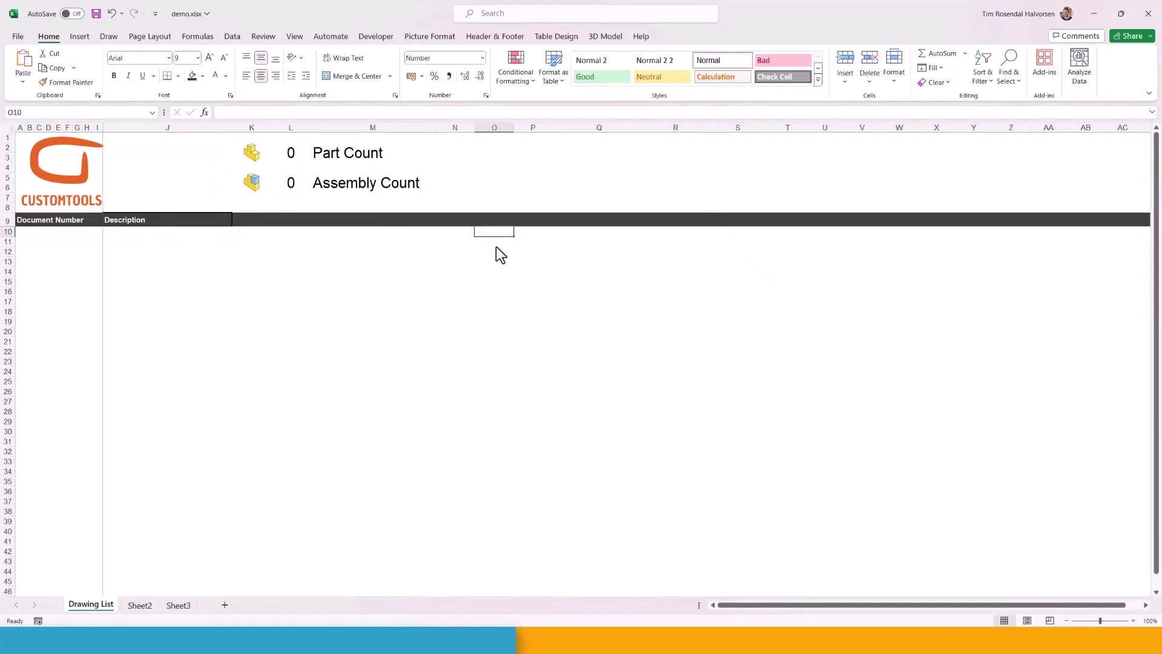
{"action": "left_click", "coordinate": [341, 155]}
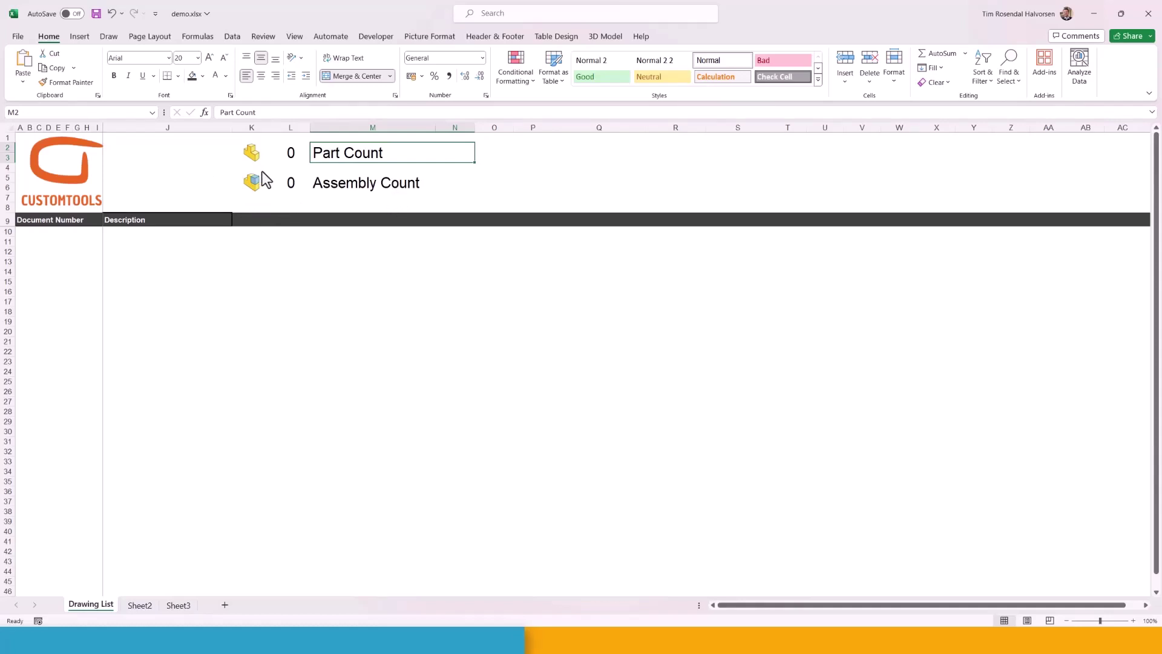
{"action": "left_click", "coordinate": [530, 82]}
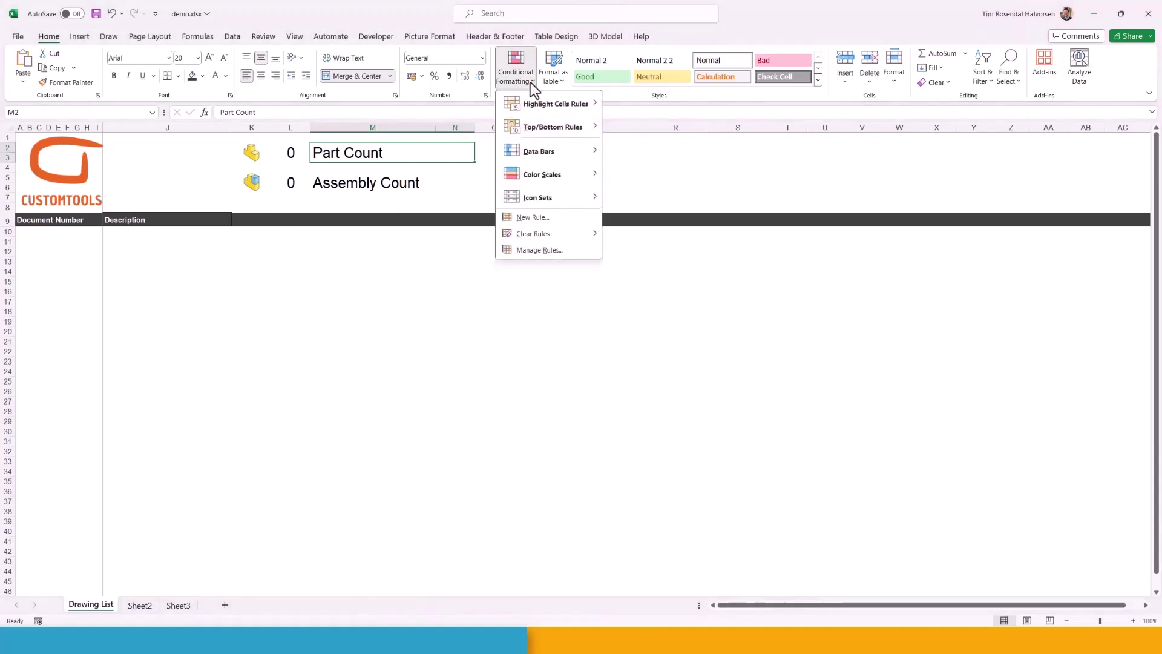
{"action": "left_click", "coordinate": [527, 219]}
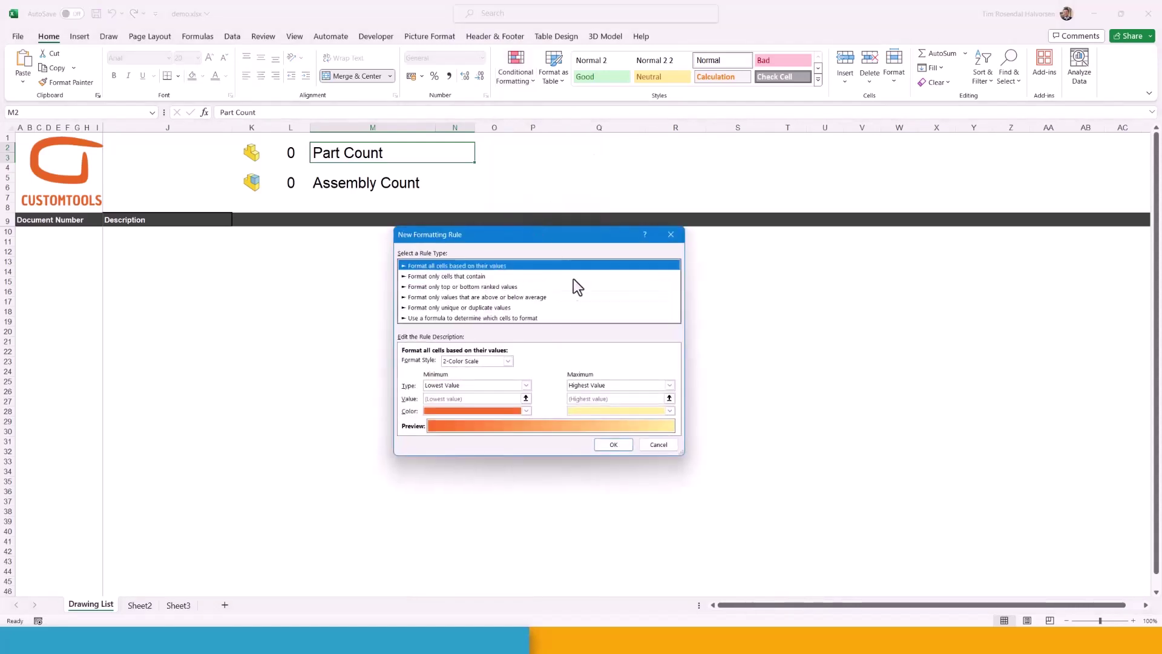
{"action": "left_click", "coordinate": [455, 318]}
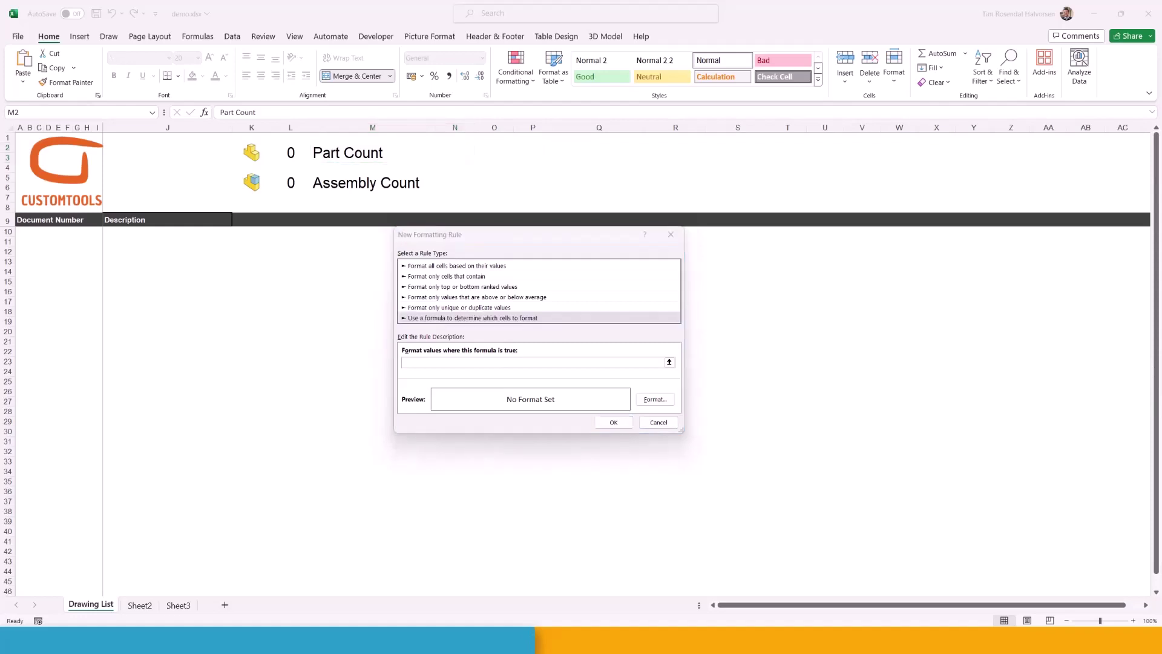
{"action": "left_click", "coordinate": [456, 363]}
{"action": "type", "text": "=$J1=\"SLDASM\""}
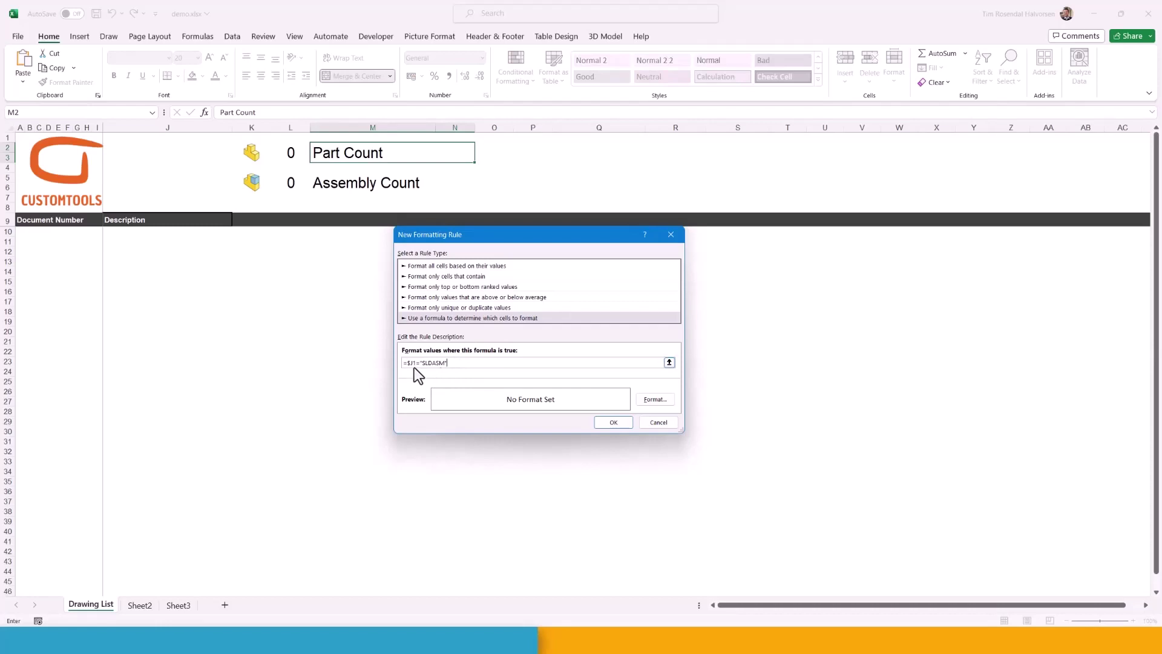
Set the new rule's cell fill to the custom colour with hex value #F7CB20
{"action": "left_click", "coordinate": [652, 399]}
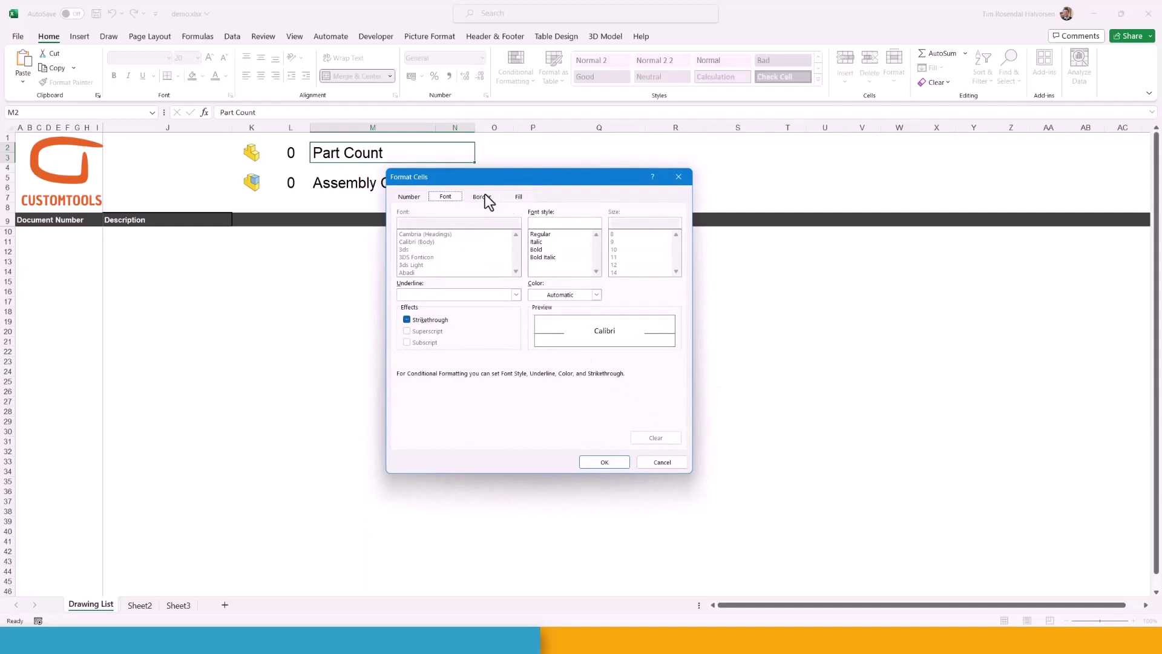
{"action": "left_click", "coordinate": [518, 197]}
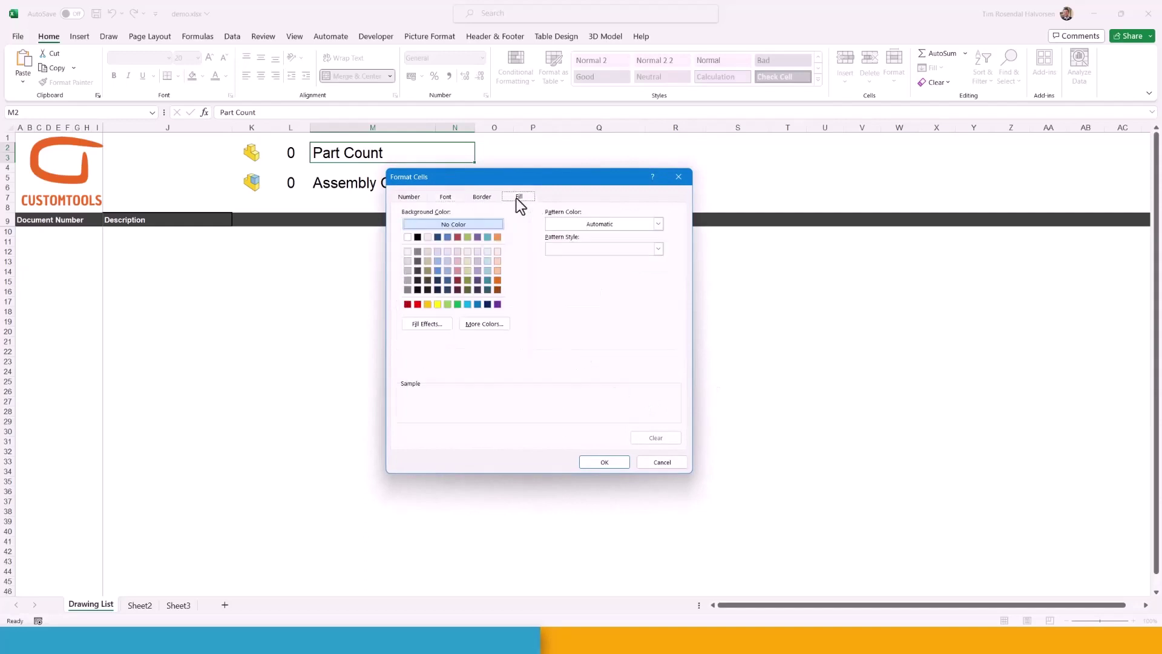
{"action": "left_click", "coordinate": [477, 327]}
{"action": "left_click", "coordinate": [509, 254]}
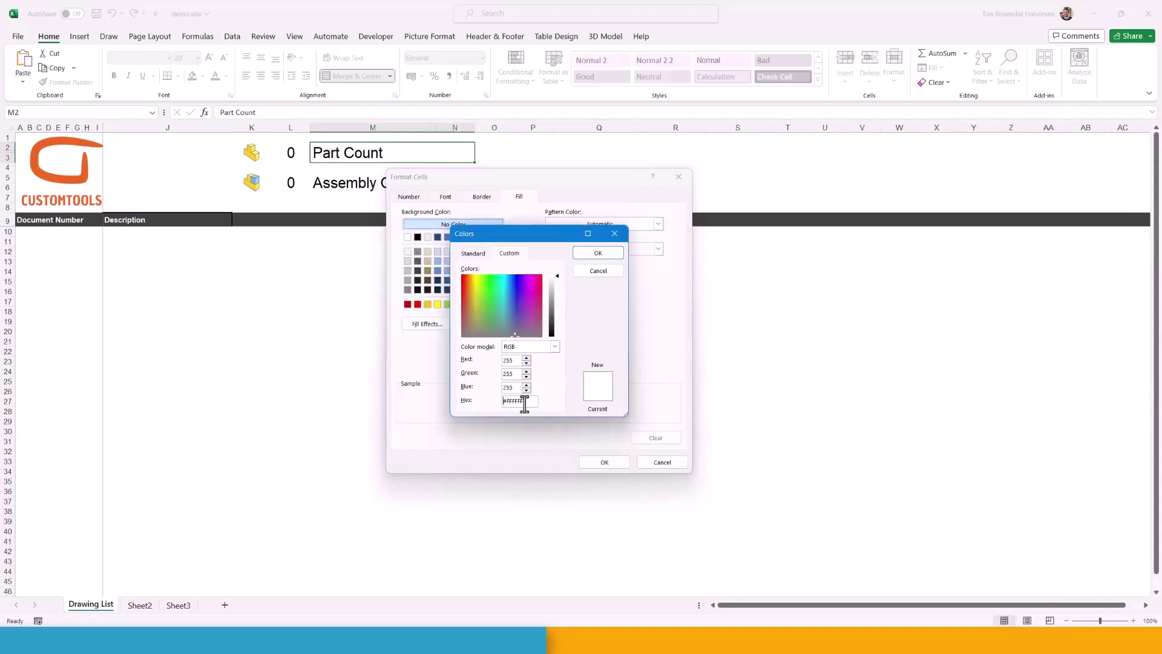
{"action": "left_click_drag", "start_coordinate": [524, 402], "coordinate": [475, 403]}
{"action": "type", "text": "#7DB2CE"}
{"action": "left_click", "coordinate": [516, 361]}
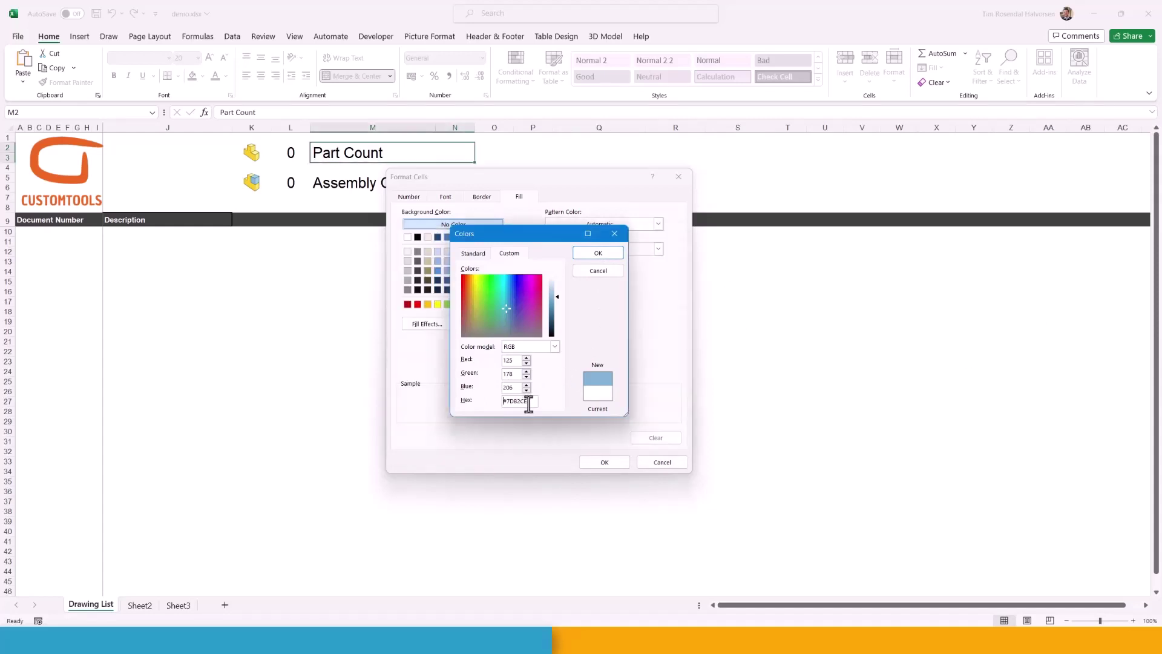
{"action": "left_click_drag", "start_coordinate": [531, 401], "coordinate": [486, 401]}
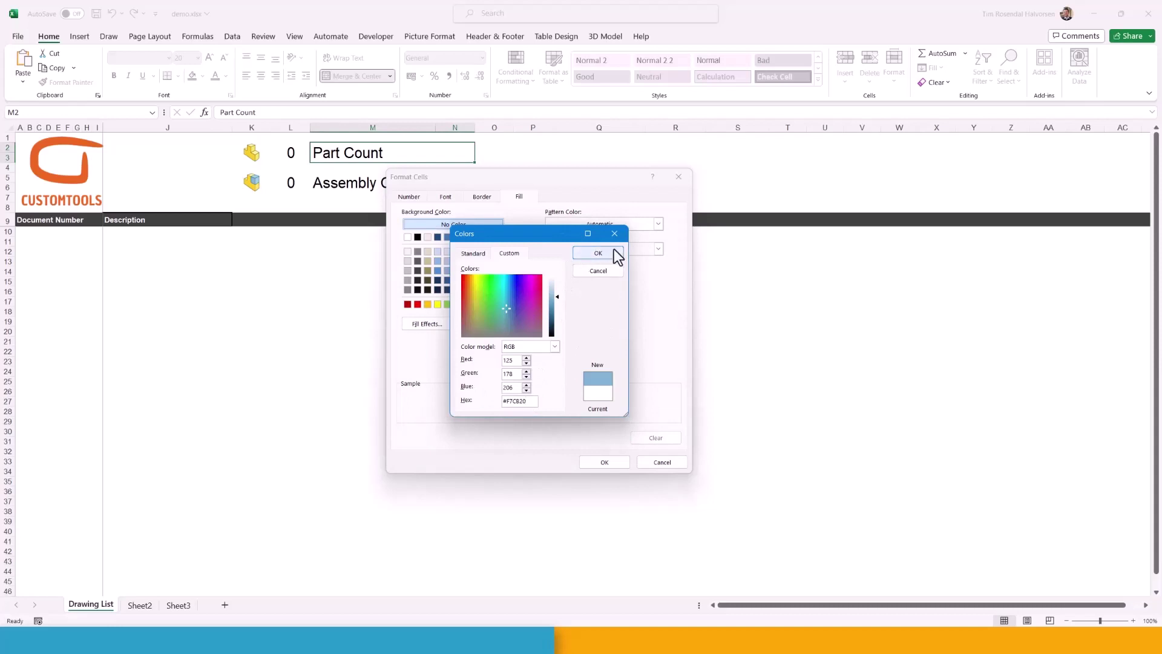
{"action": "key", "text": "Tab"}
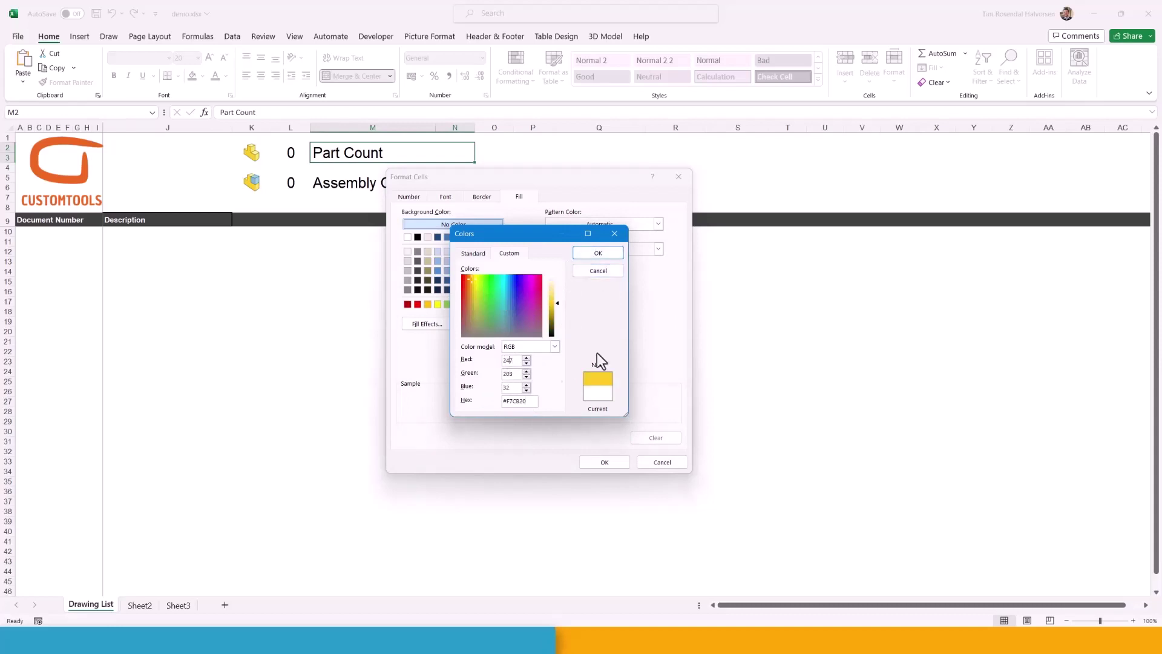
{"action": "left_click", "coordinate": [610, 257]}
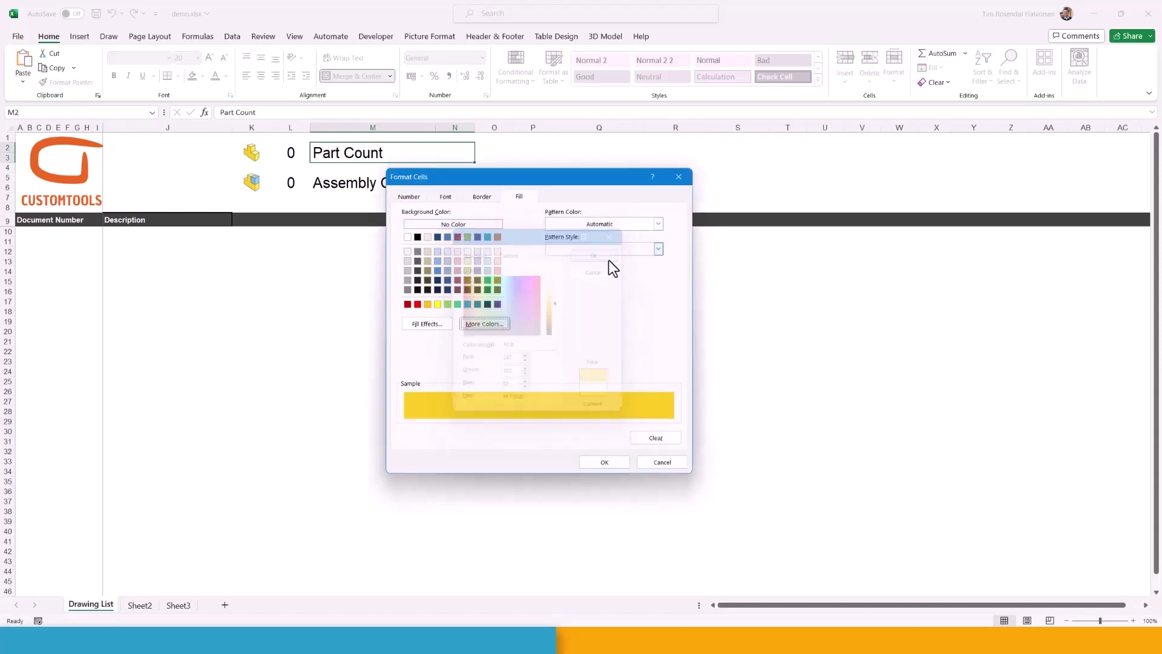
{"action": "left_click", "coordinate": [604, 462]}
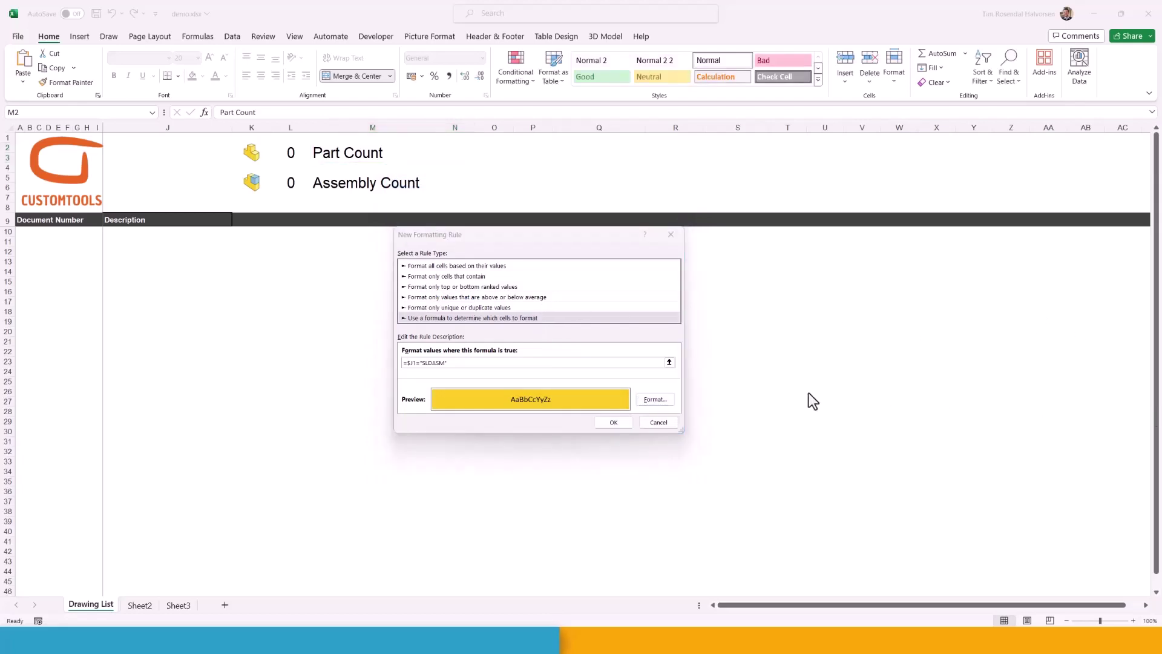
Save the yellow rule and change its formula to =$J1="SLDPRT", copying the original formula to the clipboard first
{"action": "left_click", "coordinate": [466, 362]}
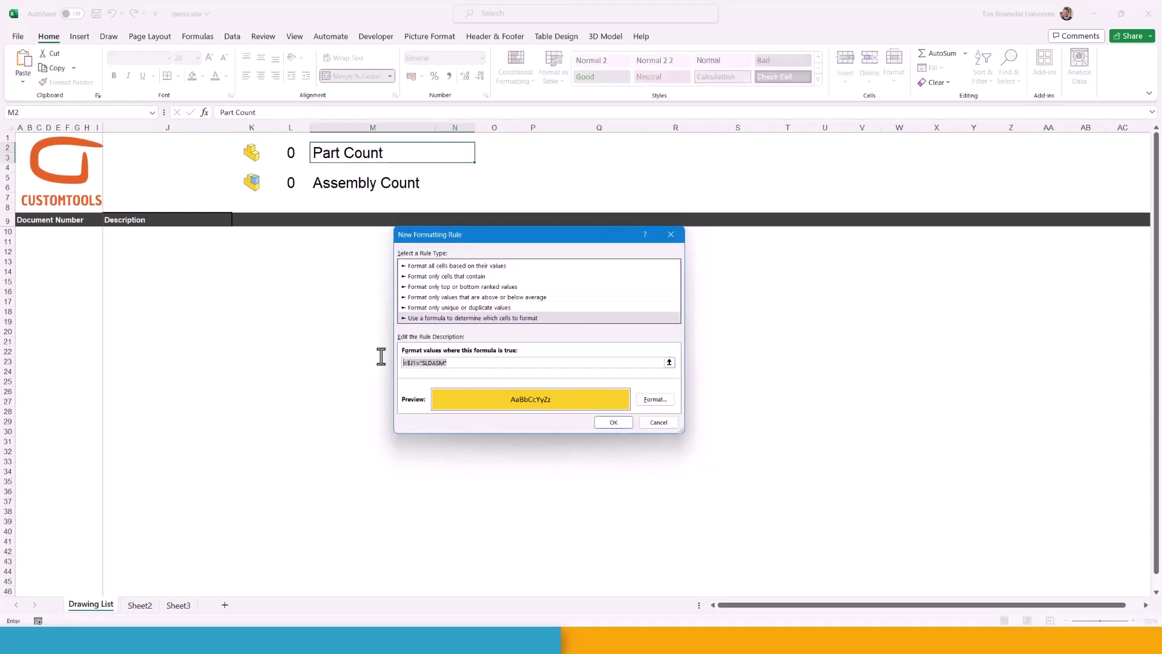
{"action": "key", "text": "Return"}
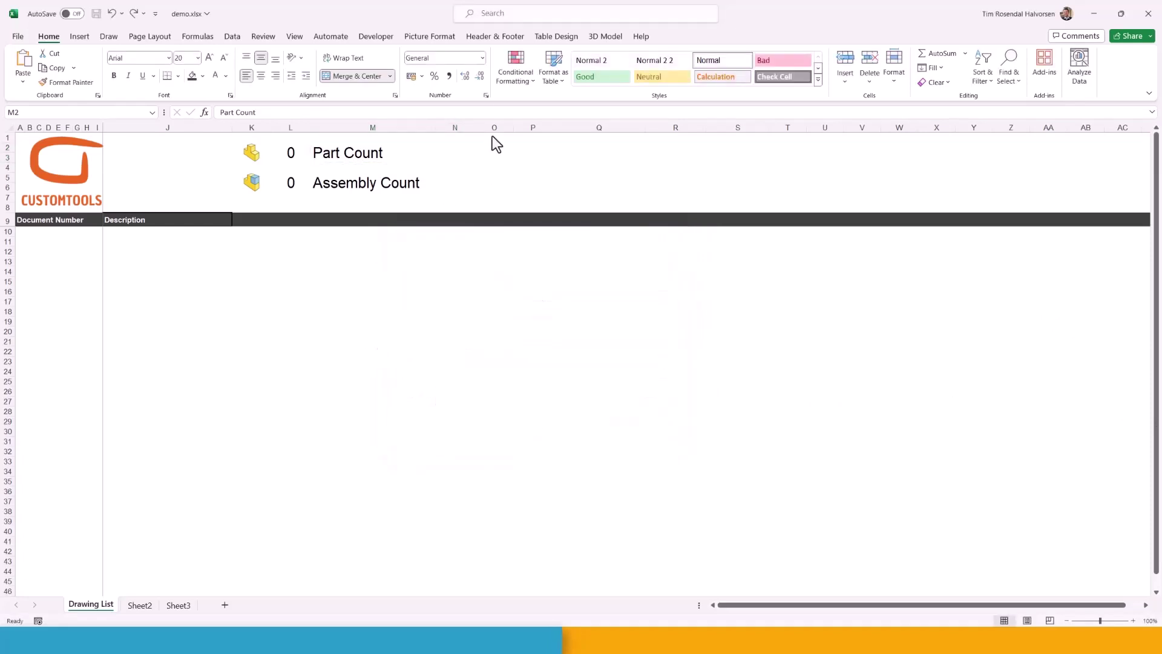
{"action": "left_click", "coordinate": [514, 87]}
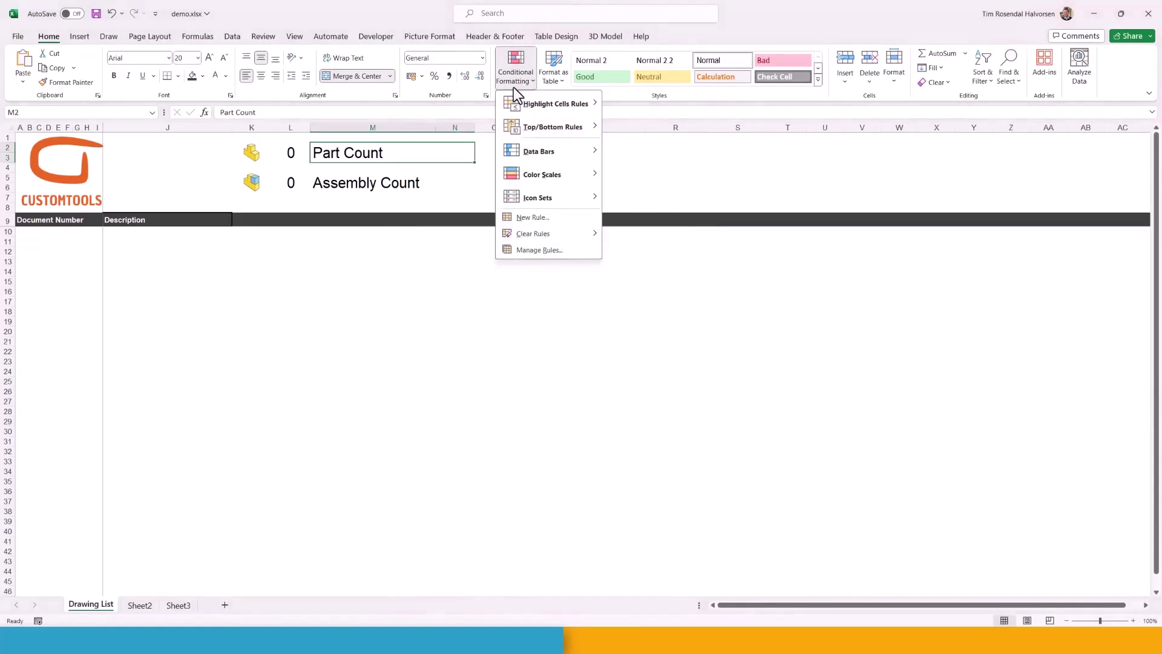
{"action": "left_click", "coordinate": [532, 252]}
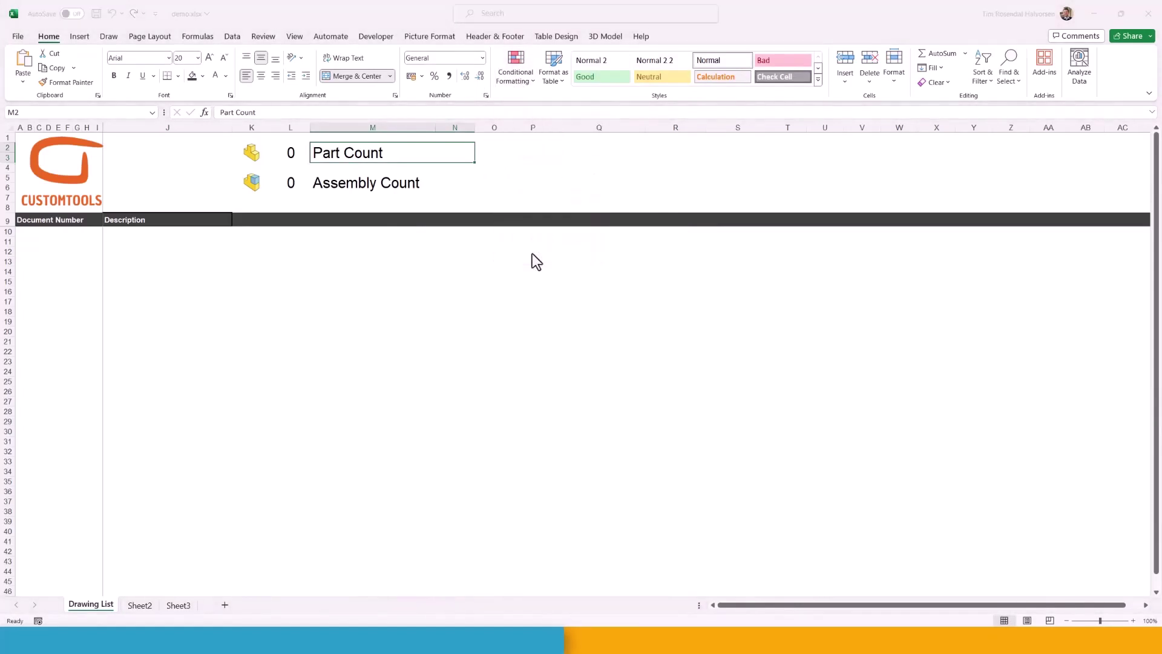
{"action": "double_click", "coordinate": [388, 319]}
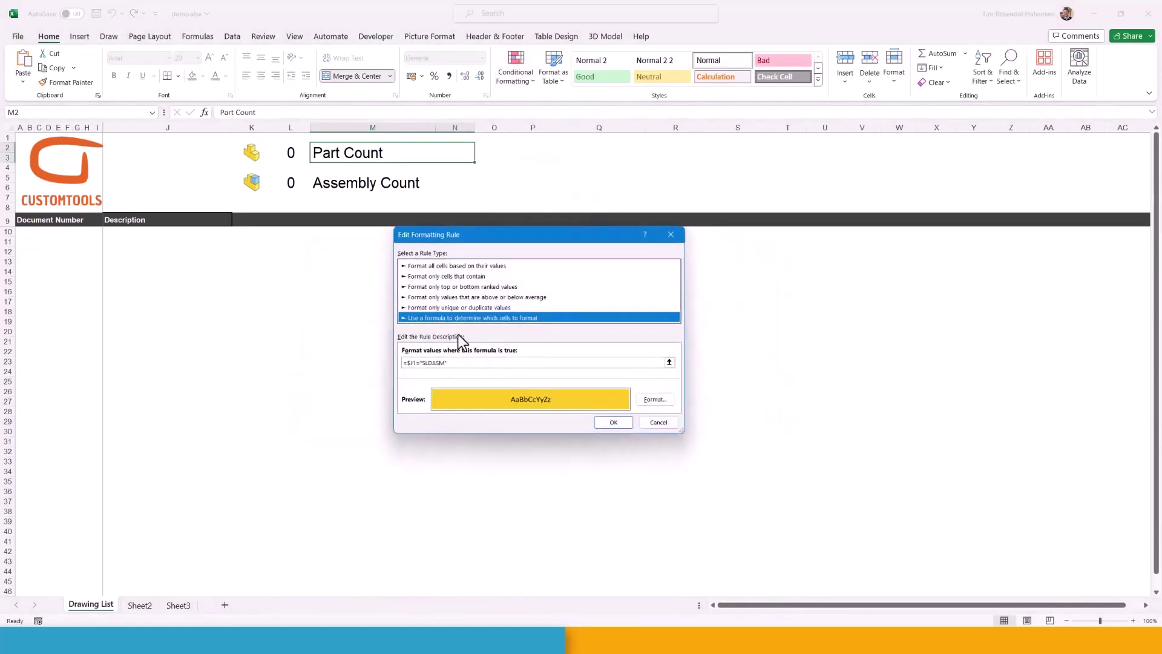
{"action": "left_click_drag", "start_coordinate": [446, 362], "coordinate": [375, 363]}
{"action": "key", "text": "ctrl+c"}
{"action": "type", "text": "=$J1=\"SLDPRT\""}
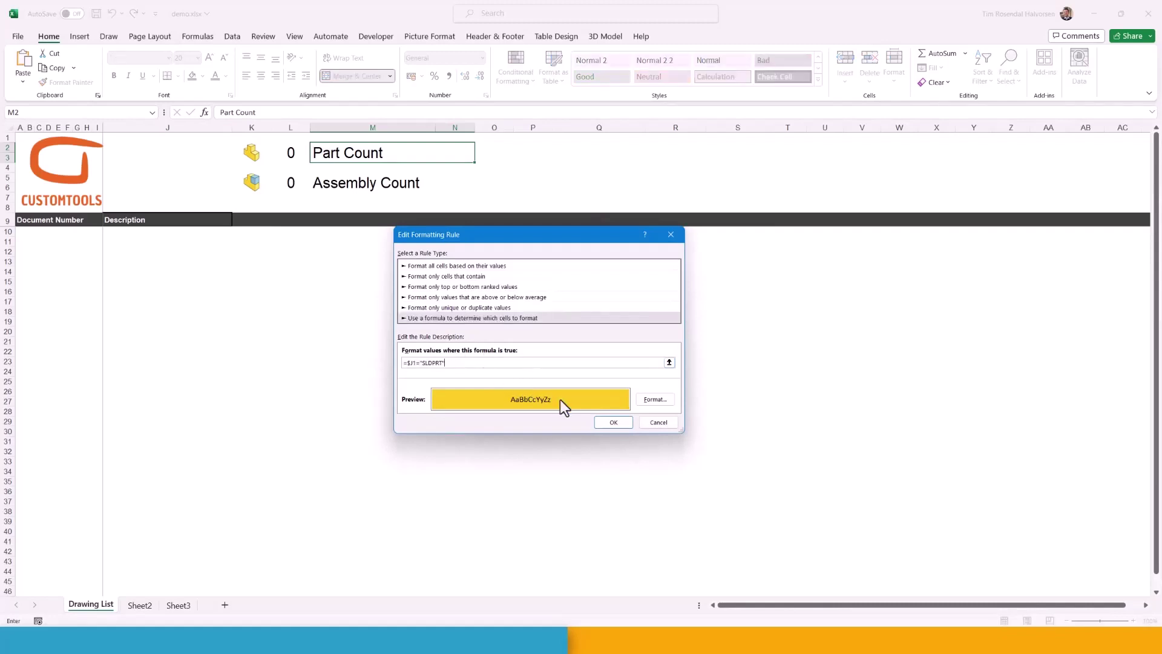
{"action": "left_click", "coordinate": [614, 423]}
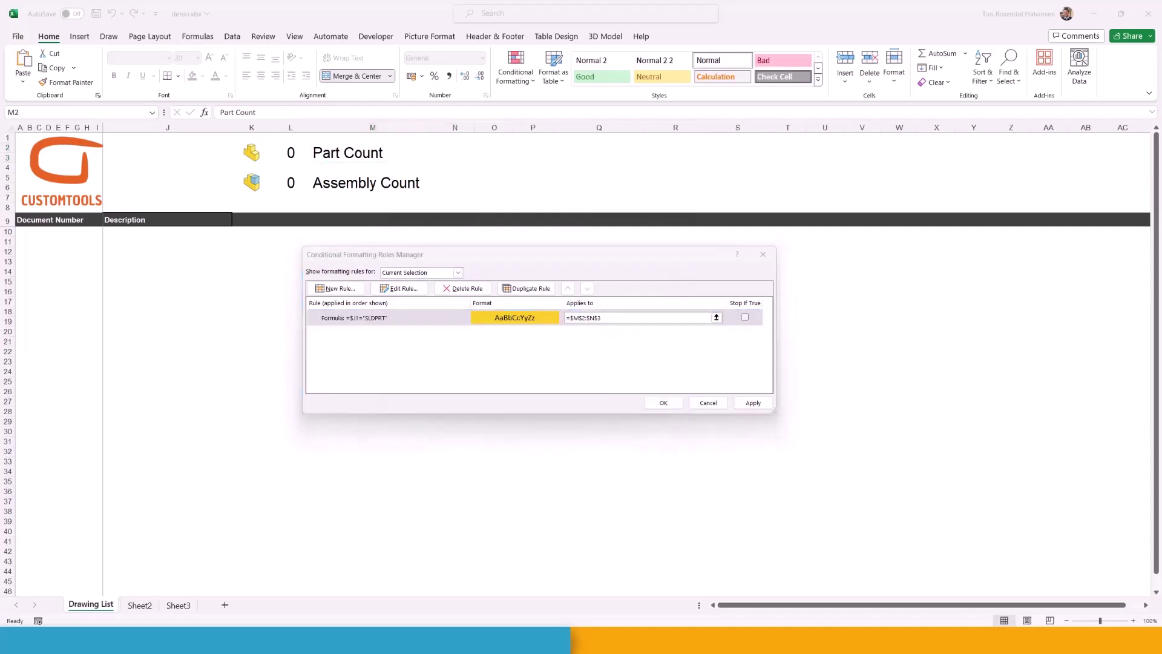
Apply the yellow SLDPRT rule to the range =$J$1:$R$9999
{"action": "left_click", "coordinate": [618, 319]}
{"action": "type", "text": "=$J$1:$R$9999"}
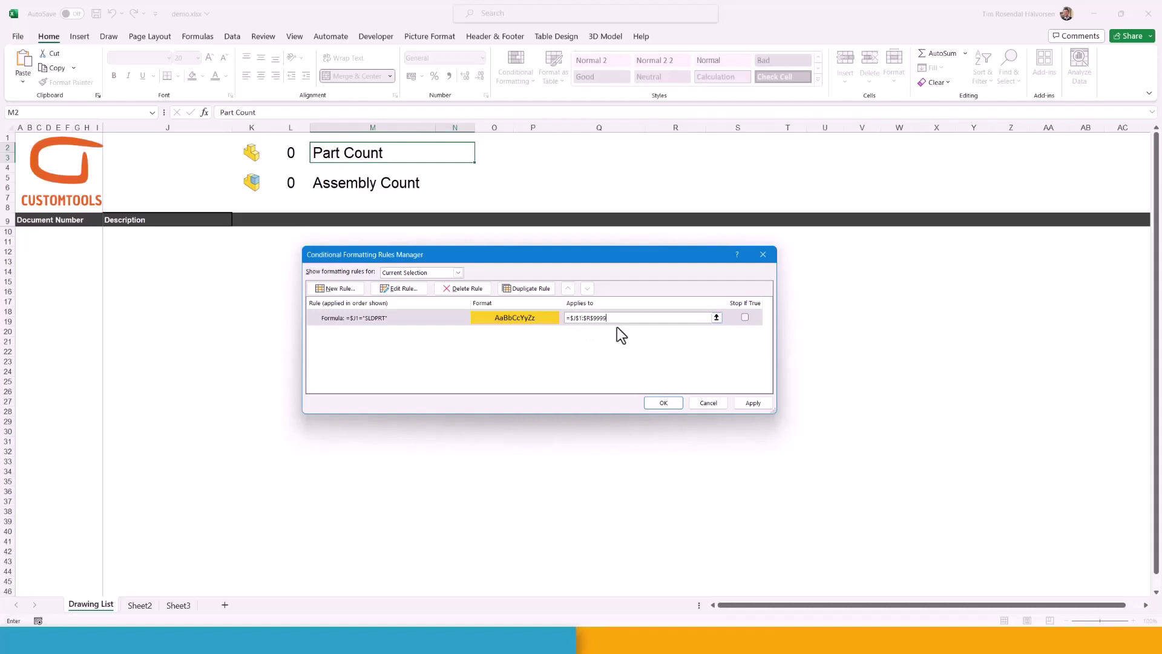
{"action": "left_click", "coordinate": [663, 402]}
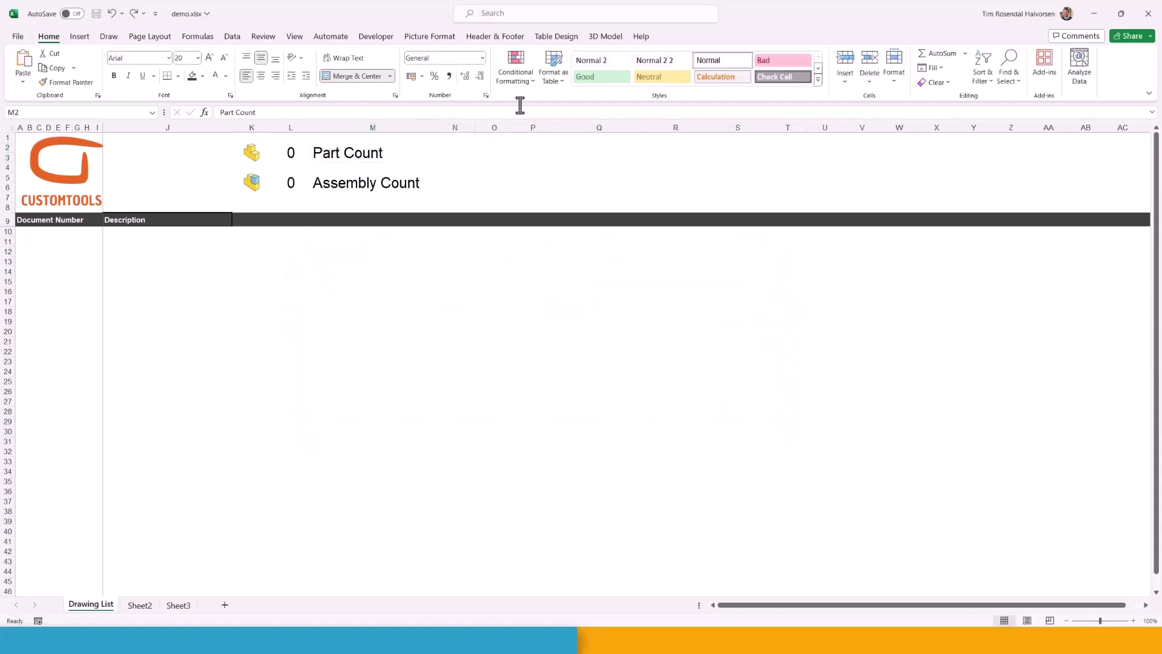
Enter the test value sldprt in cells J10 and J11 to try out the row colouring
{"action": "left_click", "coordinate": [181, 236]}
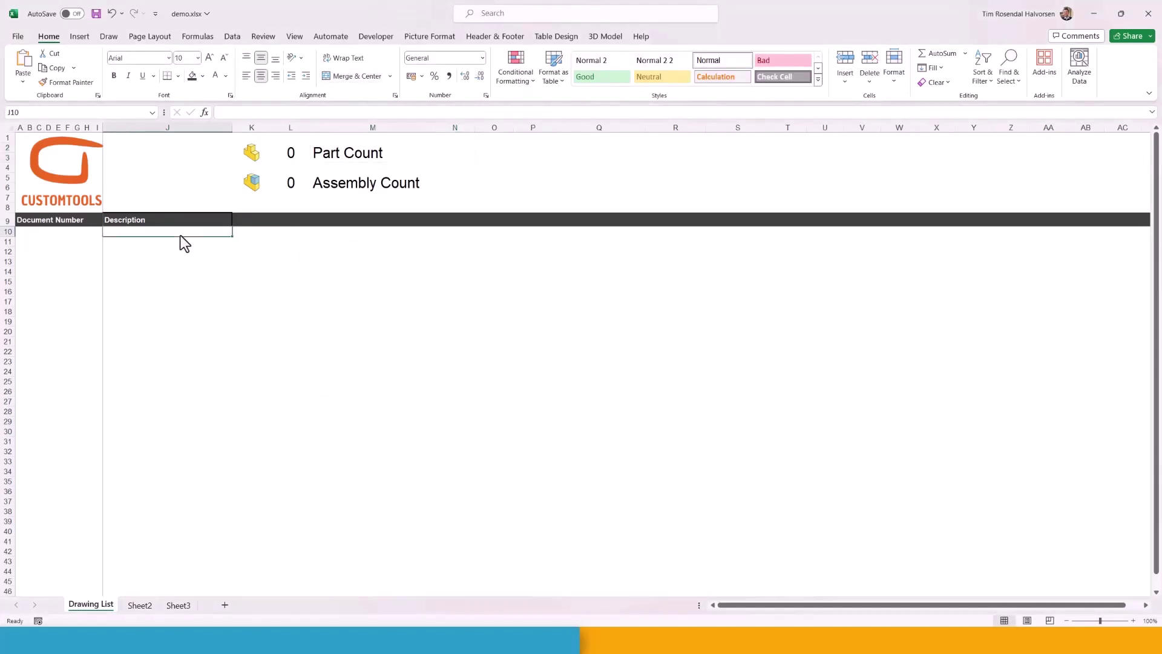
{"action": "type", "text": "sldprt"}
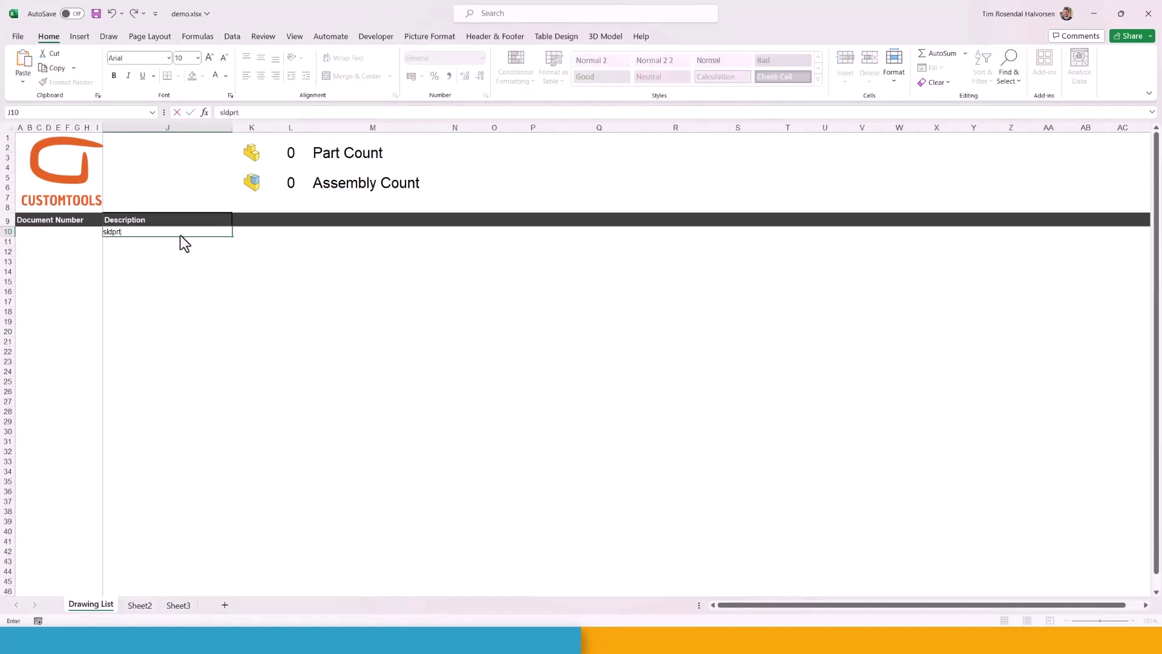
{"action": "key", "text": "Tab"}
{"action": "left_click", "coordinate": [177, 270]}
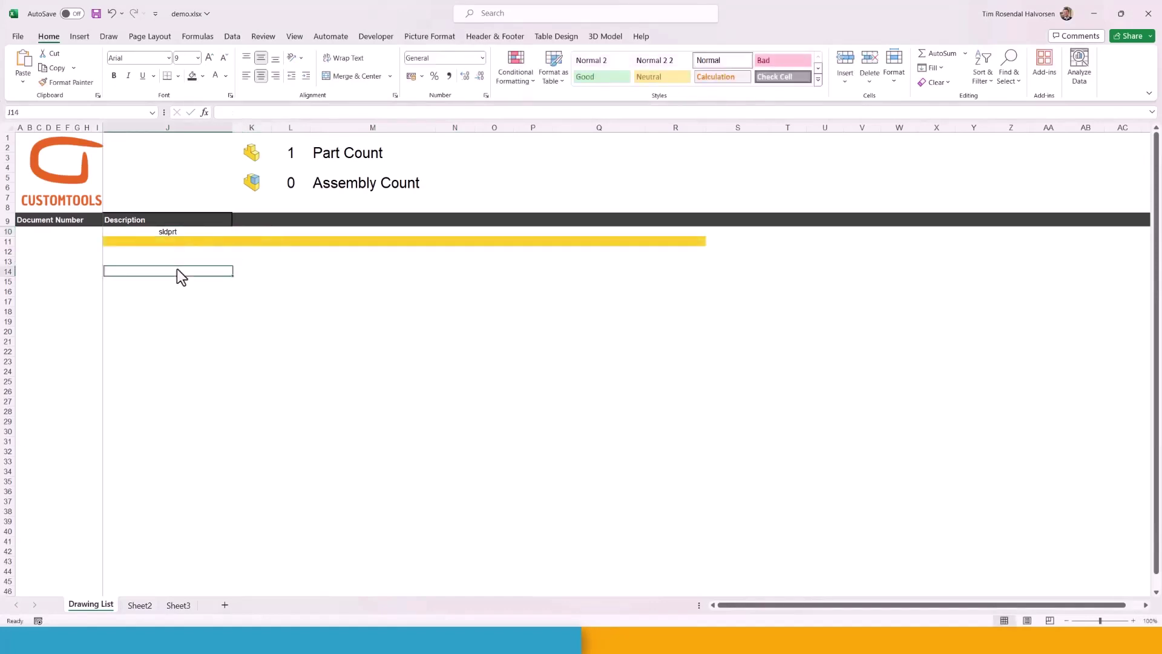
{"action": "left_click", "coordinate": [180, 234]}
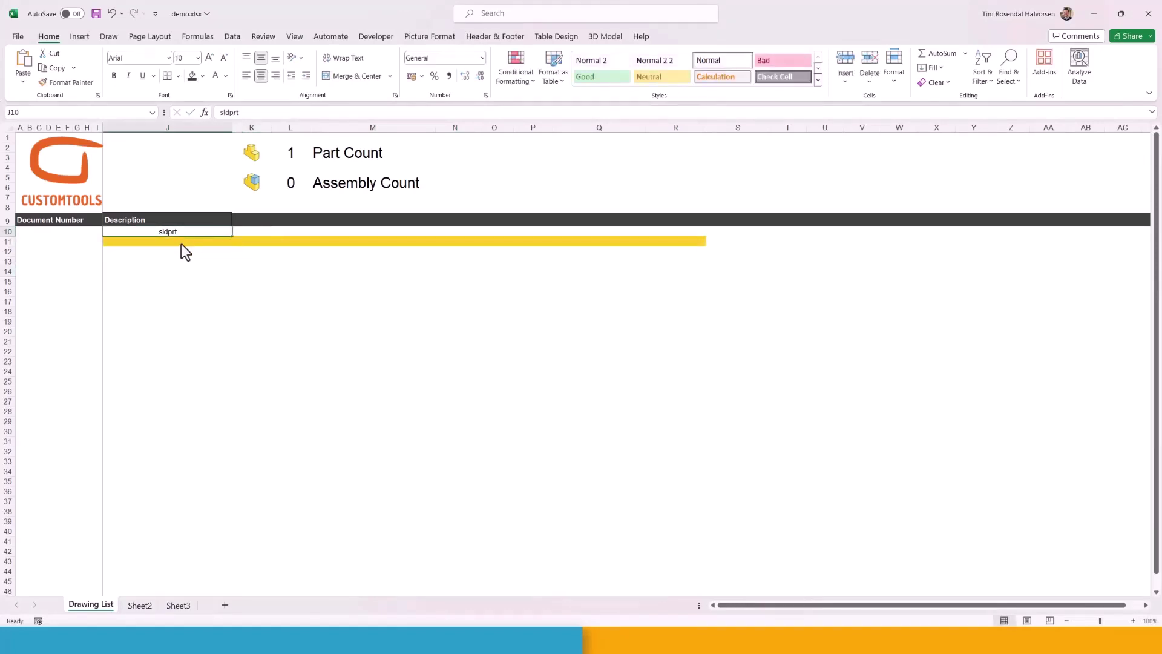
{"action": "left_click", "coordinate": [181, 243]}
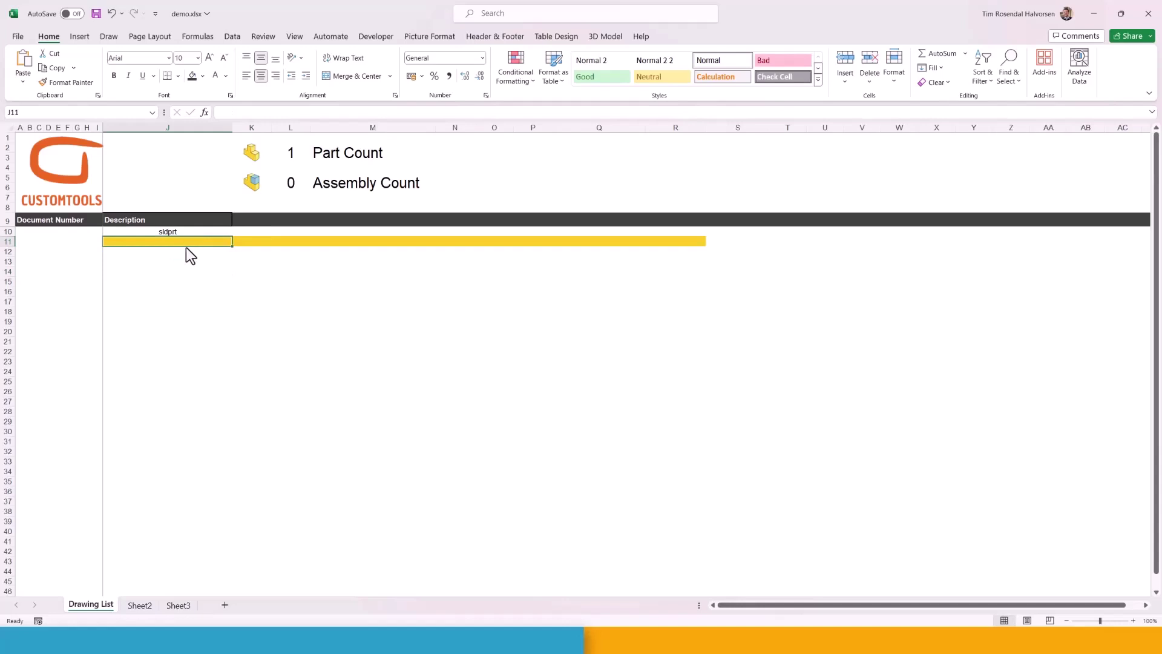
{"action": "type", "text": "sldprt"}
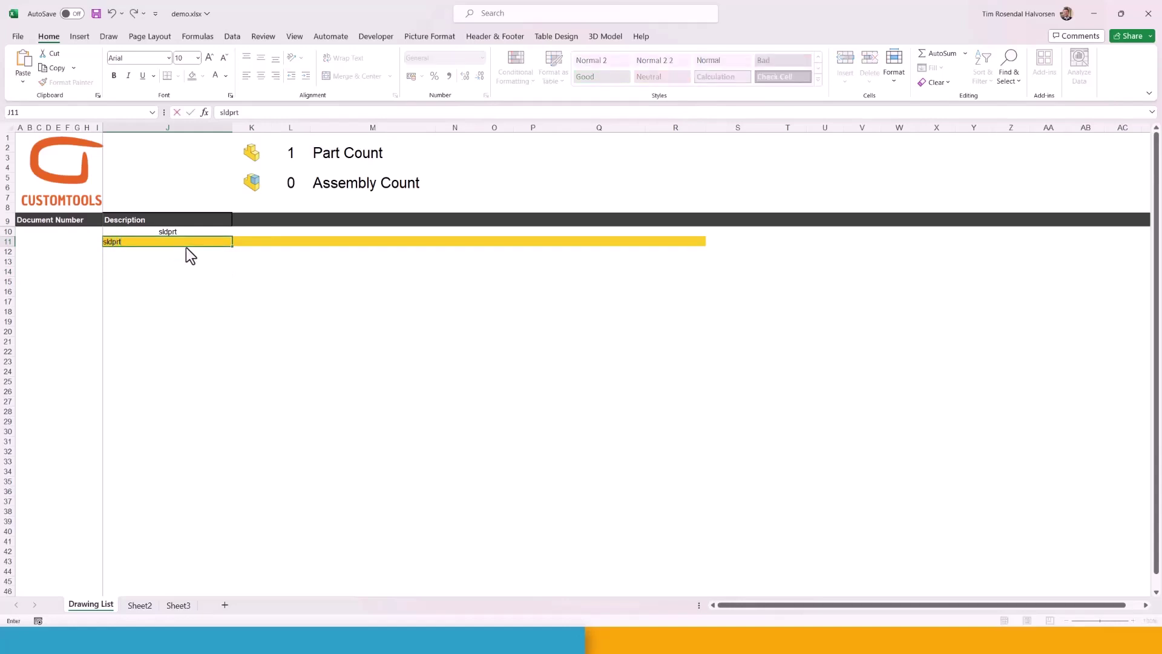
{"action": "key", "text": "Return"}
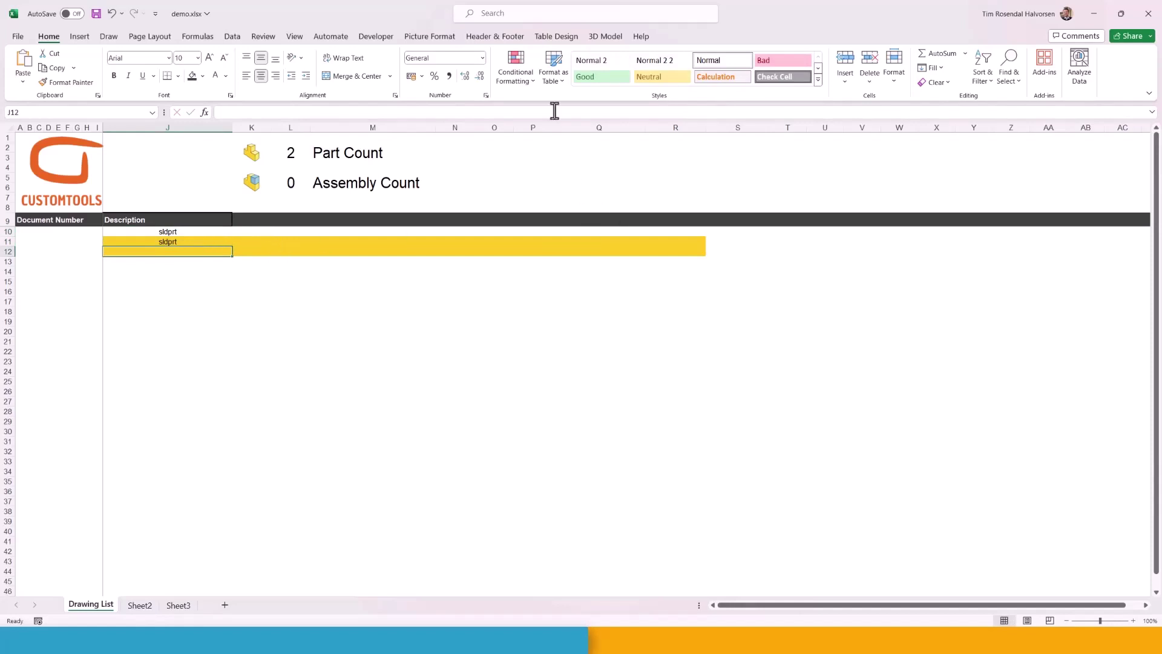
Duplicate the SLDPRT formatting rule and set the lower copy's formula to =$J1="SLDASM"
{"action": "left_click", "coordinate": [525, 84]}
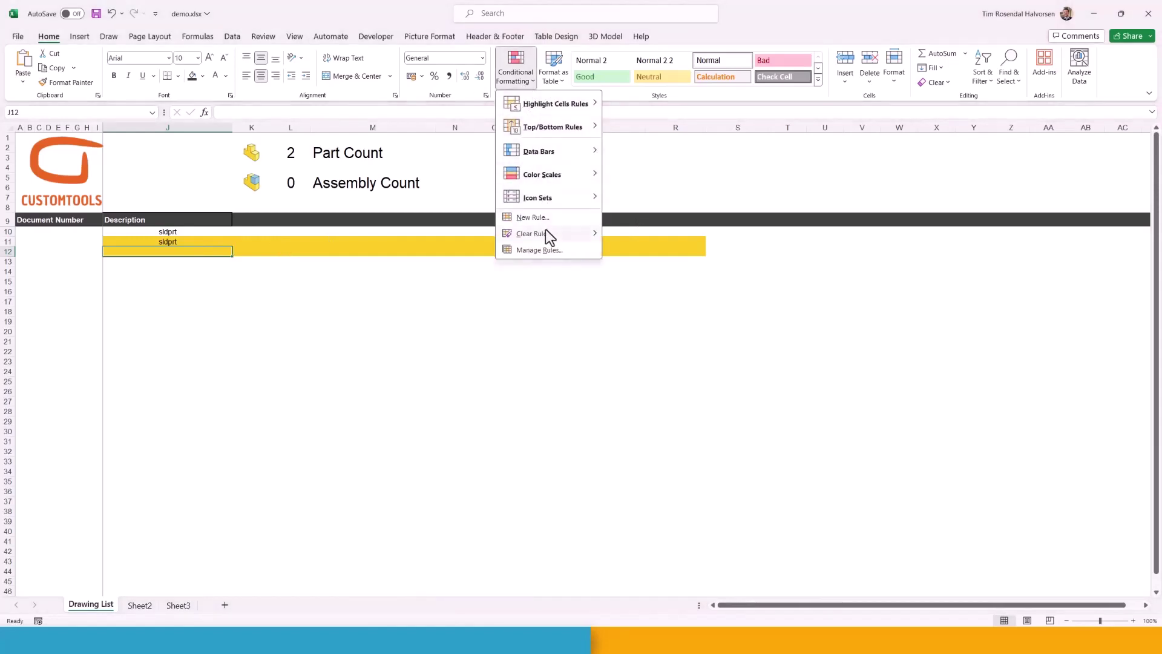
{"action": "left_click", "coordinate": [547, 251]}
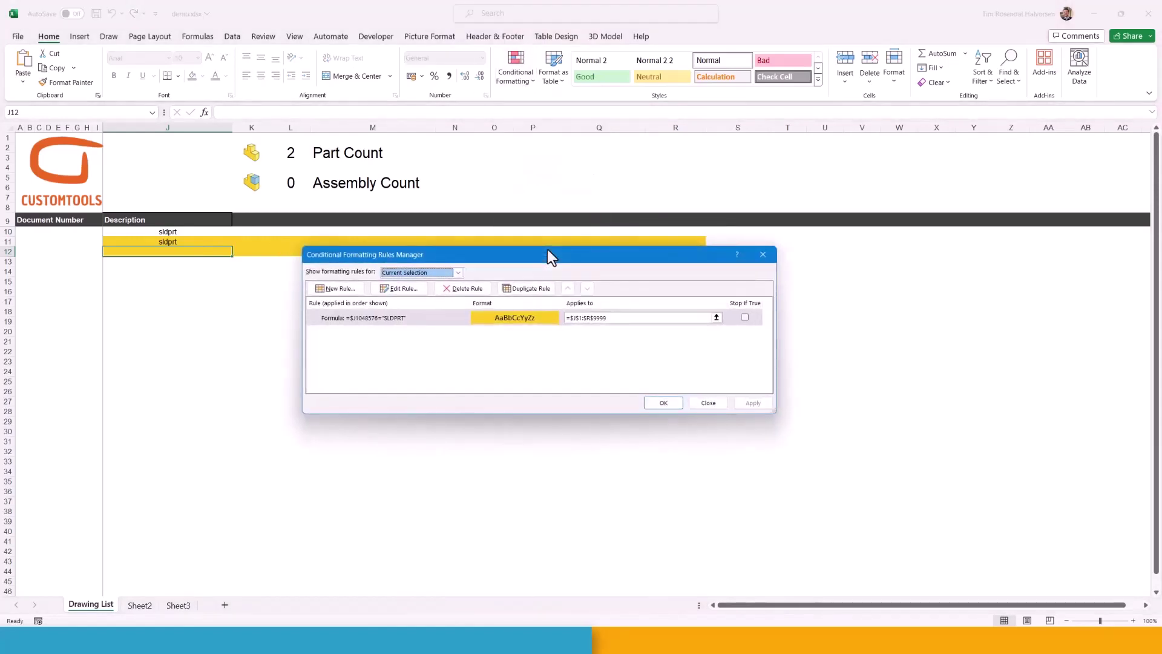
{"action": "left_click", "coordinate": [365, 319]}
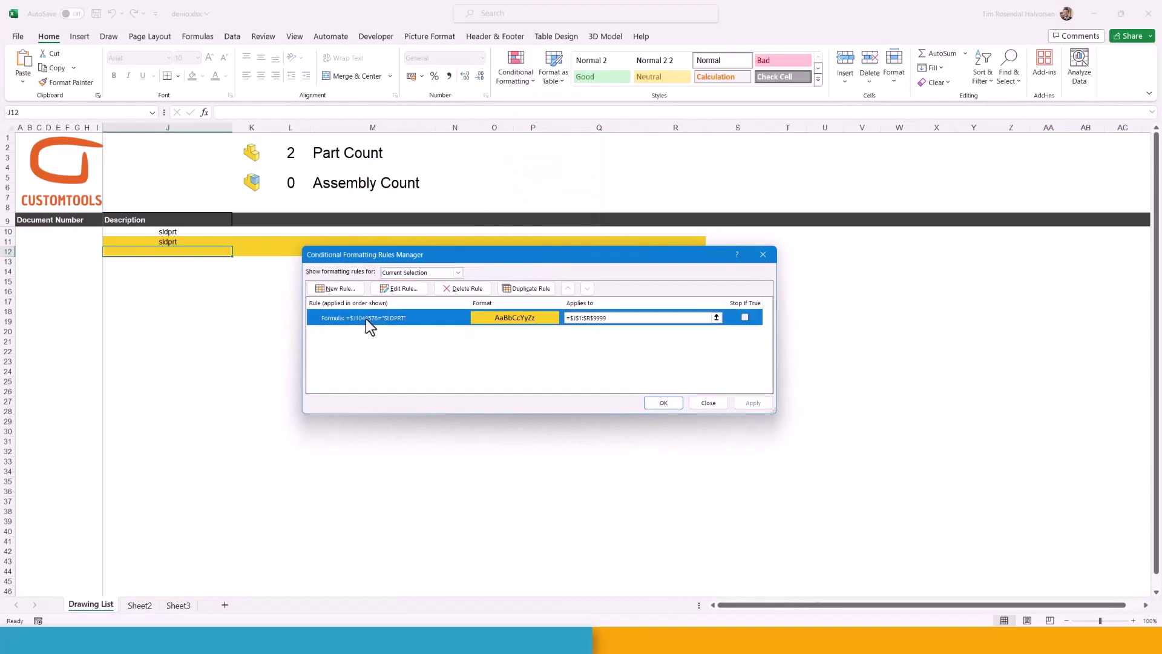
{"action": "left_click", "coordinate": [535, 289]}
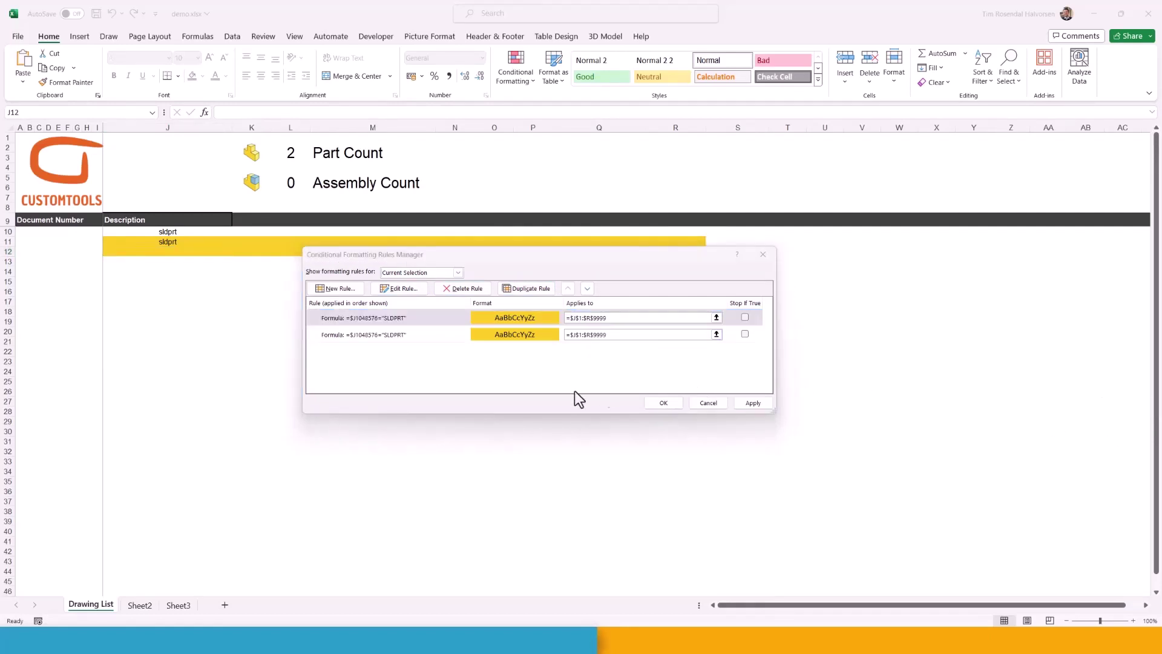
{"action": "left_click", "coordinate": [413, 336]}
{"action": "double_click", "coordinate": [389, 336]}
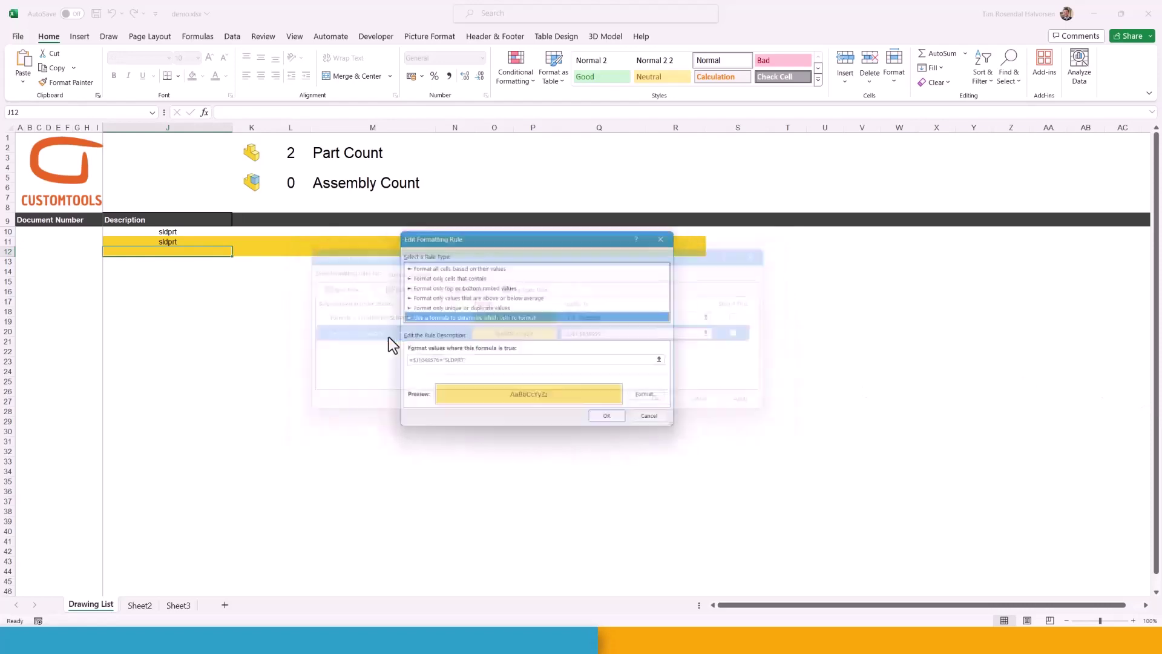
{"action": "key", "text": "ctrl+v"}
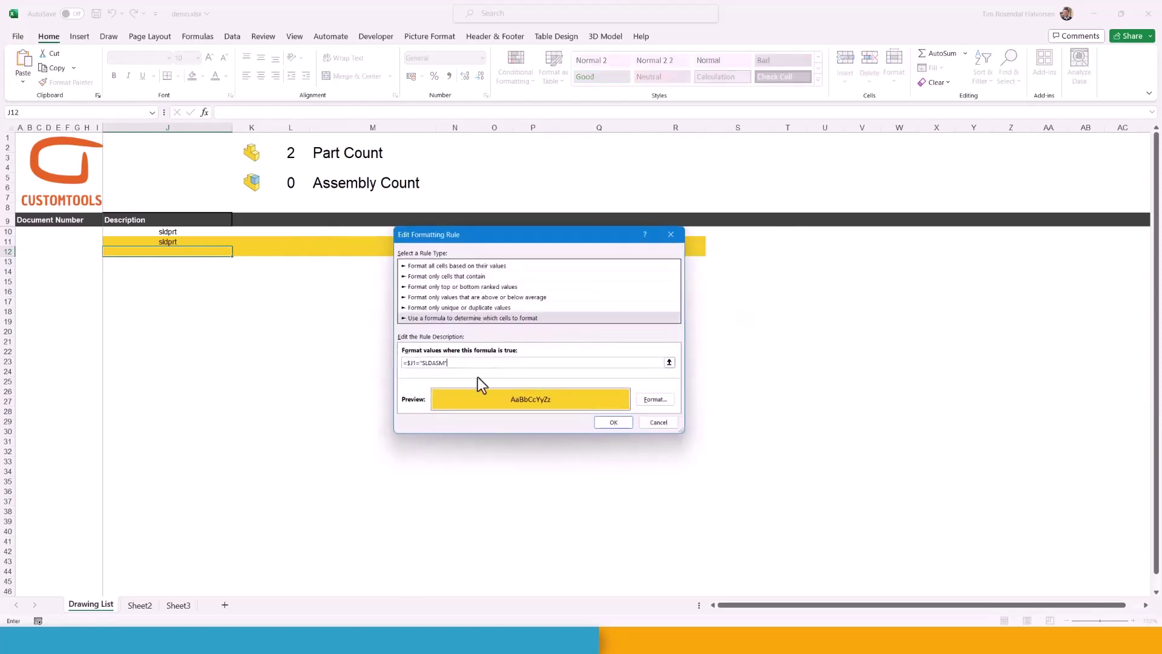
Set the SLDASM rule's fill to the custom blue with hex value #7DB2CE
{"action": "left_click", "coordinate": [660, 402]}
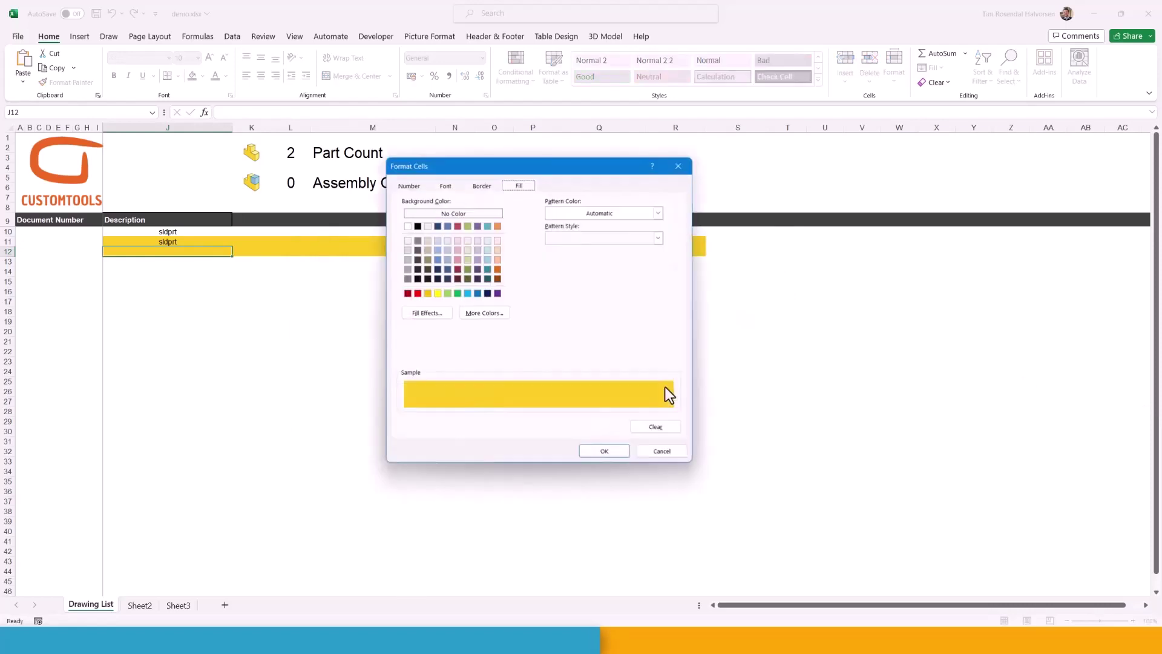
{"action": "left_click", "coordinate": [483, 314]}
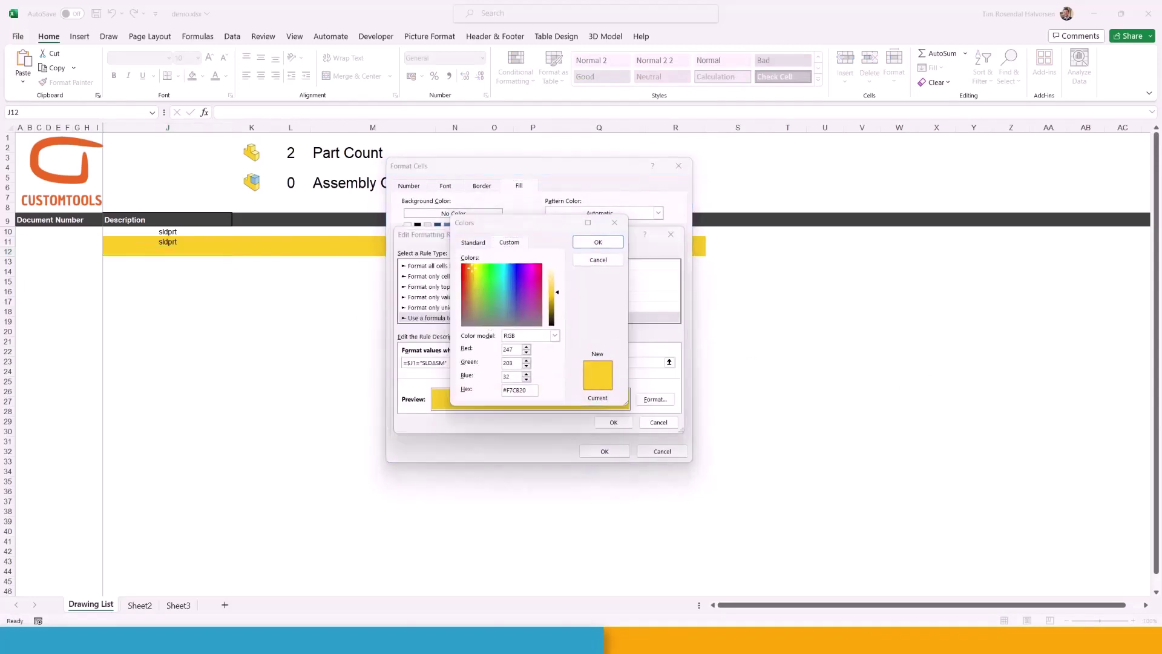
{"action": "left_click", "coordinate": [530, 389]}
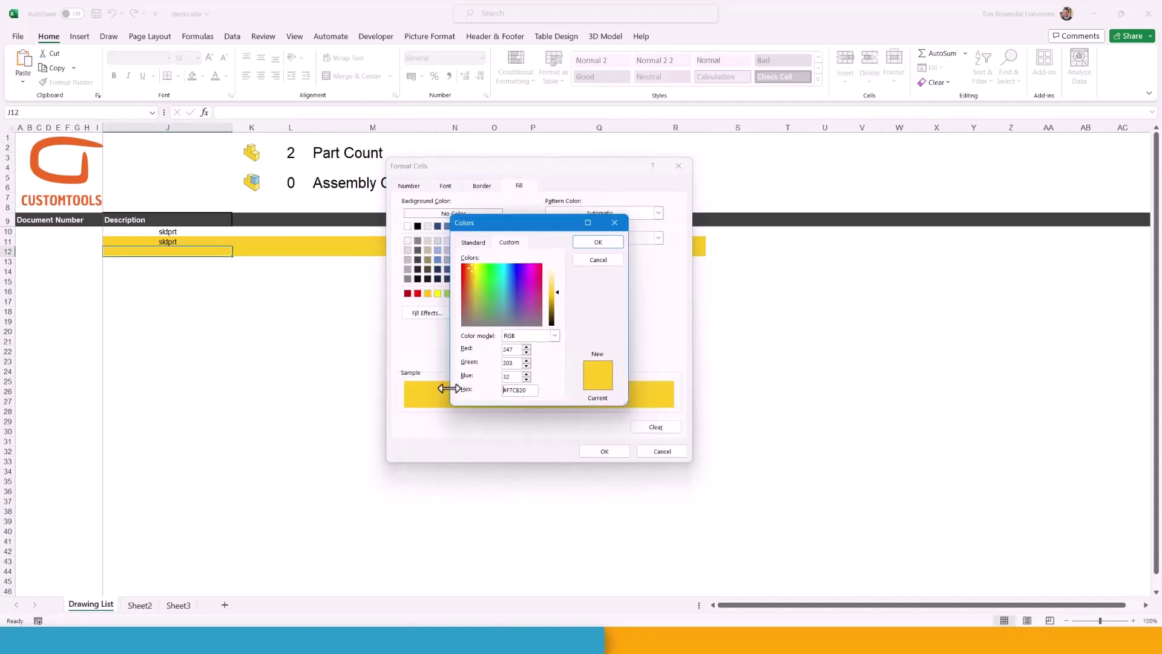
{"action": "double_click", "coordinate": [516, 390]}
{"action": "type", "text": "7DB2CE"}
{"action": "left_click", "coordinate": [515, 349]}
{"action": "left_click", "coordinate": [610, 243]}
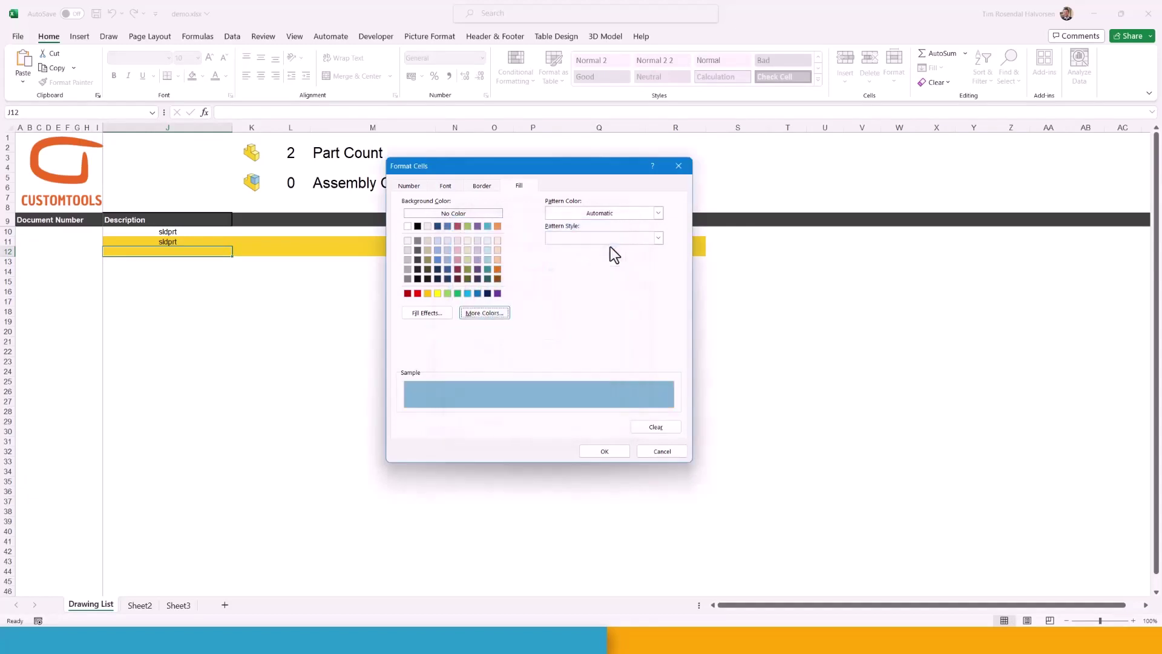
{"action": "left_click", "coordinate": [604, 451]}
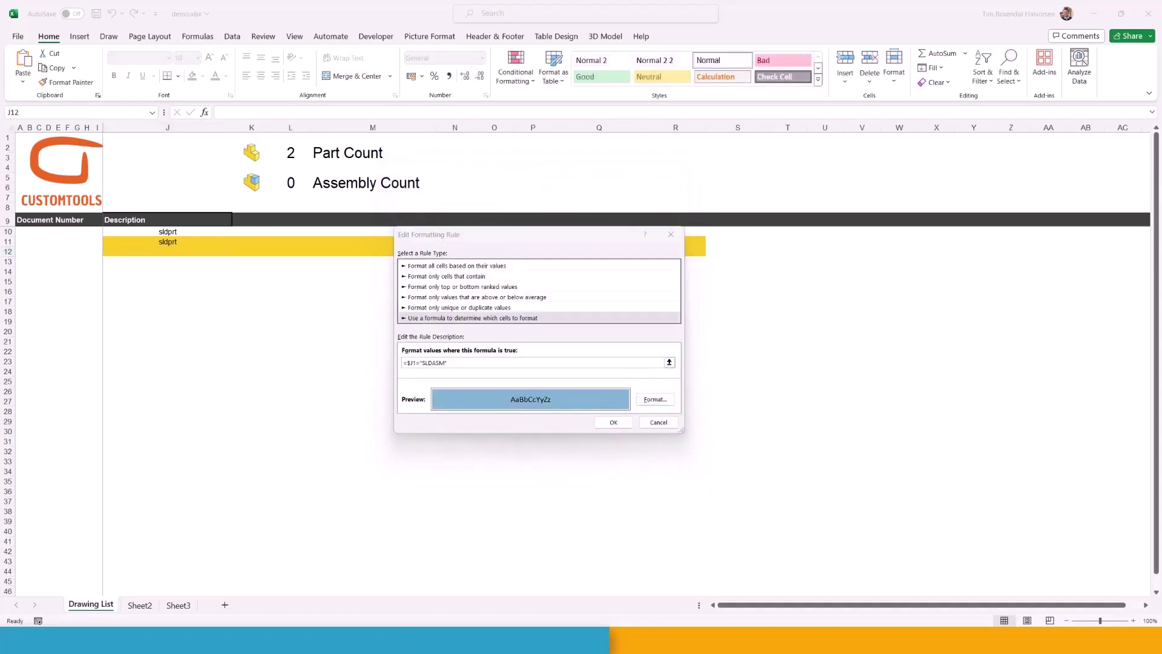
{"action": "left_click", "coordinate": [613, 421]}
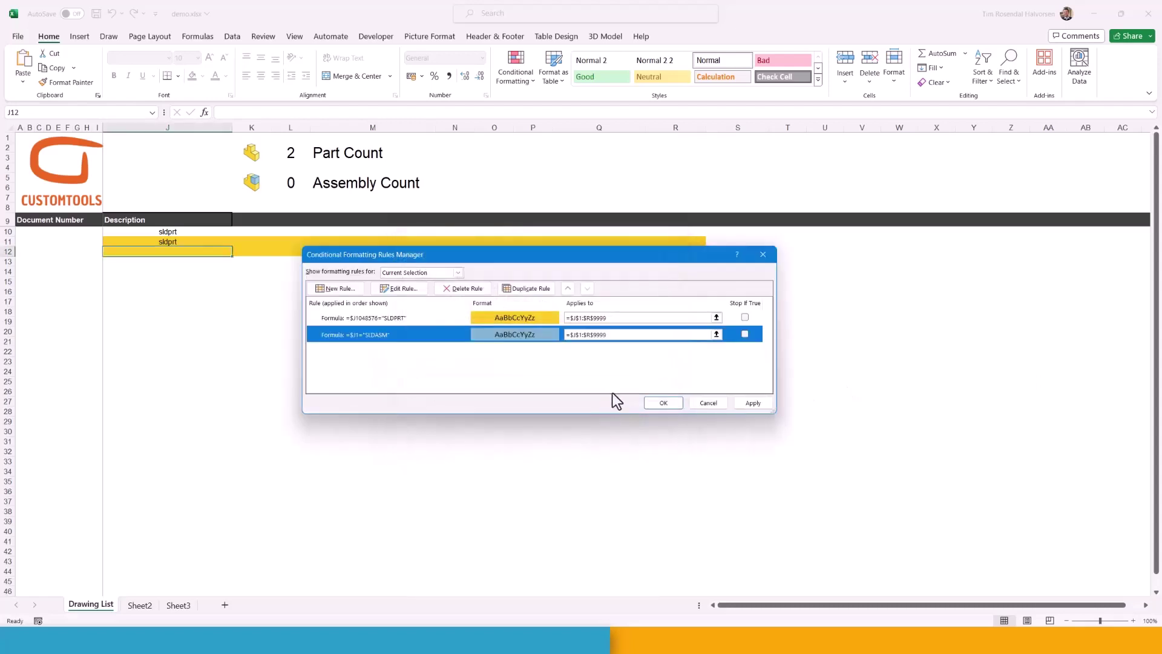
Set the range the blue SLDASM rule applies to as =$A$1:$R$9999
{"action": "left_click", "coordinate": [623, 317]}
{"action": "left_click", "coordinate": [623, 334]}
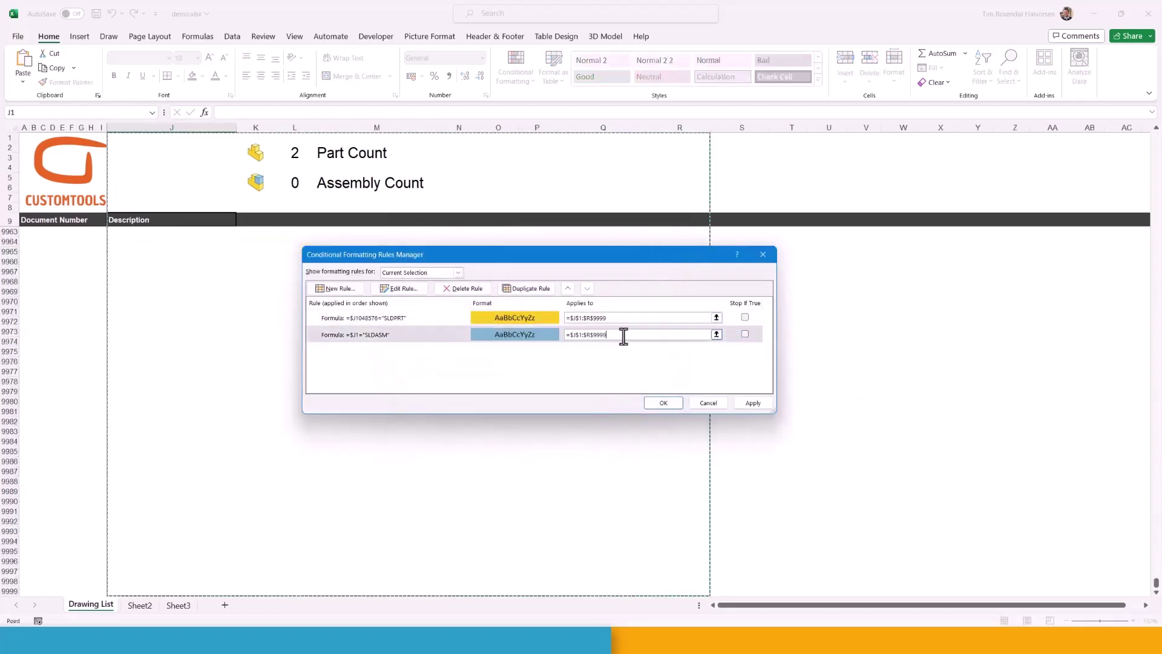
{"action": "left_click_drag", "start_coordinate": [624, 336], "coordinate": [551, 337]}
{"action": "type", "text": "=$A$1:$R$9999"}
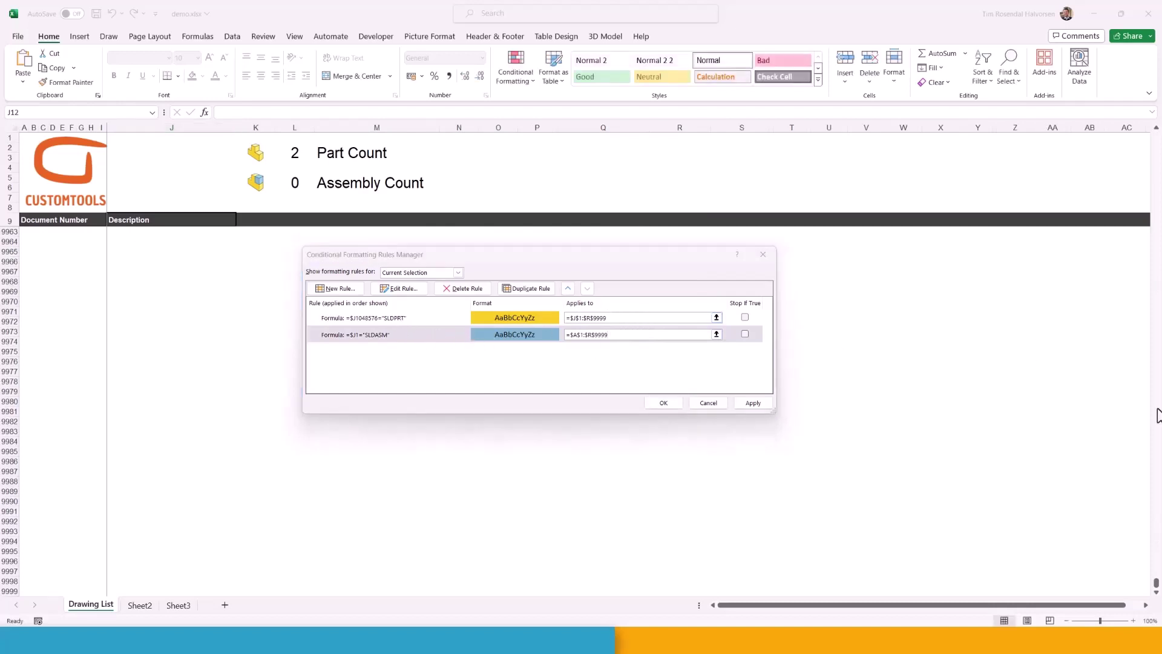
Correct the yellow rule's formula to =$J1="SLDPRT" and apply both formatting rules
{"action": "left_click", "coordinate": [395, 319]}
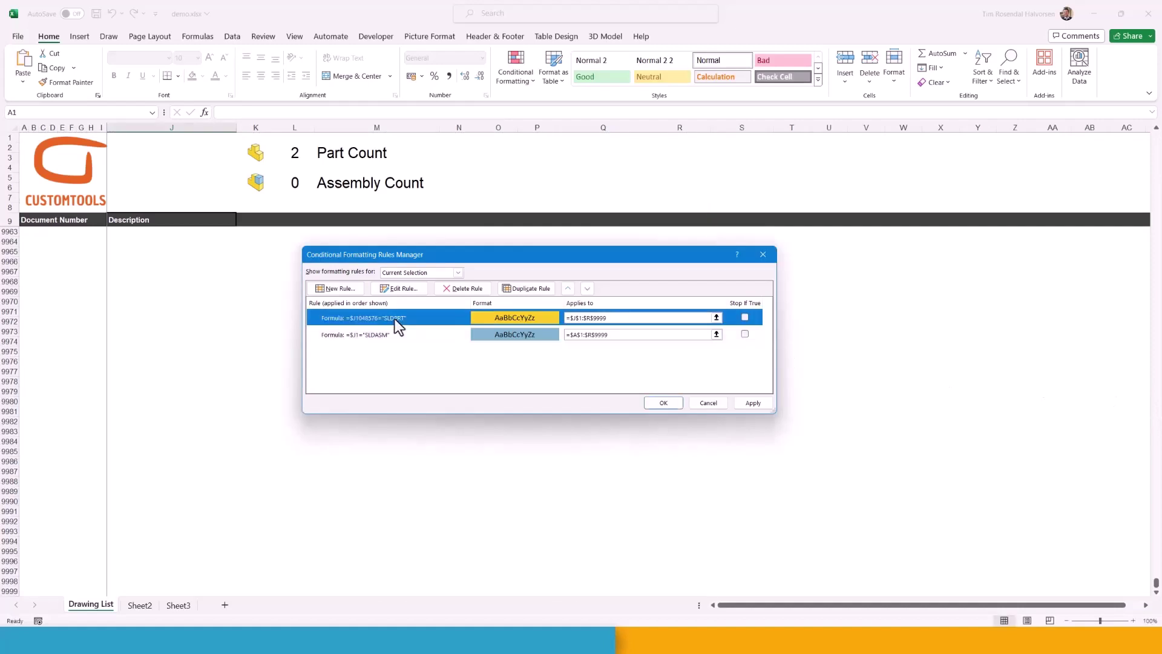
{"action": "double_click", "coordinate": [395, 320]}
{"action": "left_click_drag", "start_coordinate": [474, 363], "coordinate": [405, 367]}
{"action": "type", "text": "=$J1=\"SLDPRT\""}
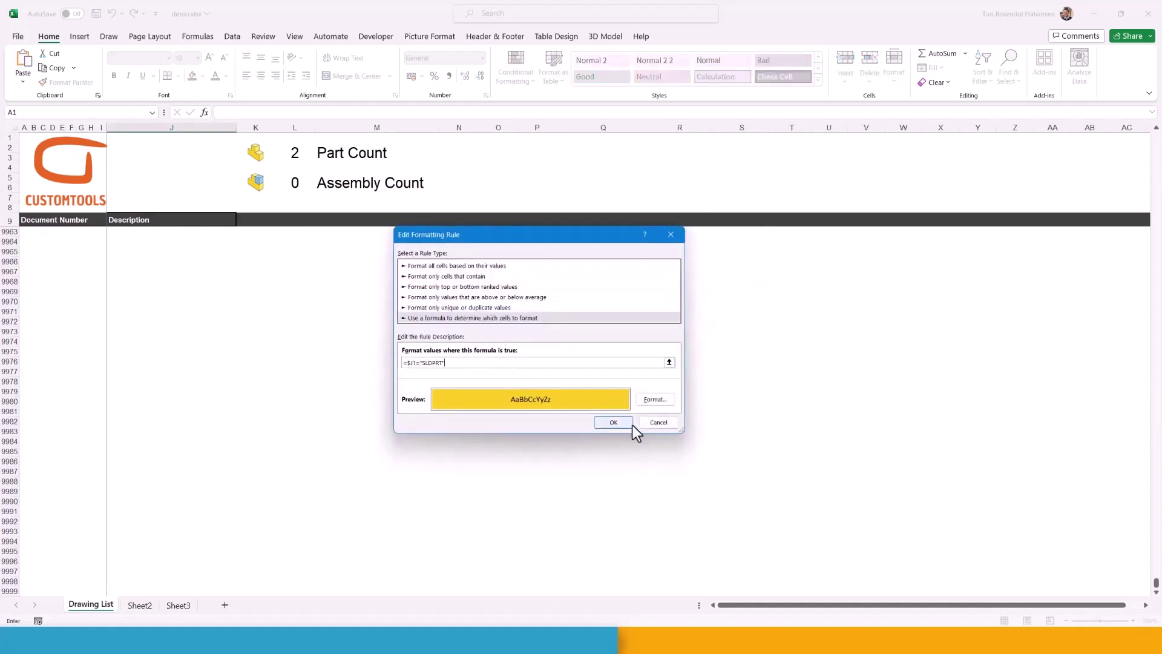
{"action": "left_click", "coordinate": [613, 421]}
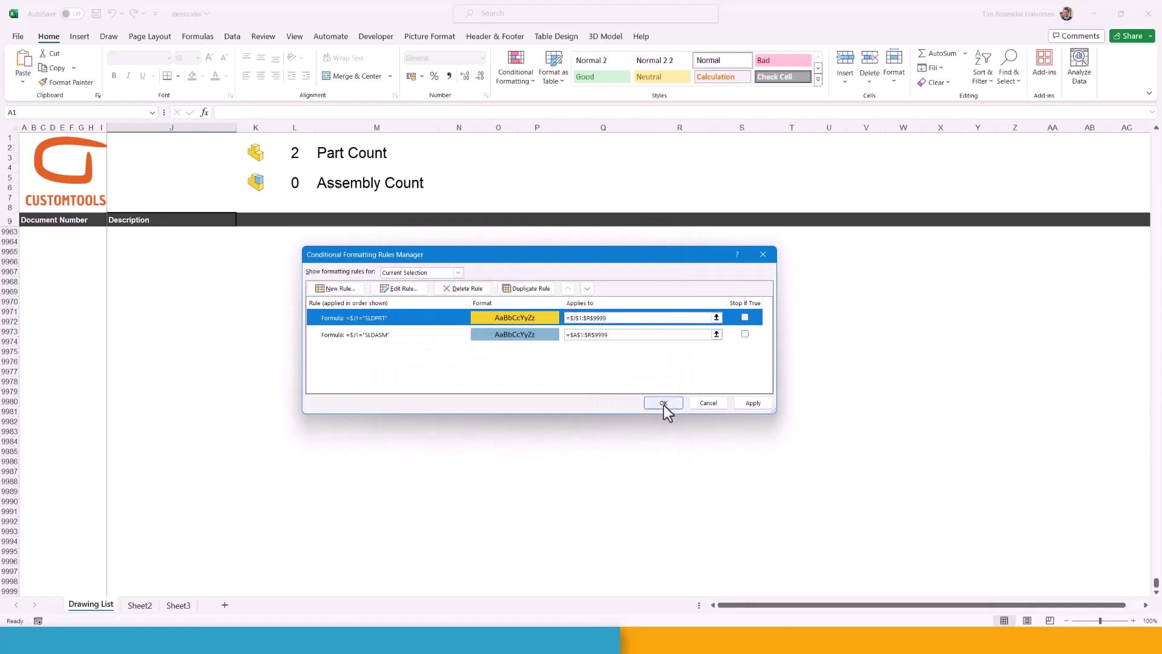
{"action": "left_click", "coordinate": [752, 403]}
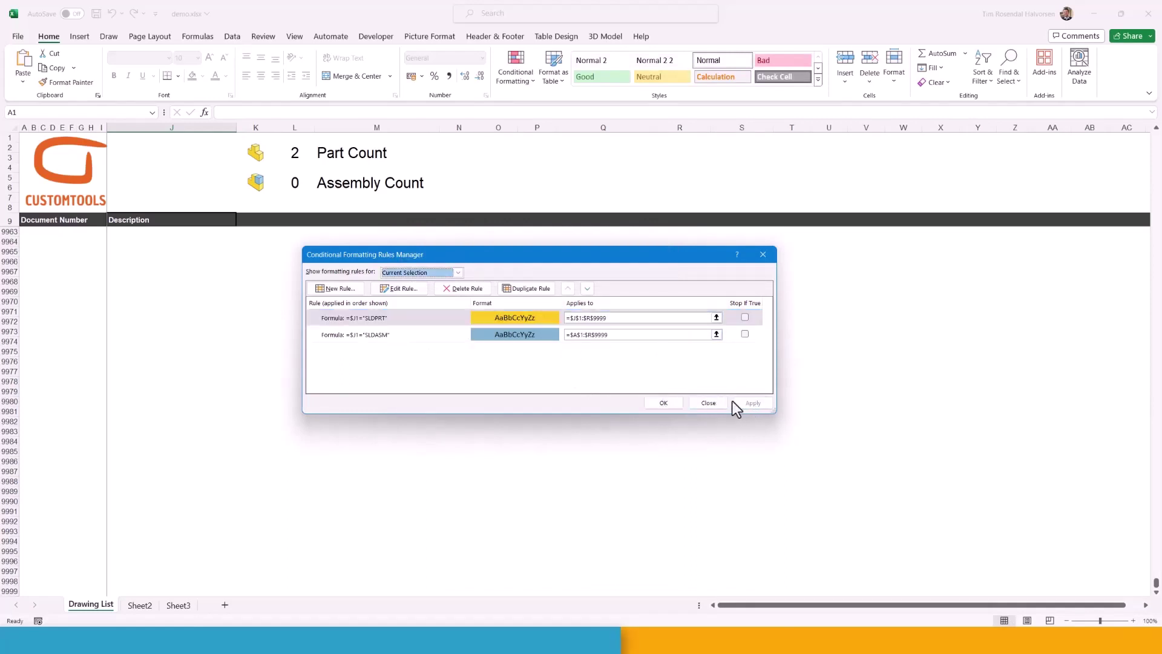
{"action": "left_click", "coordinate": [658, 403]}
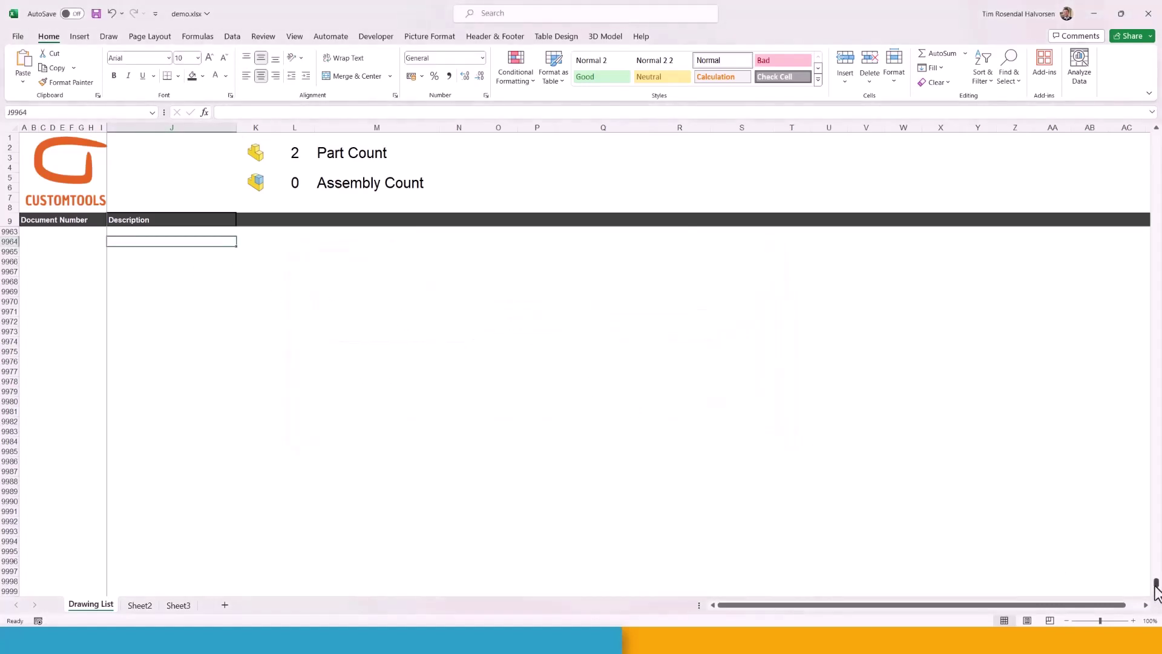
Replace the upper sample value in cell J10 with SLDASM to test the blue row colouring
{"action": "left_click_drag", "start_coordinate": [1156, 584], "coordinate": [1144, 109]}
{"action": "left_click", "coordinate": [355, 270]}
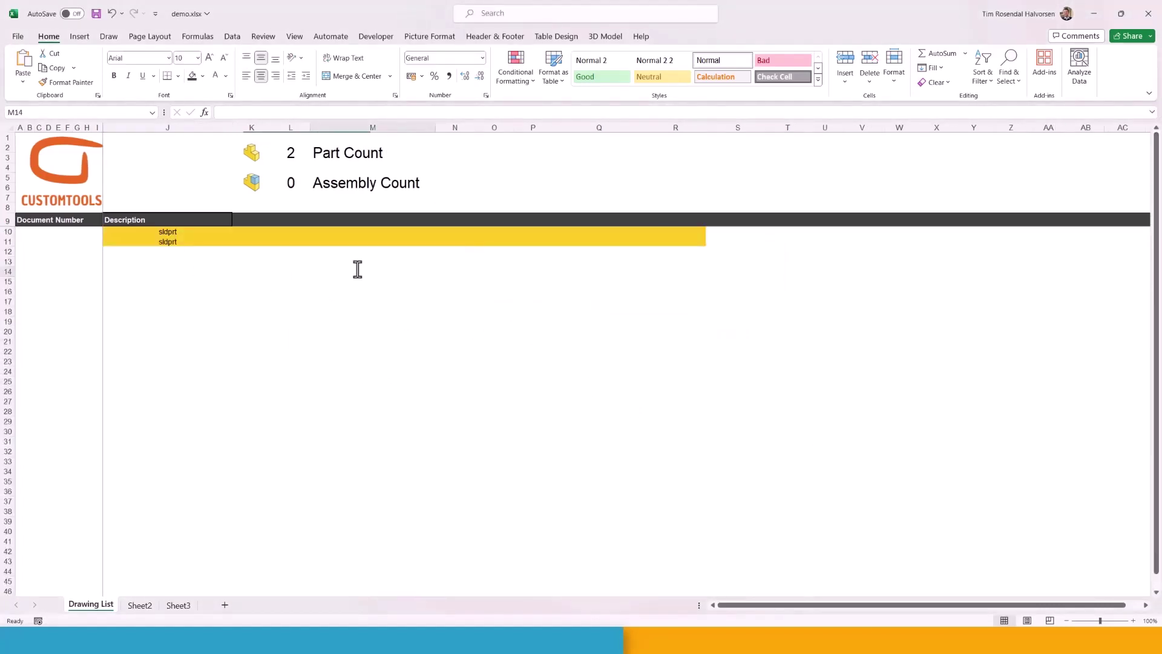
{"action": "left_click", "coordinate": [160, 233]}
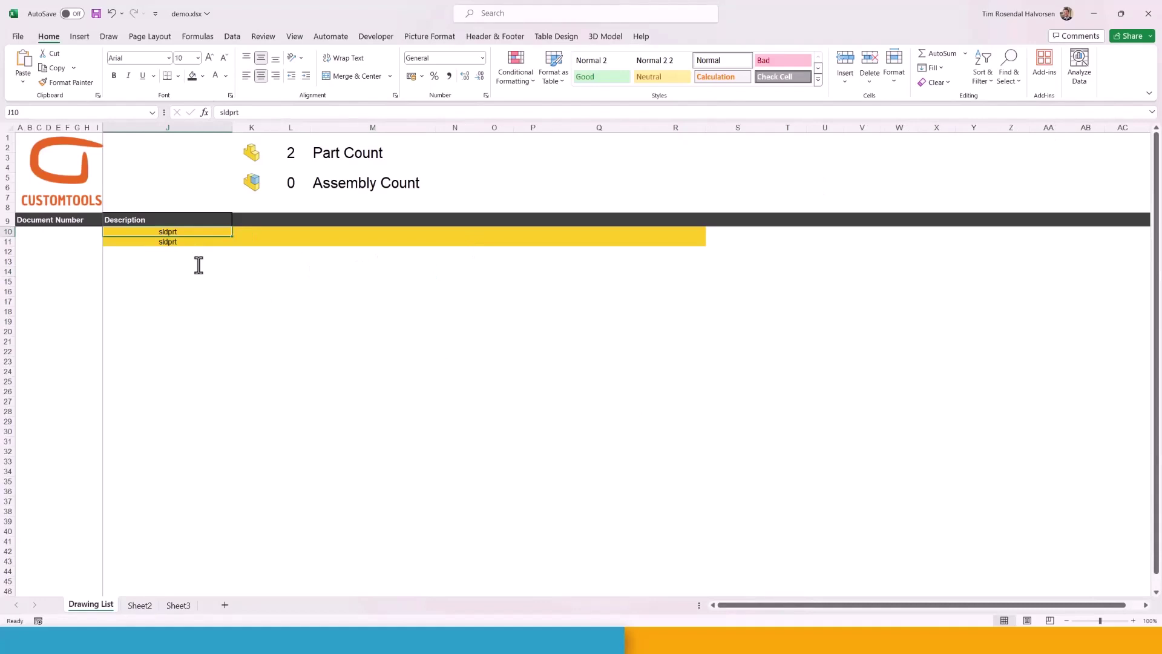
{"action": "type", "text": "SLDASM"}
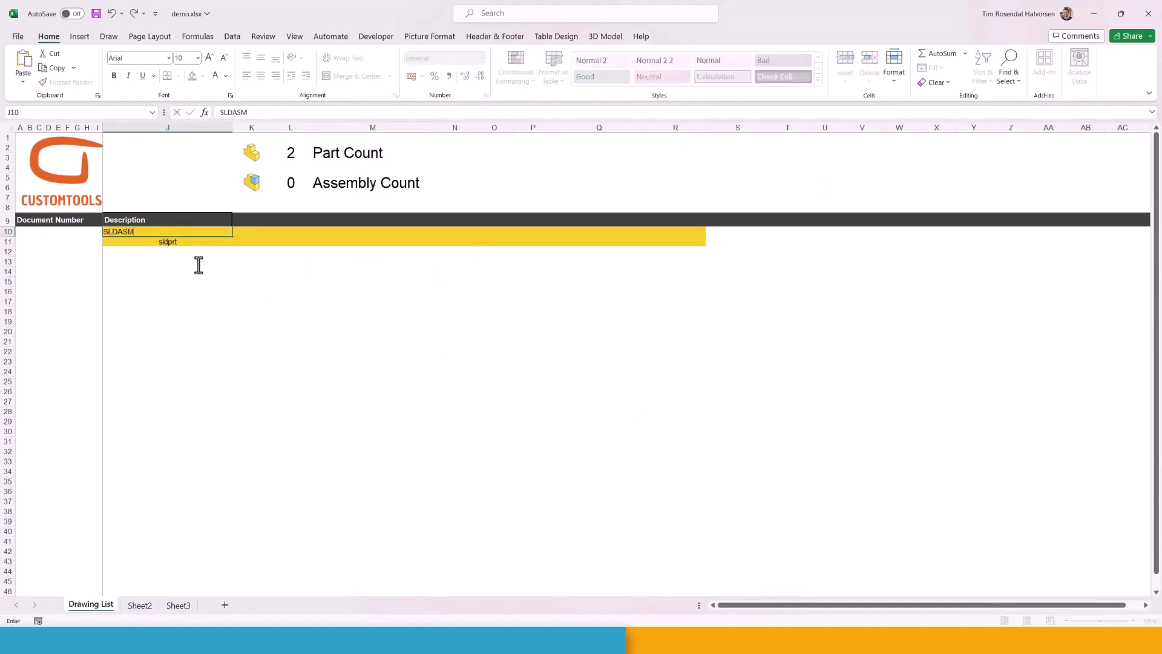
{"action": "key", "text": "Return"}
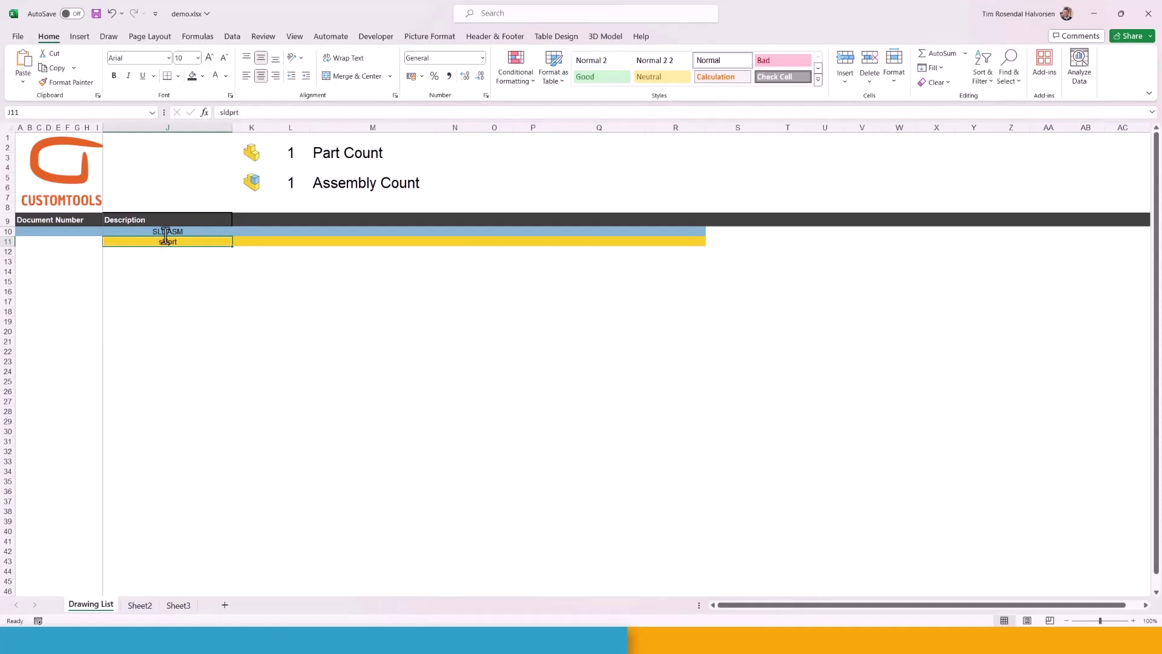
Clear the sample type values from cells J10 and J11 below the Description header
{"action": "left_click_drag", "start_coordinate": [166, 232], "coordinate": [173, 245]}
{"action": "key", "text": "Delete"}
{"action": "left_click", "coordinate": [261, 282]}
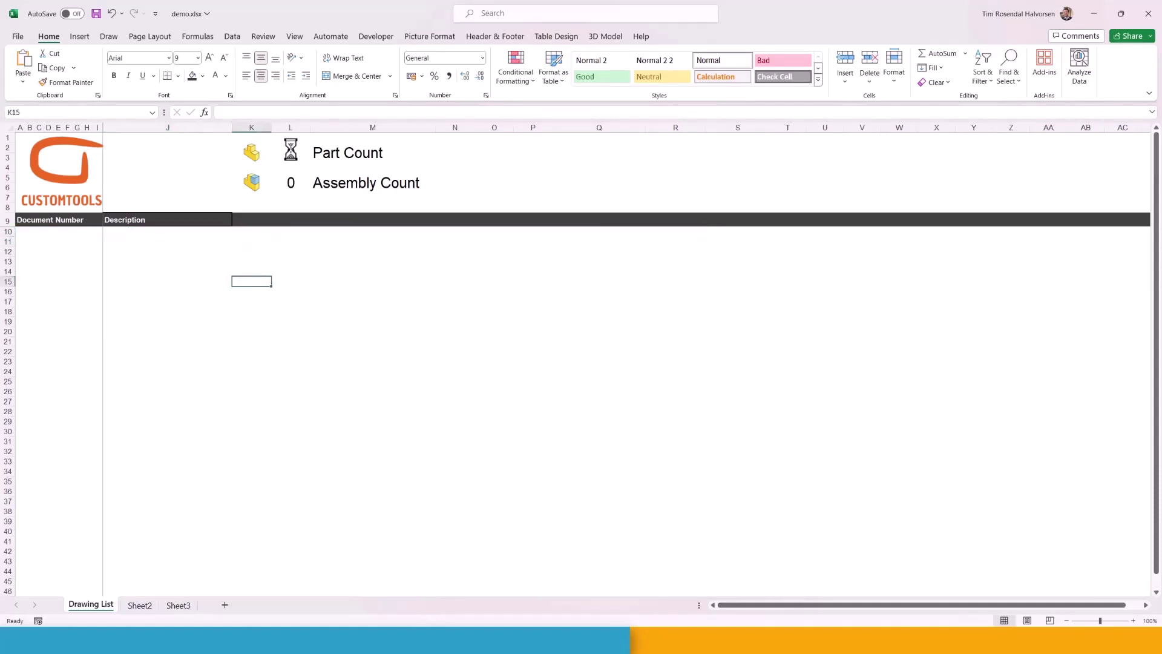
Fill the Part Count cells with the row-colouring yellow and the Assembly Count cells with a matching light blue
{"action": "left_click_drag", "start_coordinate": [405, 153], "coordinate": [282, 151]}
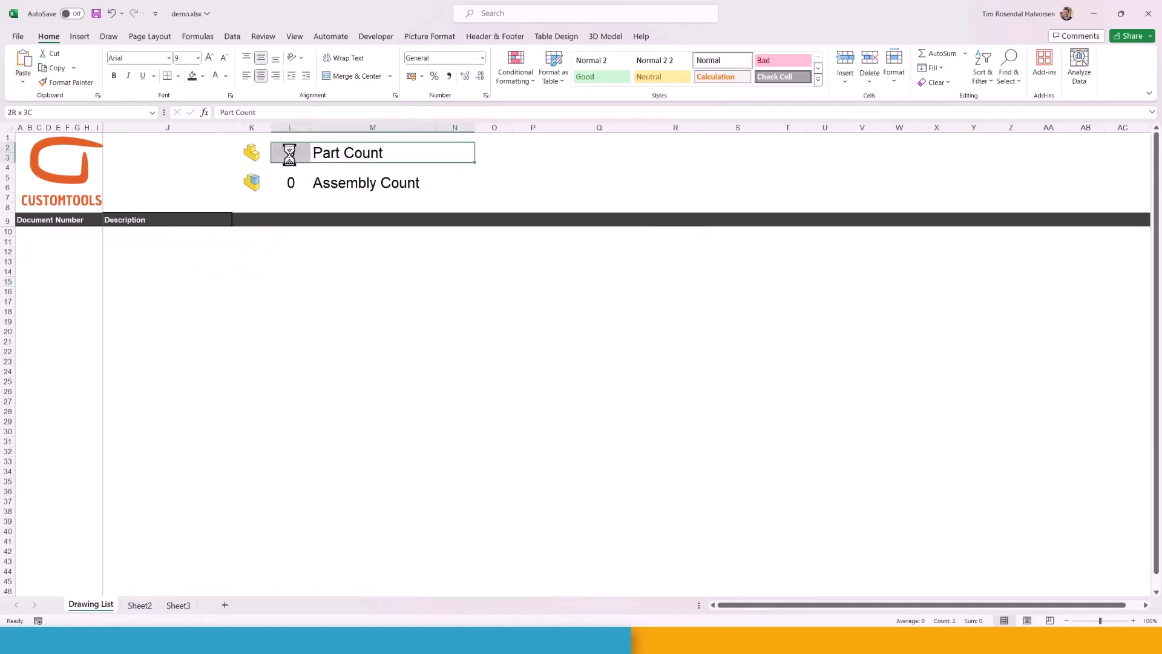
{"action": "left_click", "coordinate": [203, 76]}
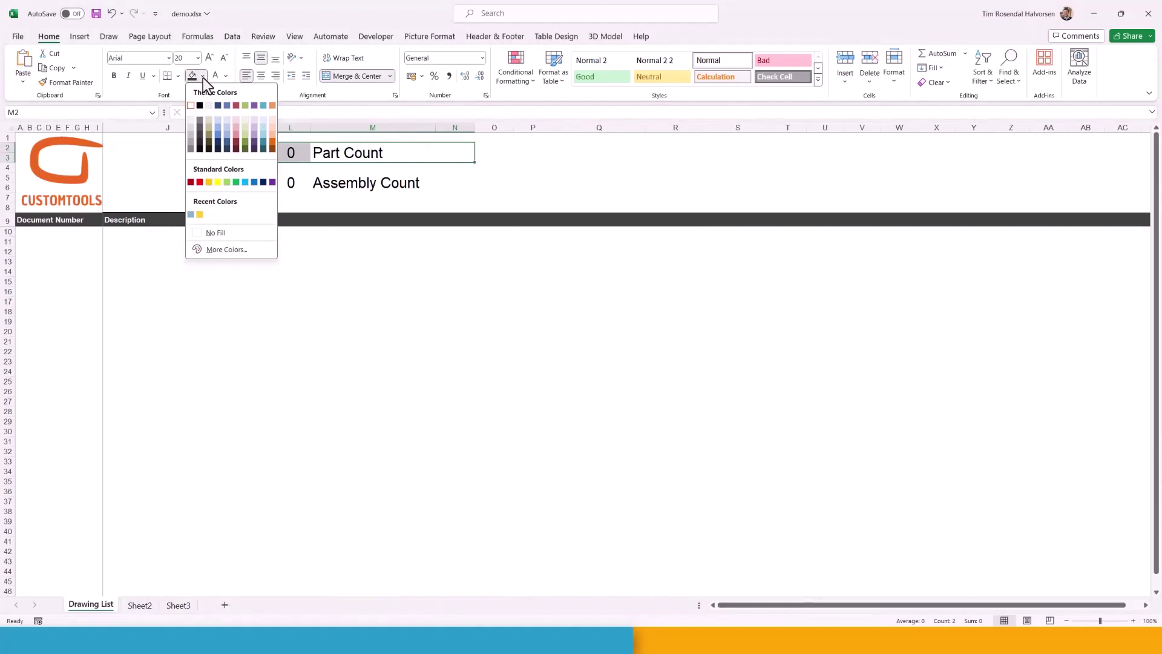
{"action": "left_click", "coordinate": [200, 215]}
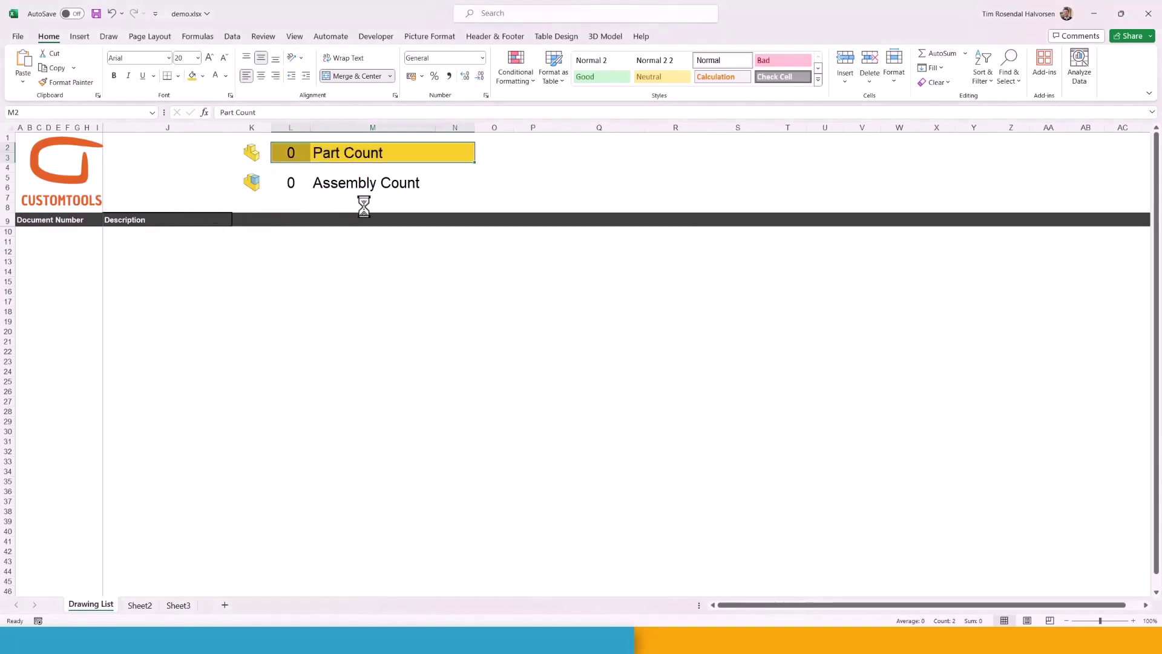
{"action": "left_click_drag", "start_coordinate": [410, 188], "coordinate": [293, 182]}
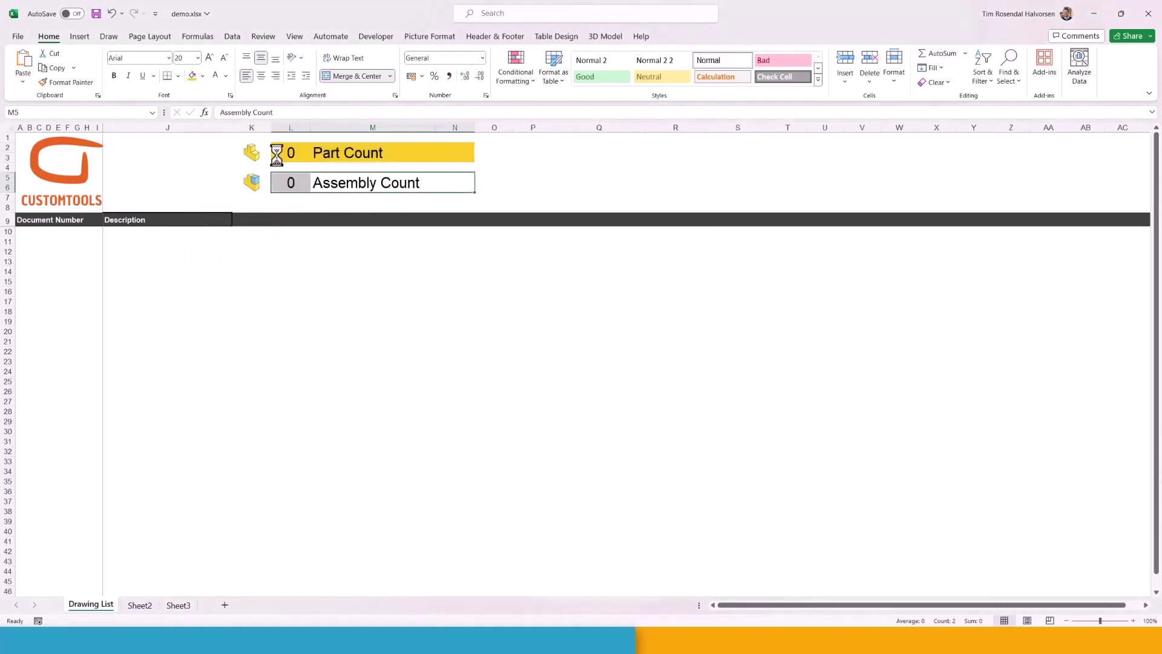
{"action": "left_click", "coordinate": [203, 76]}
{"action": "left_click", "coordinate": [231, 130]}
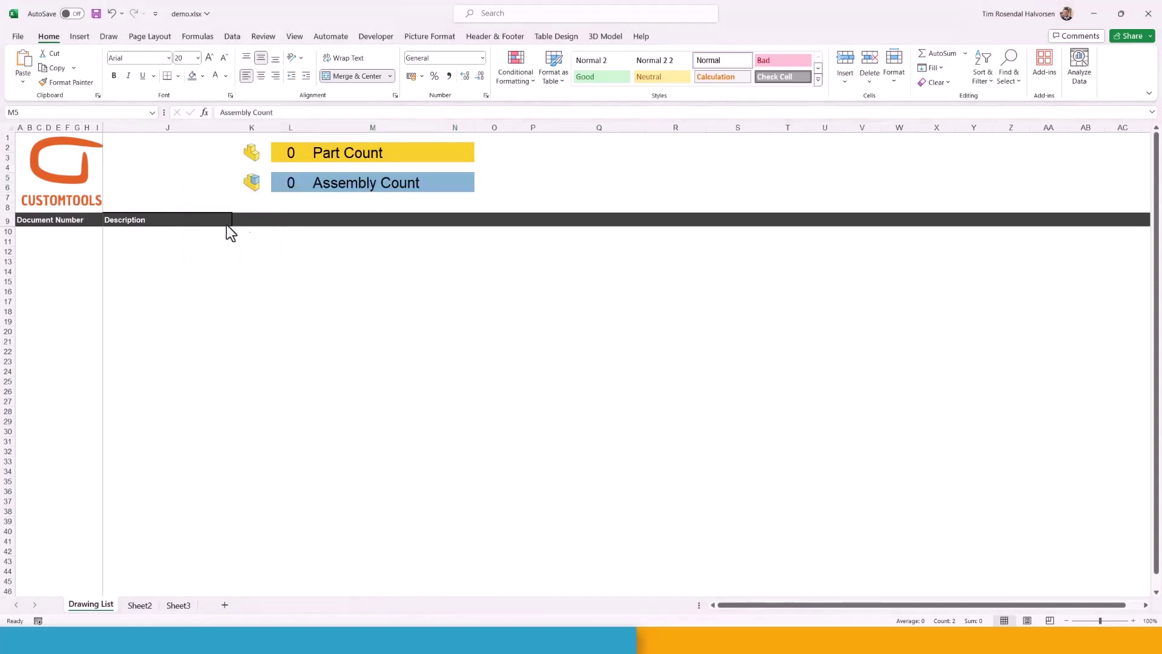
{"action": "left_click", "coordinate": [370, 261]}
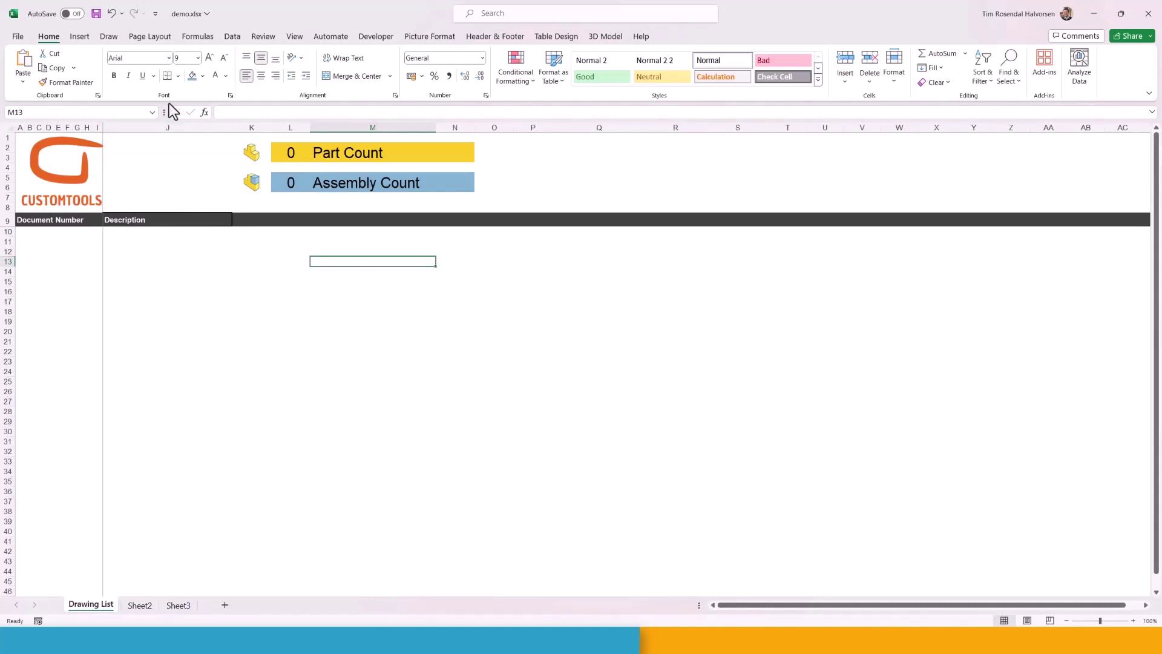
Save and close demo.xlsx, and upload it in SOLIDWORKS as the Basic Export profile's report template, accepting the profile options
{"action": "left_click", "coordinate": [96, 13]}
{"action": "left_click", "coordinate": [1149, 14]}
{"action": "left_click", "coordinate": [397, 94]}
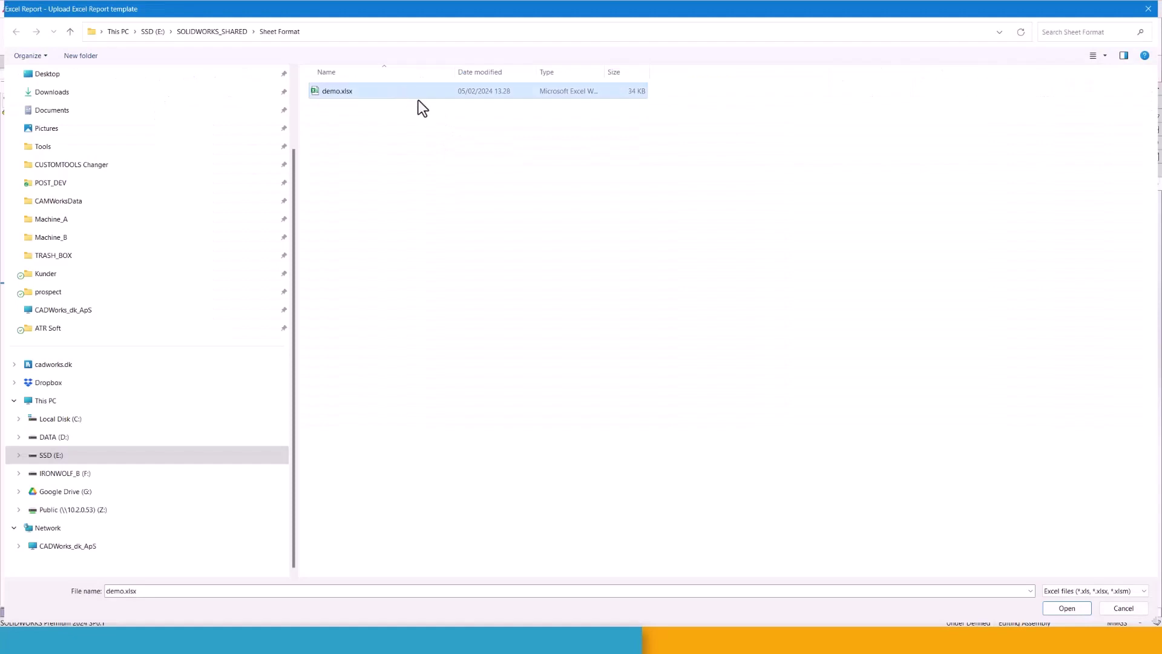
{"action": "left_click", "coordinate": [1069, 605]}
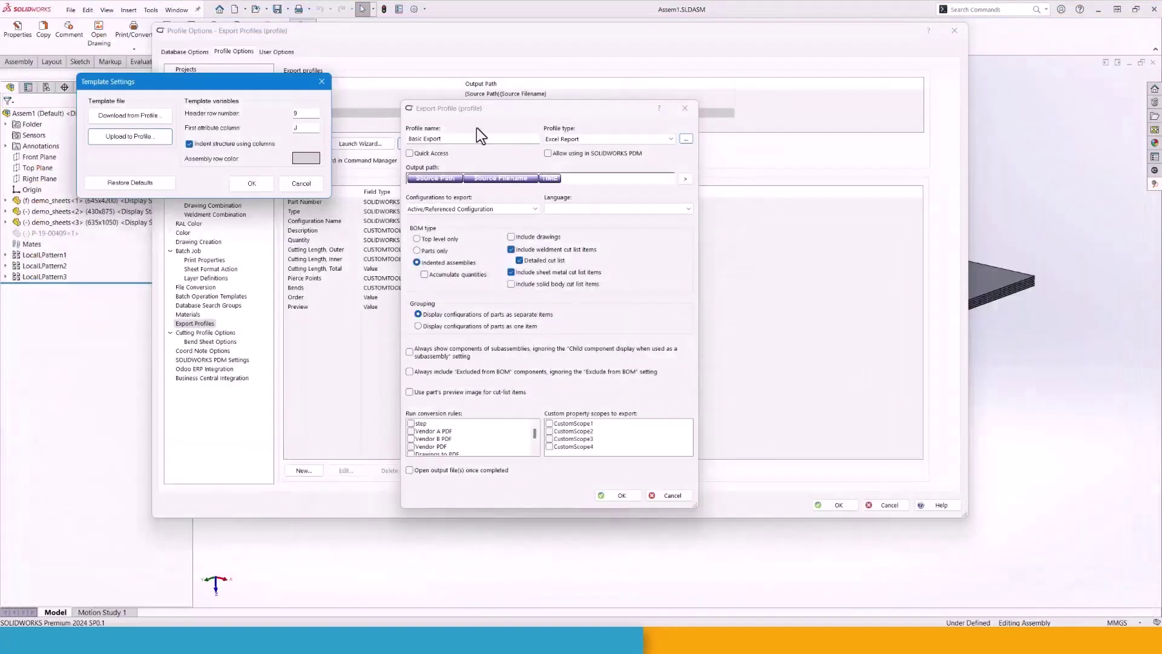
{"action": "left_click", "coordinate": [648, 321]}
{"action": "left_click", "coordinate": [252, 183]}
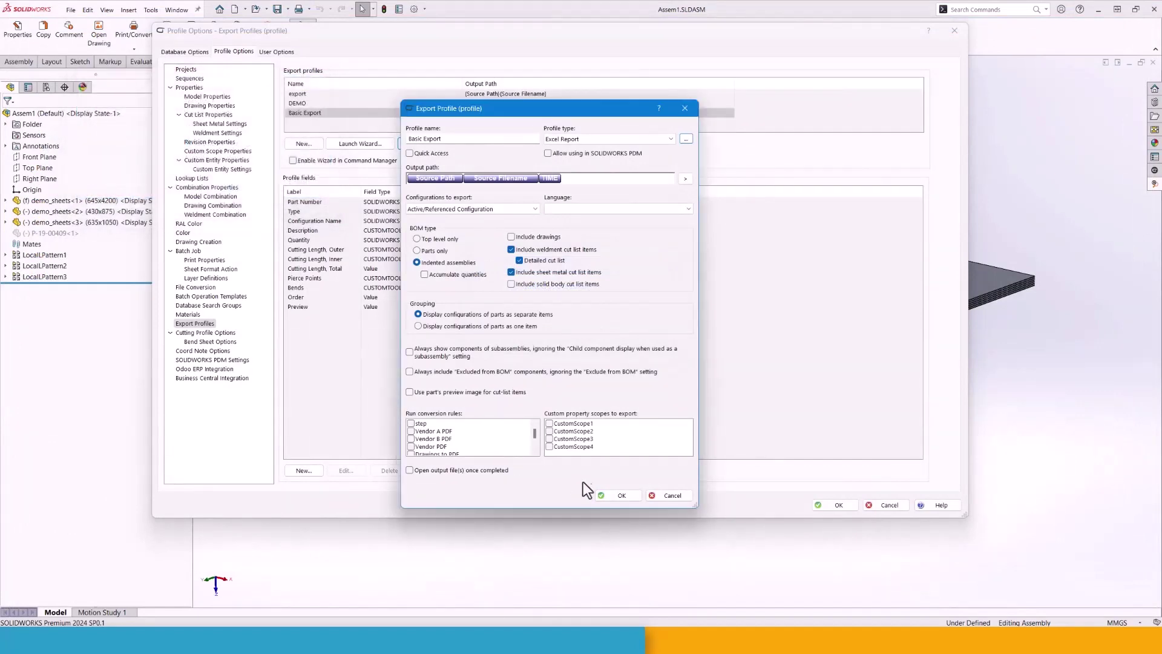
{"action": "left_click", "coordinate": [626, 499]}
{"action": "left_click", "coordinate": [829, 507]}
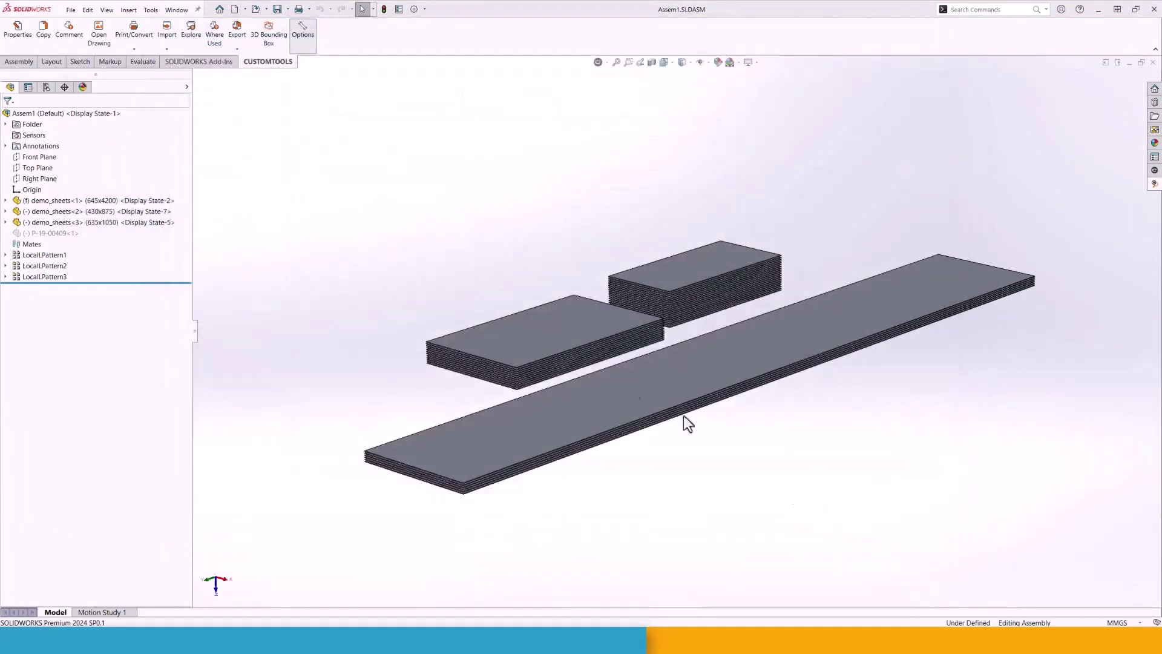
Export the assembly with the Basic Export profile and review the preview, cutting length and pierce point columns in the Excel report
{"action": "left_click", "coordinate": [607, 63]}
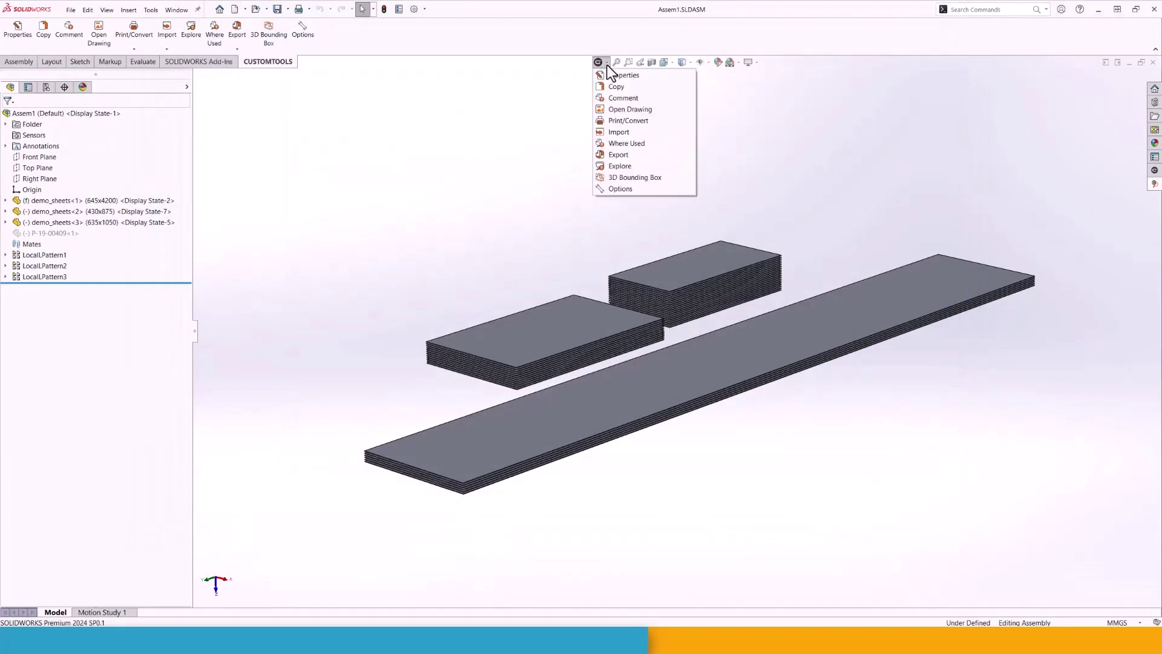
{"action": "left_click", "coordinate": [627, 157]}
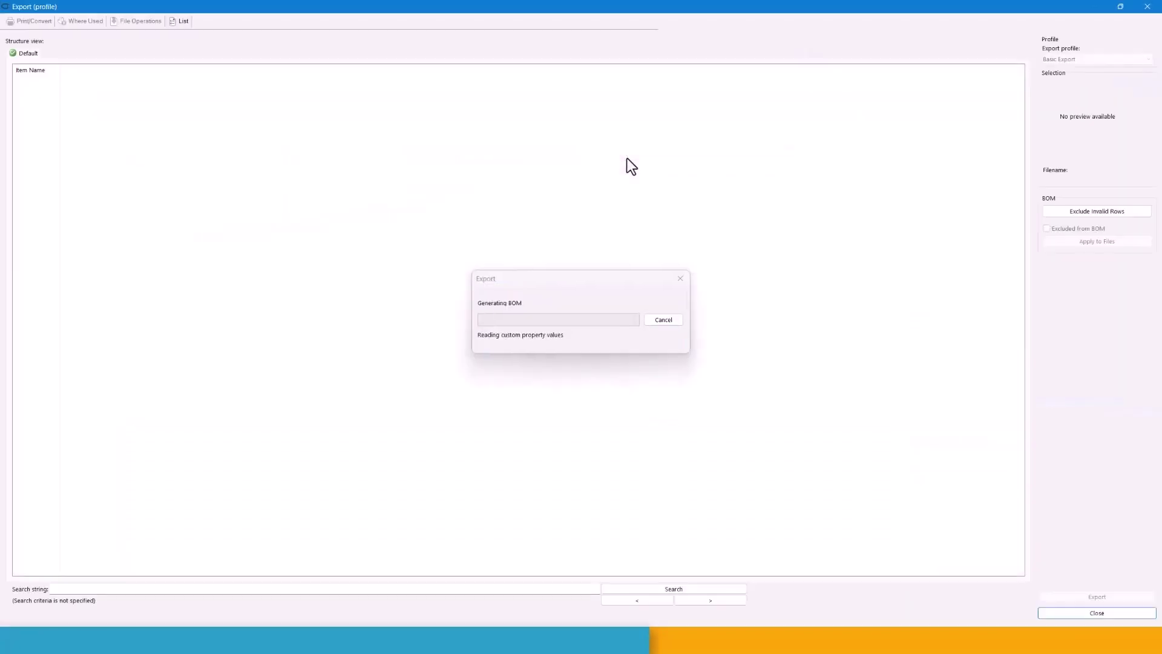
{"action": "left_click", "coordinate": [1114, 597]}
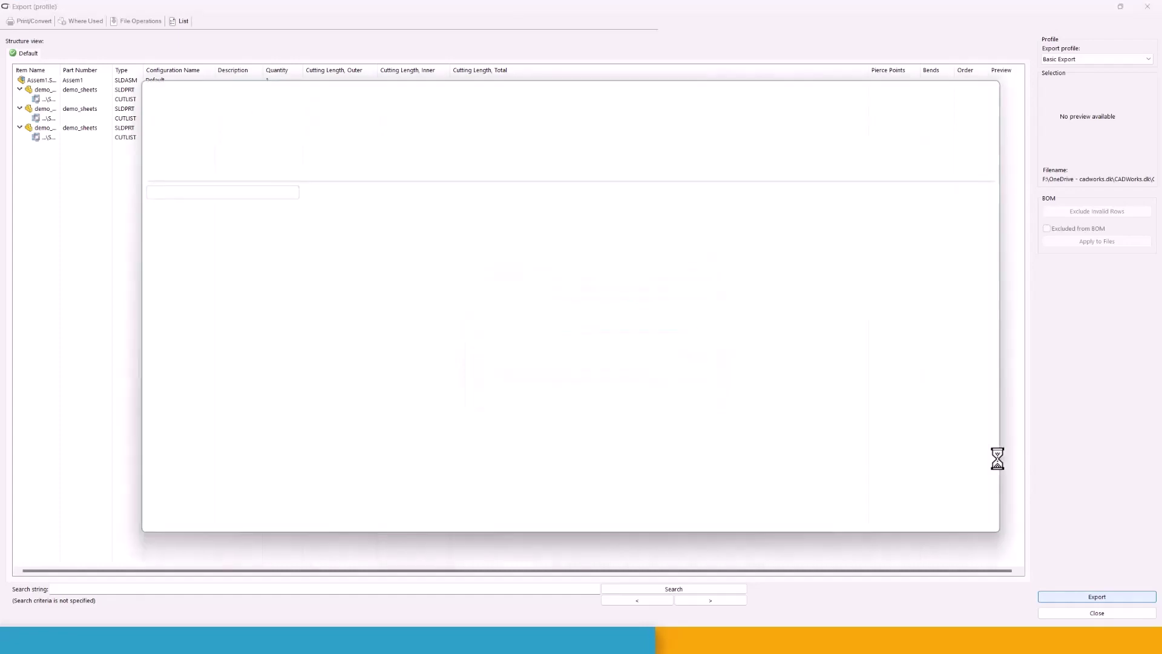
{"action": "left_click", "coordinate": [967, 91]}
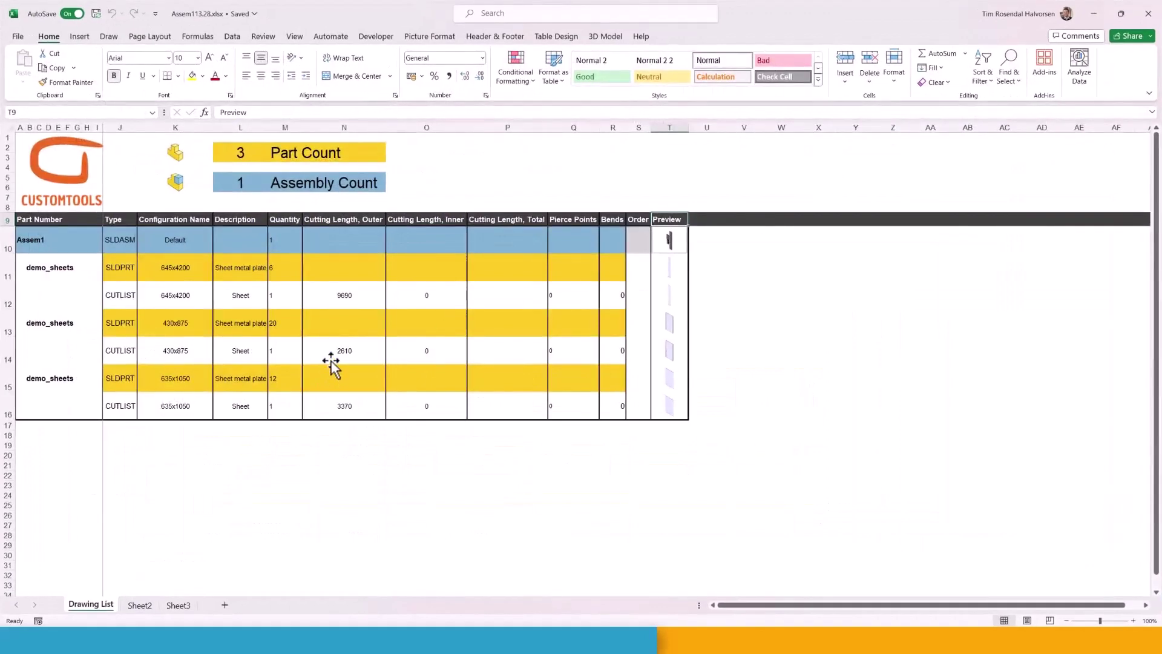
{"action": "left_click", "coordinate": [679, 128]}
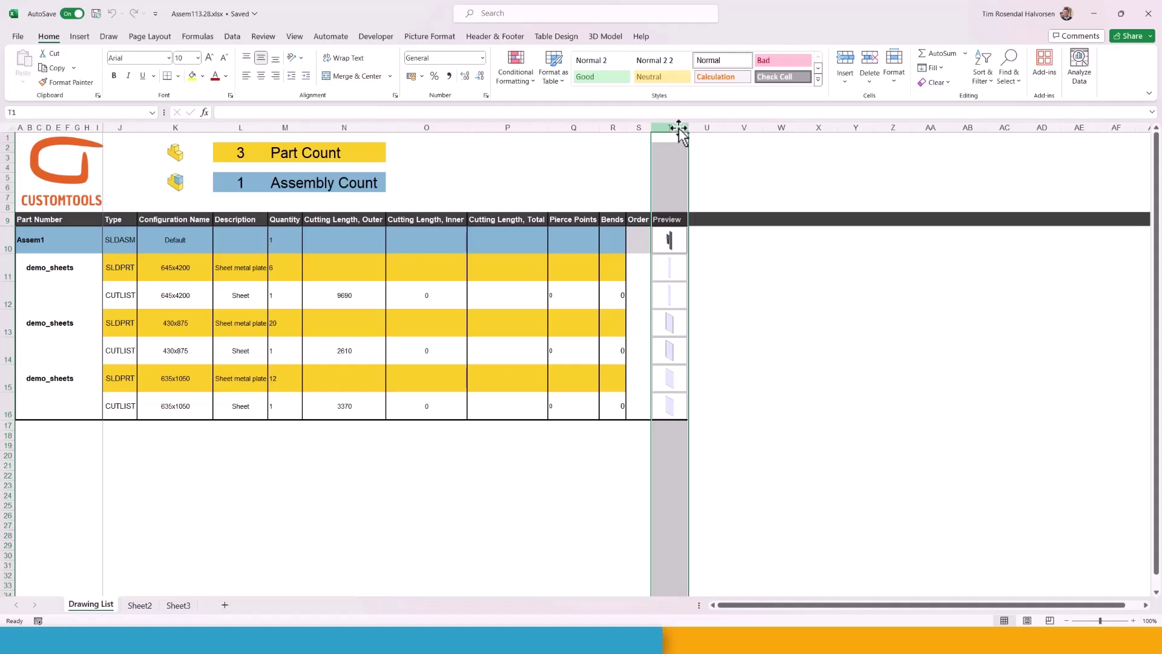
{"action": "left_click", "coordinate": [420, 301]}
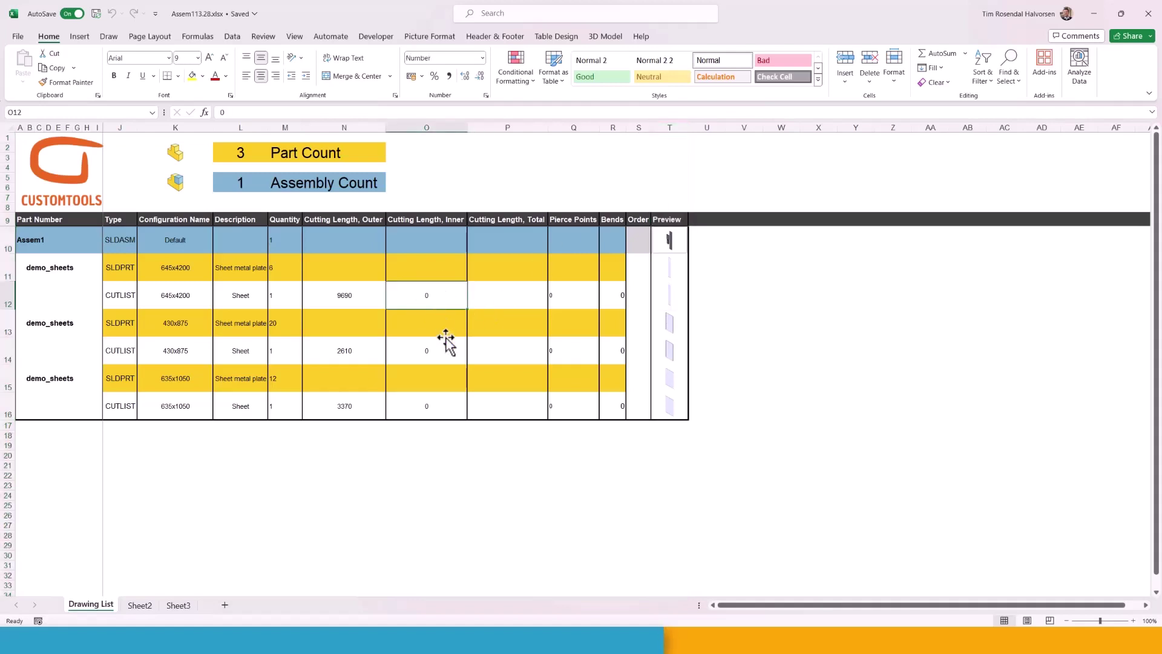
{"action": "left_click", "coordinate": [569, 292]}
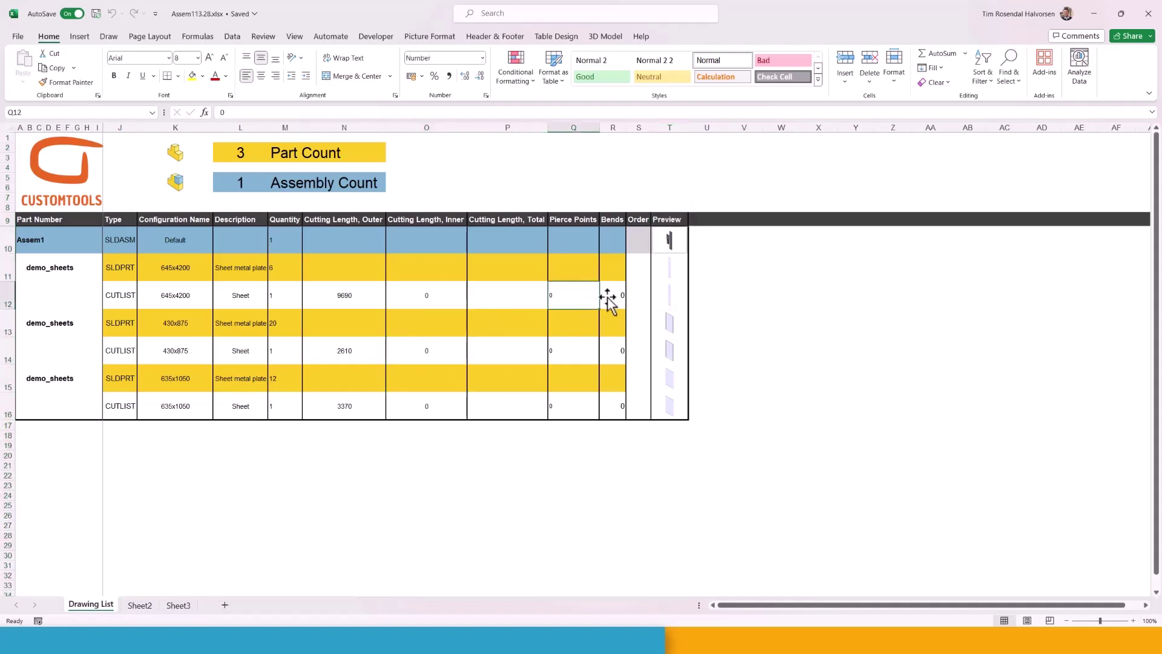
{"action": "left_click", "coordinate": [580, 412]}
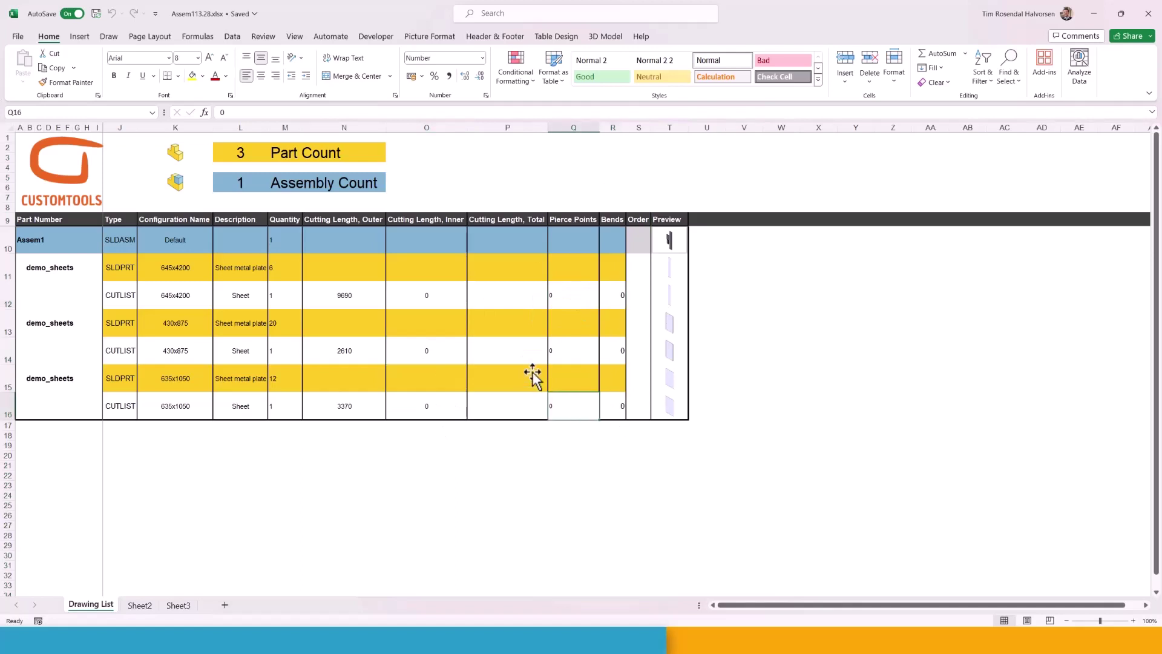
Enter the formula =N12*O12 in cell P12 of the Cutting Length, Total column
{"action": "left_click", "coordinate": [510, 299]}
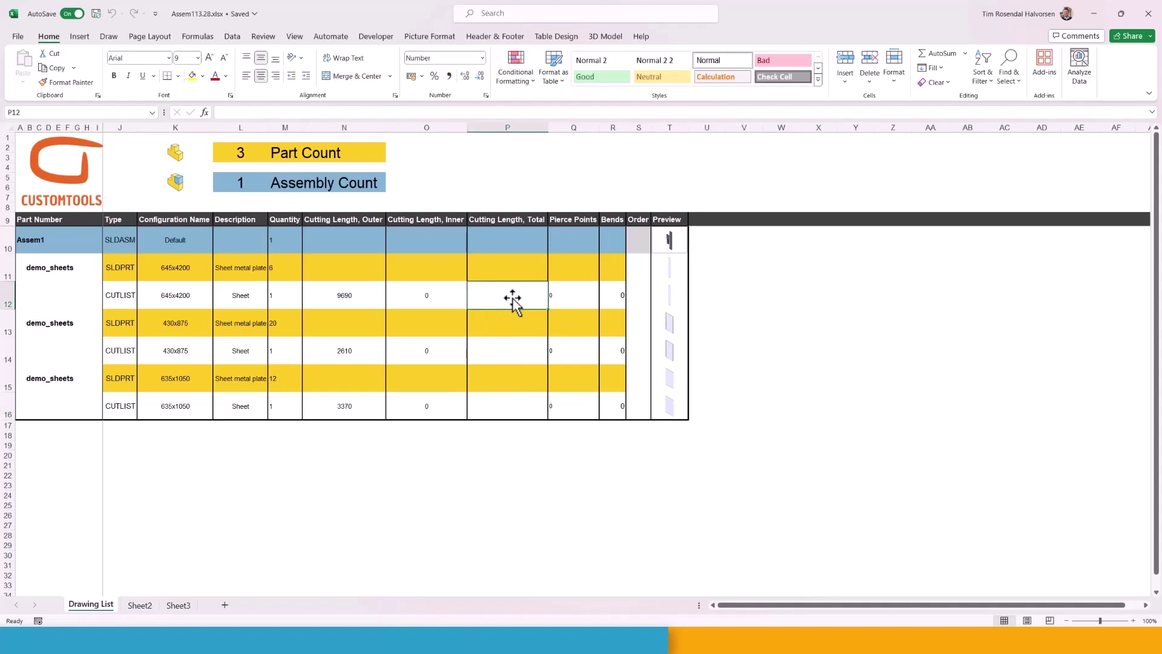
{"action": "type", "text": "="}
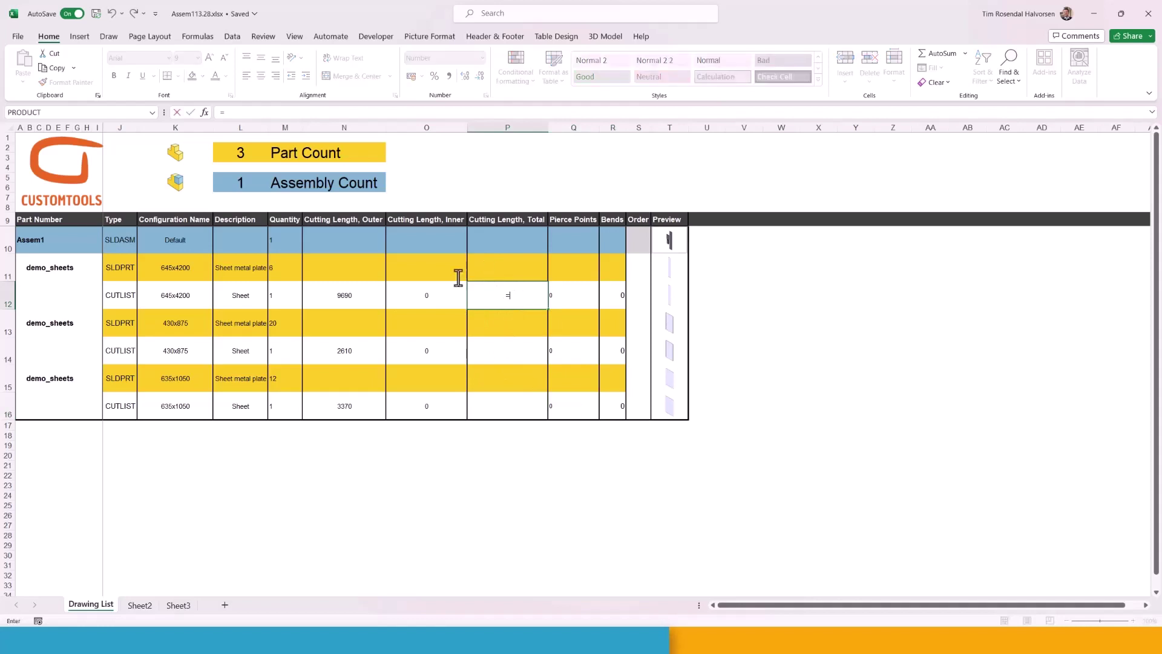
{"action": "left_click", "coordinate": [342, 300]}
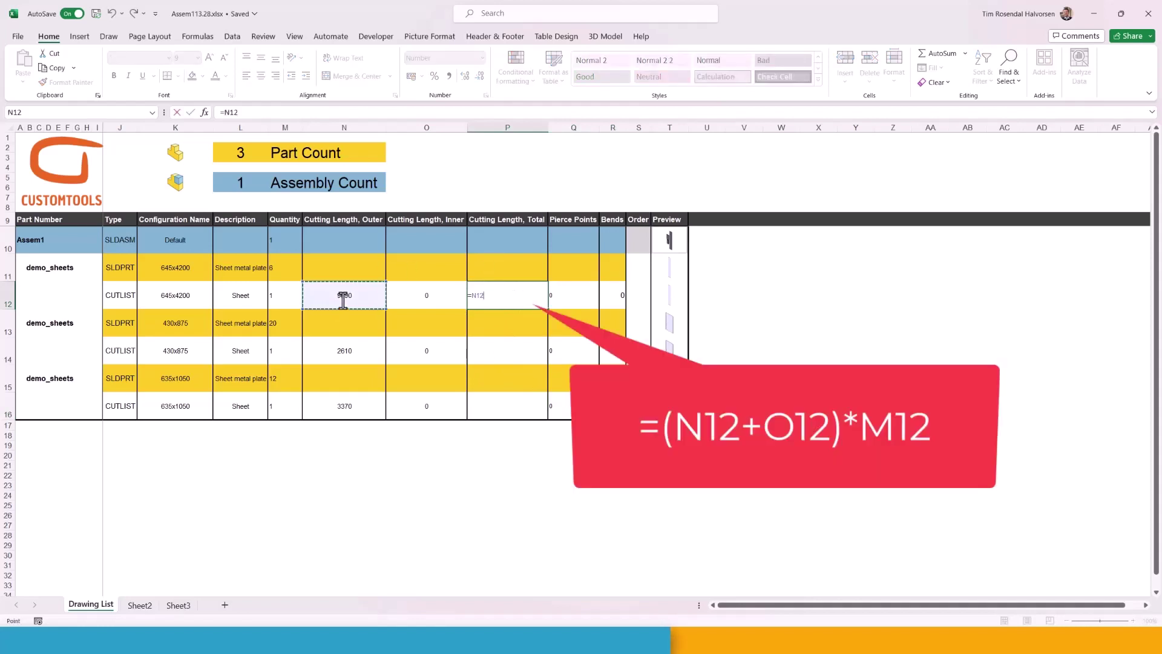
{"action": "type", "text": "*"}
{"action": "left_click", "coordinate": [443, 300]}
{"action": "key", "text": "Return"}
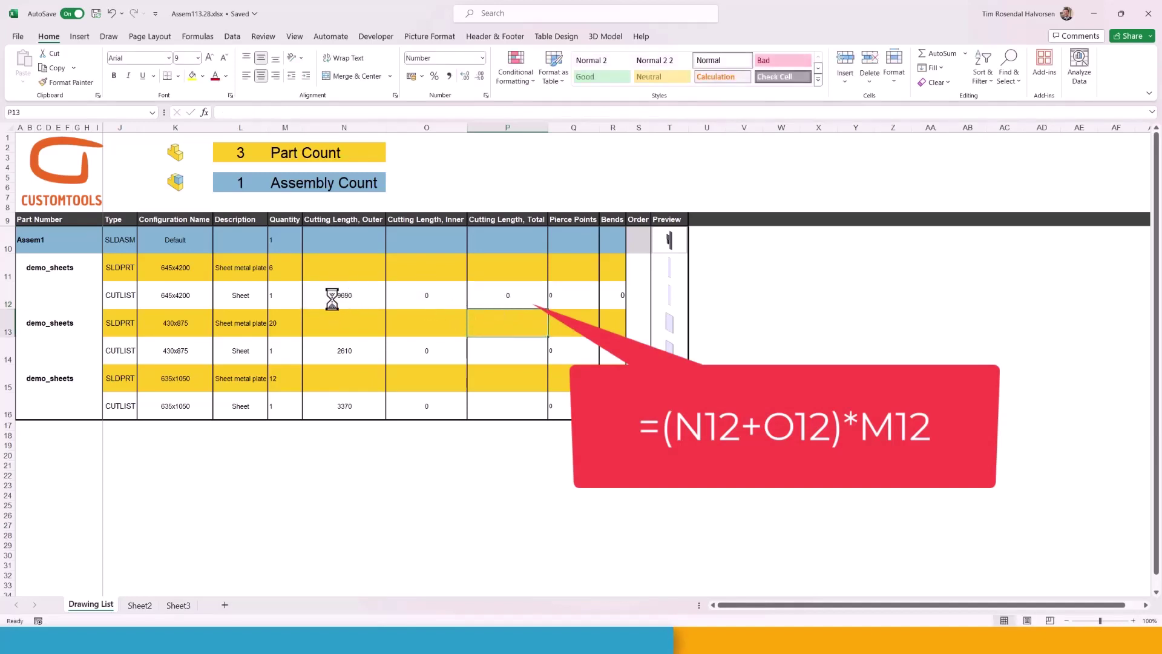
Extend the Cutting Length, Total formula in P12 to =(N12*O12)*M12 so it also multiplies by the quantity
{"action": "left_click", "coordinate": [446, 301]}
{"action": "left_click", "coordinate": [499, 301]}
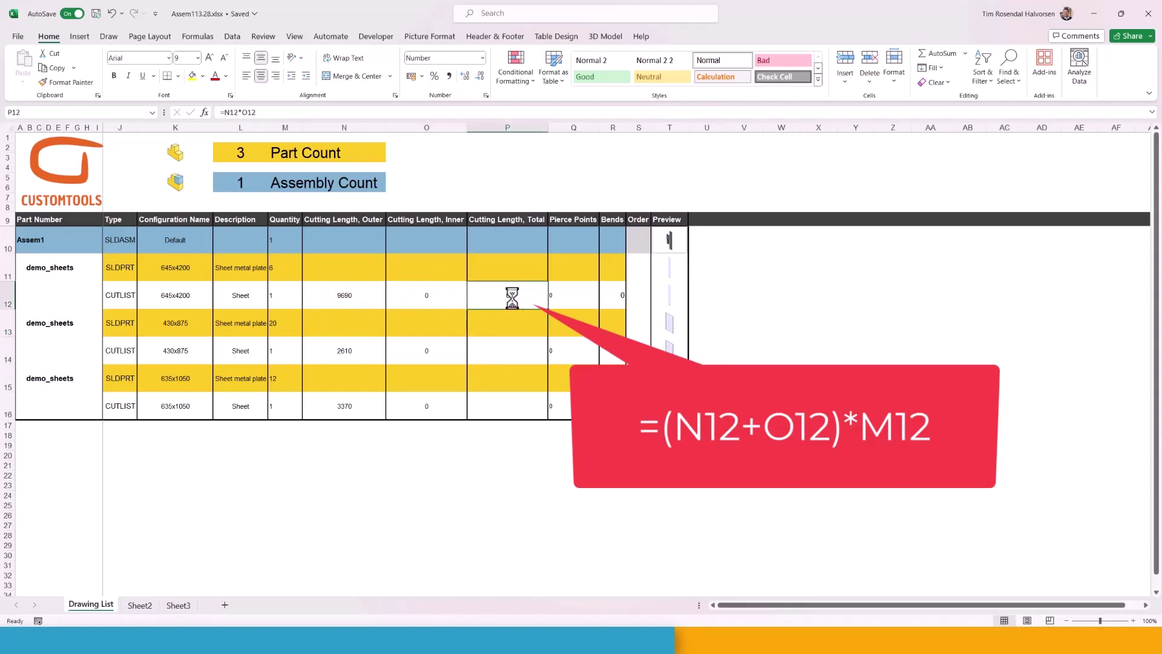
{"action": "left_click", "coordinate": [227, 113]}
{"action": "type", "text": "("}
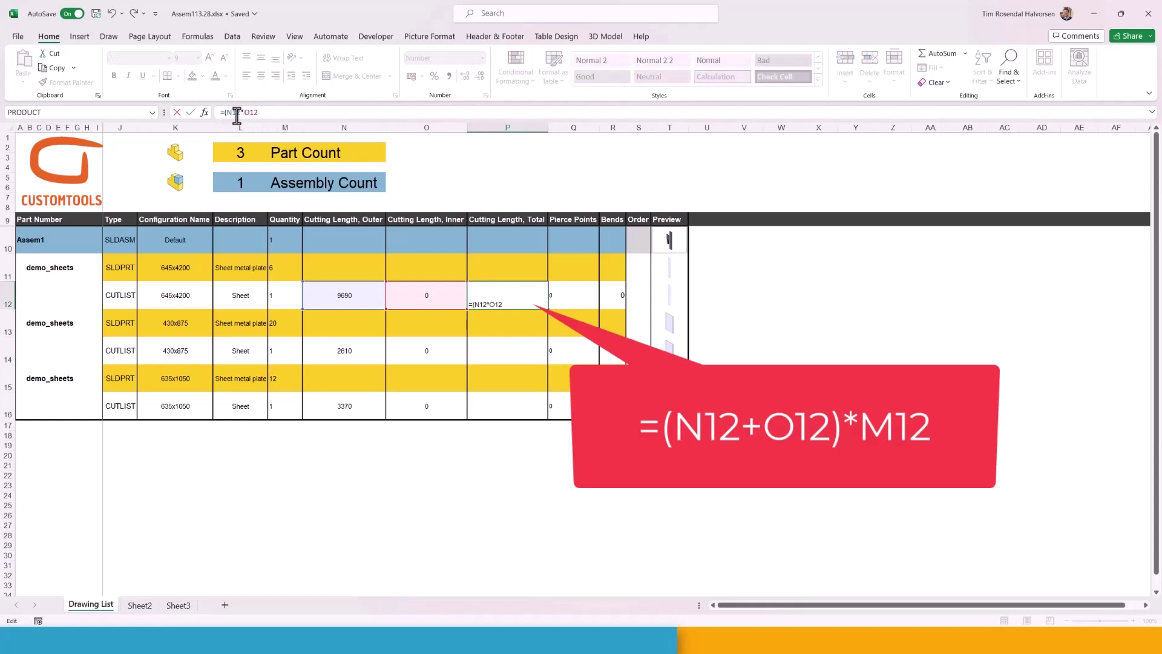
{"action": "left_click", "coordinate": [286, 112]}
{"action": "type", "text": ")*"}
{"action": "left_click", "coordinate": [274, 295]}
{"action": "key", "text": "Return"}
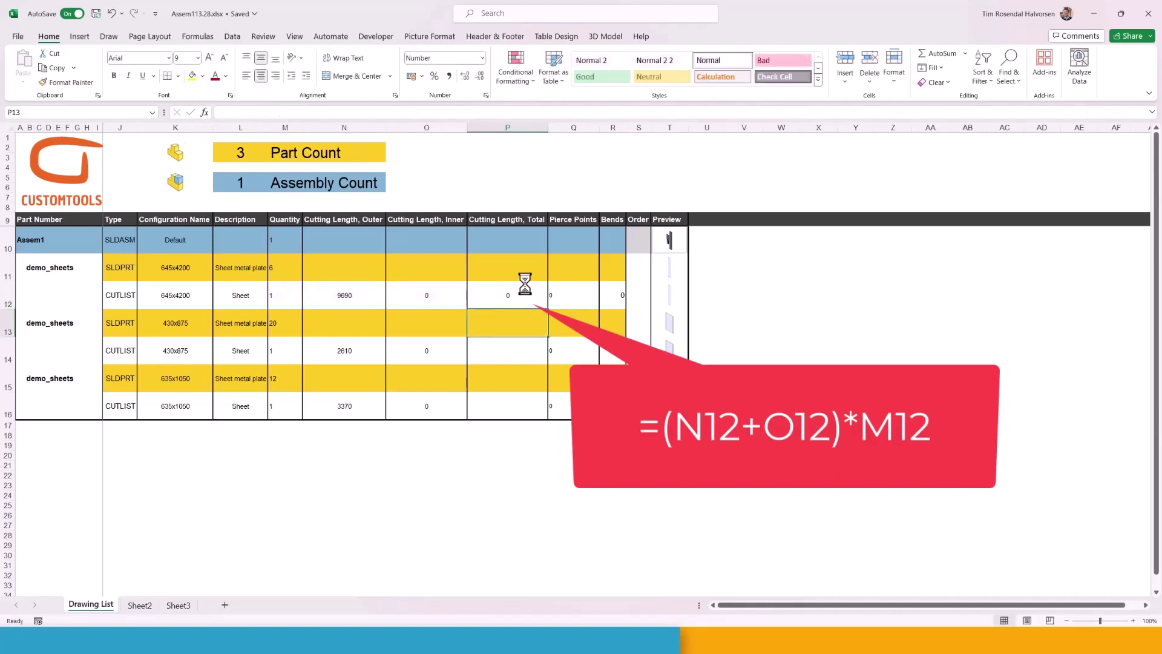
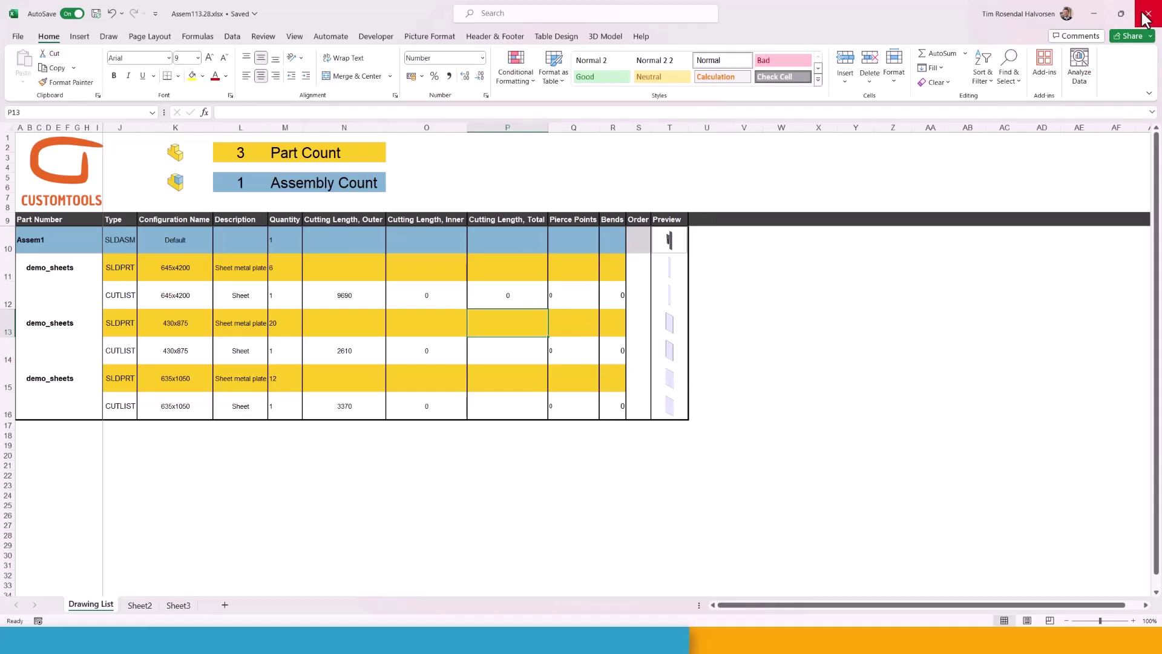
Close the Excel report and the export window, and open the Basic Export profile's template settings in the CUSTOMTOOLS options
{"action": "left_click", "coordinate": [1146, 18]}
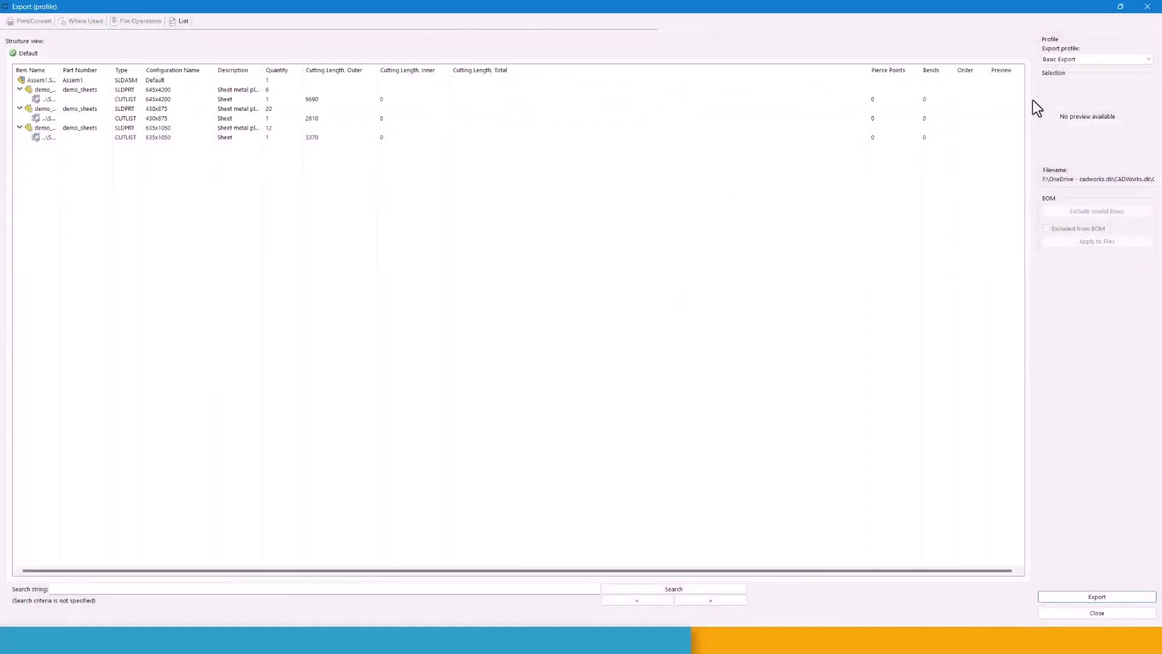
{"action": "left_click", "coordinate": [1147, 7]}
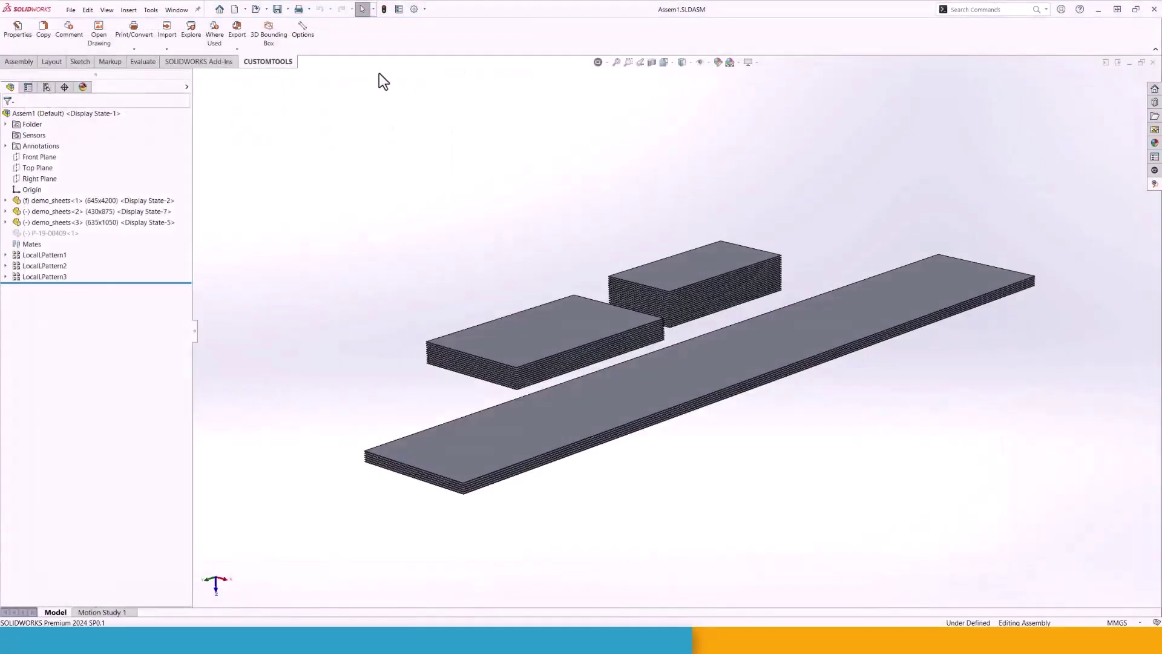
{"action": "left_click", "coordinate": [302, 31]}
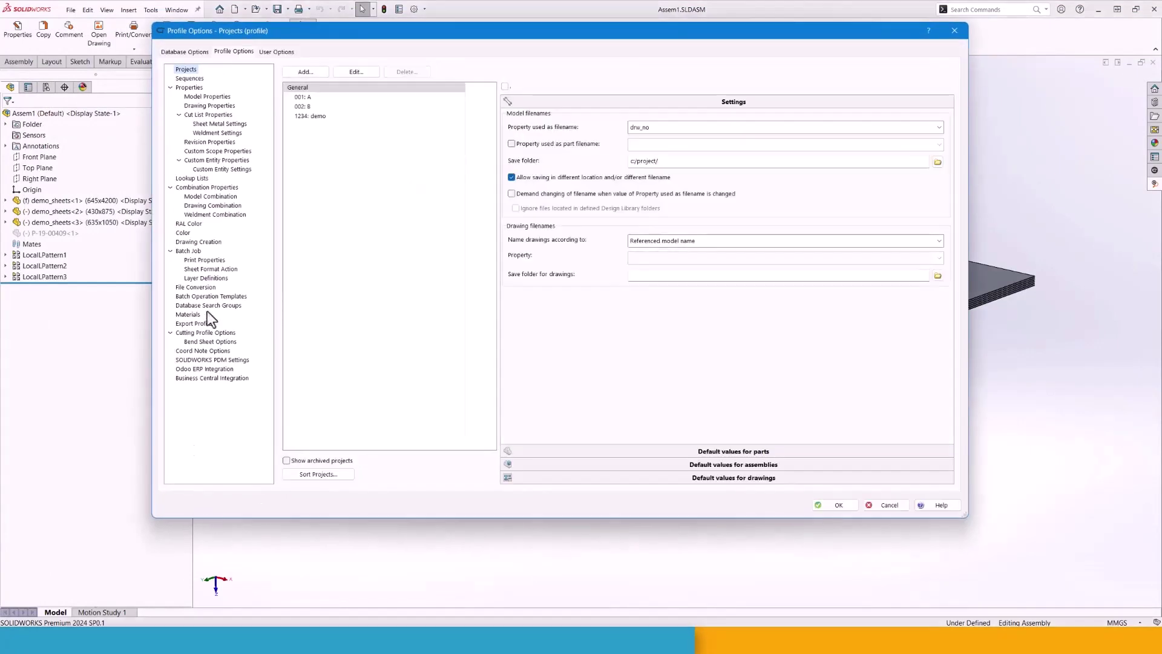
{"action": "left_click", "coordinate": [192, 325]}
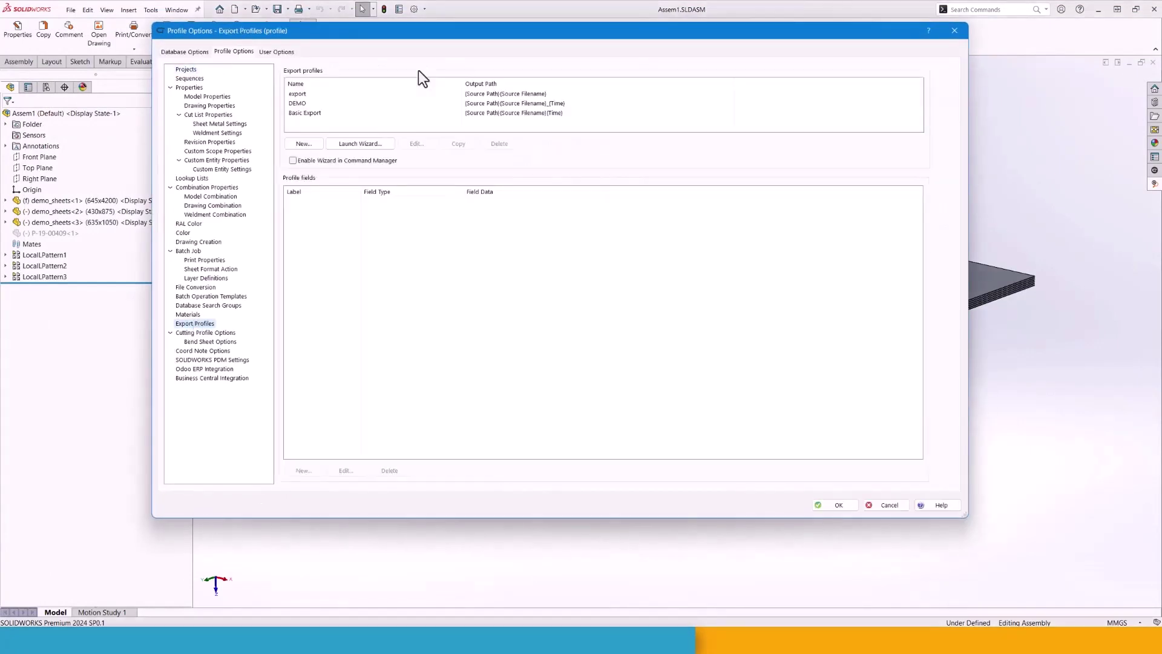
{"action": "double_click", "coordinate": [403, 117]}
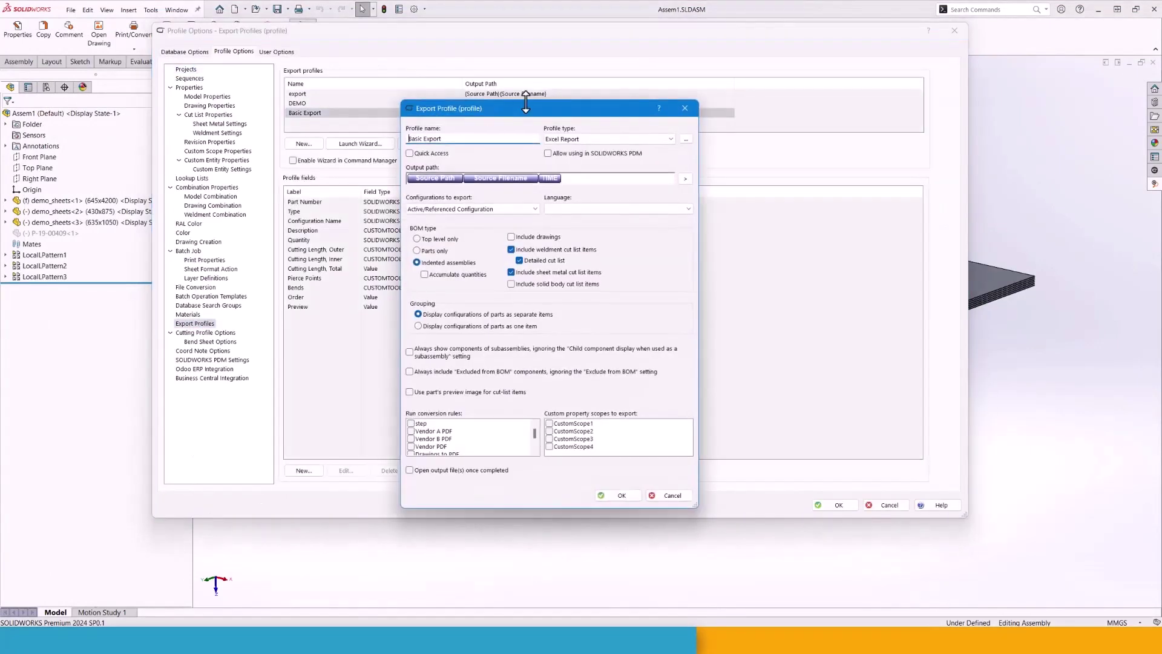
{"action": "left_click", "coordinate": [687, 139]}
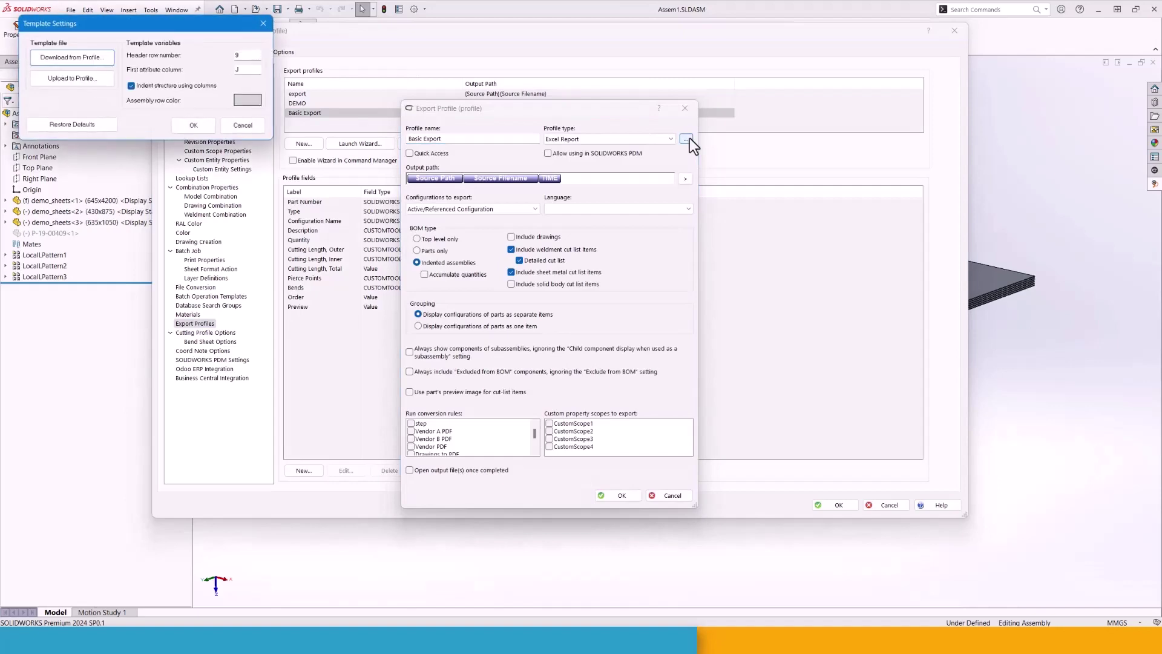
Browse for the template to upload and open demo.xlsx from the Sheet Format folder in Excel for editing
{"action": "left_click", "coordinate": [91, 78]}
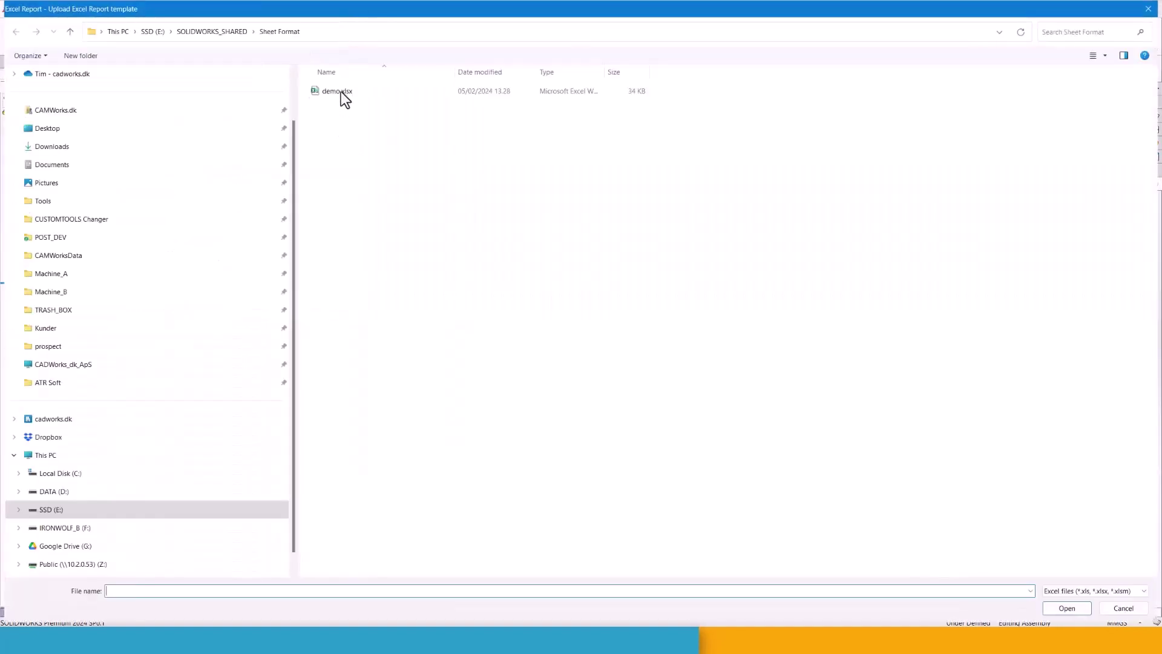
{"action": "left_click", "coordinate": [339, 92]}
{"action": "right_click", "coordinate": [342, 92]}
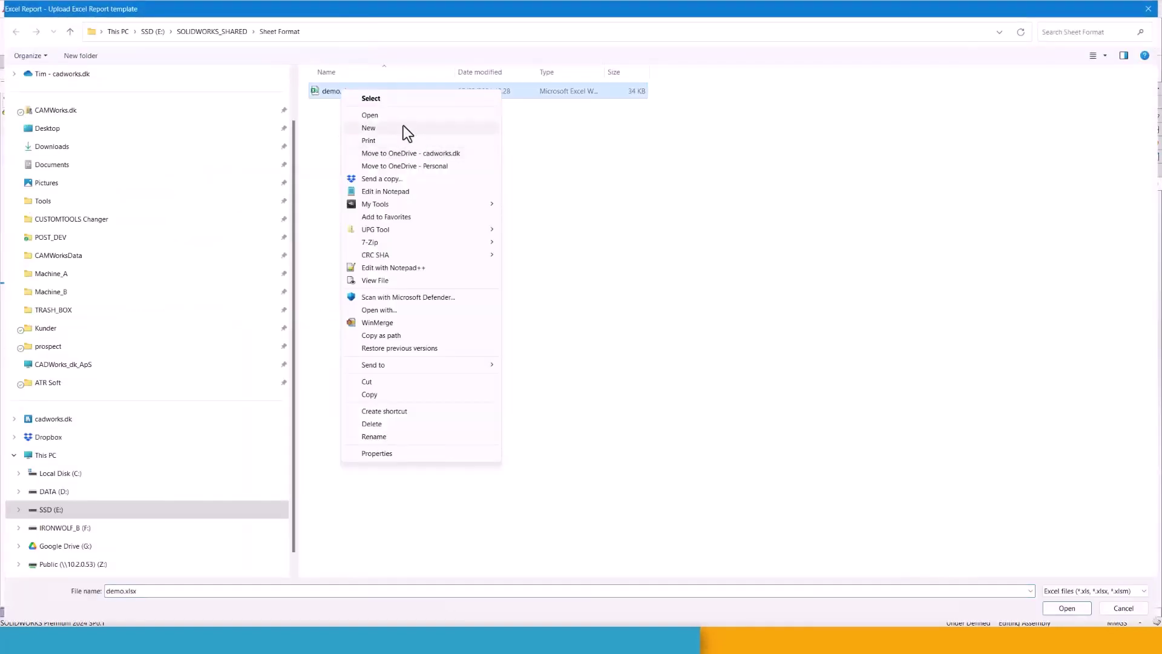
{"action": "key", "text": "Escape"}
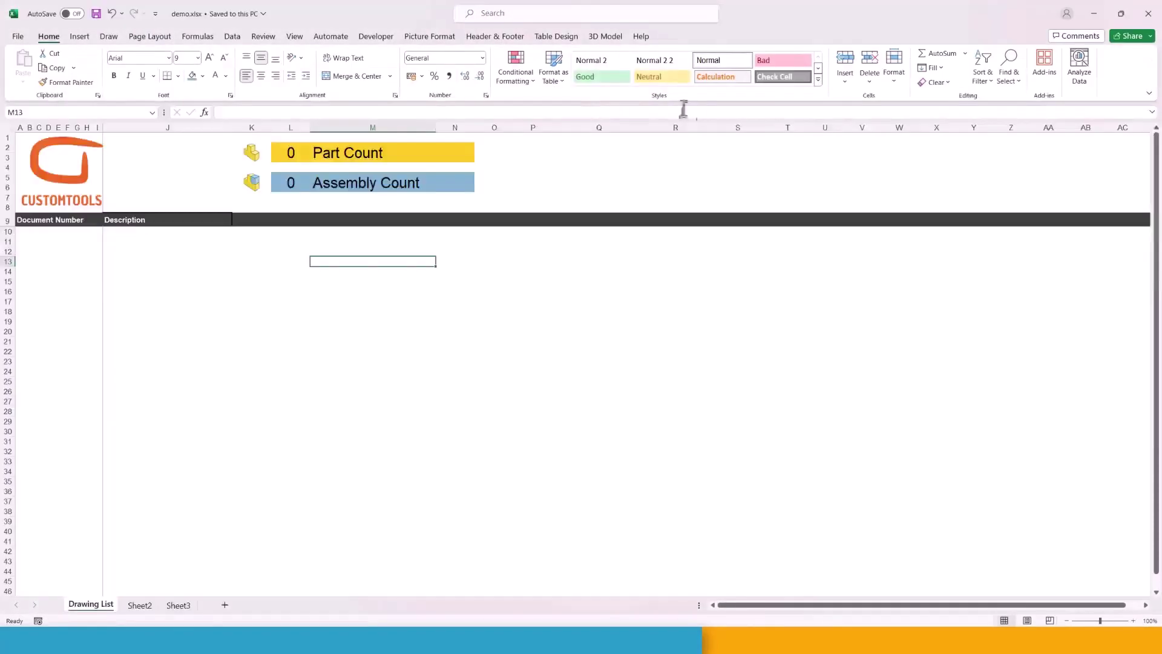
Set the width of column T on the Drawing List sheet to 18
{"action": "left_click_drag", "start_coordinate": [808, 129], "coordinate": [853, 130]}
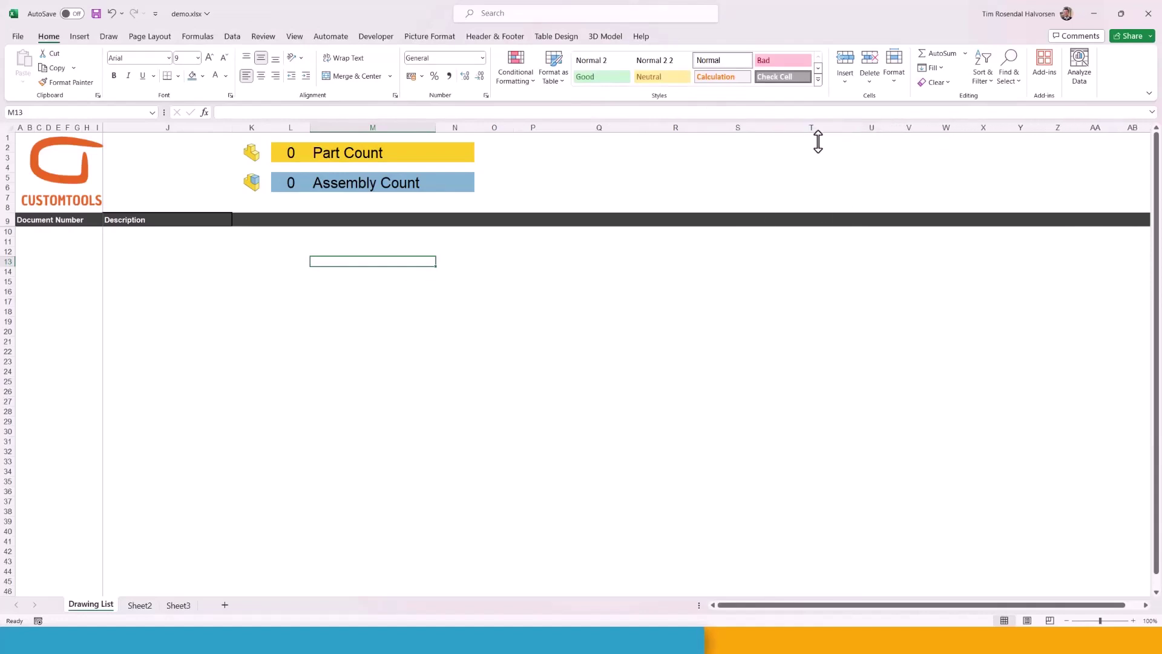
{"action": "left_click", "coordinate": [818, 127]}
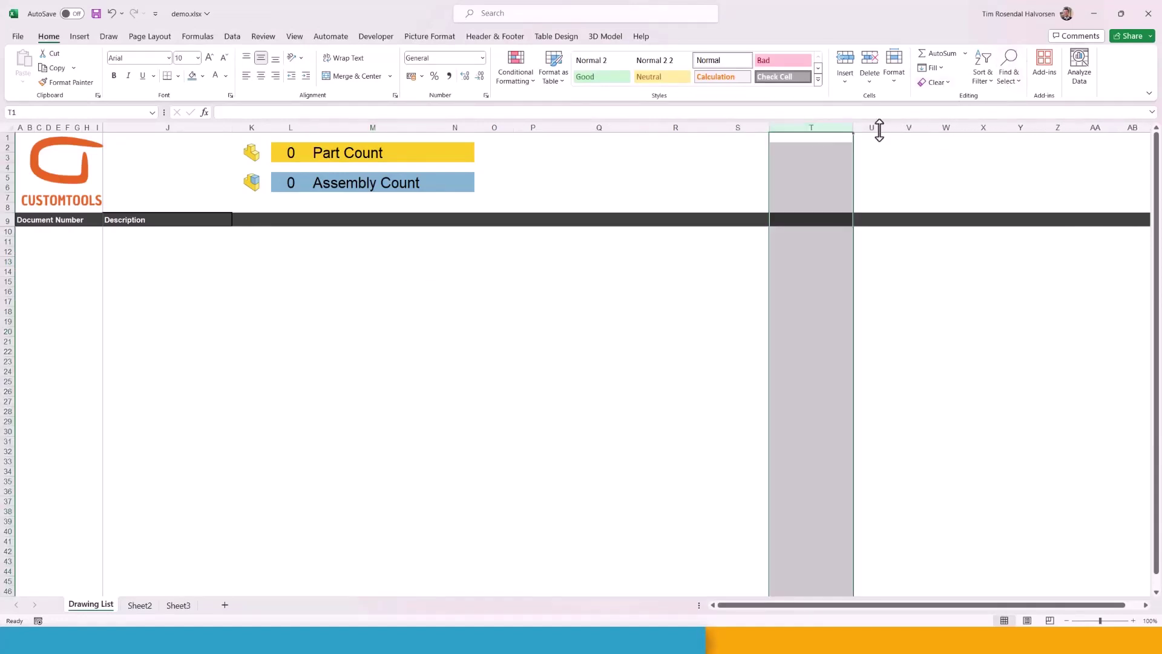
{"action": "right_click", "coordinate": [830, 128]}
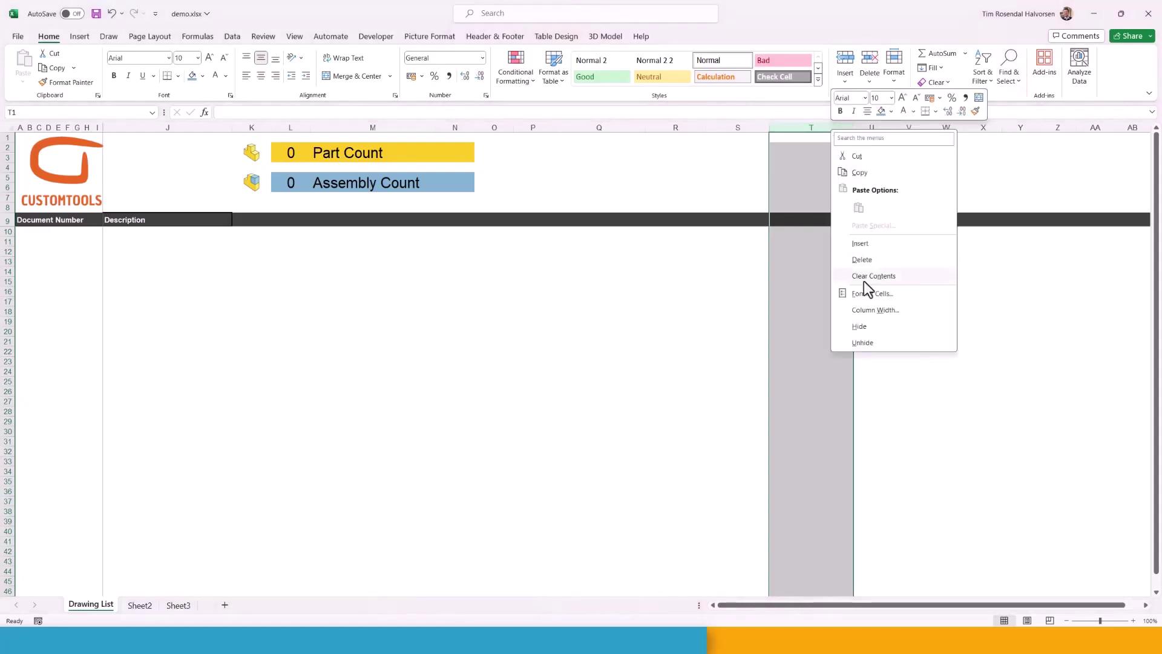
{"action": "left_click", "coordinate": [875, 311]}
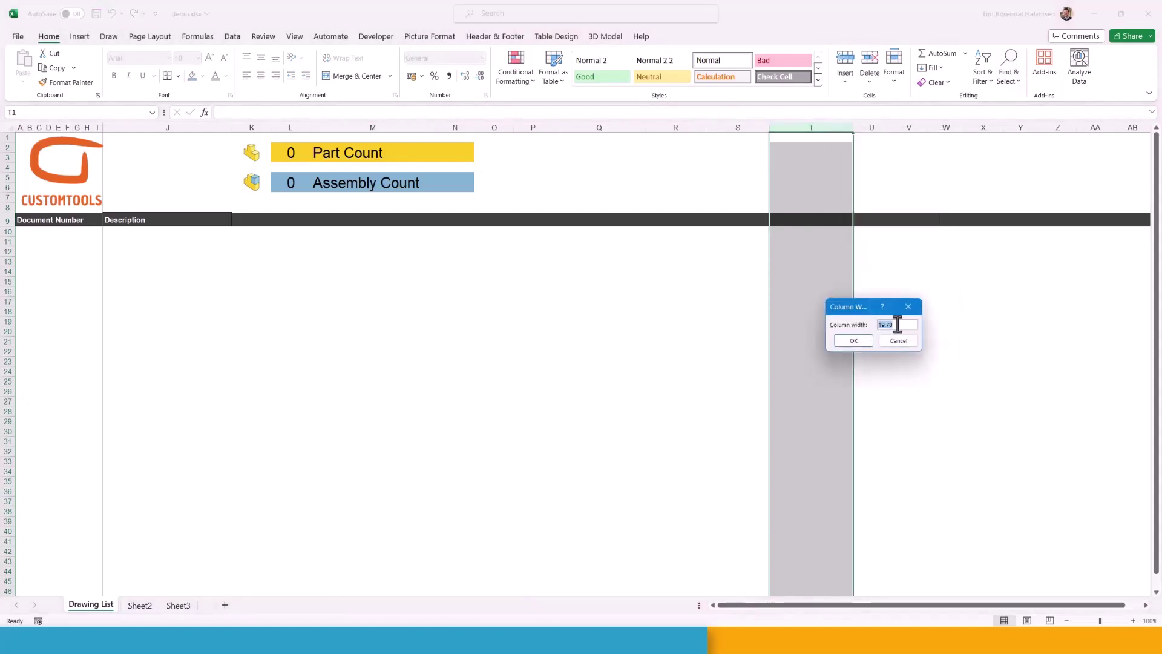
{"action": "type", "text": "18"}
{"action": "key", "text": "Return"}
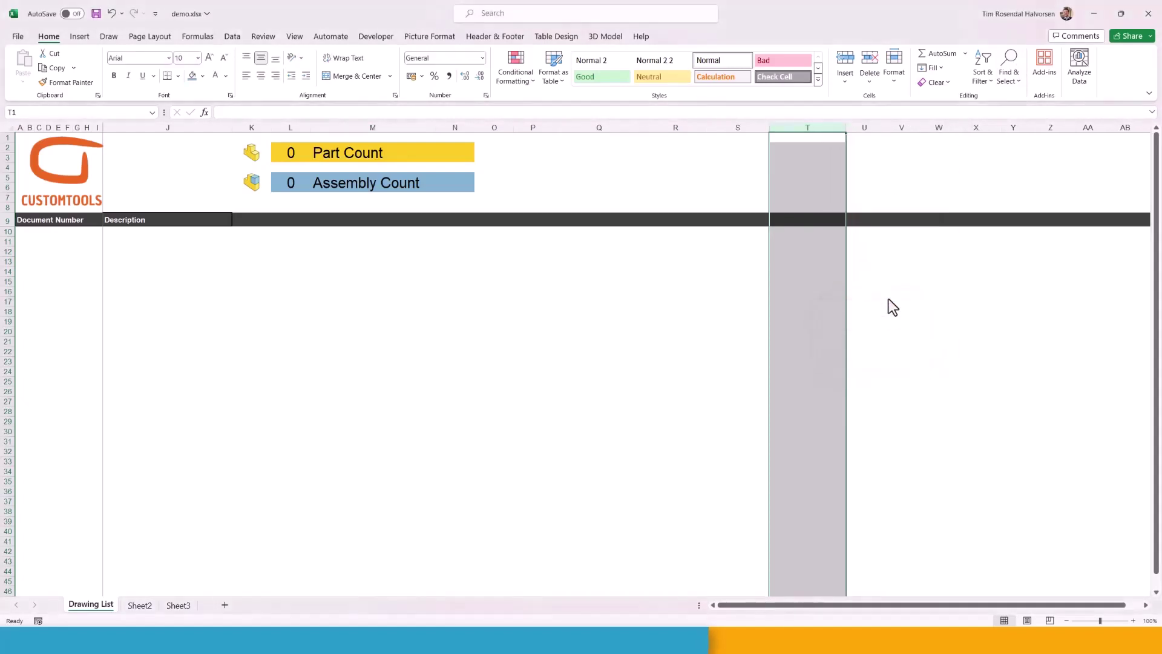
{"action": "left_click", "coordinate": [895, 274]}
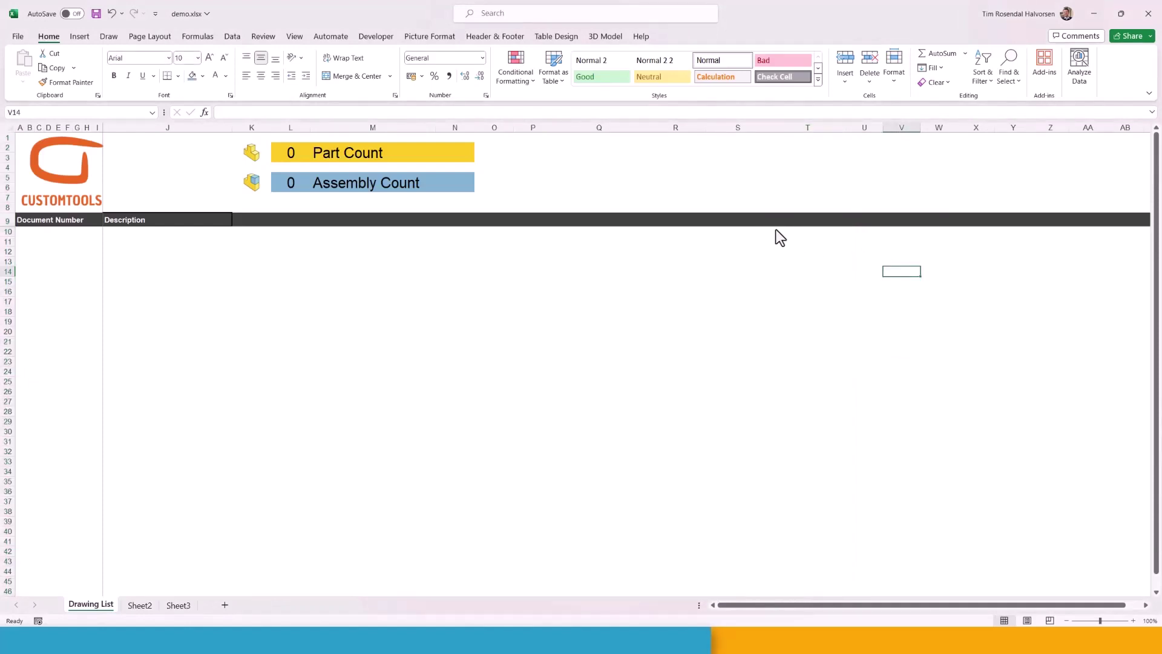
Turn off showing a zero in cells that have zero value for the Drawing List worksheet in the advanced Excel options
{"action": "left_click", "coordinate": [18, 37]}
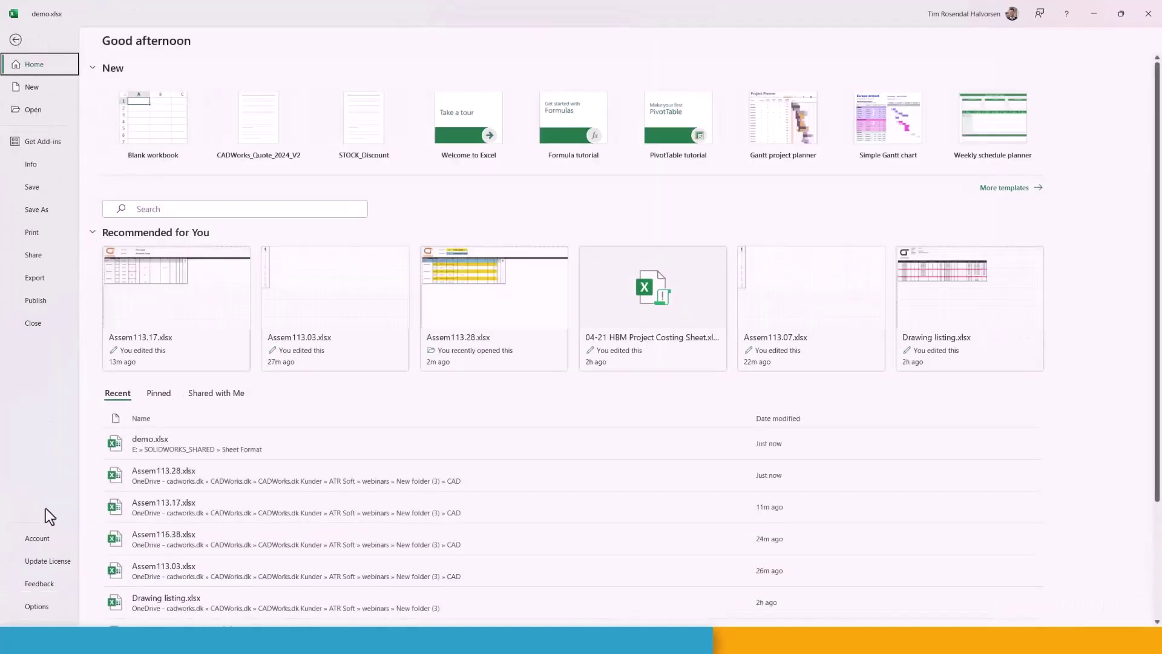
{"action": "left_click", "coordinate": [36, 606]}
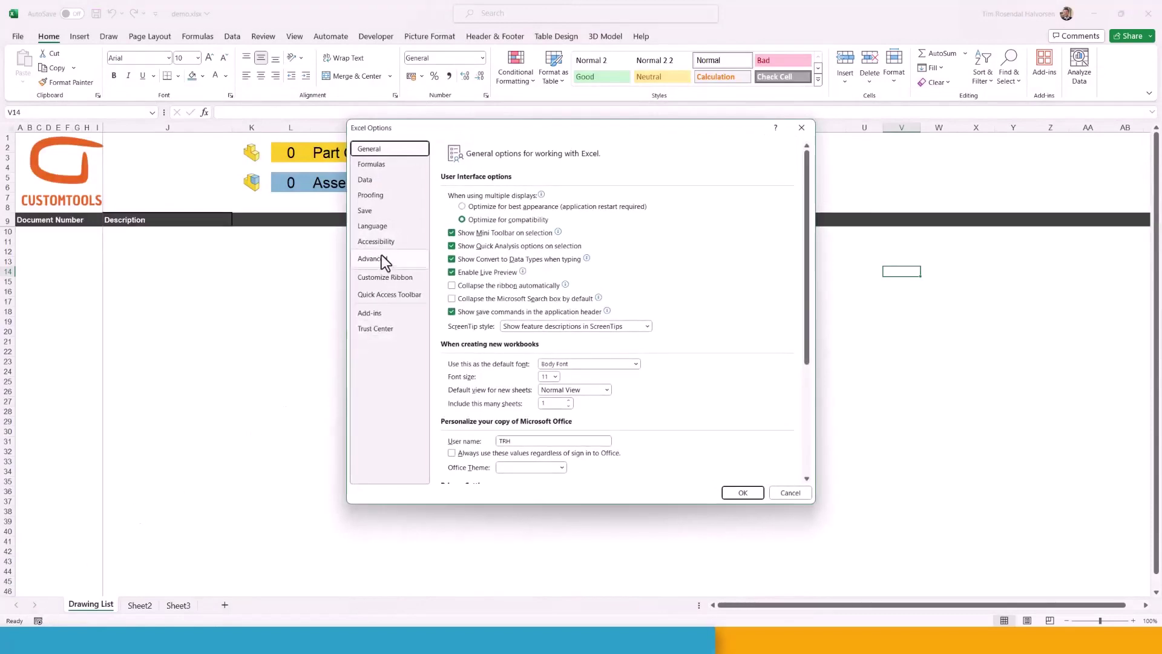
{"action": "left_click", "coordinate": [373, 259]}
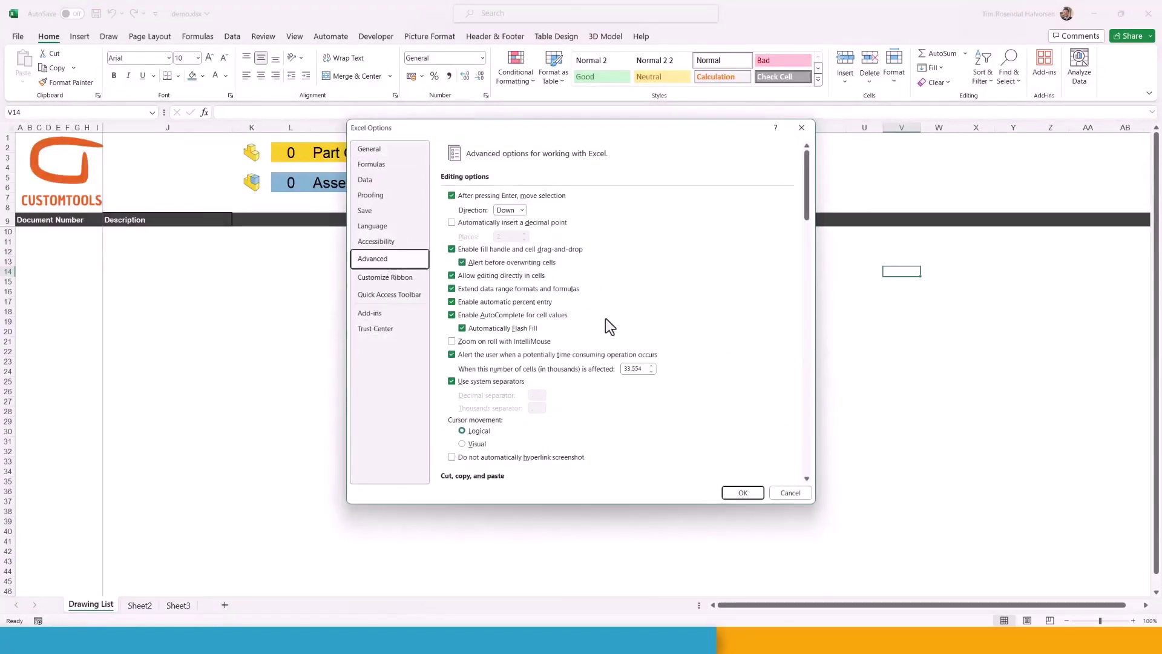
{"action": "scroll", "coordinate": [607, 322], "scroll_direction": "down", "scroll_amount": 3}
{"action": "scroll", "coordinate": [609, 326], "scroll_direction": "down", "scroll_amount": 5}
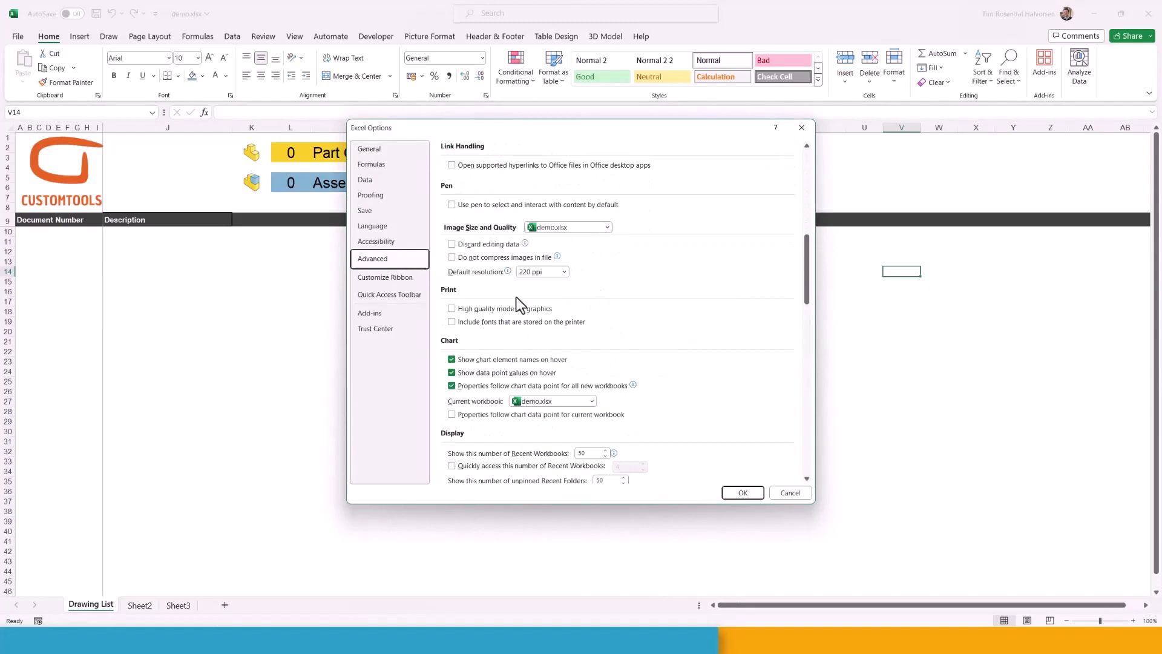
{"action": "scroll", "coordinate": [518, 312], "scroll_direction": "down", "scroll_amount": 1}
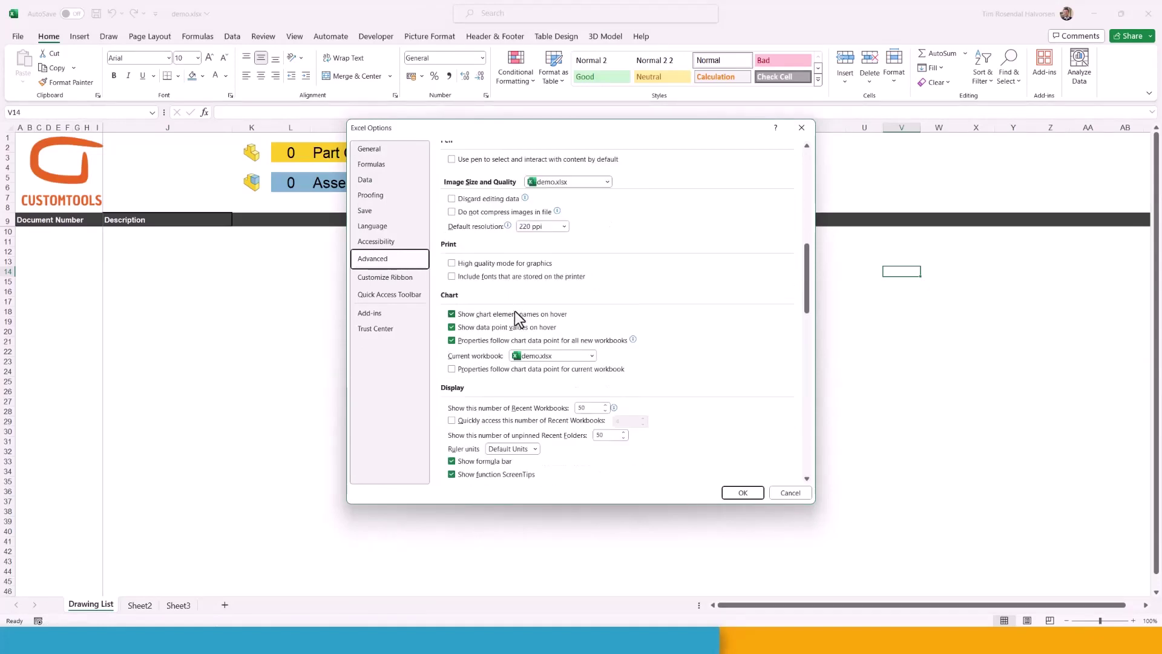
{"action": "scroll", "coordinate": [521, 317], "scroll_direction": "down", "scroll_amount": 2}
{"action": "scroll", "coordinate": [535, 324], "scroll_direction": "down", "scroll_amount": 2}
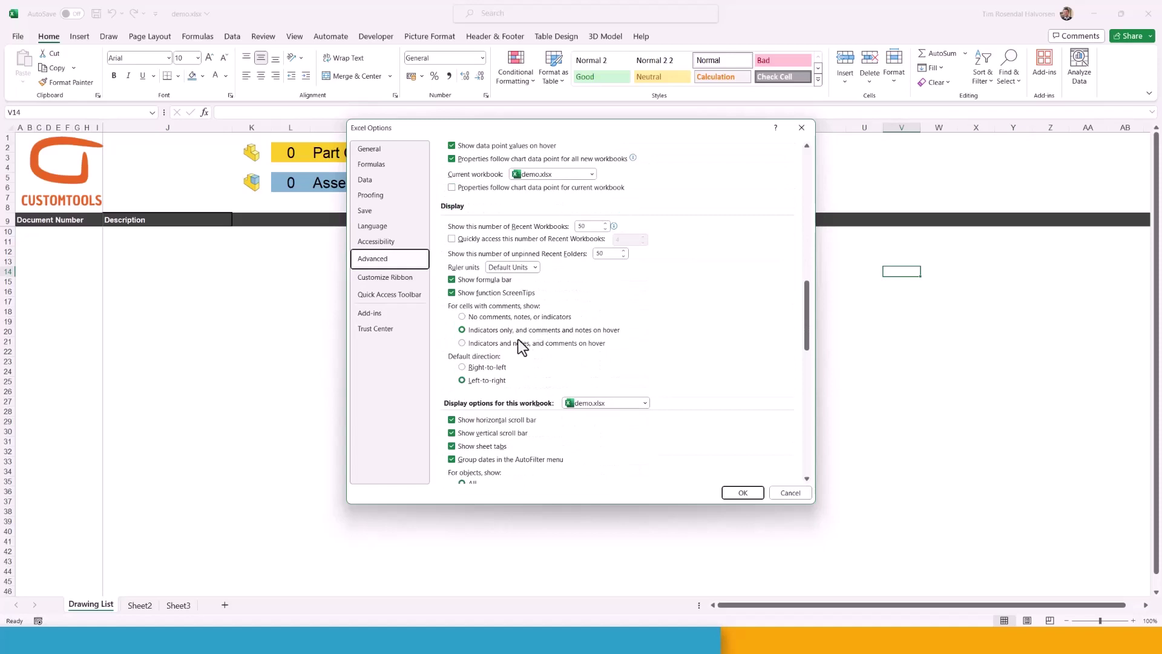
{"action": "scroll", "coordinate": [520, 343], "scroll_direction": "down", "scroll_amount": 4}
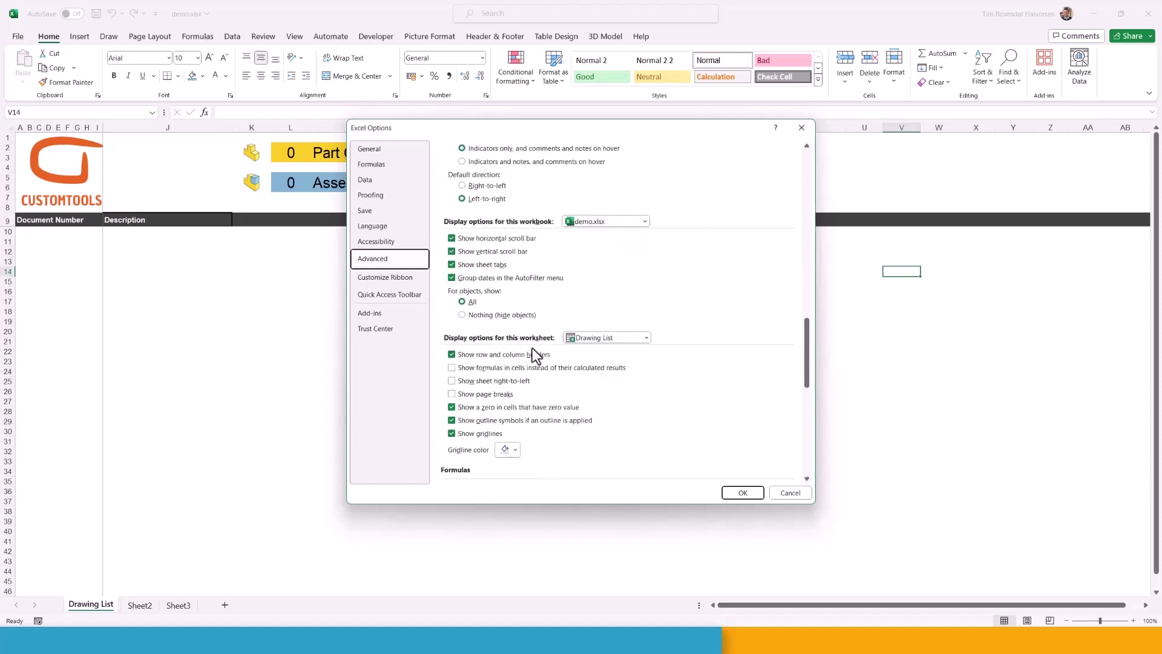
{"action": "left_click", "coordinate": [453, 409]}
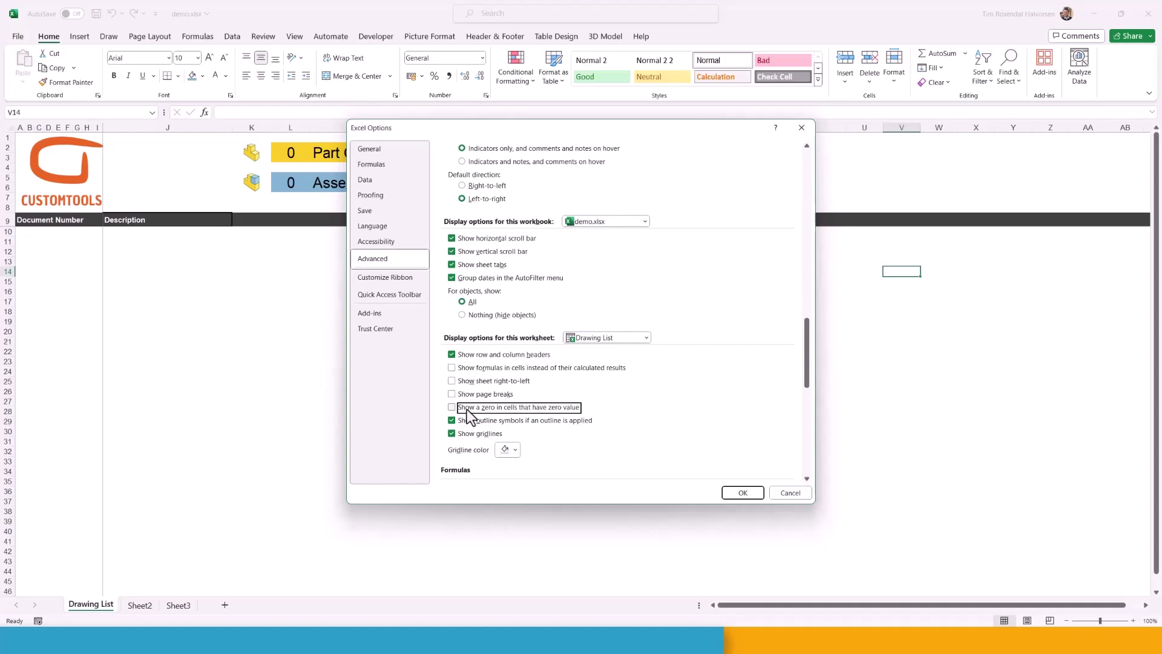
{"action": "left_click", "coordinate": [743, 494]}
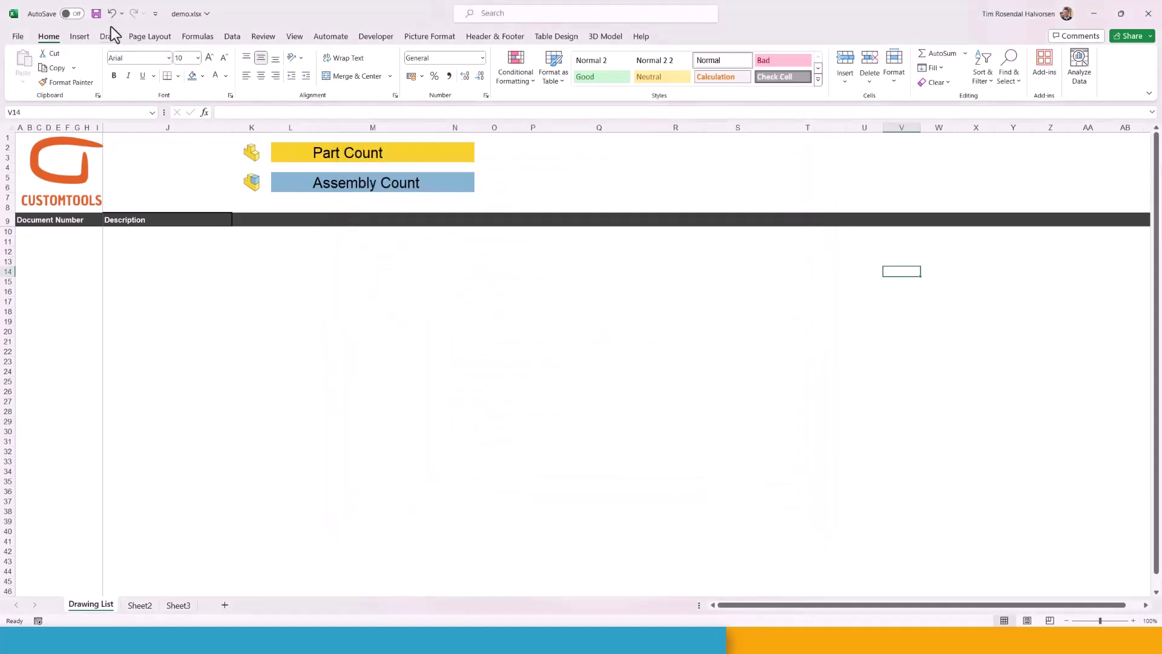
Save demo.xlsx and upload it in SOLIDWORKS as the Basic Export report template, accepting the template, profile and options settings
{"action": "left_click", "coordinate": [96, 13]}
{"action": "left_click", "coordinate": [130, 232]}
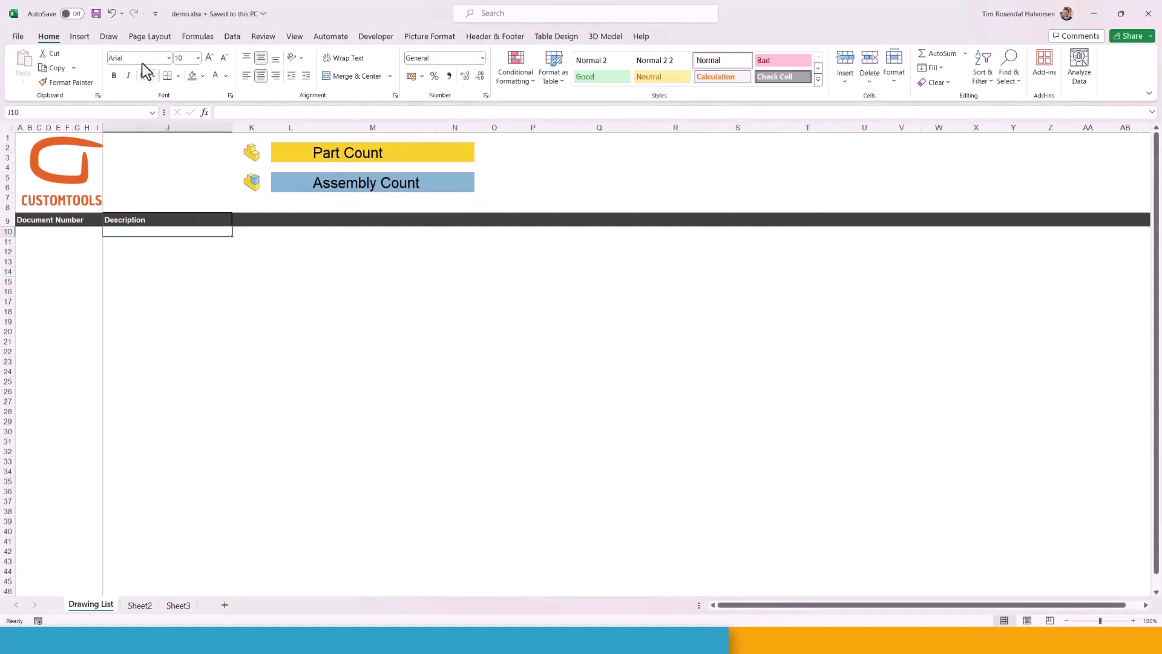
{"action": "left_click", "coordinate": [97, 14]}
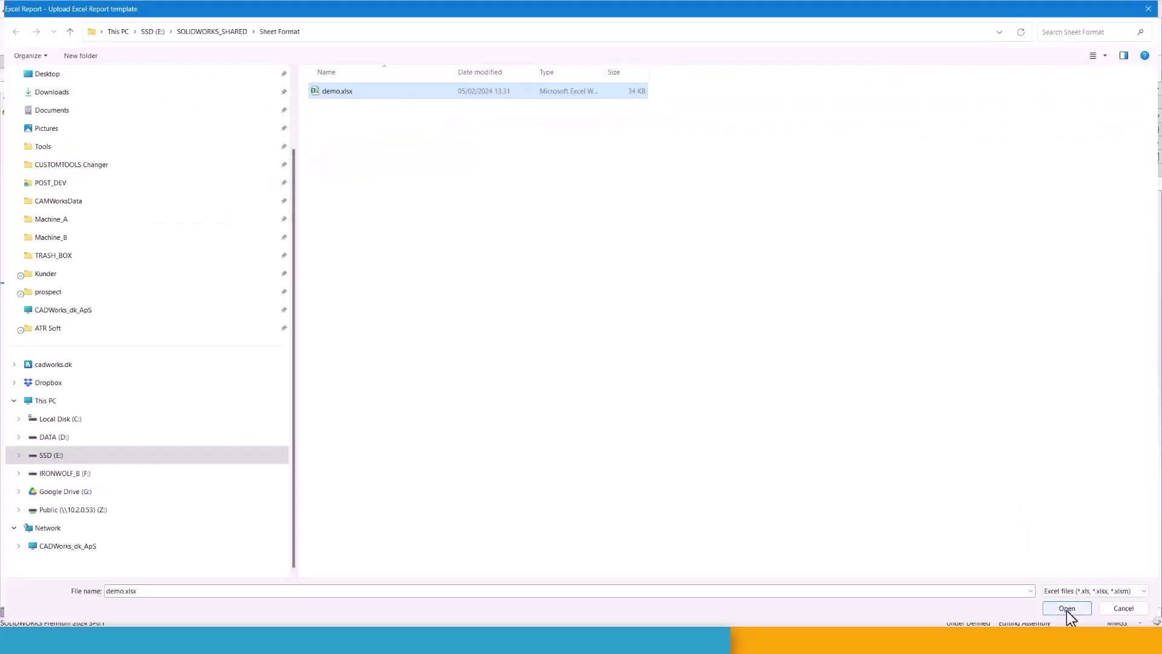
{"action": "left_click", "coordinate": [1066, 610]}
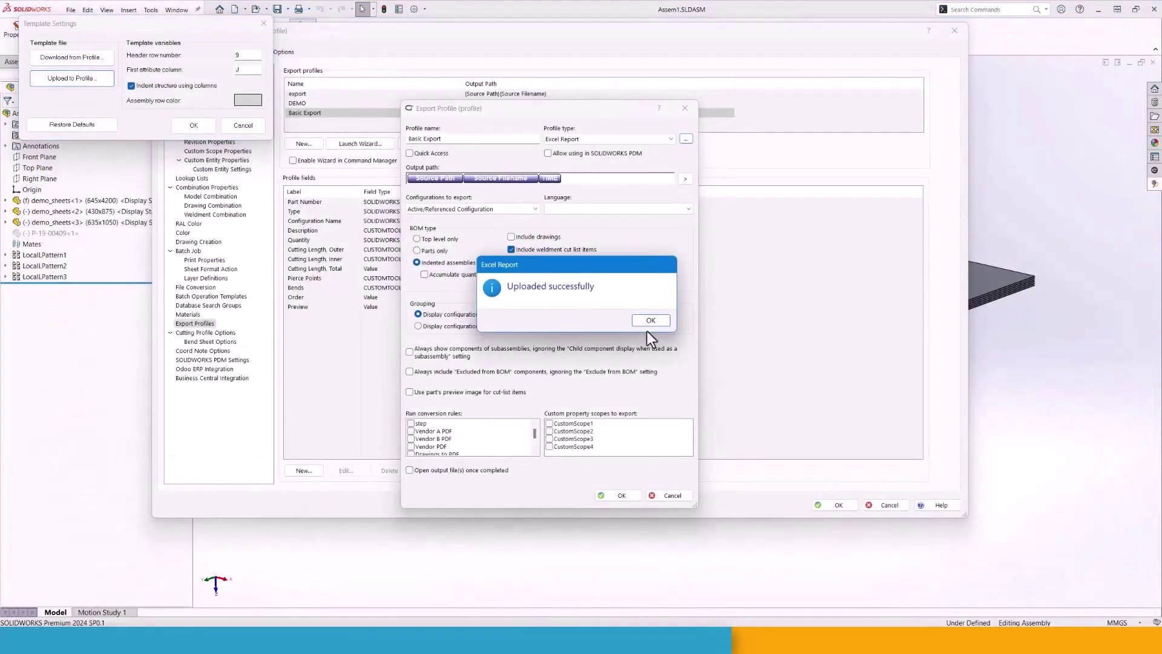
{"action": "left_click", "coordinate": [653, 320]}
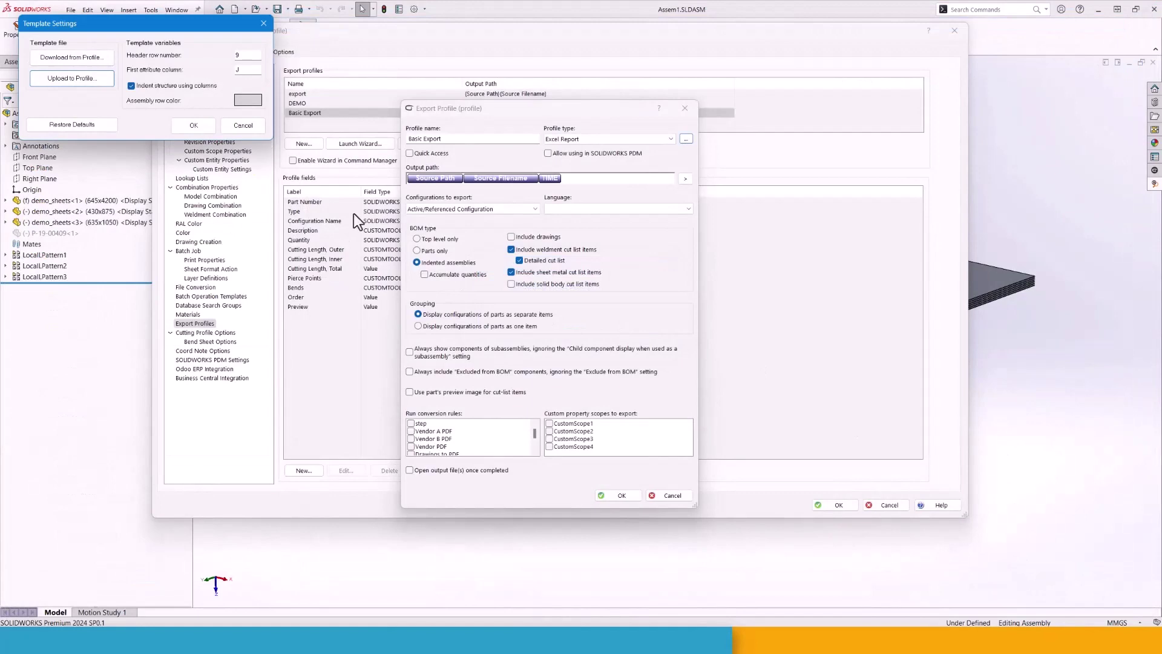
{"action": "left_click", "coordinate": [194, 125]}
{"action": "left_click", "coordinate": [609, 494]}
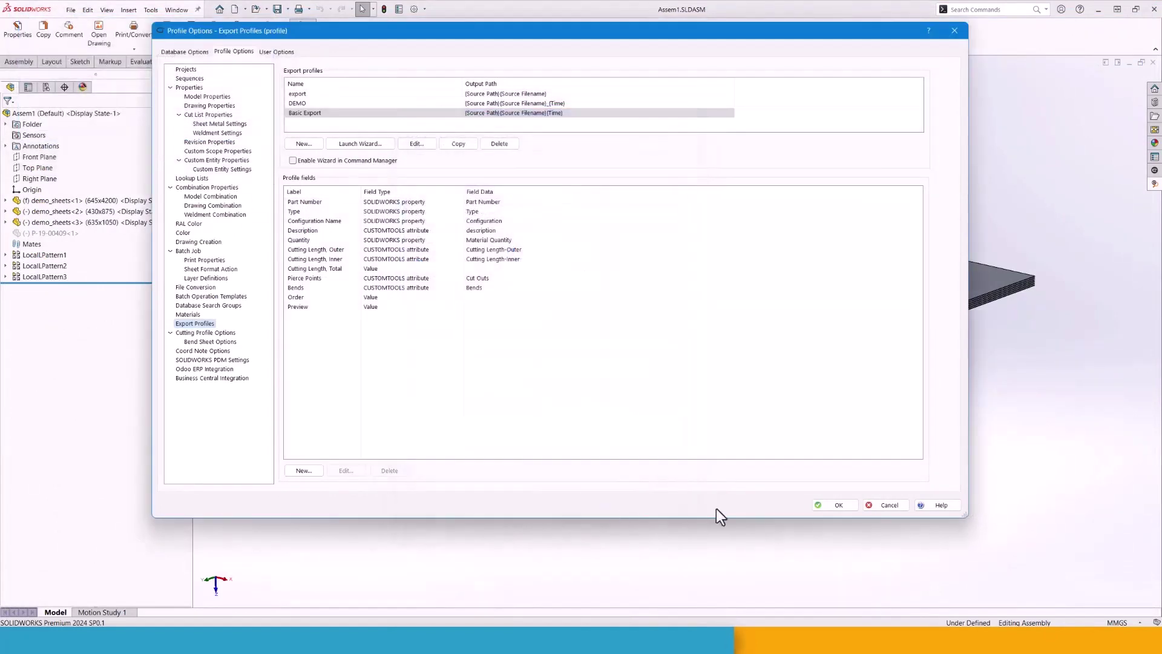
{"action": "left_click", "coordinate": [839, 505]}
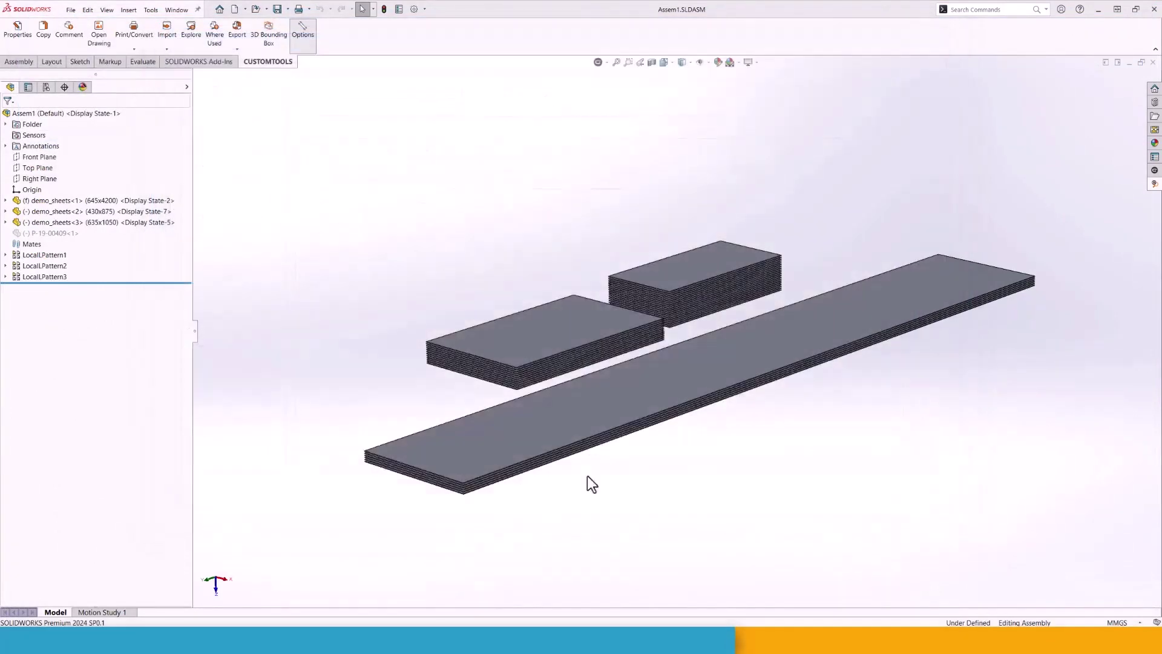
{"action": "left_click", "coordinate": [306, 32]}
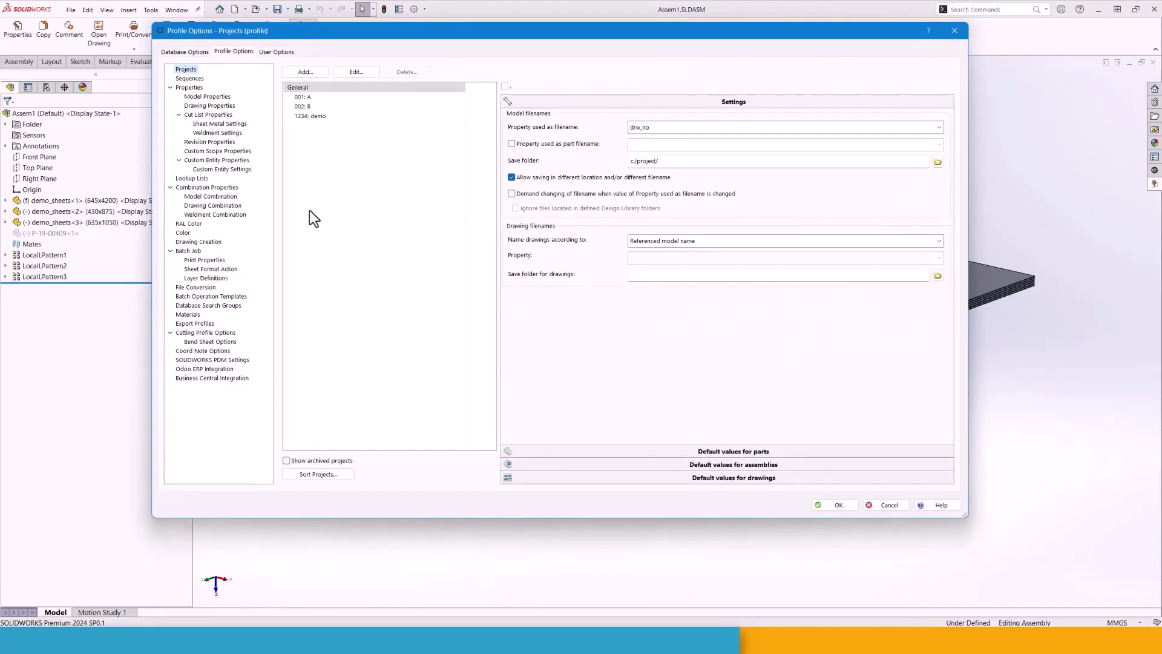
{"action": "left_click", "coordinate": [209, 323]}
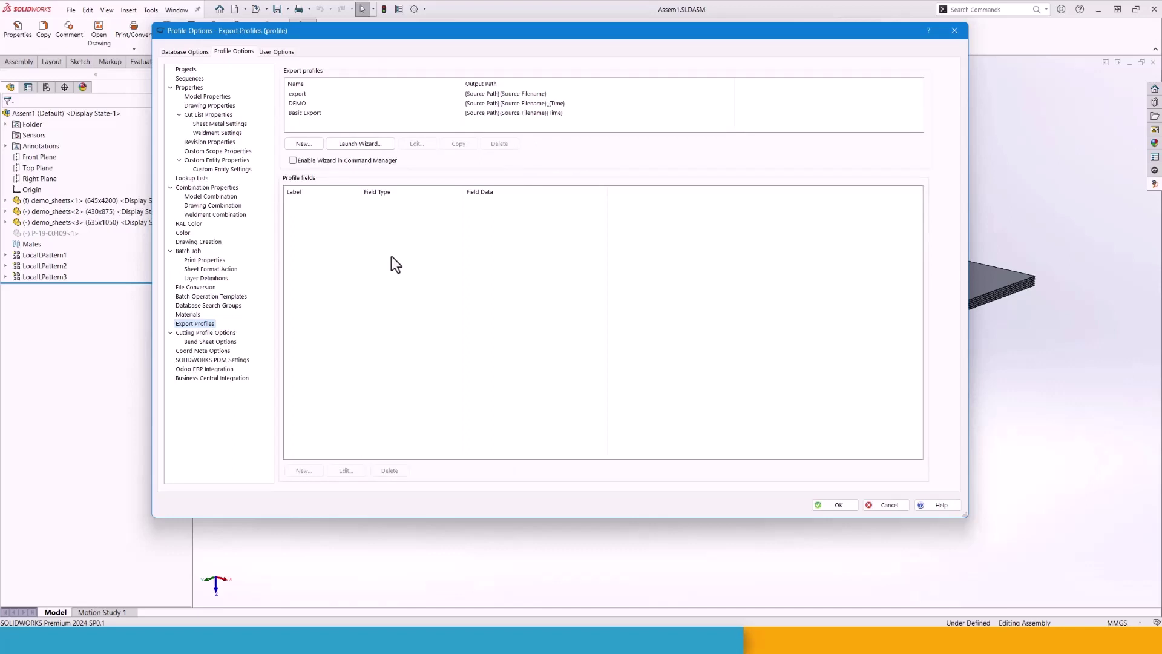
{"action": "left_click", "coordinate": [315, 113]}
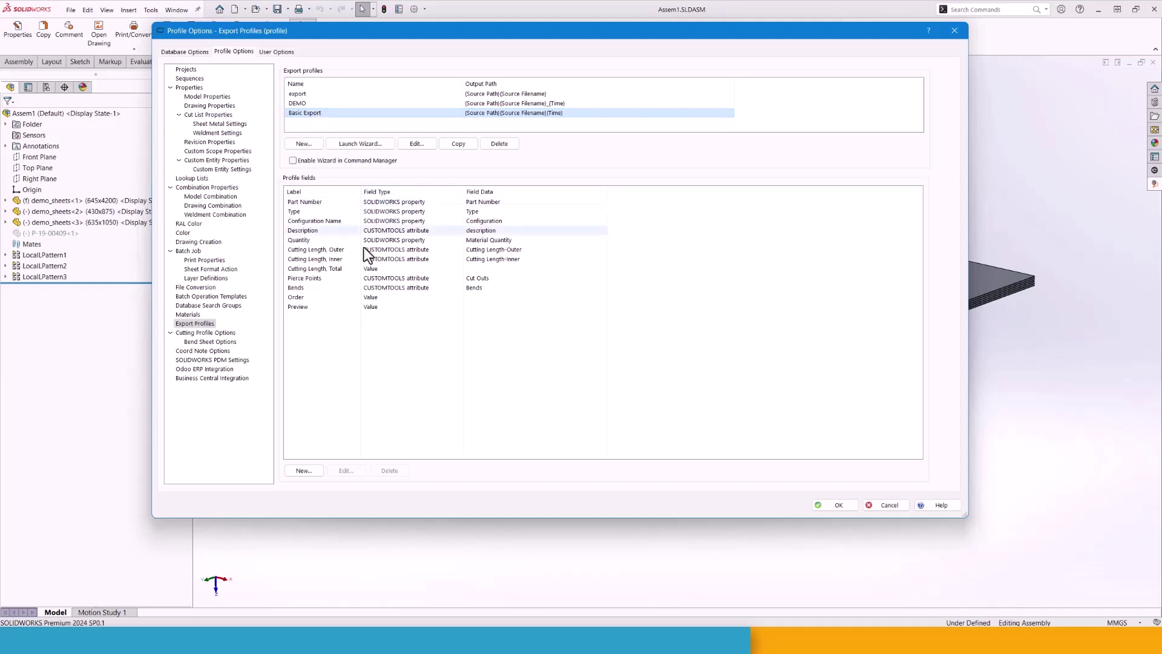
{"action": "double_click", "coordinate": [332, 271]}
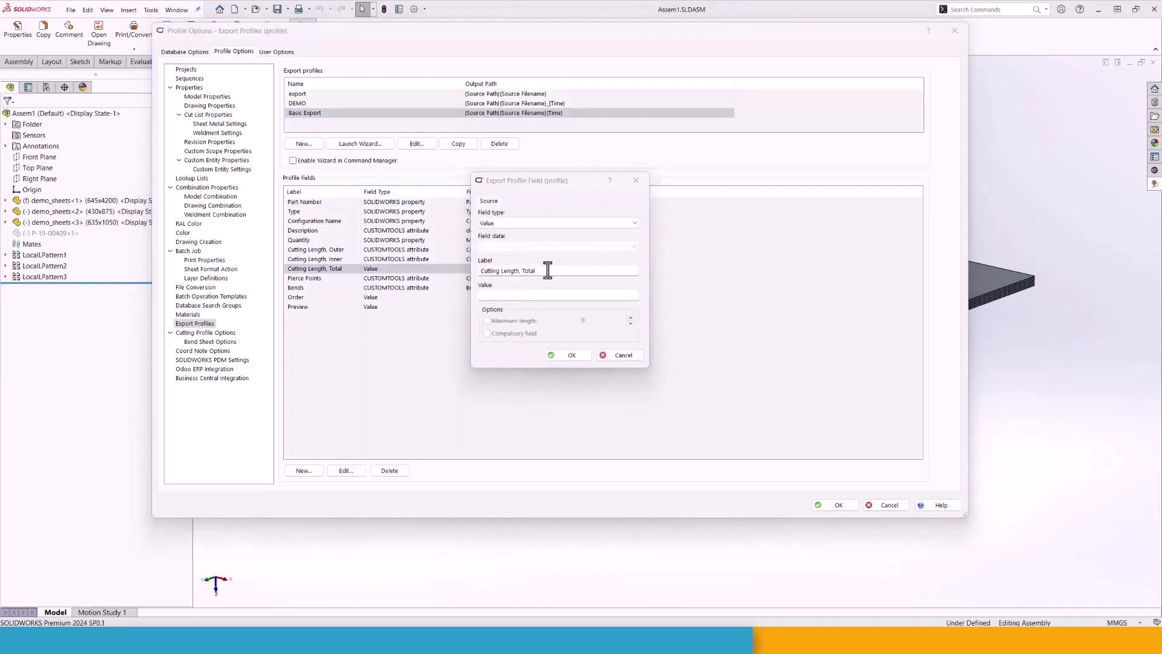
{"action": "left_click", "coordinate": [548, 297]}
{"action": "left_click", "coordinate": [502, 295]}
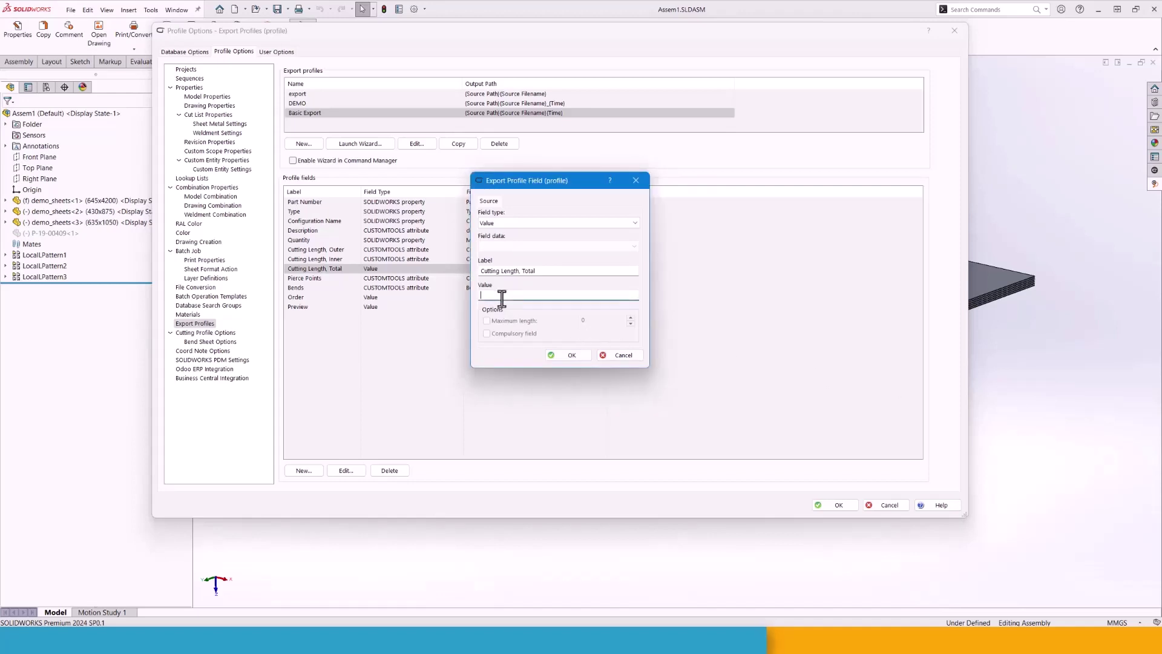
{"action": "key", "text": "ctrl+v"}
Read through the Cutting Length, Total formula from its start to its end and back through its INDIRECT references
{"action": "key", "text": "Home"}
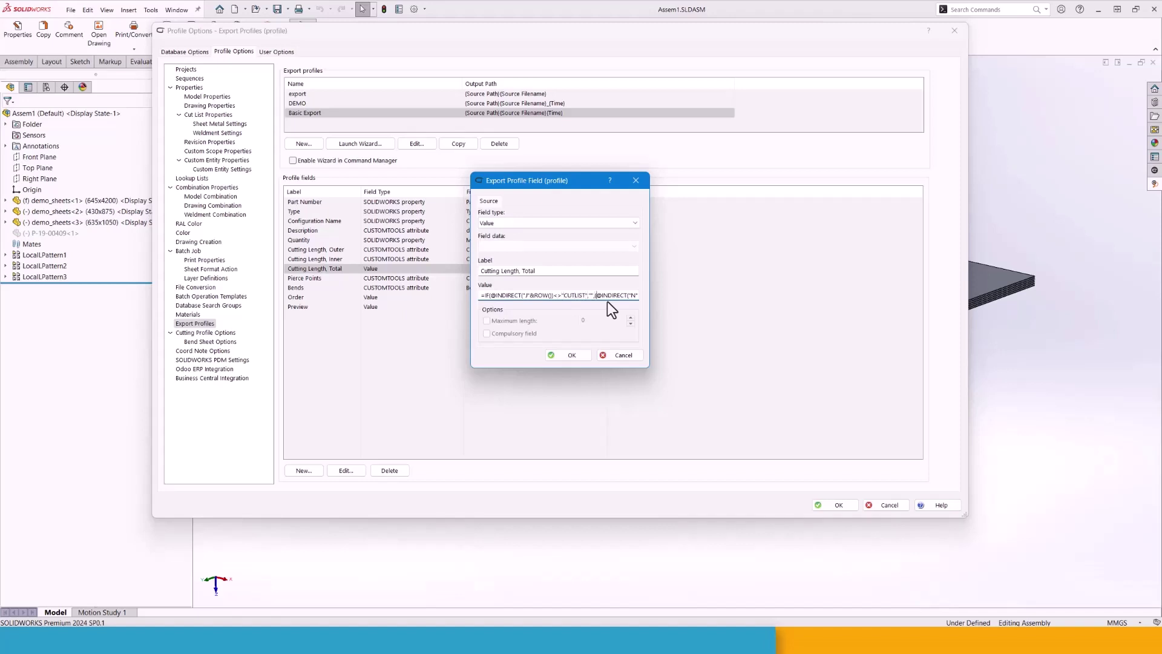
{"action": "key", "text": "Right"}
{"action": "key", "text": "Right"}
{"action": "key", "text": "Right"}
{"action": "key", "text": "Right"}
{"action": "key", "text": "Right"}
{"action": "key", "text": "Right"}
{"action": "key", "text": "Right"}
{"action": "key", "text": "Right"}
{"action": "key", "text": "Right"}
{"action": "key", "text": "Right"}
{"action": "key", "text": "Right"}
{"action": "key", "text": "Right"}
{"action": "key", "text": "Right"}
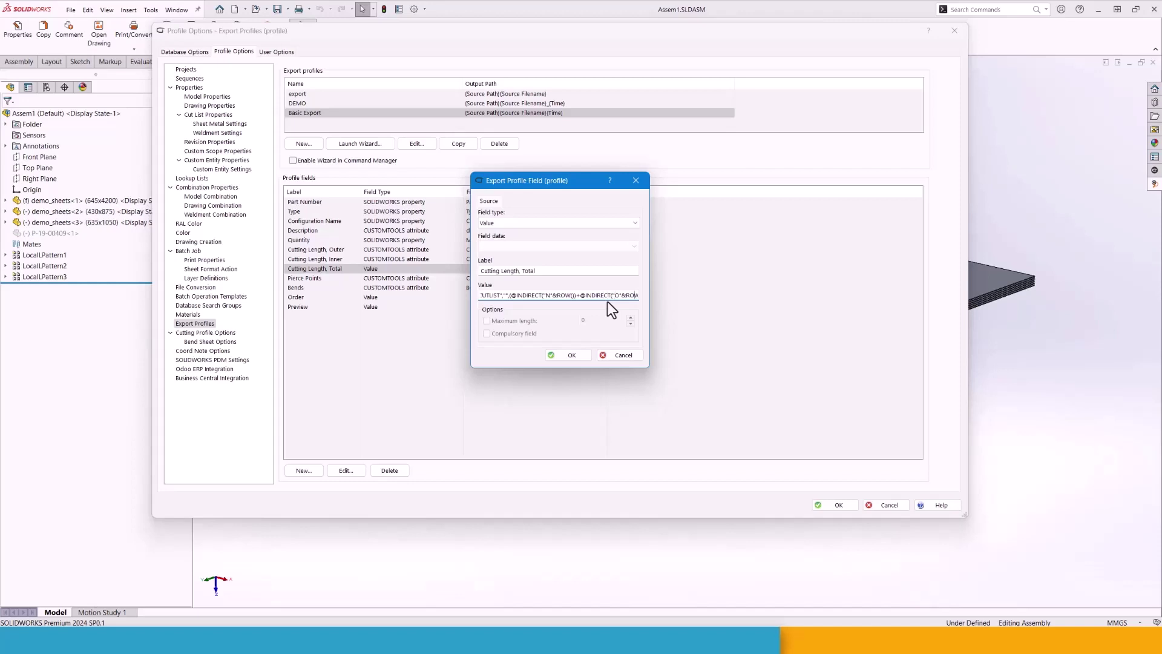
{"action": "key", "text": "Right"}
{"action": "key", "text": "Right"}
{"action": "key", "text": "Right"}
{"action": "key", "text": "Right"}
{"action": "key", "text": "Right"}
{"action": "key", "text": "Right"}
{"action": "key", "text": "Right"}
{"action": "key", "text": "Right"}
{"action": "key", "text": "Right"}
{"action": "key", "text": "Right"}
{"action": "key", "text": "Right"}
{"action": "key", "text": "Right"}
{"action": "key", "text": "Right"}
{"action": "key", "text": "Right"}
{"action": "key", "text": "Right"}
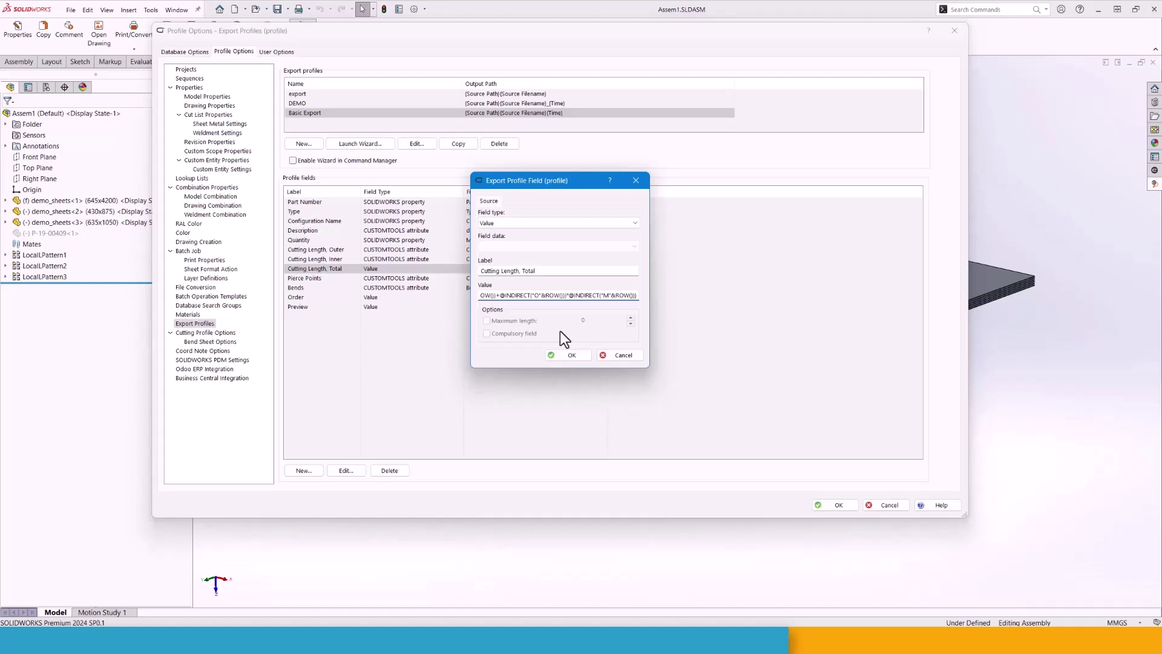
{"action": "key", "text": "Left"}
{"action": "key", "text": "Left"}
{"action": "key", "text": "Left"}
{"action": "key", "text": "Left"}
{"action": "key", "text": "Left"}
{"action": "key", "text": "Left"}
{"action": "key", "text": "Left"}
{"action": "key", "text": "Left"}
{"action": "key", "text": "Left"}
{"action": "key", "text": "Left"}
{"action": "key", "text": "Left"}
{"action": "key", "text": "Left"}
{"action": "key", "text": "Left"}
{"action": "key", "text": "Left"}
{"action": "key", "text": "Left"}
{"action": "key", "text": "Left"}
{"action": "key", "text": "Left"}
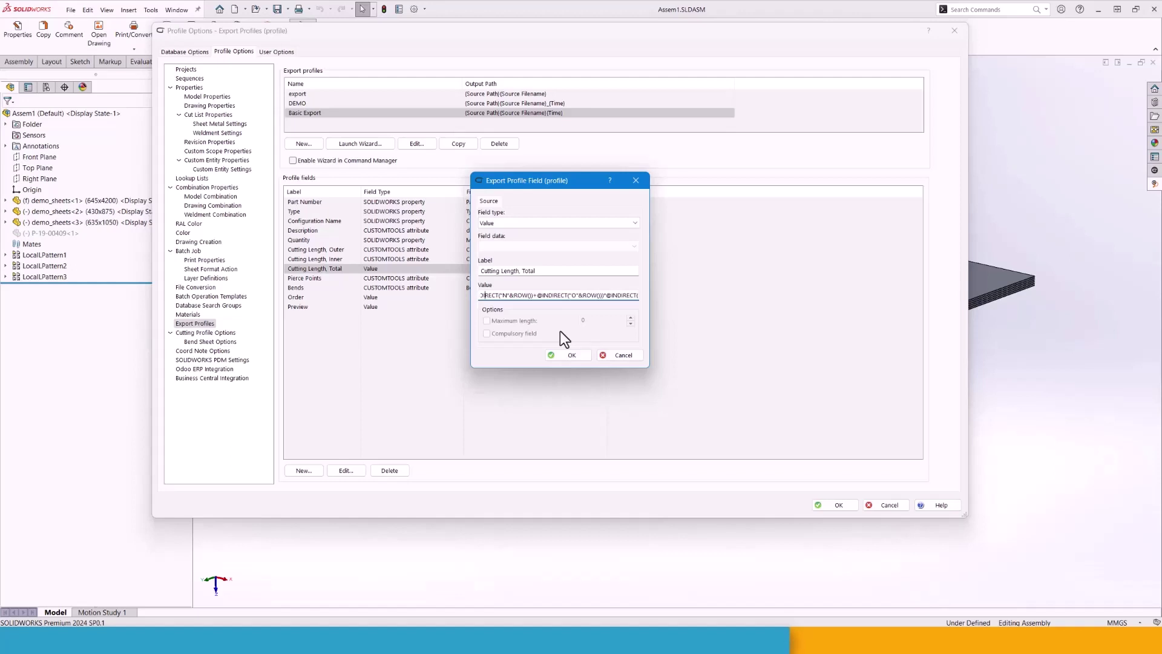
{"action": "key", "text": "Left"}
{"action": "key", "text": "Left"}
{"action": "key", "text": "Left"}
{"action": "key", "text": "Left"}
{"action": "key", "text": "Left"}
{"action": "key", "text": "Left"}
{"action": "key", "text": "Left"}
{"action": "key", "text": "Left"}
{"action": "key", "text": "Left"}
{"action": "key", "text": "Left"}
{"action": "key", "text": "Left"}
{"action": "key", "text": "Left"}
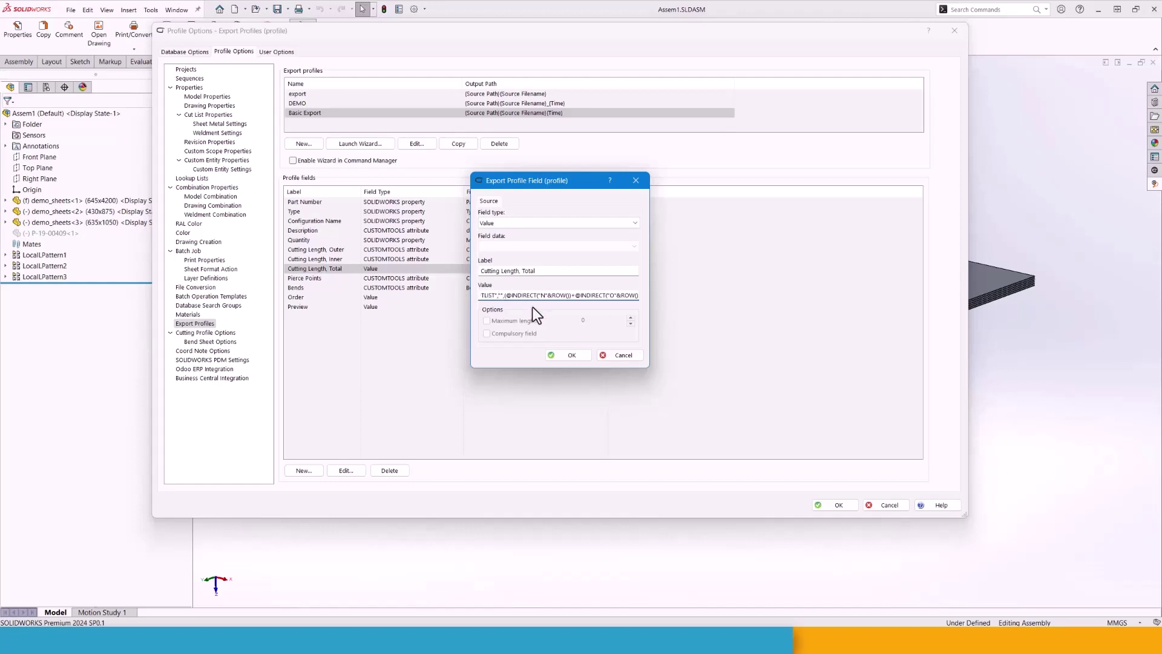
Accept the Cutting Length, Total field, reopen it to check its formula, and save the profile options
{"action": "left_click", "coordinate": [573, 356]}
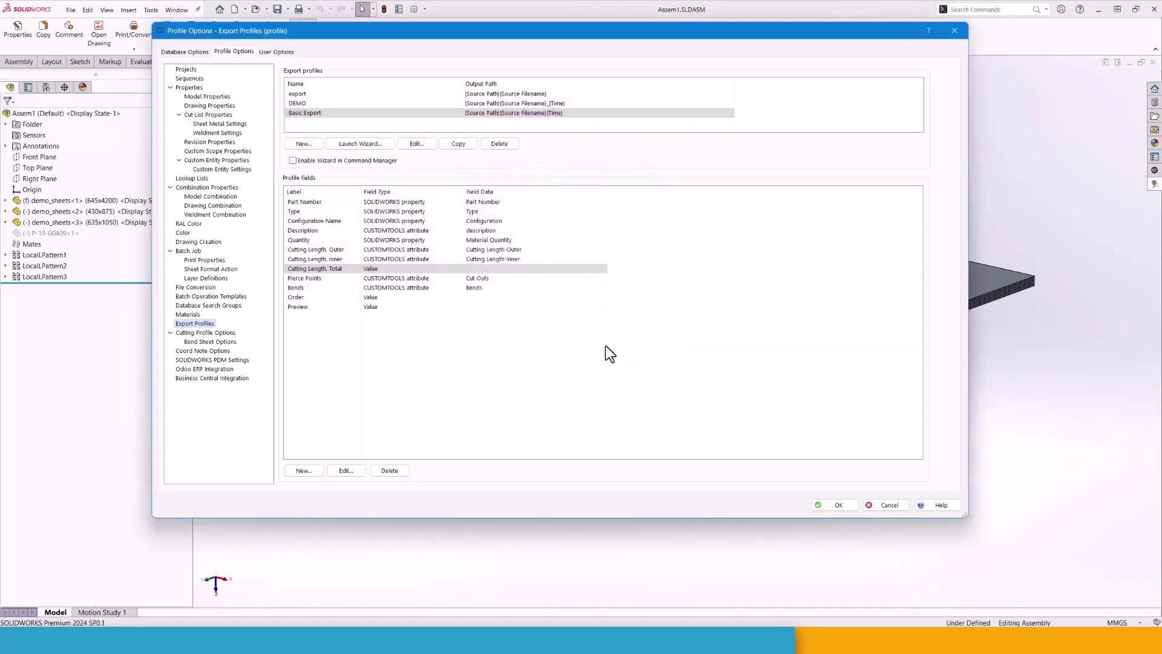
{"action": "left_click", "coordinate": [314, 269]}
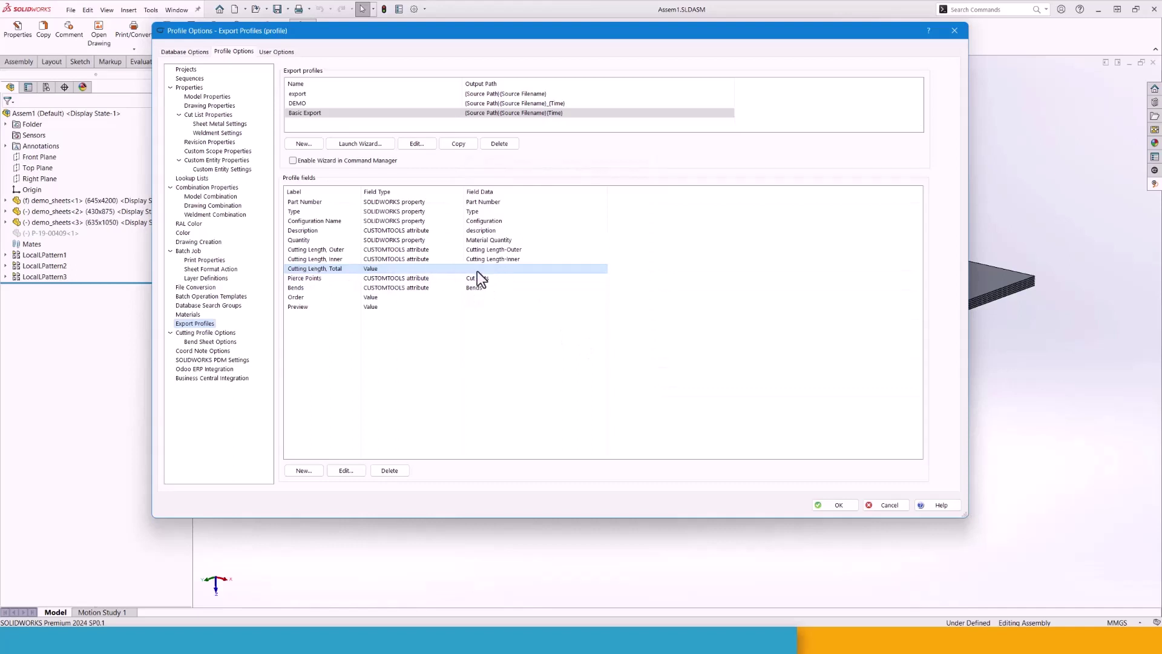
{"action": "double_click", "coordinate": [321, 270]}
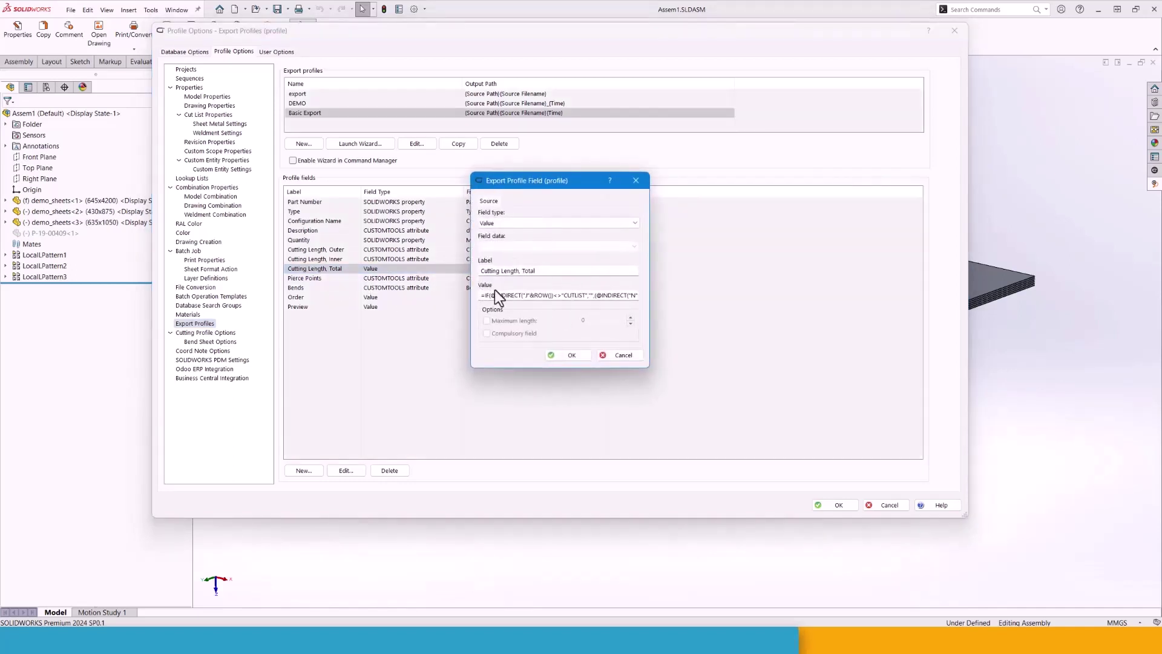
{"action": "left_click", "coordinate": [569, 356]}
{"action": "left_click", "coordinate": [837, 505]}
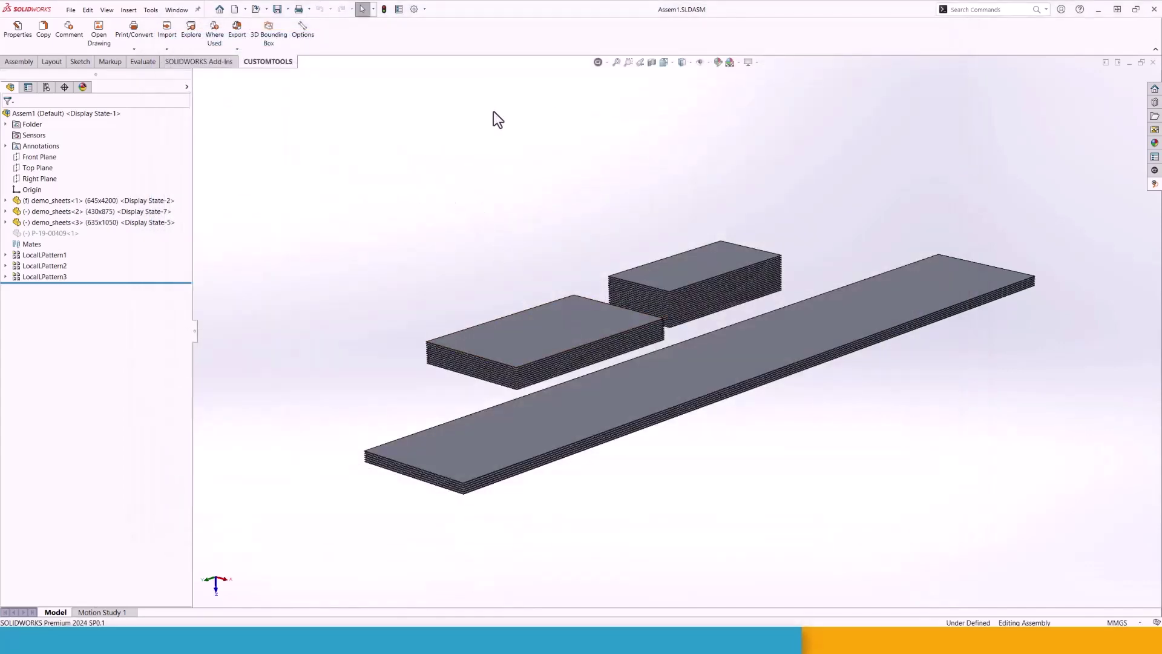
Export the Assem1 assembly to Excel with the Basic Export profile
{"action": "left_click", "coordinate": [597, 61]}
{"action": "left_click", "coordinate": [624, 169]}
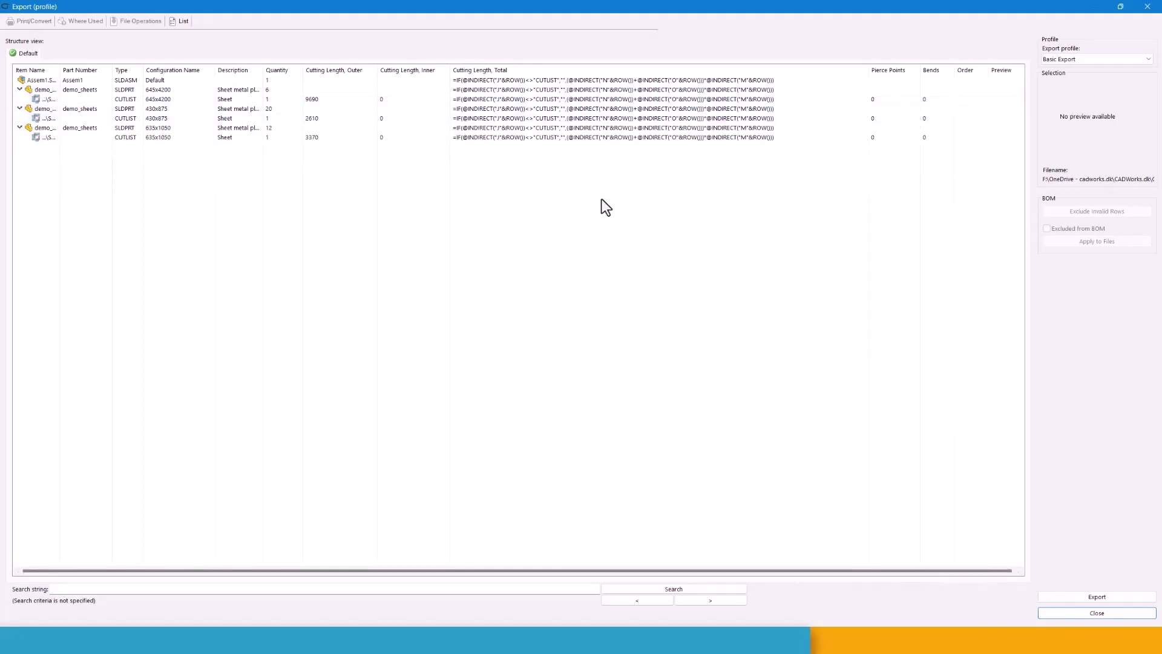
{"action": "left_click", "coordinate": [1095, 598]}
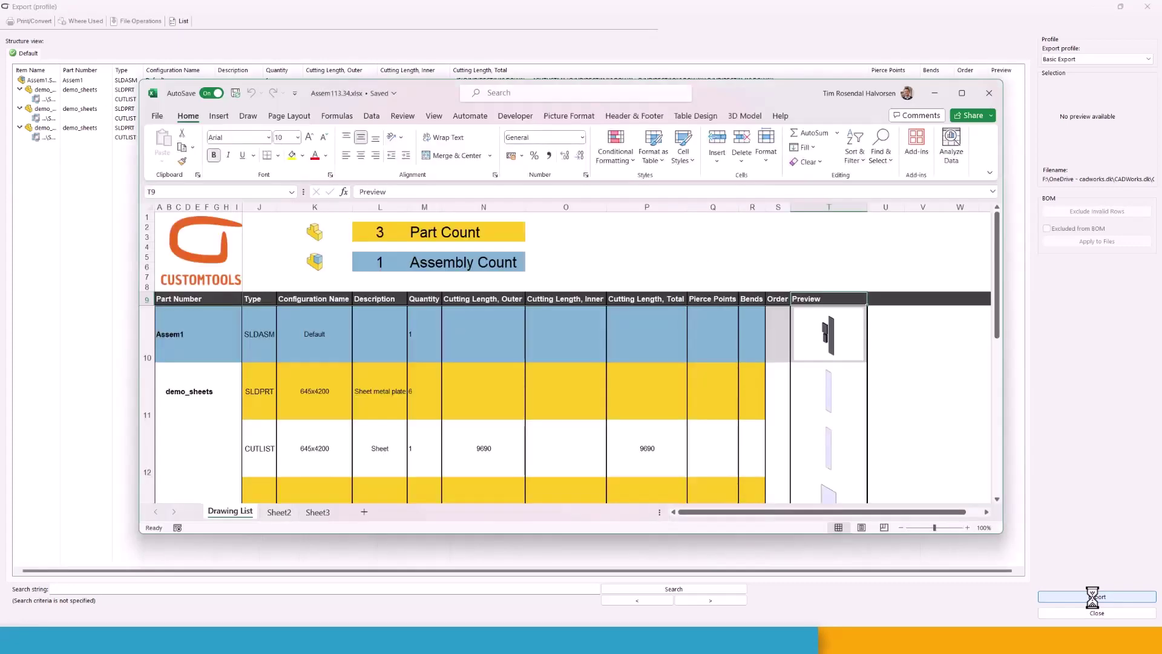
Look over the cutting length columns and rows of the exported Drawing List, and close the workbook and the export window
{"action": "left_click", "coordinate": [963, 94]}
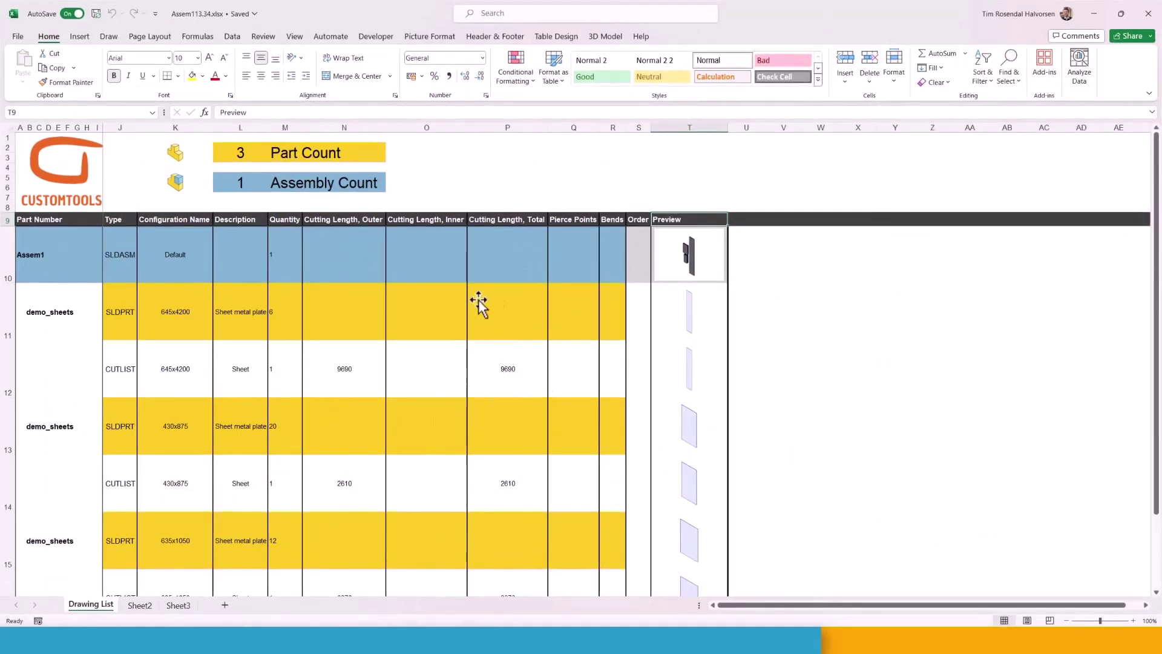
{"action": "scroll", "coordinate": [615, 363], "scroll_direction": "down", "scroll_amount": 2}
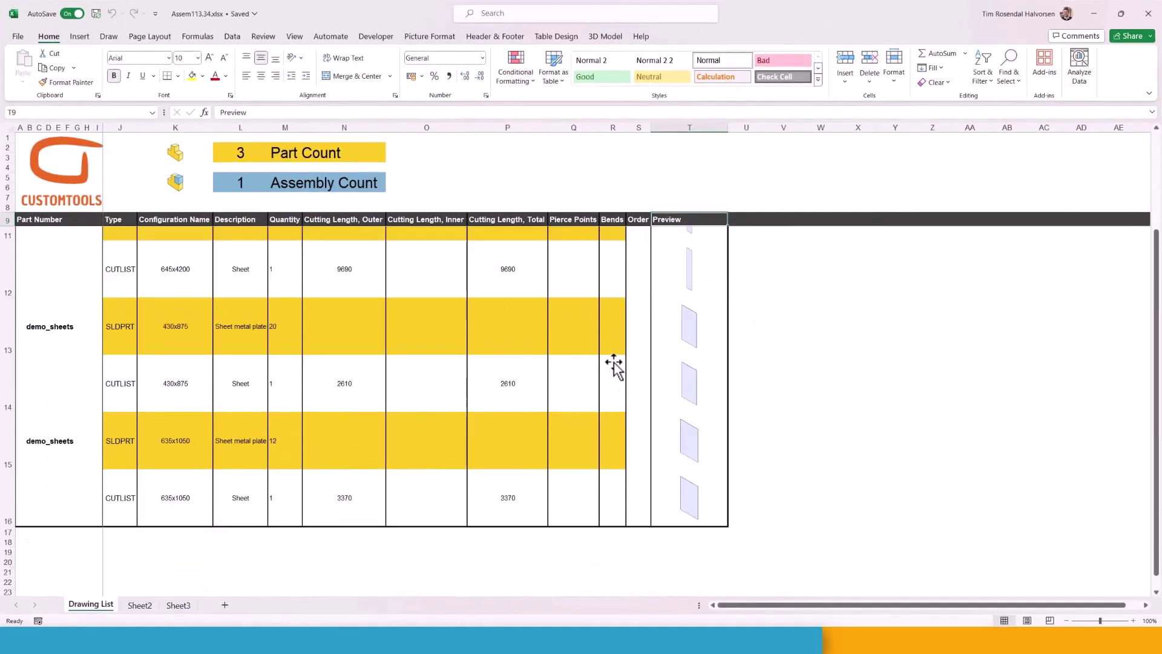
{"action": "scroll", "coordinate": [632, 360], "scroll_direction": "up", "scroll_amount": 2}
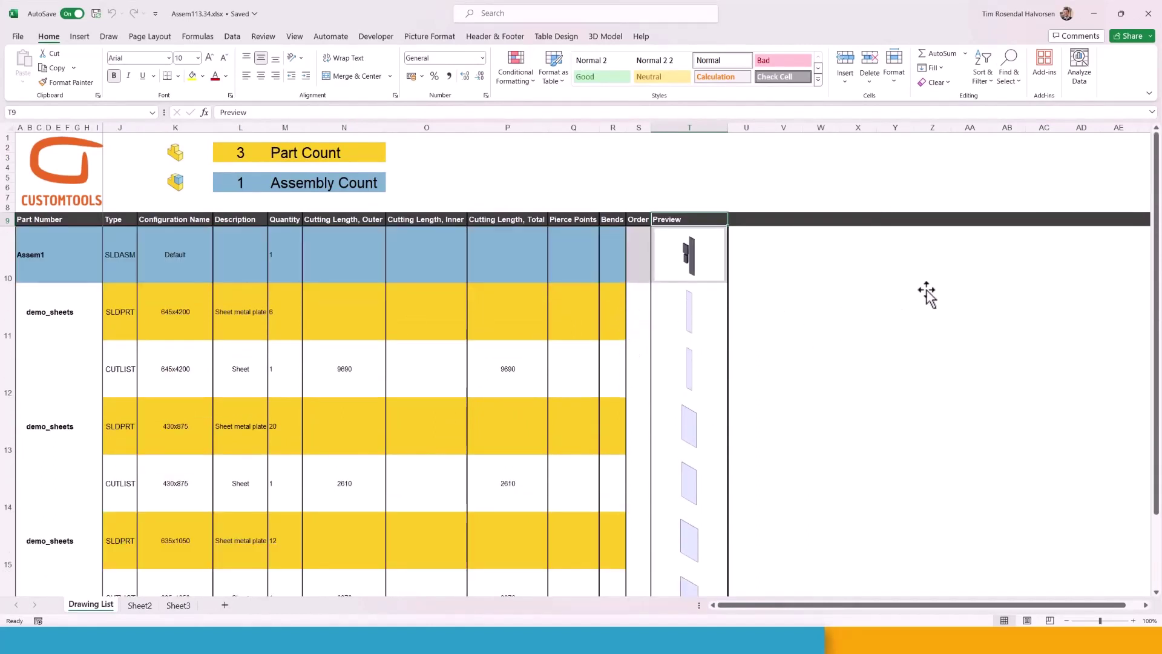
{"action": "scroll", "coordinate": [838, 346], "scroll_direction": "down", "scroll_amount": 2}
{"action": "scroll", "coordinate": [839, 346], "scroll_direction": "up", "scroll_amount": 2}
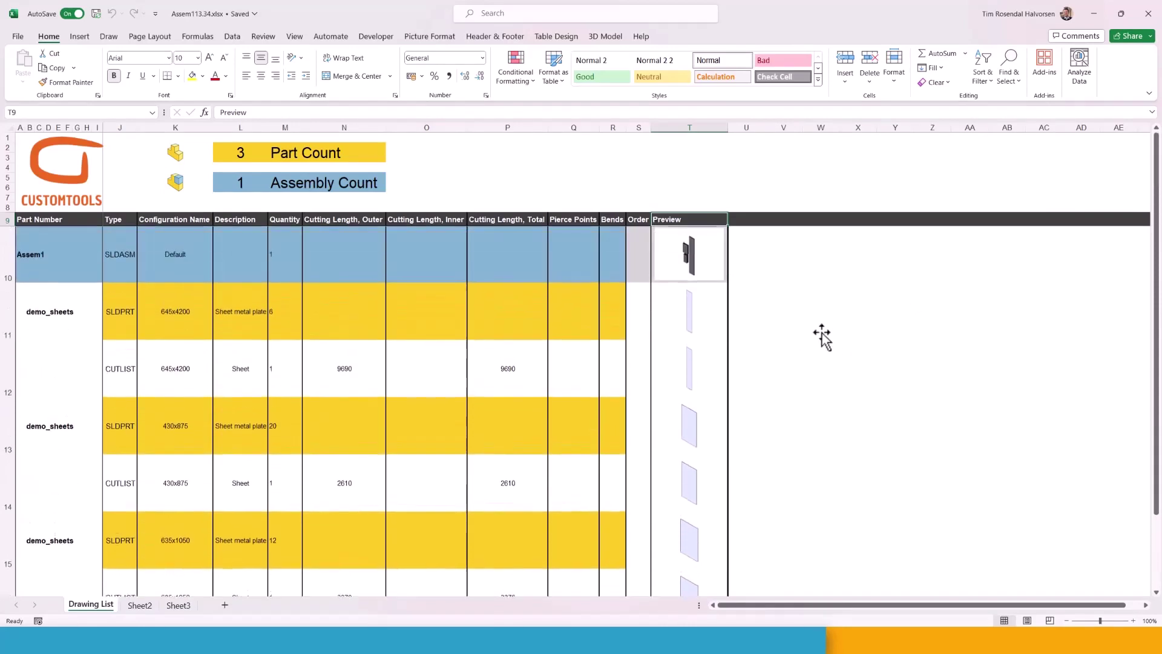
{"action": "left_click", "coordinate": [1147, 13]}
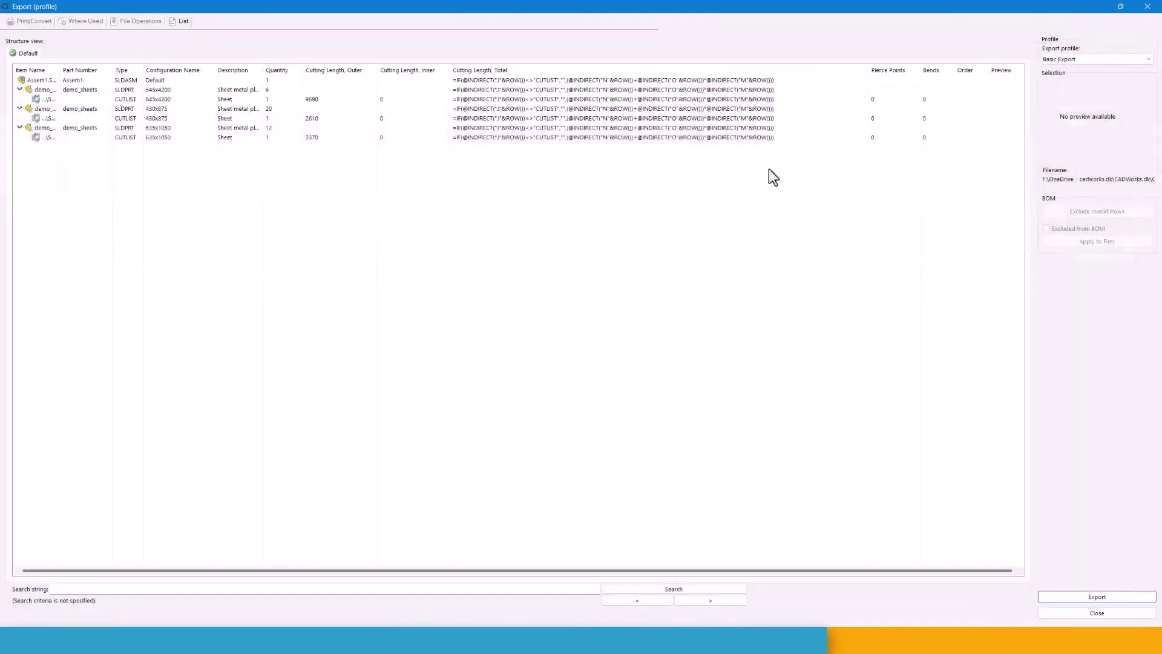
{"action": "left_click", "coordinate": [1147, 7]}
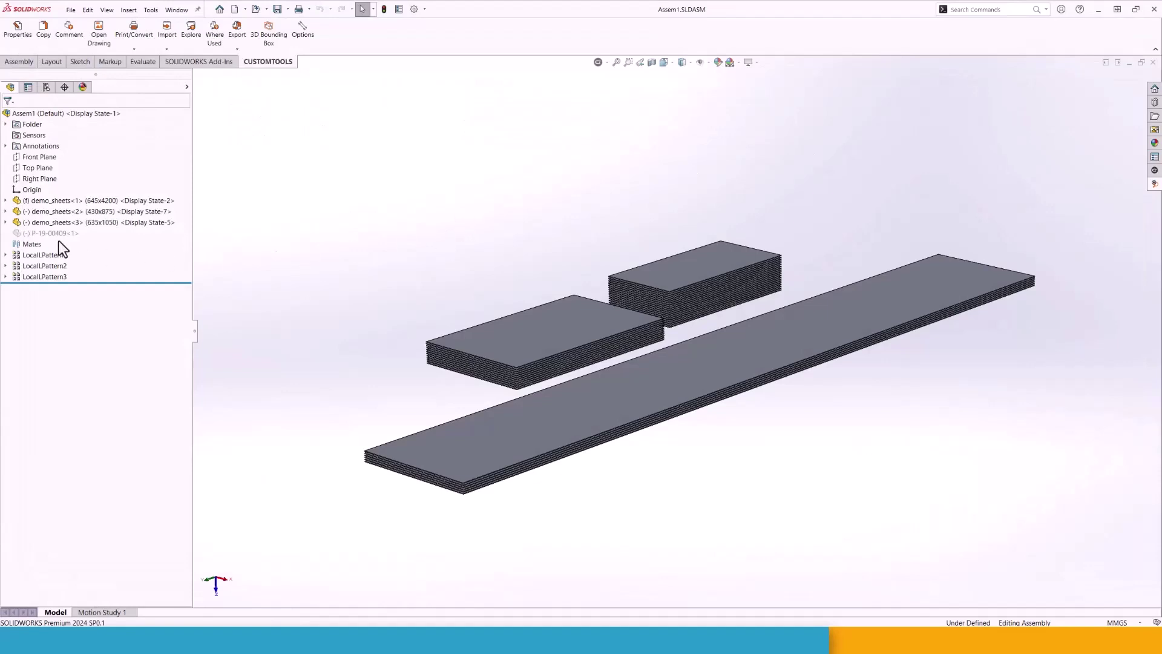
Unsuppress component P-19-00409 and switch the demo_sheets<2> component to the Punctured 430x875 configuration
{"action": "left_click", "coordinate": [15, 235]}
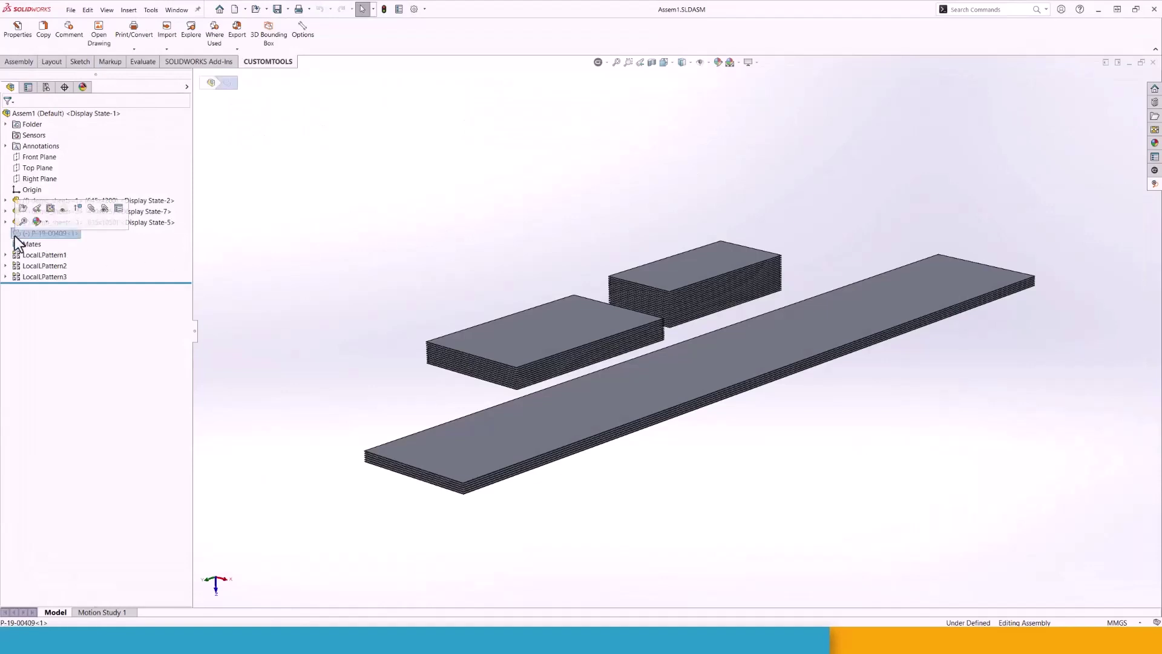
{"action": "left_click", "coordinate": [79, 215]}
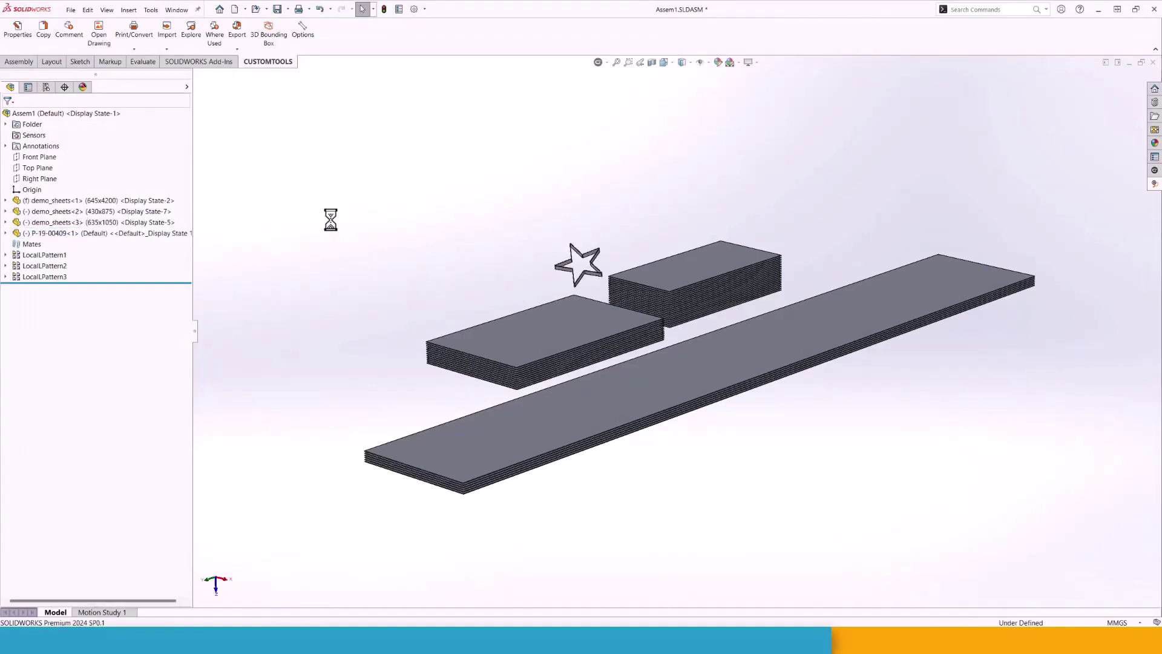
{"action": "left_click", "coordinate": [70, 213]}
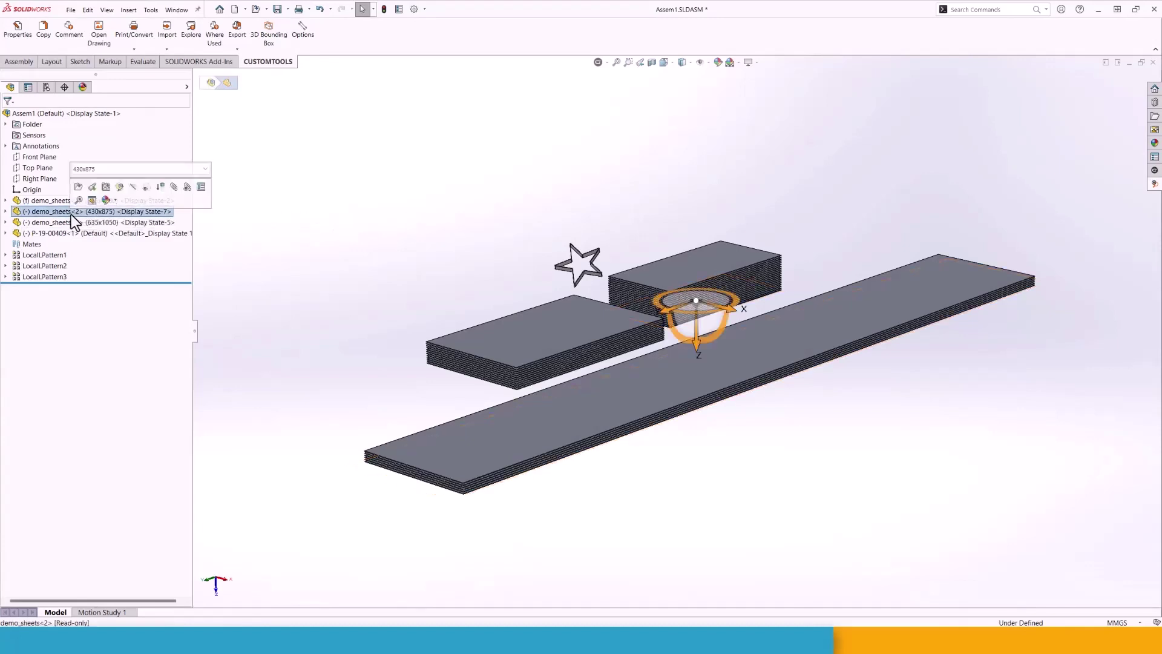
{"action": "left_click", "coordinate": [169, 169]}
{"action": "left_click", "coordinate": [131, 241]}
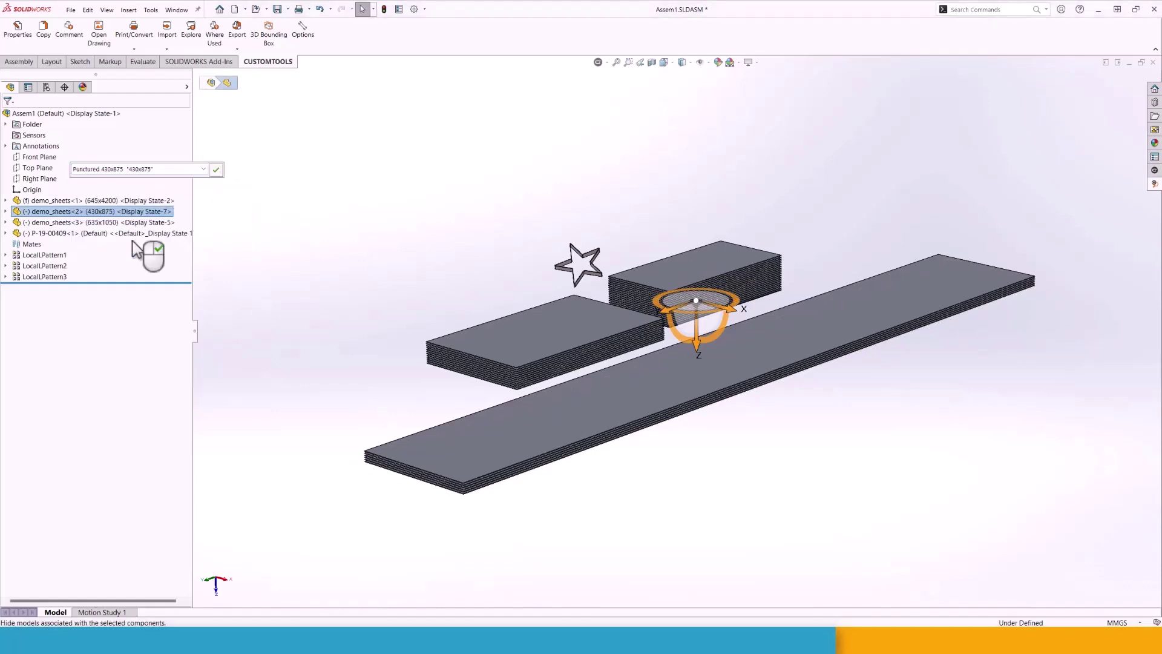
{"action": "left_click", "coordinate": [216, 170]}
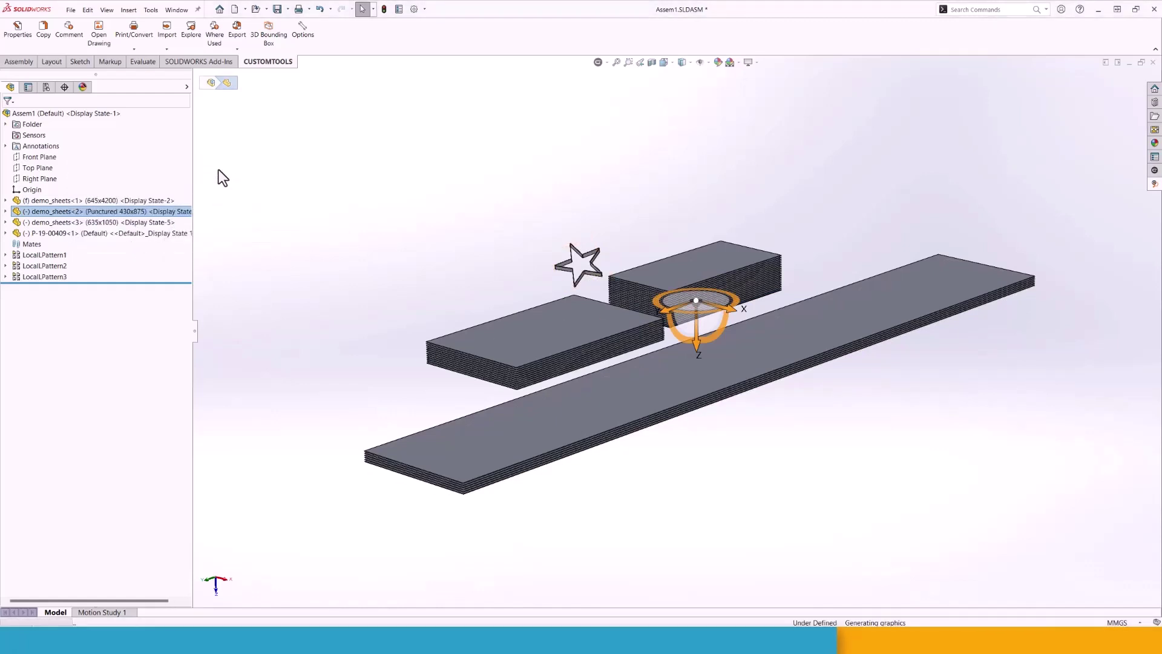
{"action": "left_click", "coordinate": [448, 227]}
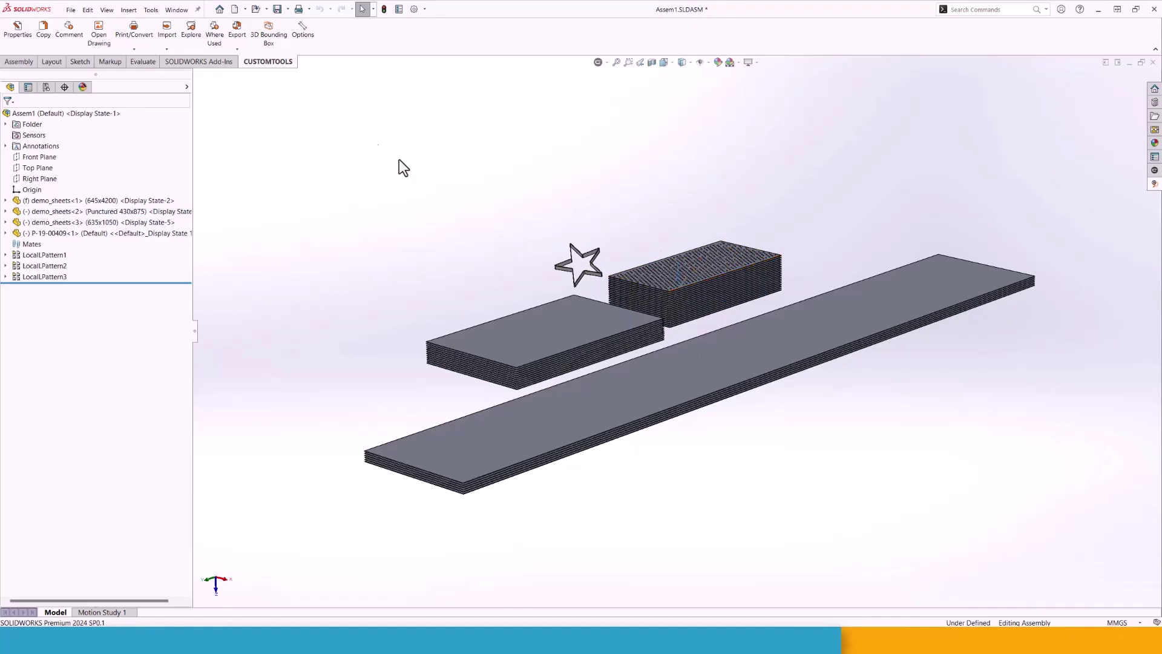
Save the changed assembly and export it again to Excel with the Basic Export profile
{"action": "left_click", "coordinate": [277, 9]}
{"action": "left_click", "coordinate": [608, 63]}
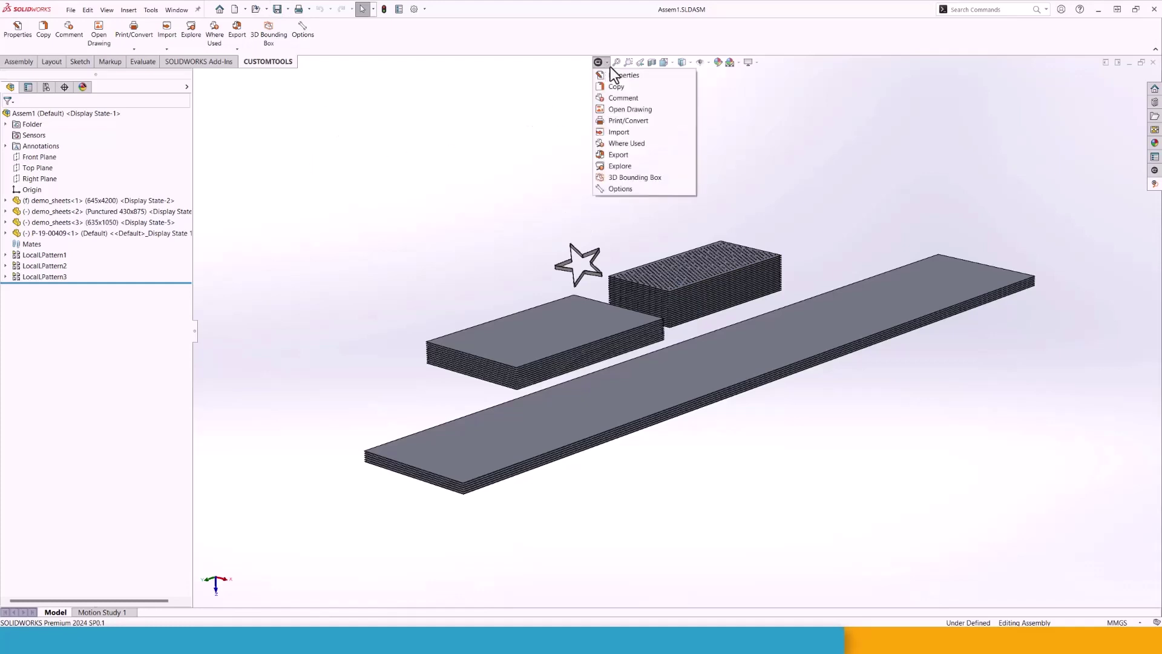
{"action": "left_click", "coordinate": [624, 156]}
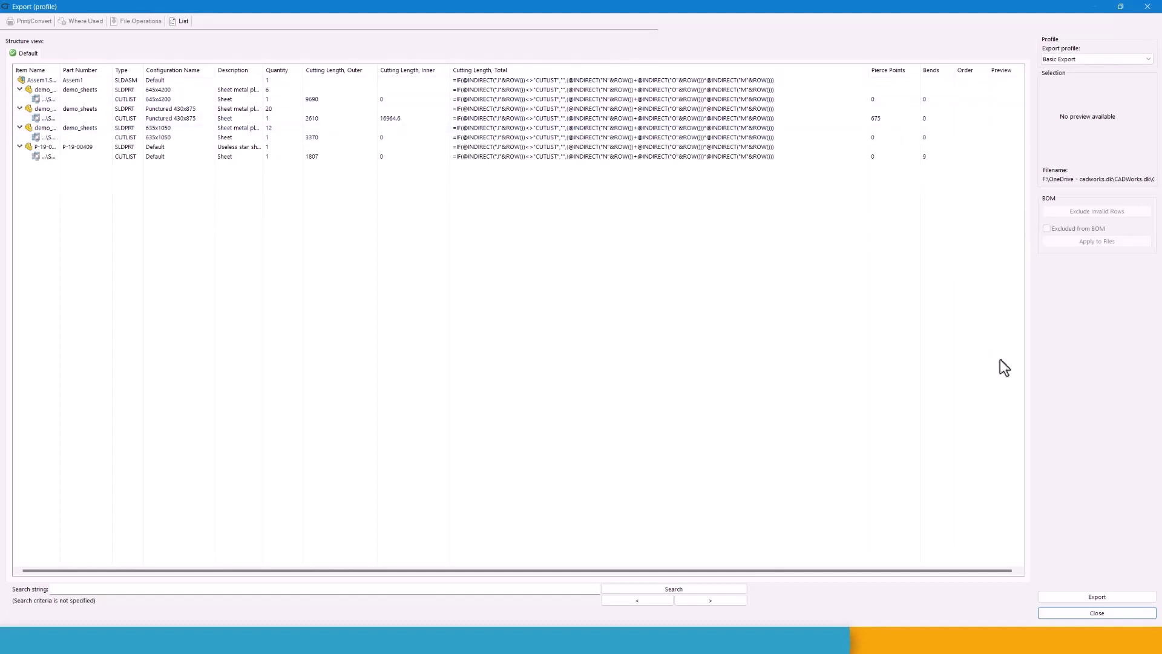
{"action": "left_click", "coordinate": [1110, 597]}
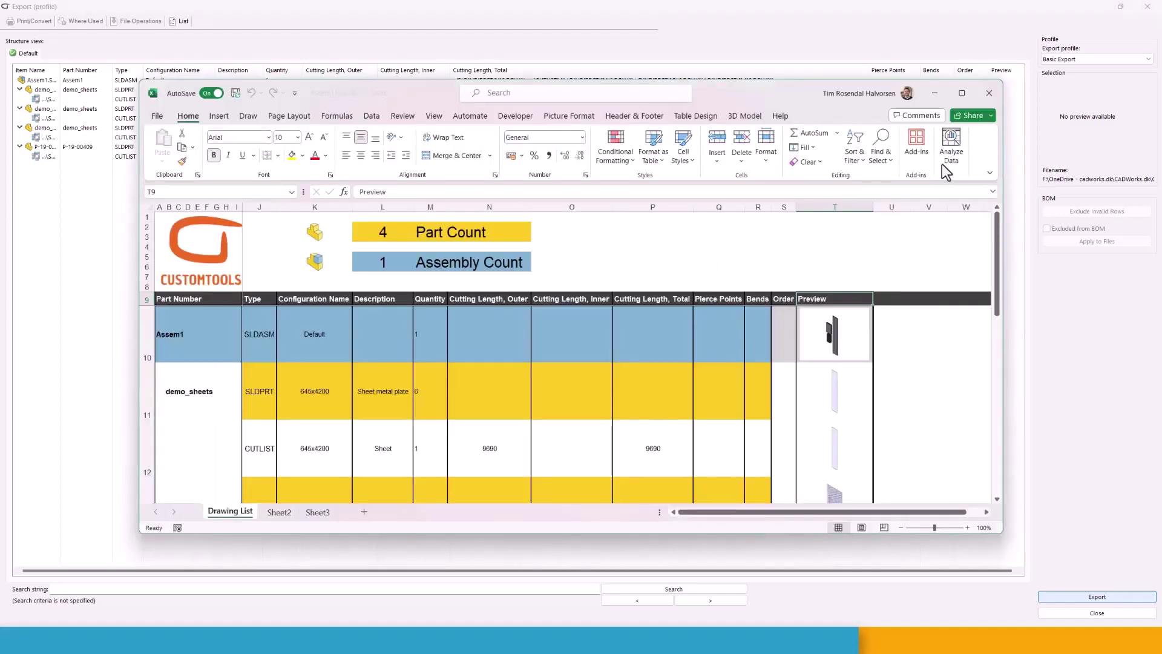
Turn on filtering for header row 9 of the exported workbook's Drawing List sheet
{"action": "left_click", "coordinate": [962, 93]}
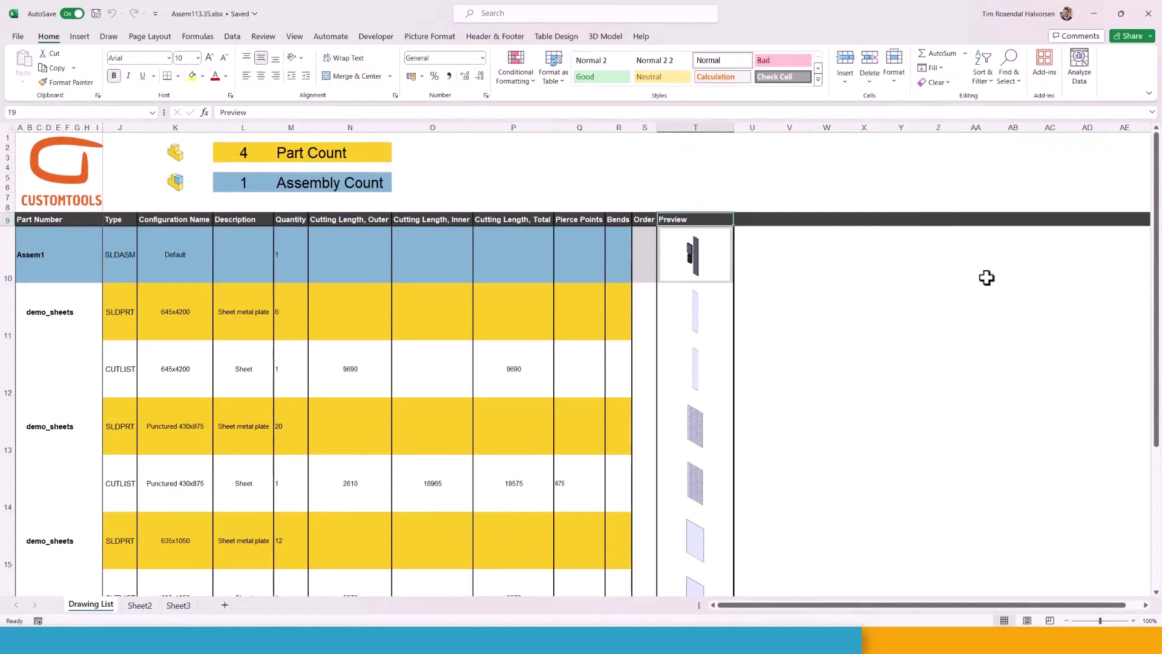
{"action": "left_click", "coordinate": [7, 219]}
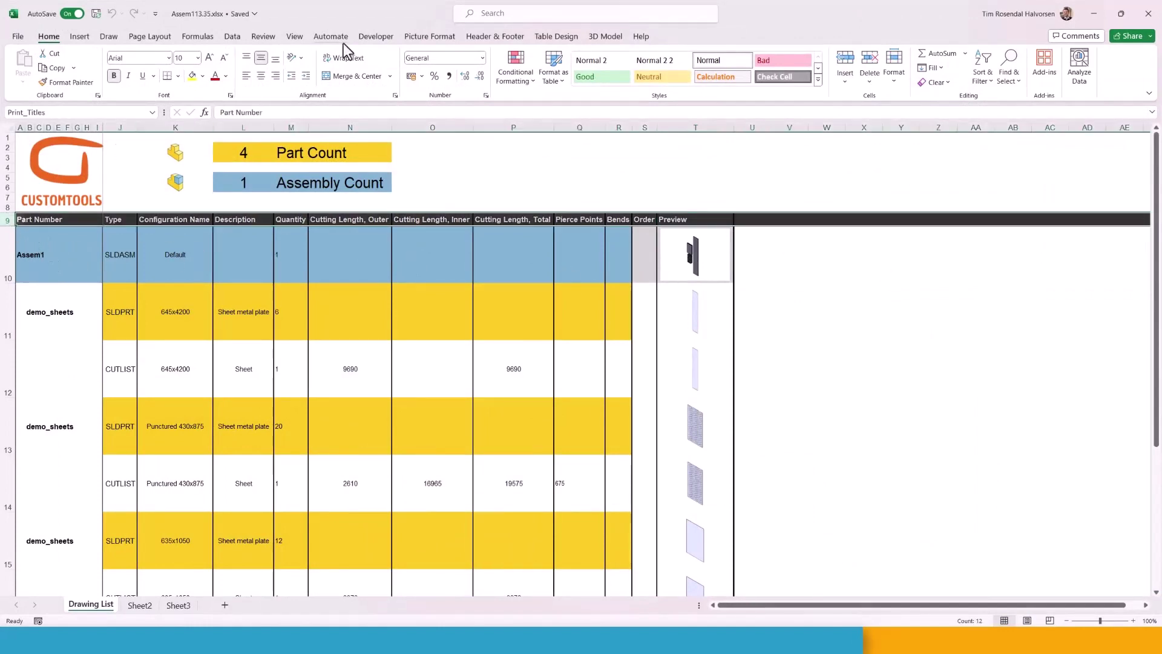
{"action": "left_click", "coordinate": [232, 37]}
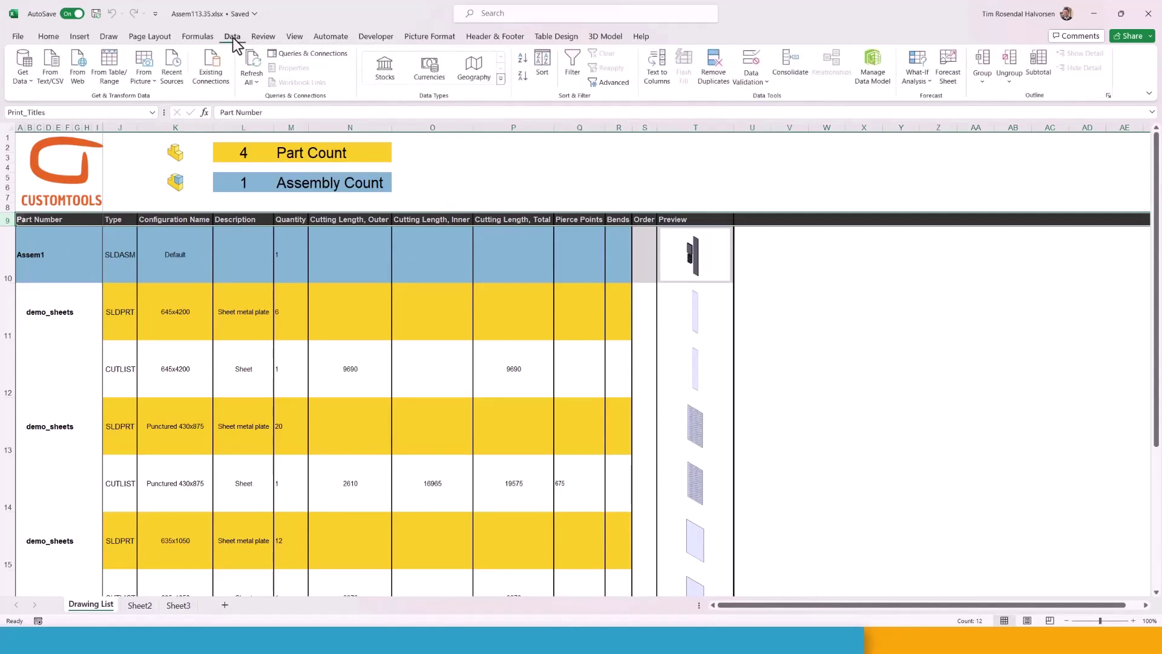
{"action": "left_click", "coordinate": [572, 66]}
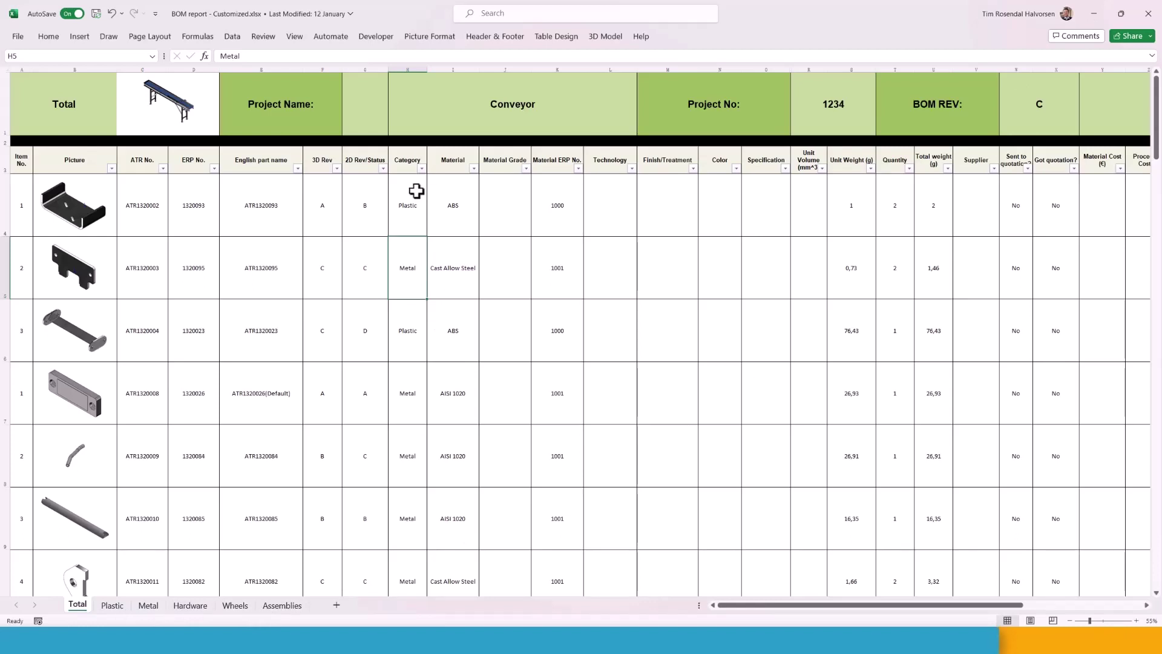
Review the Plastic, Metal, Hardware, Wheels and Assemblies sheets of the customized BOM report and return to the Total sheet
{"action": "left_click", "coordinate": [110, 605]}
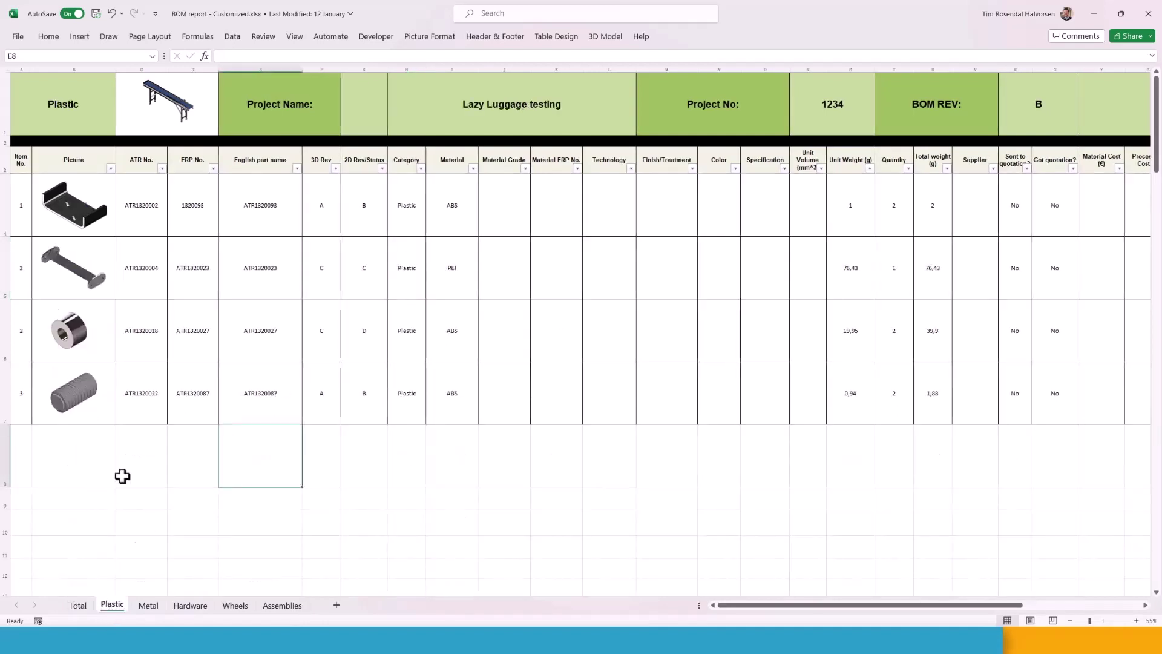
{"action": "left_click", "coordinate": [145, 606]}
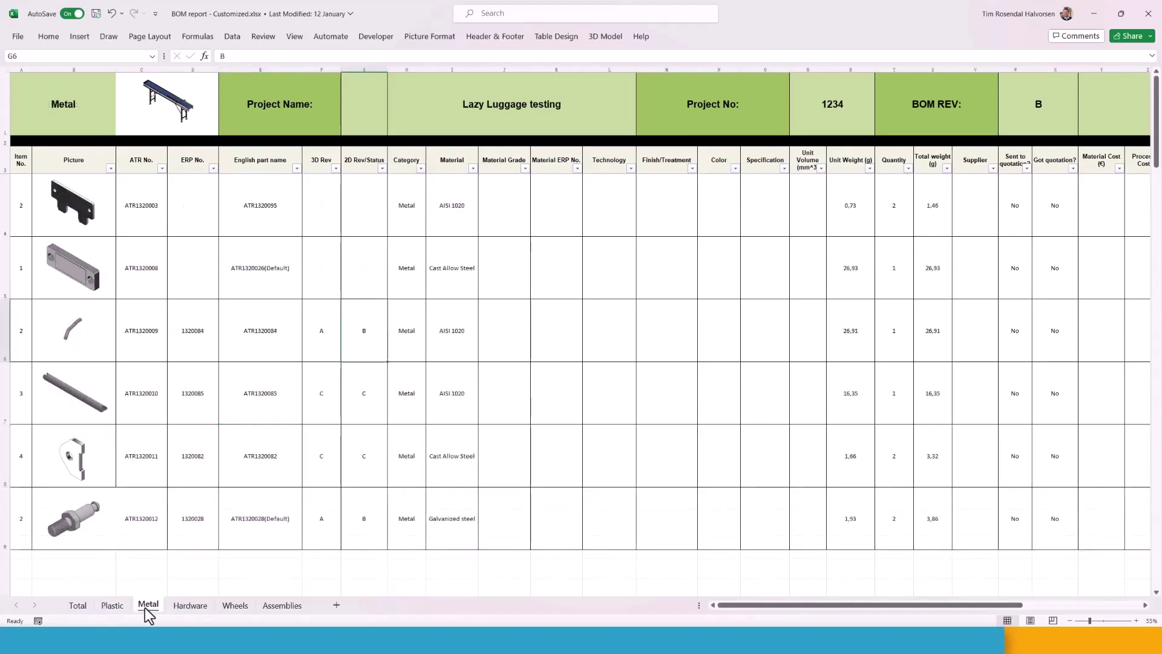
{"action": "left_click", "coordinate": [199, 608]}
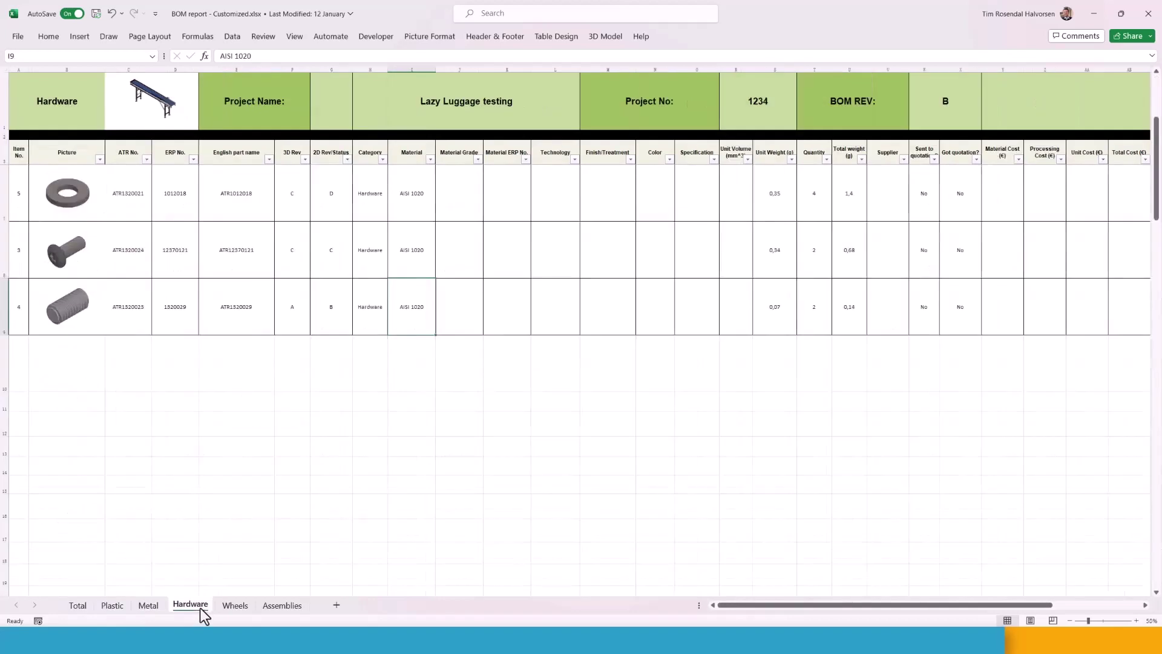
{"action": "left_click", "coordinate": [239, 613]}
{"action": "left_click", "coordinate": [289, 604]}
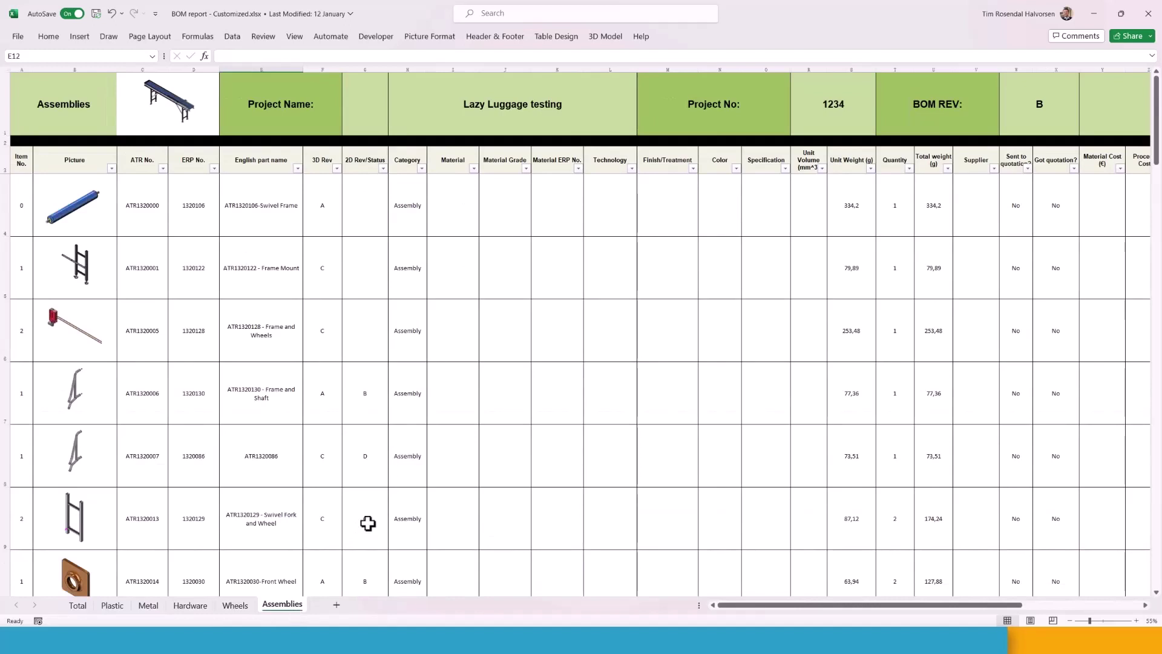
{"action": "left_click", "coordinate": [77, 605]}
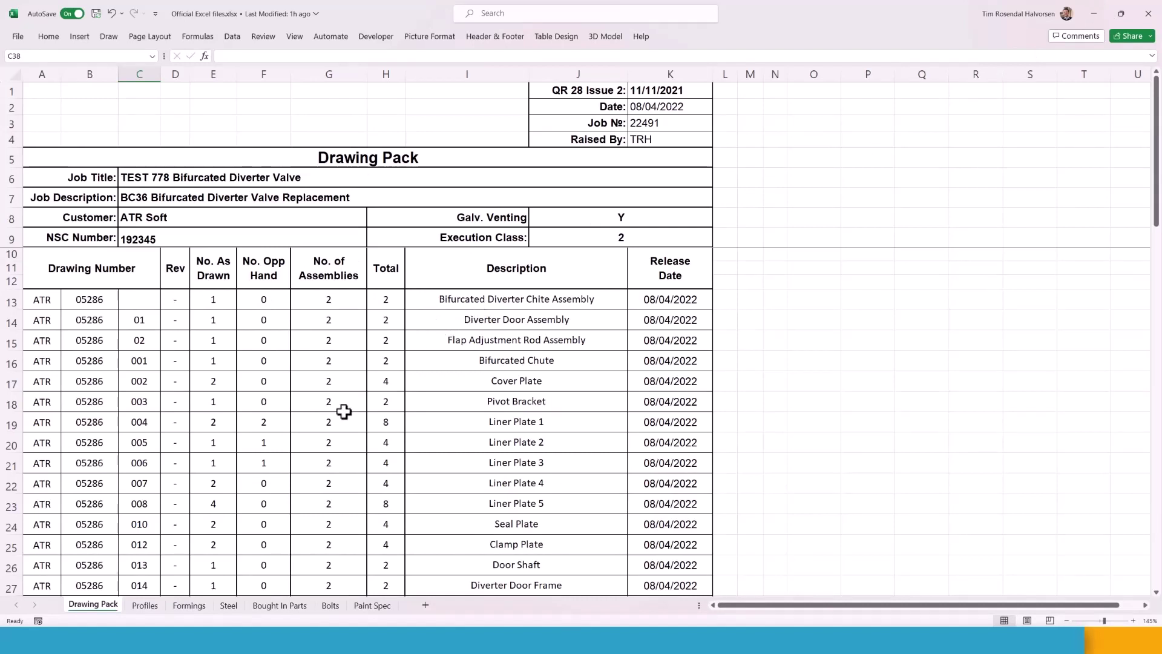
Review the Profiles, Formings, Steel, Bought In Parts, Bolts and Paint Spec sheets of the Official Excel files workbook and return to Drawing Pack
{"action": "left_click", "coordinate": [145, 606]}
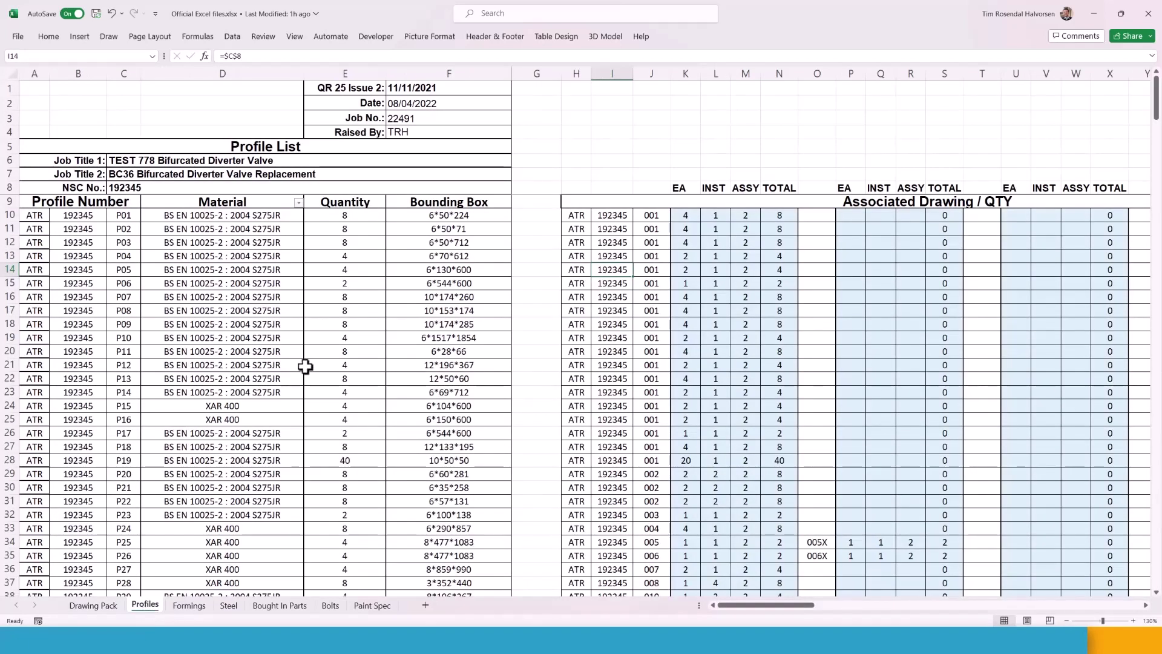
{"action": "left_click", "coordinate": [190, 606]}
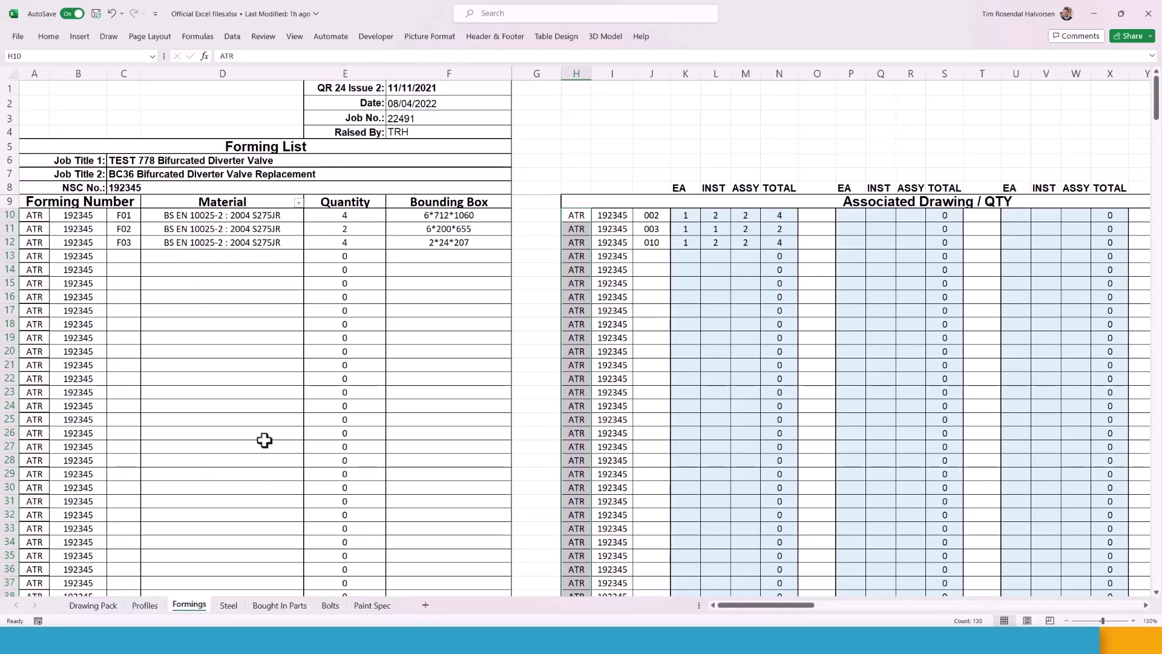
{"action": "left_click", "coordinate": [230, 606]}
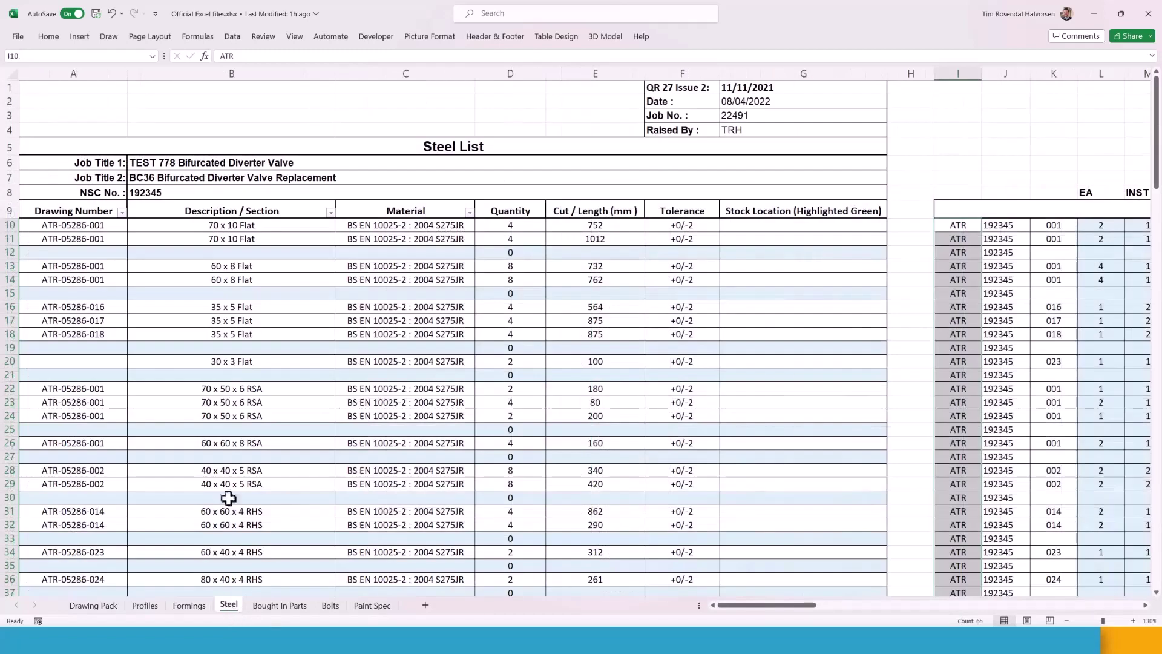
{"action": "left_click", "coordinate": [270, 608]}
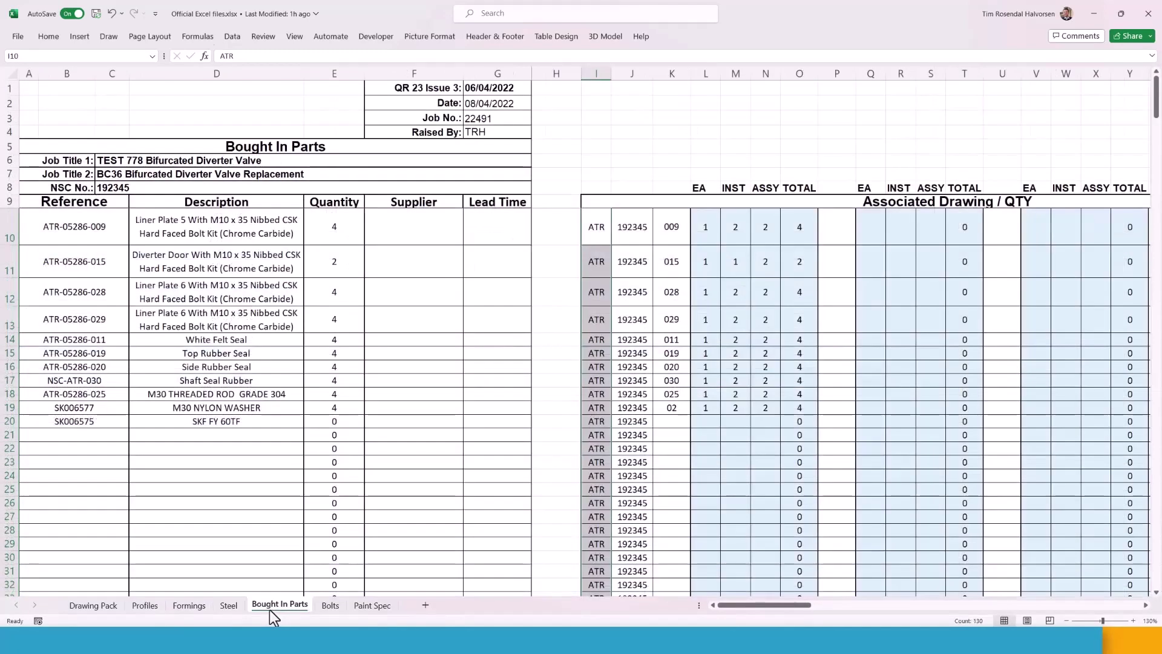
{"action": "left_click", "coordinate": [336, 605]}
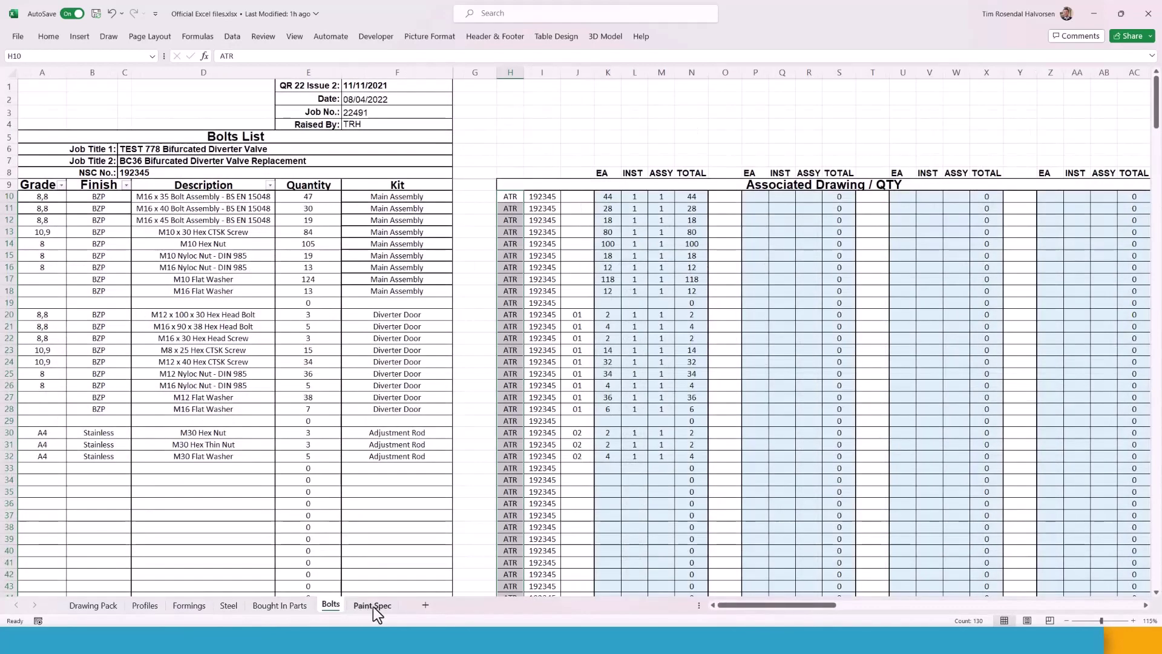
{"action": "left_click", "coordinate": [374, 608]}
{"action": "left_click", "coordinate": [332, 607]}
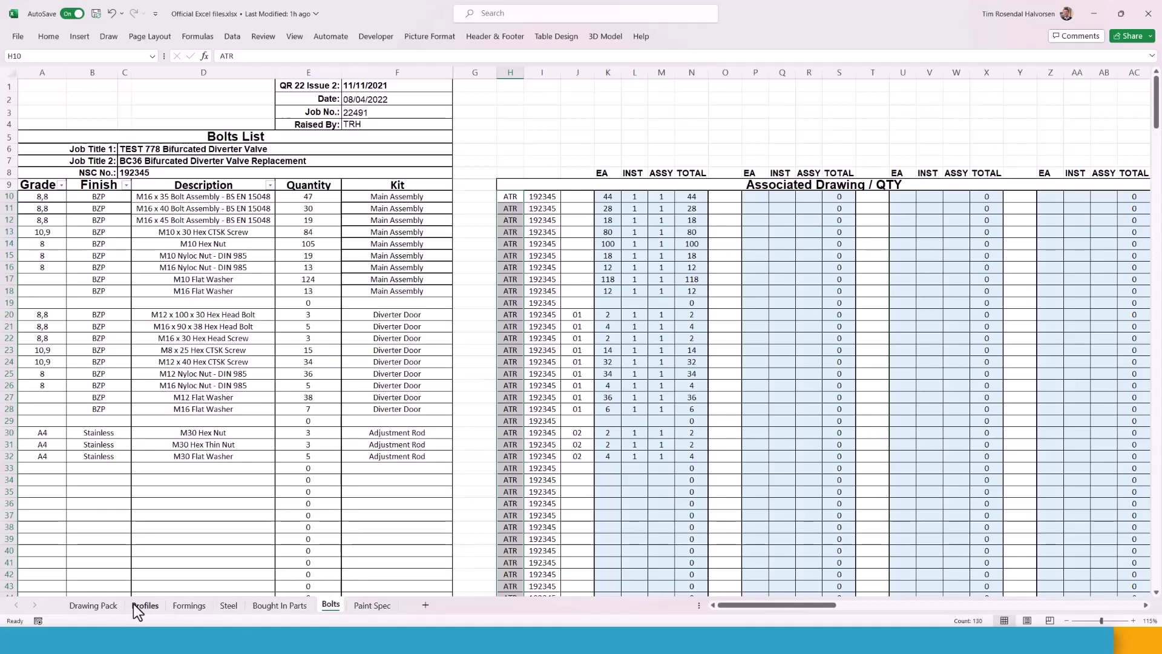
{"action": "left_click", "coordinate": [96, 607]}
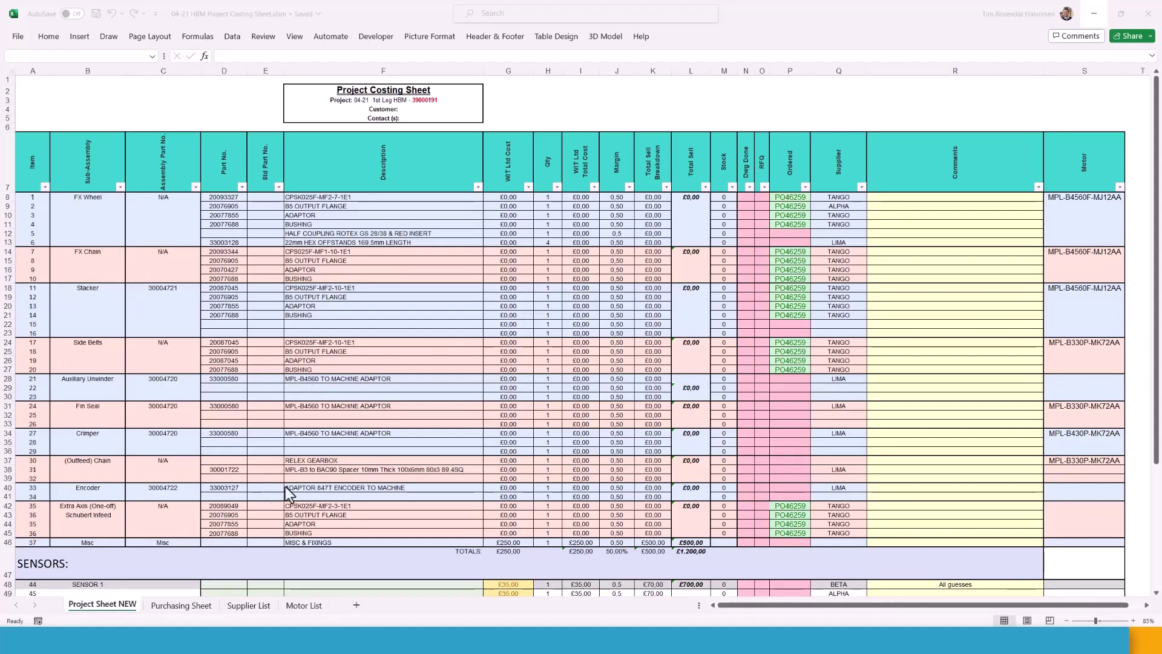
Look over the project costing rows, inspect the part descriptions in B2:B18 of the Purchasing Sheet, and return to Project Sheet NEW
{"action": "scroll", "coordinate": [467, 387], "scroll_direction": "down", "scroll_amount": 5}
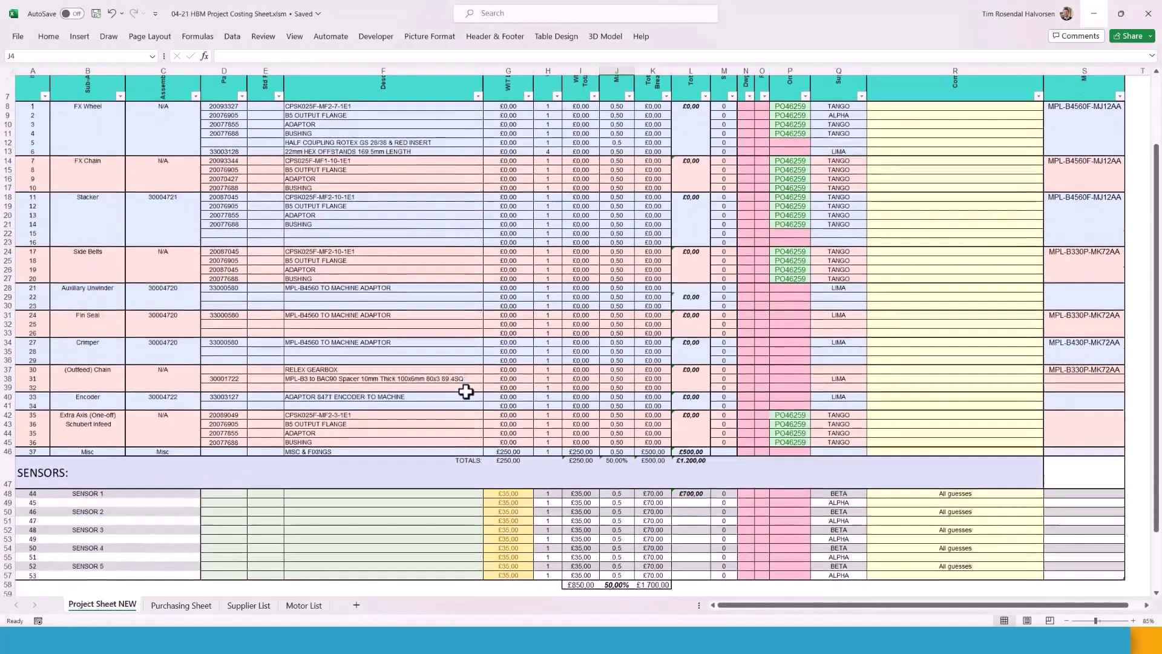
{"action": "scroll", "coordinate": [466, 394], "scroll_direction": "up", "scroll_amount": 5}
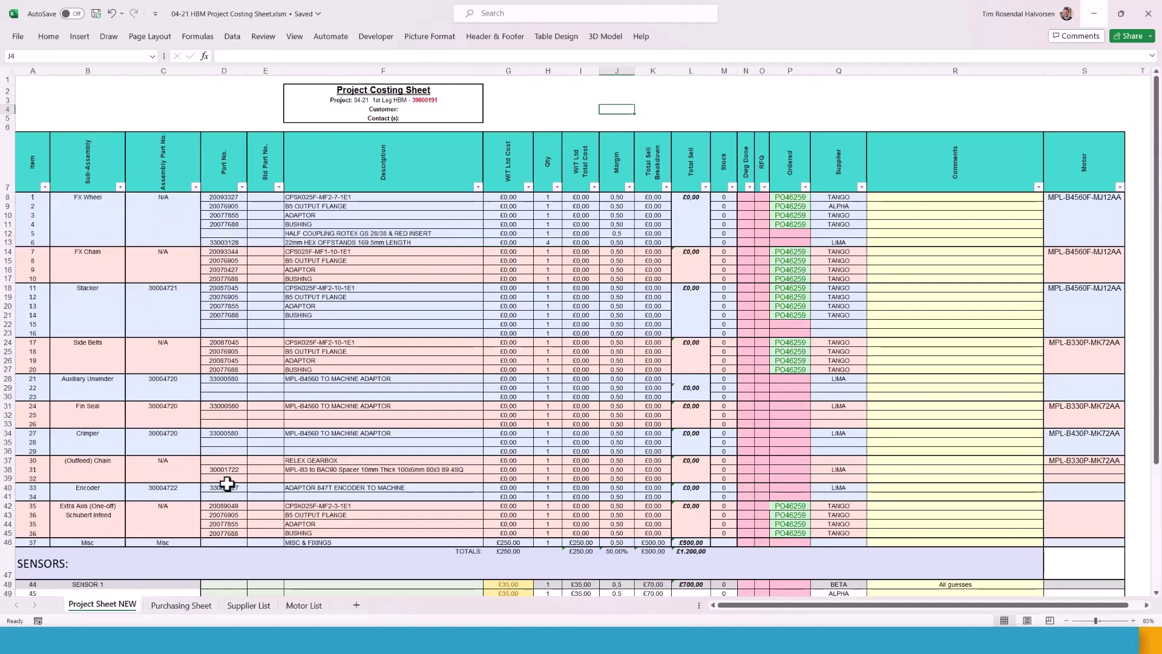
{"action": "left_click", "coordinate": [200, 607]}
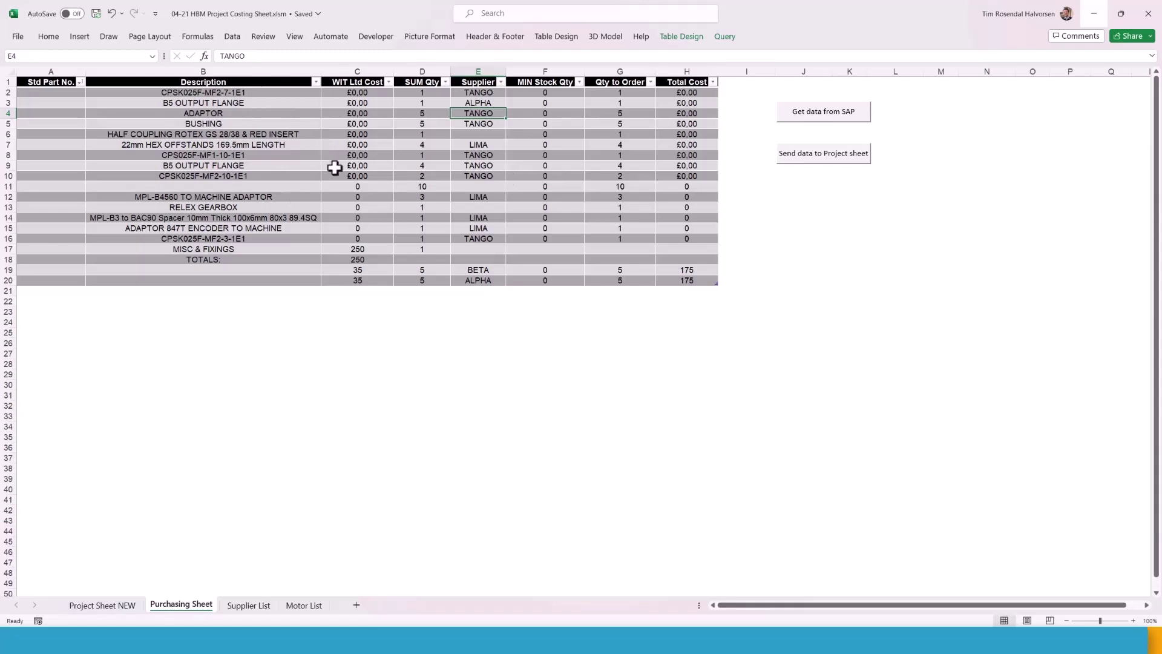
{"action": "left_click_drag", "start_coordinate": [211, 93], "coordinate": [214, 261]}
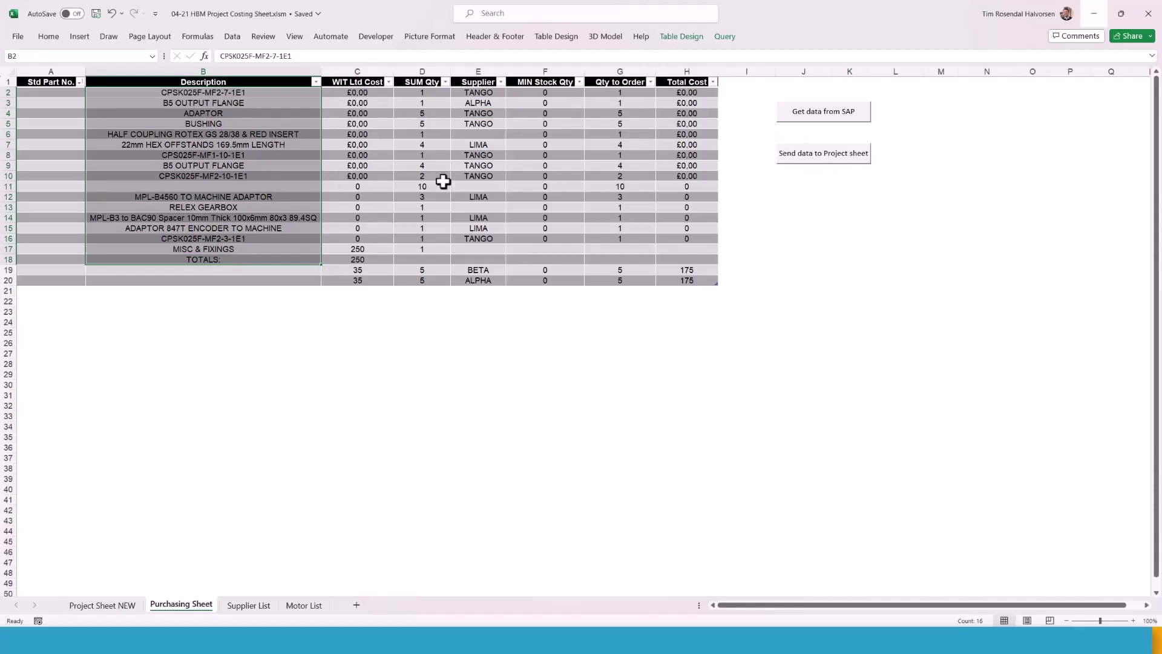
{"action": "left_click", "coordinate": [103, 605]}
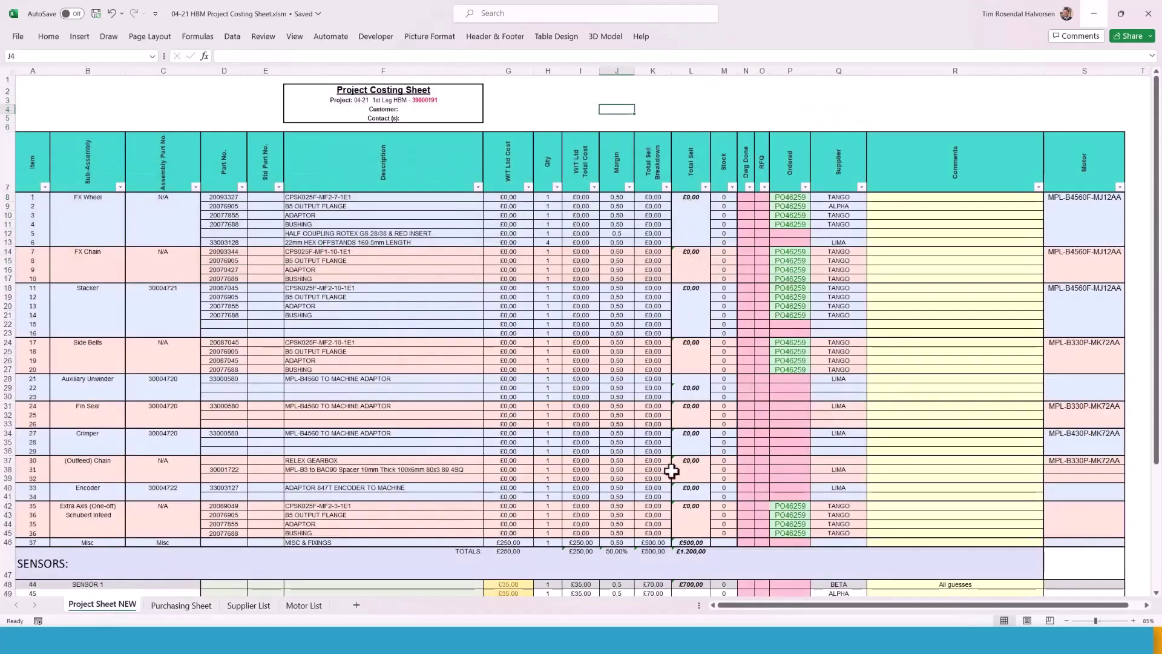